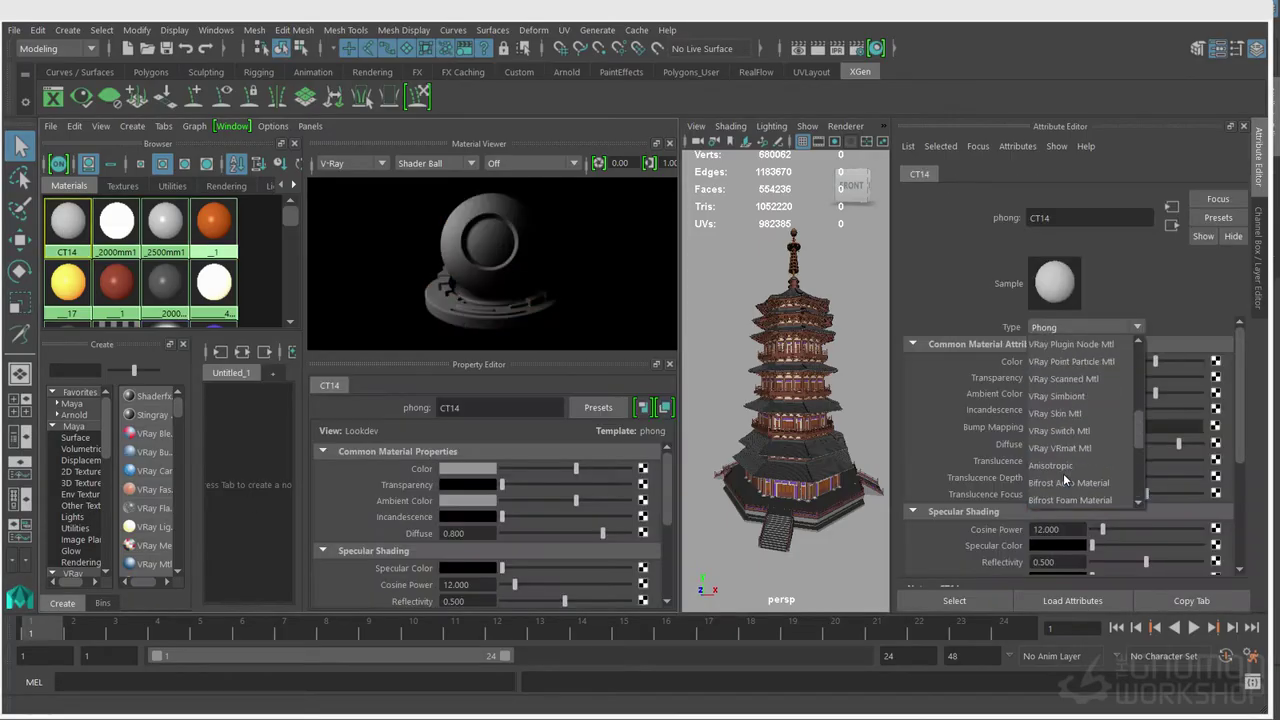
Convert the CT14 Phong material to a VRay Mtl
{"action": "left_click", "coordinate": [1068, 396]}
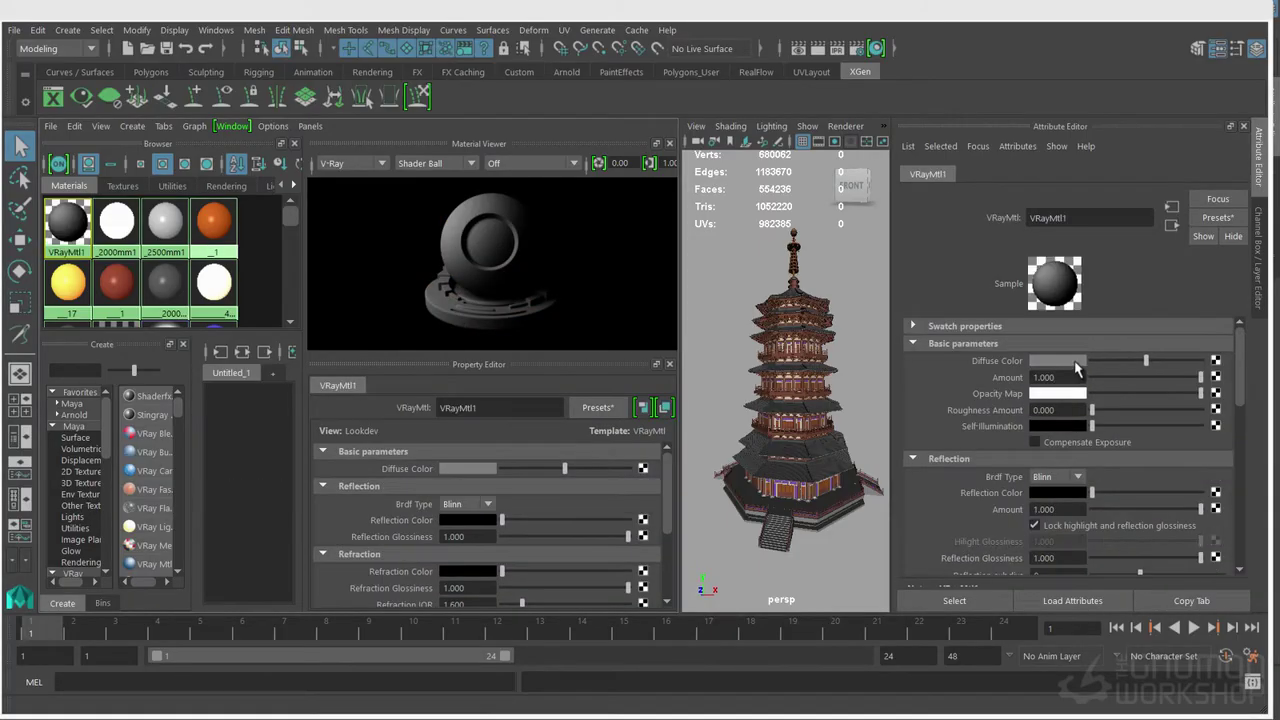
{"action": "left_click", "coordinate": [116, 224]}
{"action": "left_click", "coordinate": [1064, 327]}
{"action": "scroll", "coordinate": [1062, 415], "scroll_direction": "up", "scroll_amount": 3}
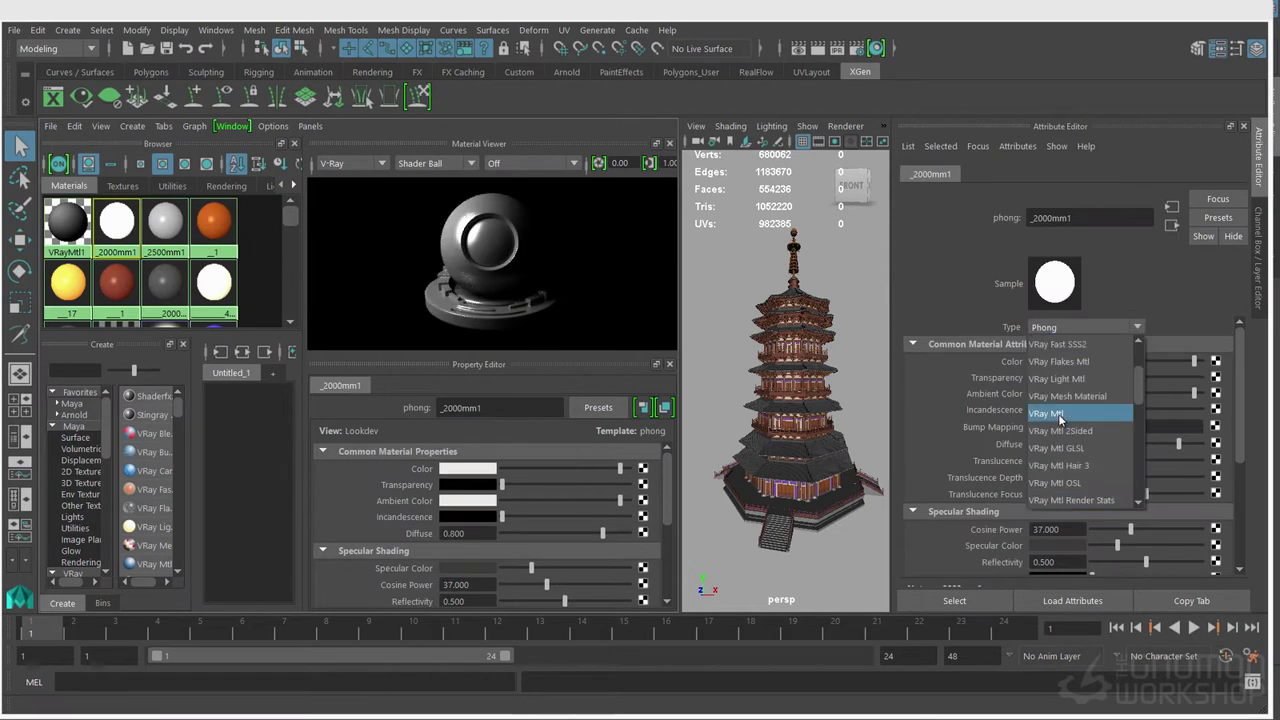
{"action": "left_click", "coordinate": [1059, 416]}
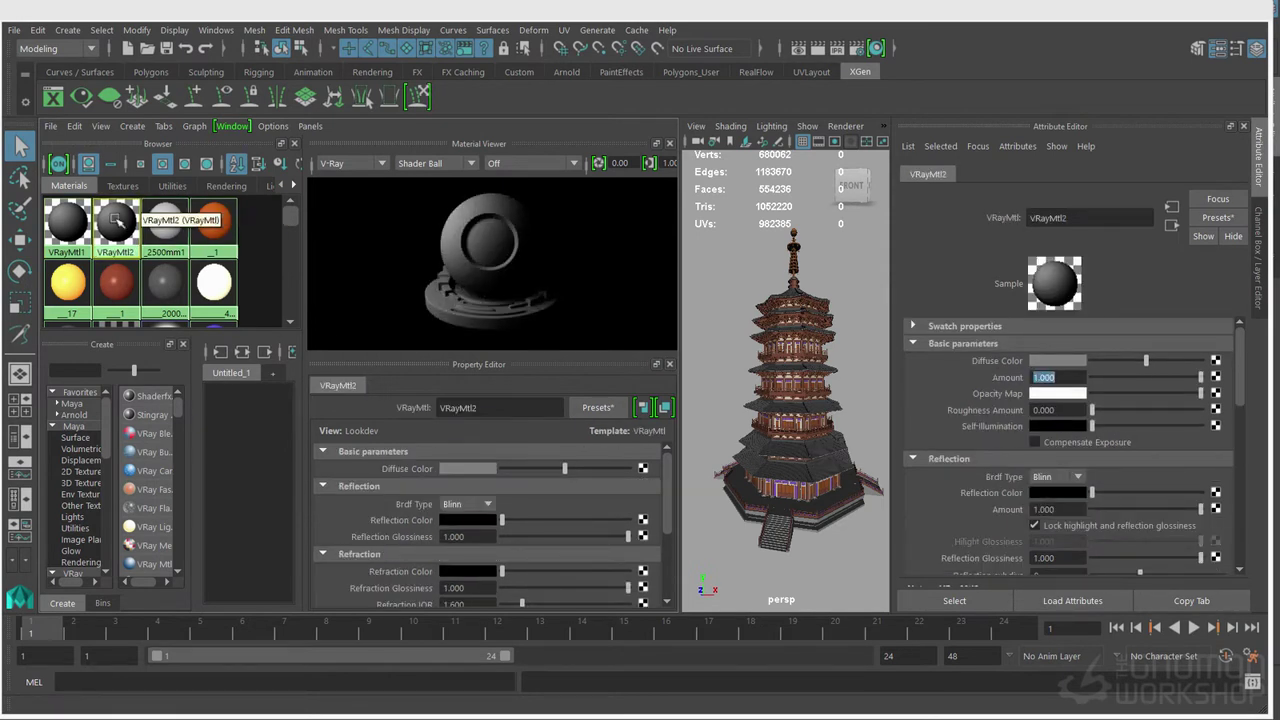
{"action": "key", "text": "ctrl+z"}
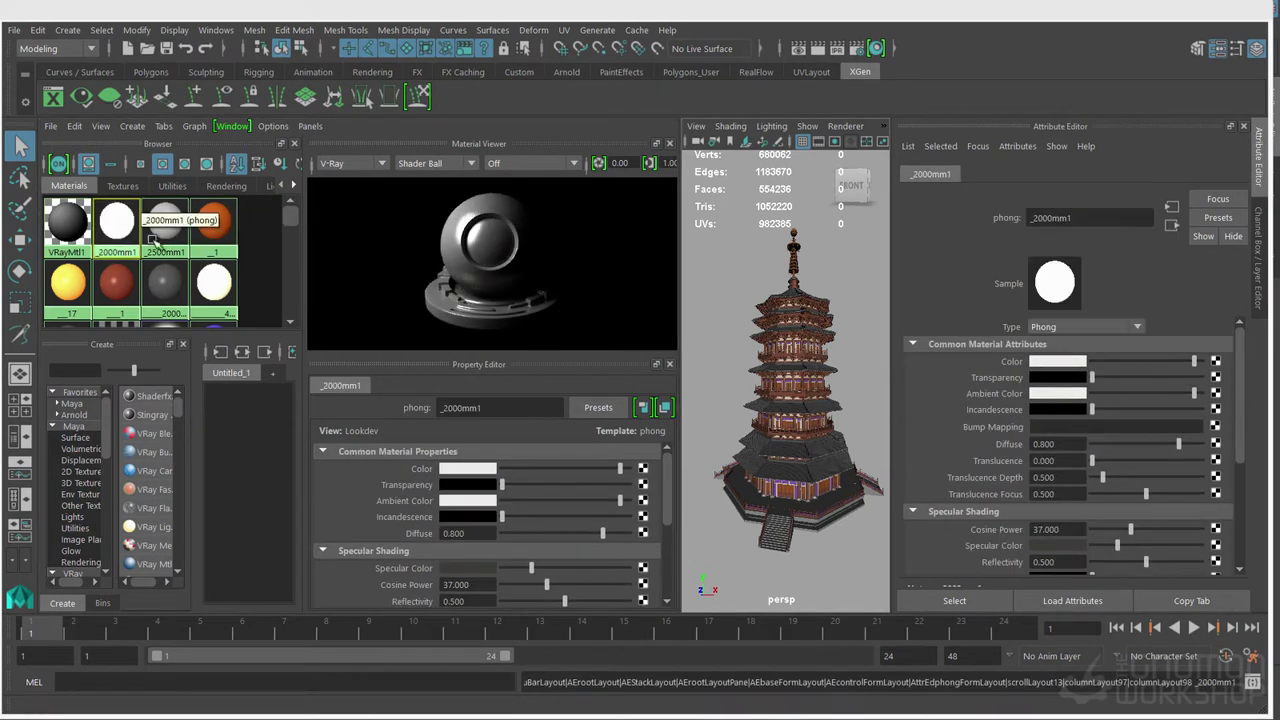
Convert _2000mm1 and _2500mm1 to VRay Mtl with near-white diffuse colors, giving the latter a gray reflection and 0.712 reflection glossiness
{"action": "left_click", "coordinate": [1060, 327]}
{"action": "left_click", "coordinate": [1046, 361]}
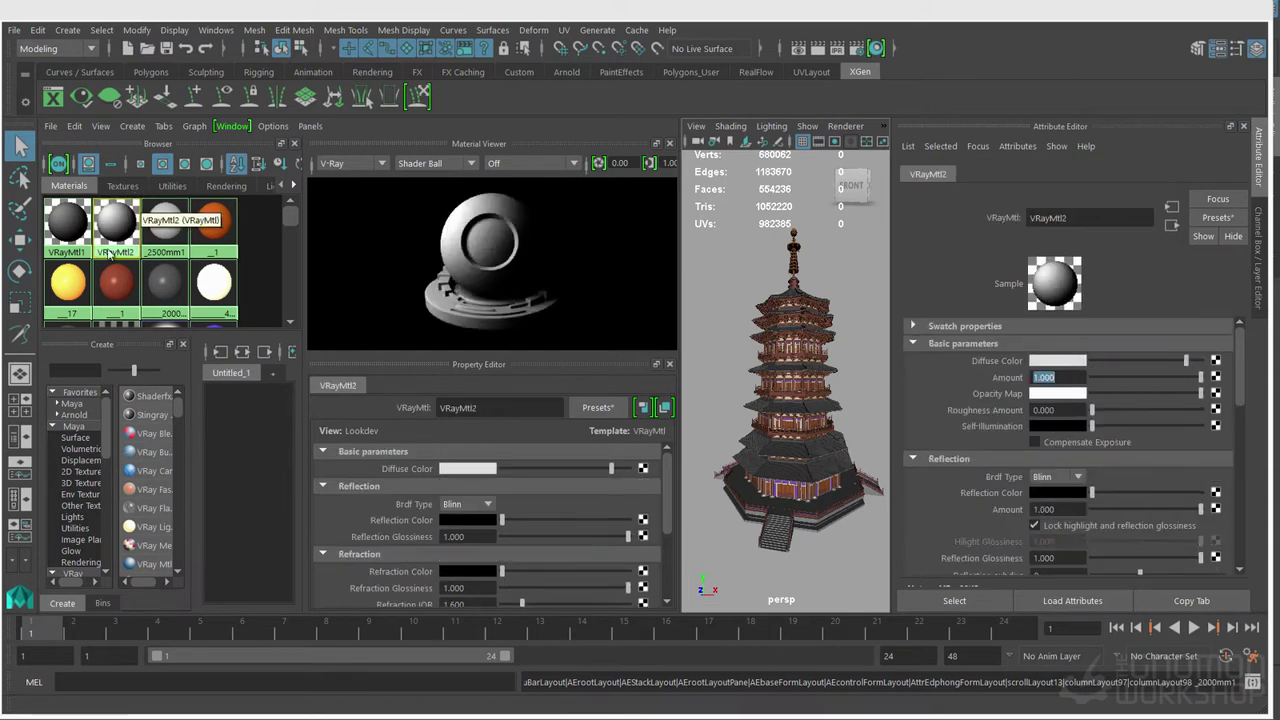
{"action": "left_click", "coordinate": [165, 222]}
{"action": "left_click", "coordinate": [1085, 327]}
{"action": "left_click", "coordinate": [1088, 488]}
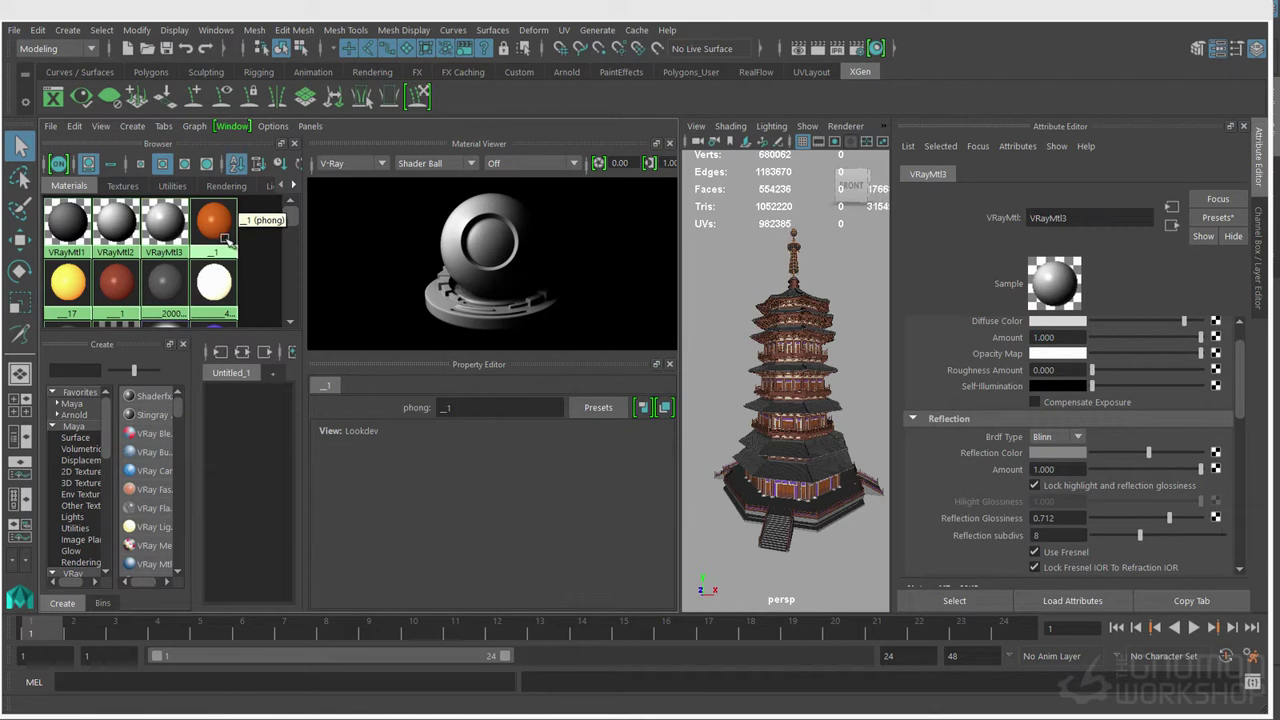
Isolate all objects that use the orange __1 material in the viewport
{"action": "left_click", "coordinate": [237, 233]}
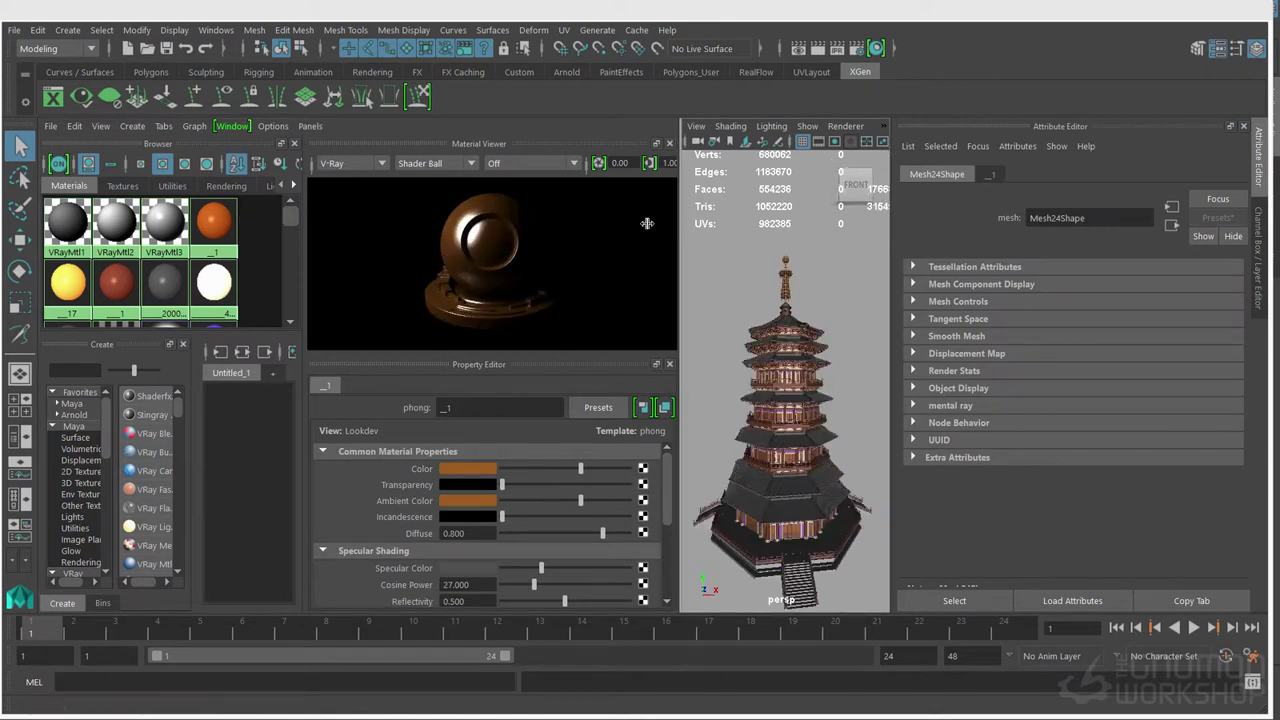
{"action": "left_click", "coordinate": [63, 579]}
{"action": "left_click", "coordinate": [801, 336]}
{"action": "right_click_drag", "start_coordinate": [213, 230], "coordinate": [258, 222]}
Convert the orange __1 material to a VRay Mtl
{"action": "left_click", "coordinate": [213, 236]}
{"action": "left_click", "coordinate": [1085, 327]}
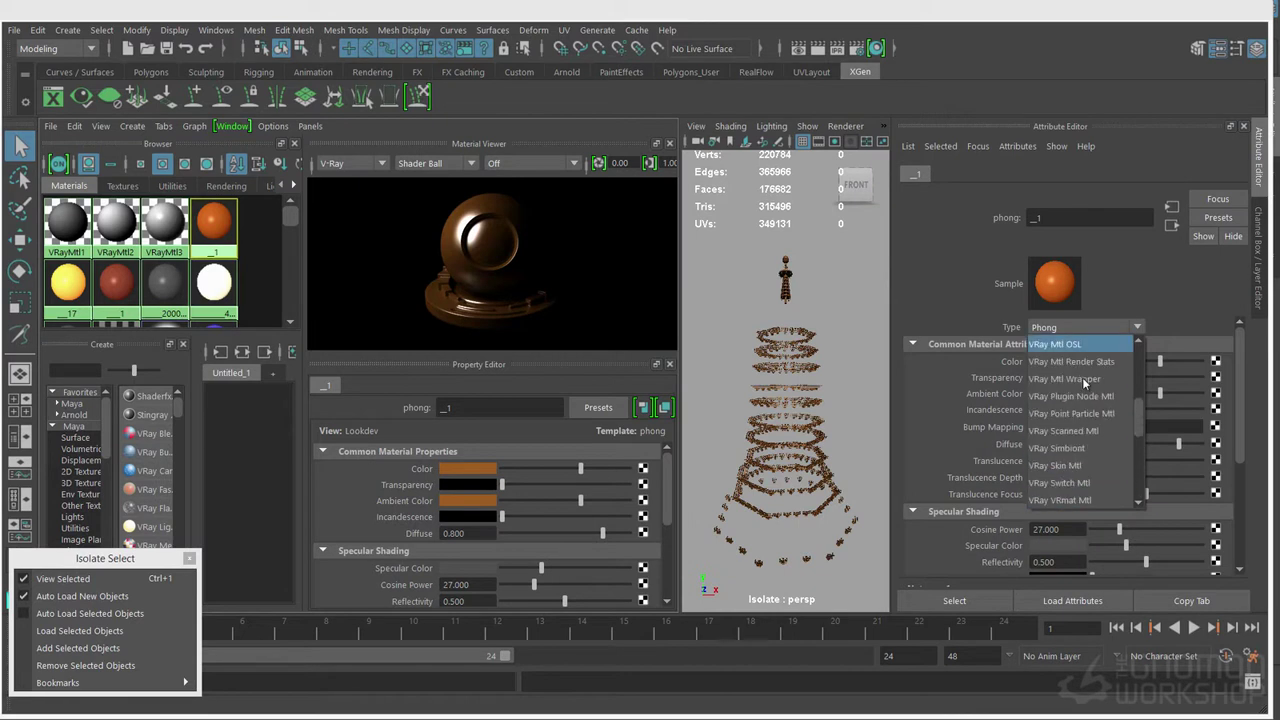
{"action": "scroll", "coordinate": [1078, 383], "scroll_direction": "up", "scroll_amount": 1}
{"action": "left_click", "coordinate": [1060, 344]}
Set the material preview's environment to Exterior1 Color
{"action": "left_click", "coordinate": [518, 163]}
{"action": "left_click", "coordinate": [540, 243]}
{"action": "left_click", "coordinate": [539, 165]}
{"action": "left_click", "coordinate": [542, 272]}
Give VRayMtl4 a GGX BRDF, an orange-gold reflection color, 0.706 reflection glossiness and an unlocked Fresnel IOR of 10
{"action": "scroll", "coordinate": [1066, 542], "scroll_direction": "down", "scroll_amount": 1}
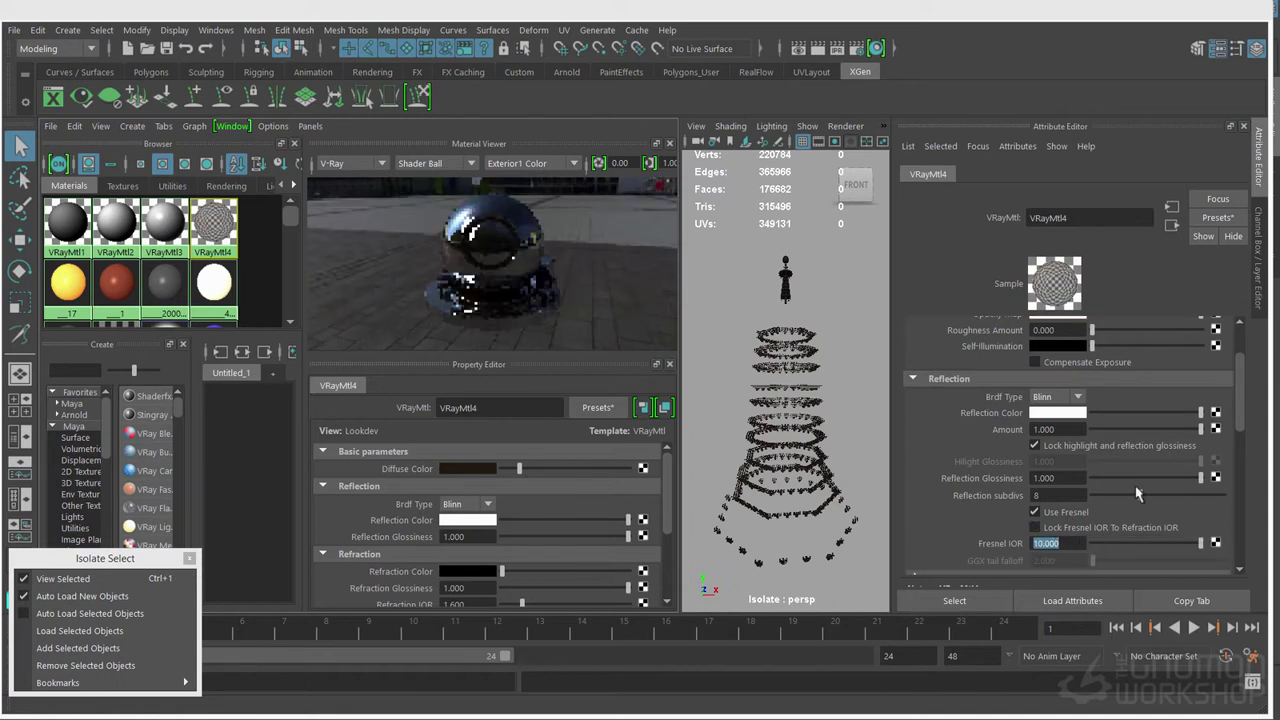
{"action": "scroll", "coordinate": [1077, 540], "scroll_direction": "up", "scroll_amount": 1}
{"action": "left_click", "coordinate": [1064, 453]}
{"action": "left_click", "coordinate": [1077, 438]}
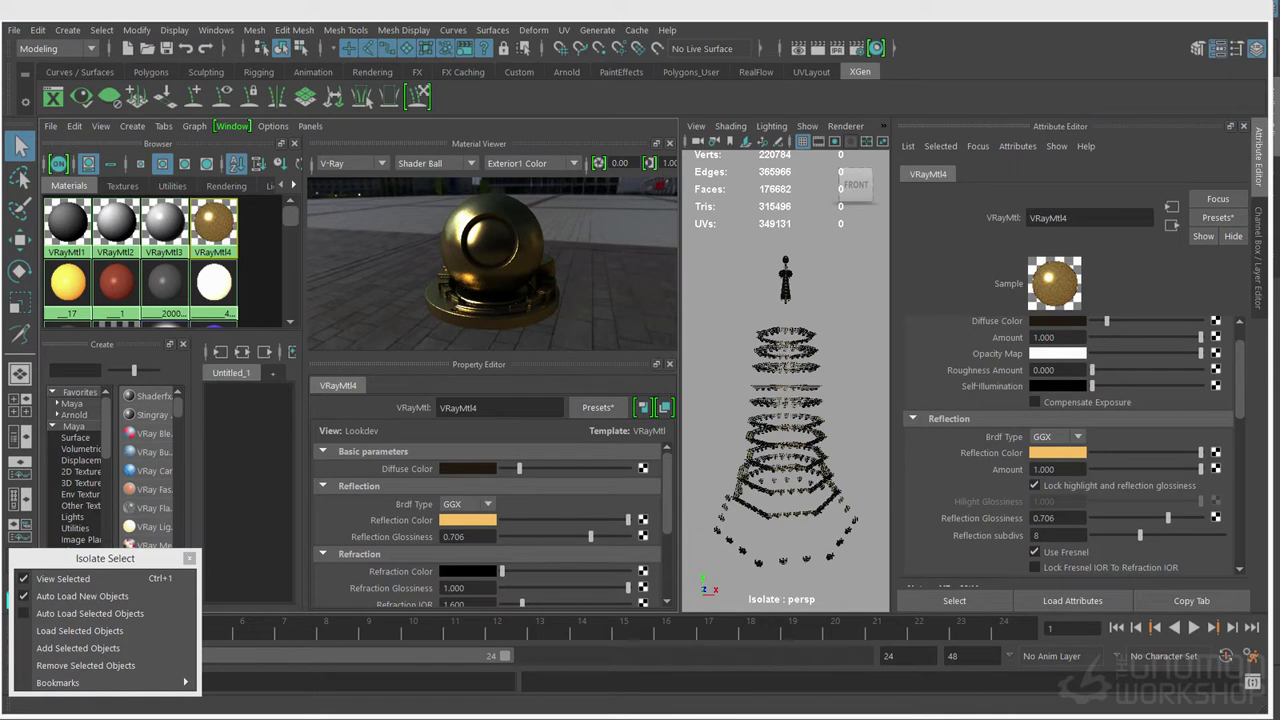
Isolate all objects that use the yellow __17 material in the viewport
{"action": "left_click", "coordinate": [166, 225]}
{"action": "left_click", "coordinate": [68, 283]}
{"action": "right_click_drag", "start_coordinate": [68, 283], "coordinate": [170, 258]}
{"action": "left_click", "coordinate": [77, 584]}
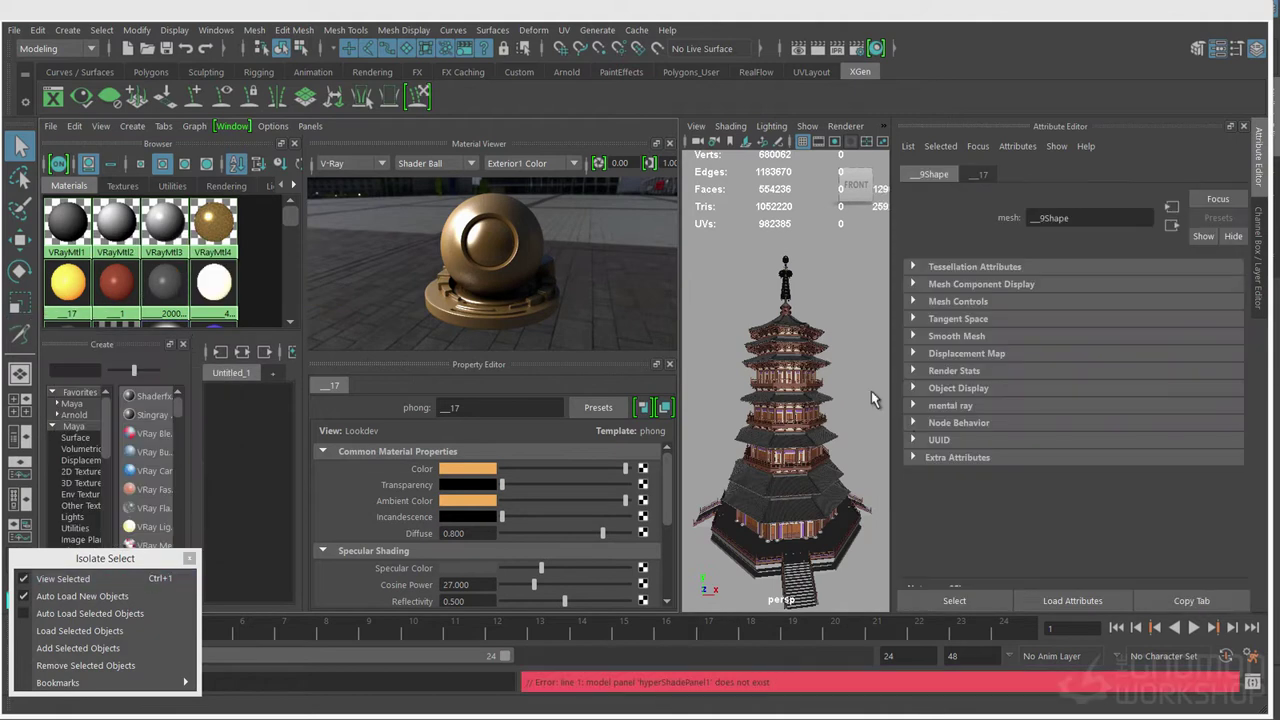
{"action": "left_click", "coordinate": [807, 126]}
{"action": "mouse_move", "coordinate": [860, 15]}
{"action": "left_click", "coordinate": [1010, 17]}
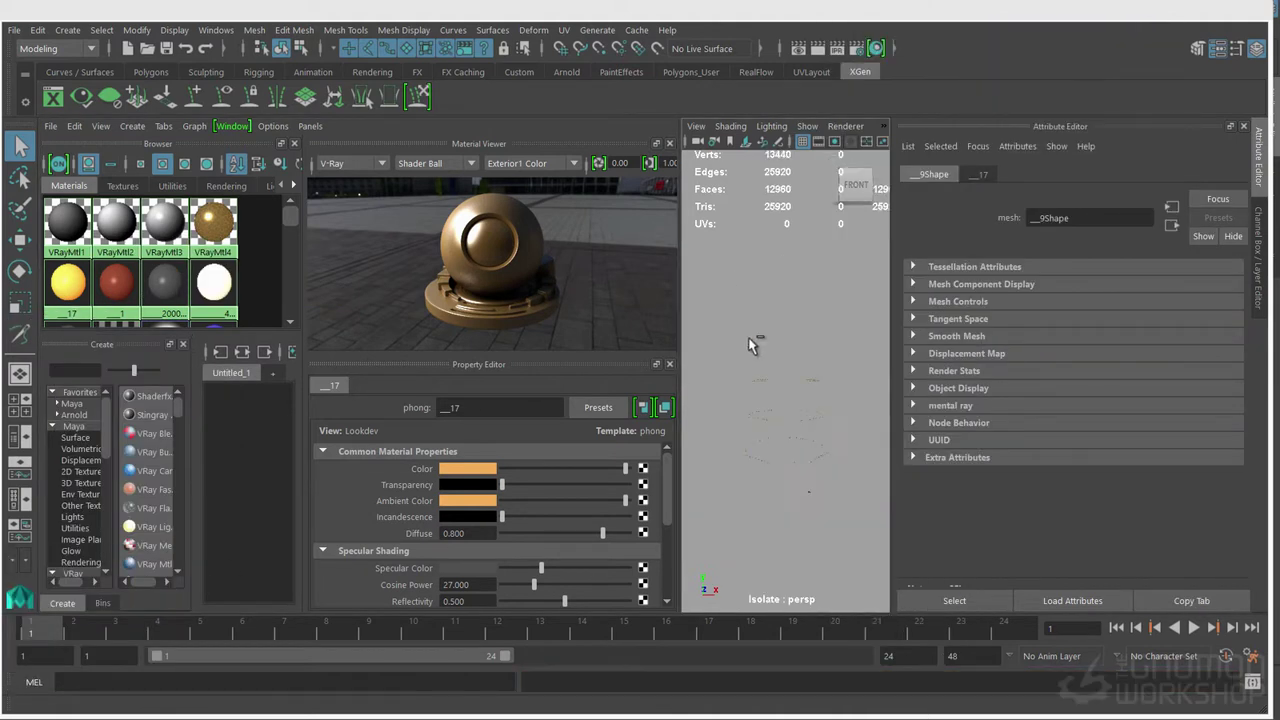
Convert the yellow __17 material to a VRay Mtl and give it a dark yellow-brown diffuse color
{"action": "left_click", "coordinate": [68, 289]}
{"action": "left_click", "coordinate": [1088, 327]}
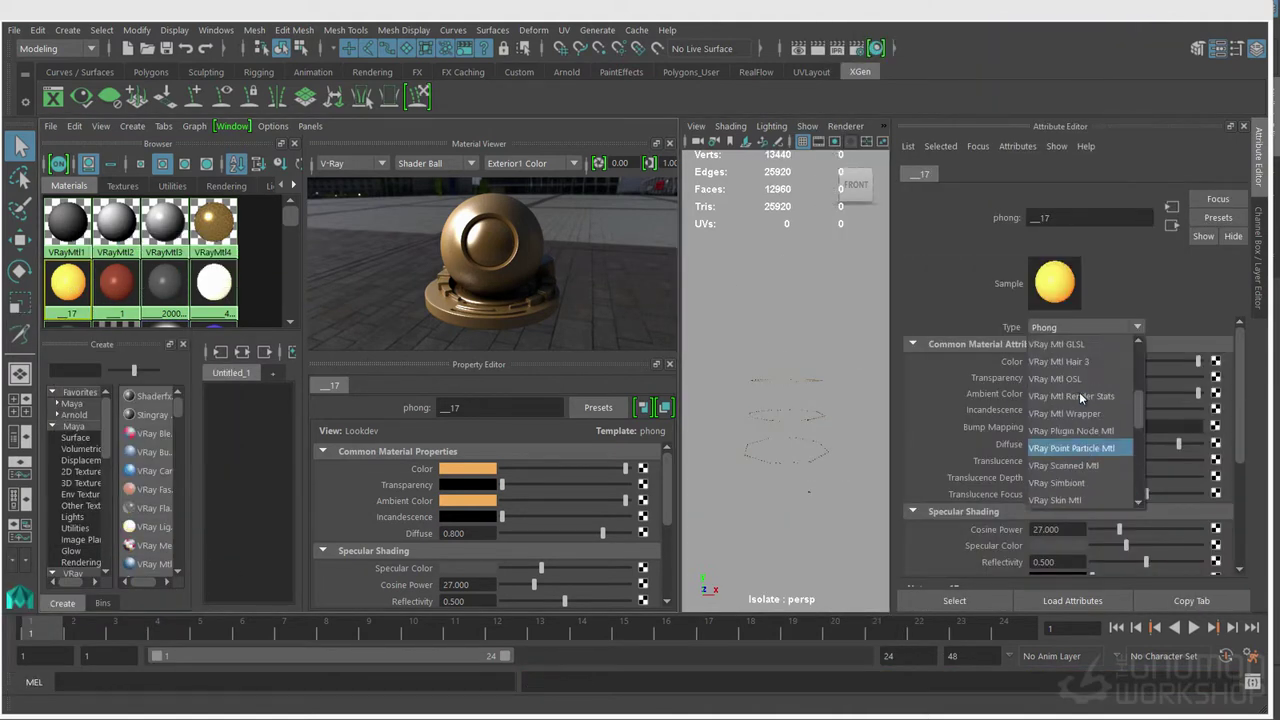
{"action": "left_click", "coordinate": [1086, 381]}
{"action": "left_click", "coordinate": [1056, 361]}
{"action": "left_click", "coordinate": [1076, 424]}
{"action": "left_click", "coordinate": [1020, 445]}
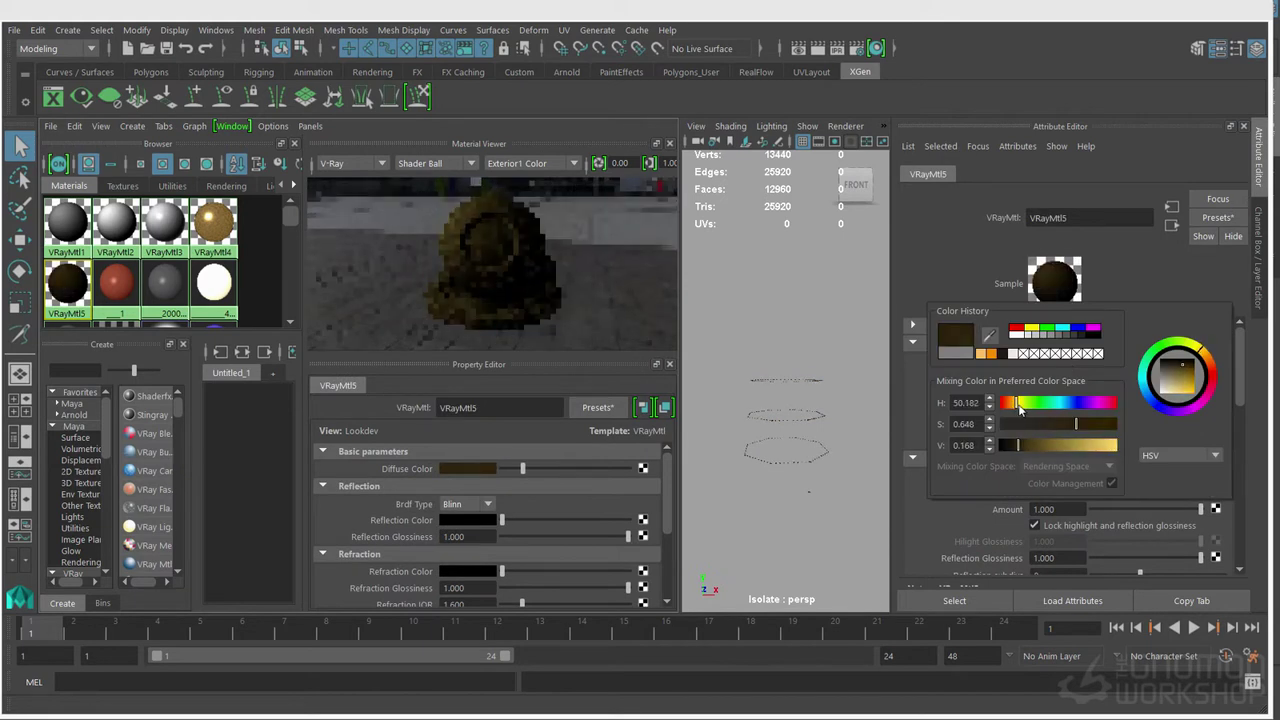
{"action": "left_click_drag", "start_coordinate": [1018, 408], "coordinate": [1021, 408]}
Give VRayMtl5 a yellow reflection color, a GGX BRDF, 0.804 reflection glossiness and a brown diffuse color
{"action": "left_click", "coordinate": [1052, 493]}
{"action": "left_click", "coordinate": [982, 486]}
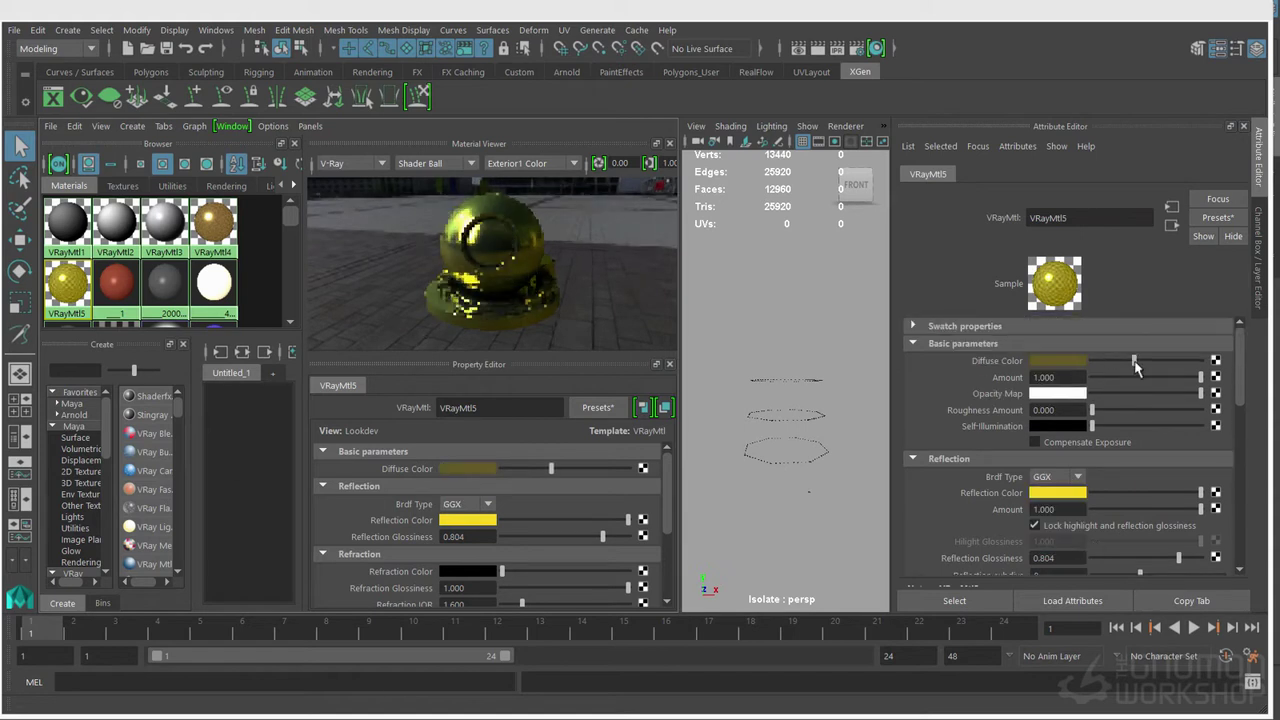
{"action": "left_click", "coordinate": [1058, 361]}
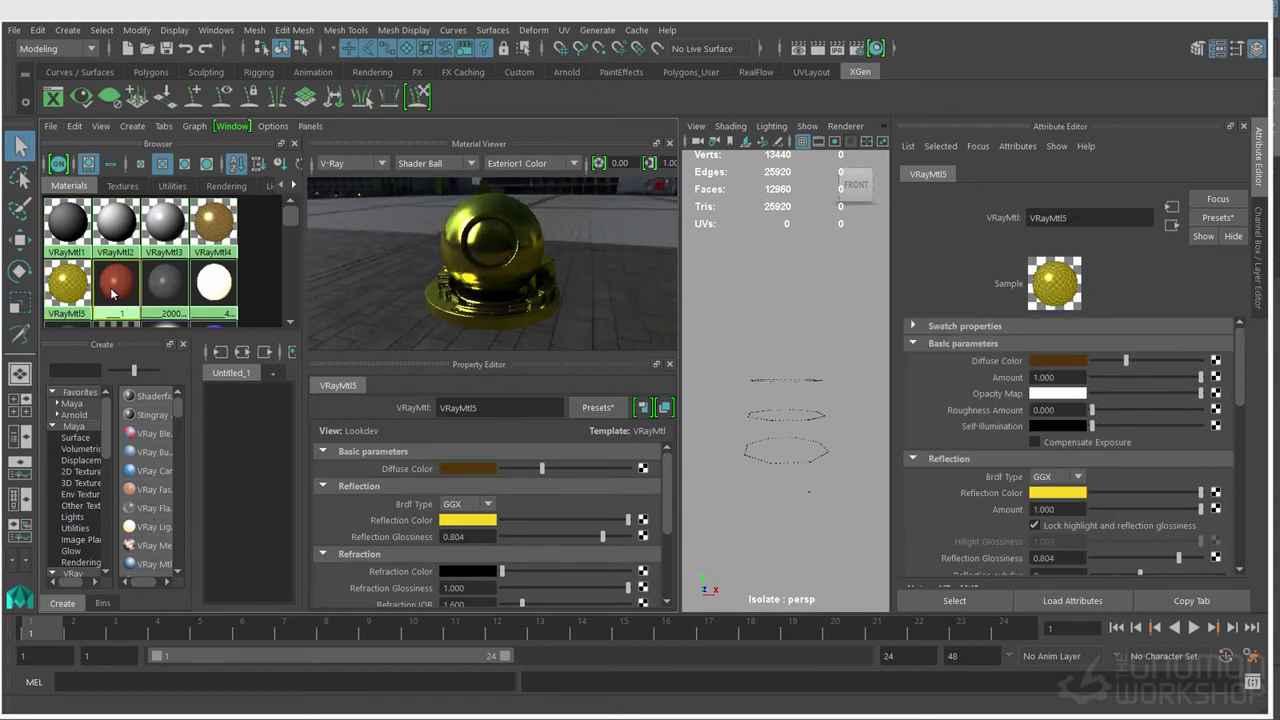
Leave the current isolation and isolate all objects that use the reddish-brown ___1 material
{"action": "left_click", "coordinate": [113, 287]}
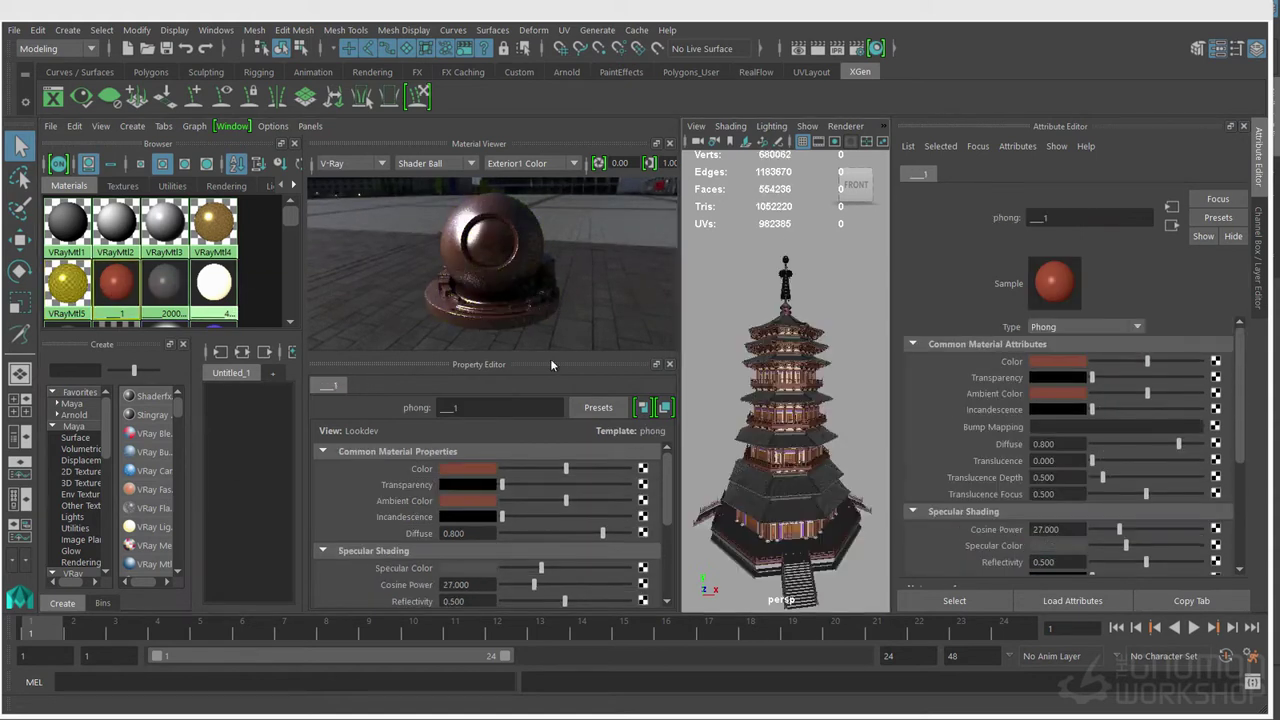
{"action": "key", "text": "ctrl+1"}
{"action": "left_click", "coordinate": [794, 464]}
{"action": "right_click_drag", "start_coordinate": [116, 286], "coordinate": [140, 351]}
{"action": "left_click", "coordinate": [117, 286]}
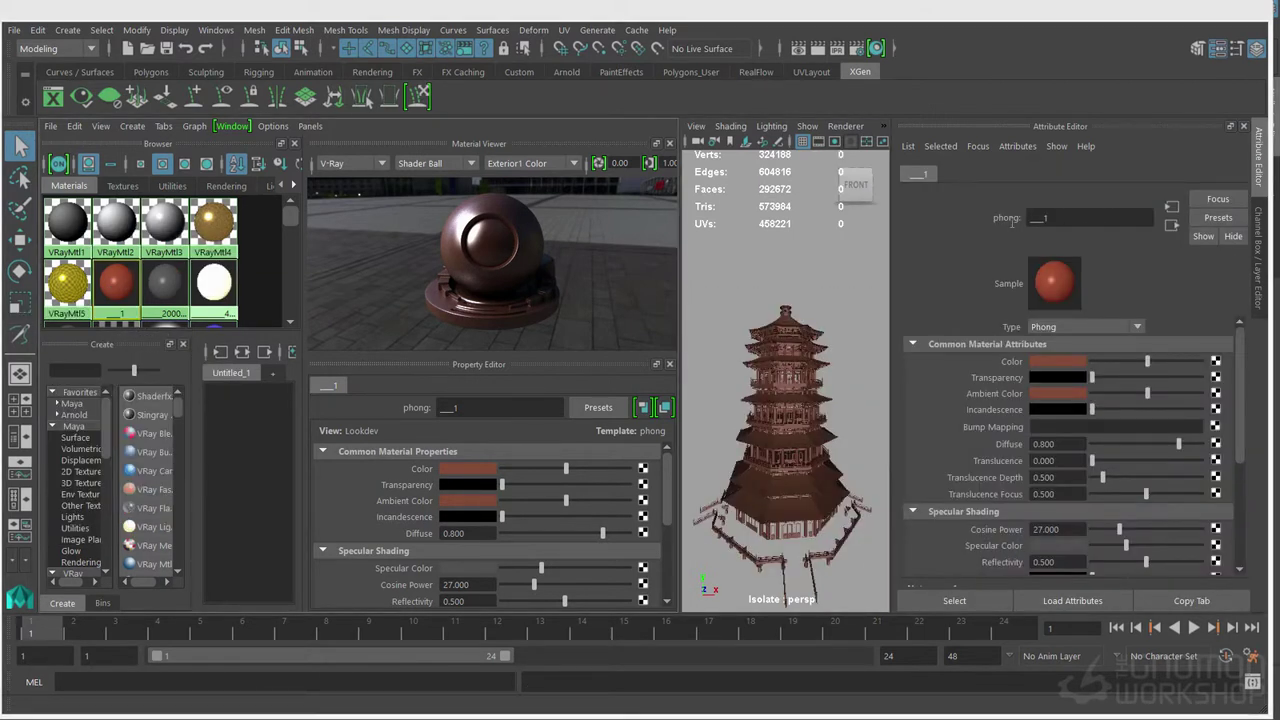
{"action": "left_click", "coordinate": [1112, 326]}
{"action": "scroll", "coordinate": [1075, 400], "scroll_direction": "down", "scroll_amount": 5}
{"action": "left_click", "coordinate": [1070, 395]}
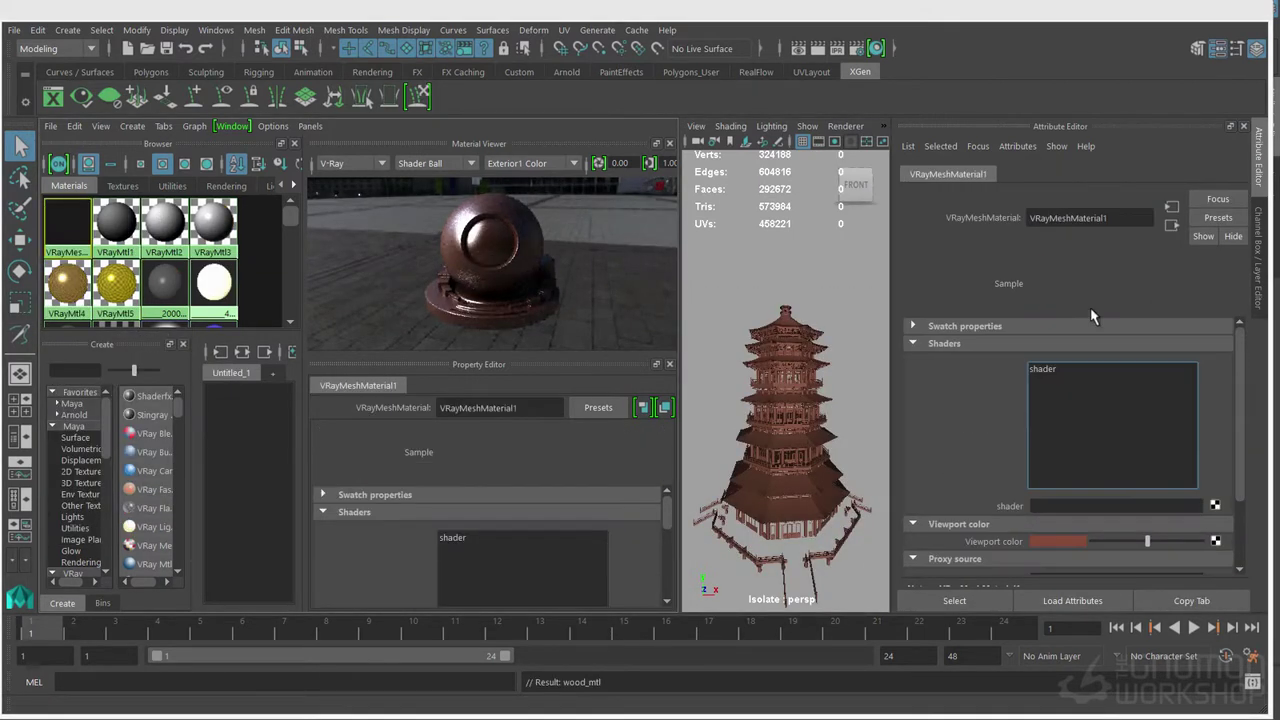
{"action": "left_click", "coordinate": [808, 266]}
{"action": "key", "text": "ctrl+z"}
{"action": "key", "text": "ctrl+z"}
{"action": "left_click", "coordinate": [1085, 327]}
{"action": "scroll", "coordinate": [1067, 382], "scroll_direction": "down", "scroll_amount": 5}
{"action": "left_click", "coordinate": [1068, 380]}
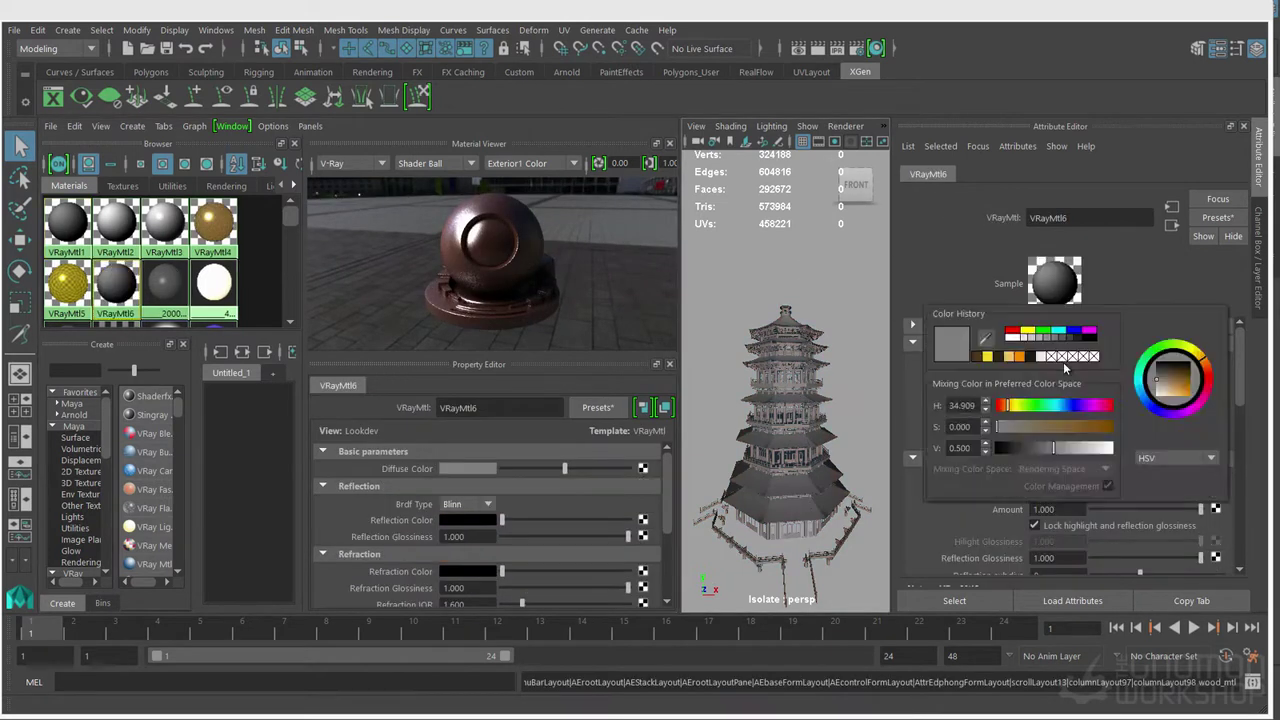
{"action": "key", "text": "ctrl+z"}
Convert the reddish-brown wood material to a VRay Mtl with a reddish-brown diffuse color
{"action": "left_click", "coordinate": [1062, 326]}
{"action": "scroll", "coordinate": [1066, 390], "scroll_direction": "down", "scroll_amount": 5}
{"action": "left_click", "coordinate": [1066, 395]}
{"action": "left_click", "coordinate": [1058, 360]}
{"action": "left_click", "coordinate": [1003, 354]}
Give VRayMtl6 a gray reflection, 0.491 reflection glossiness, a Phong BRDF and a darker brown diffuse color
{"action": "left_click_drag", "start_coordinate": [1094, 492], "coordinate": [1137, 492]}
{"action": "scroll", "coordinate": [1137, 495], "scroll_direction": "down", "scroll_amount": 1}
{"action": "left_click_drag", "start_coordinate": [1200, 519], "coordinate": [1147, 524]}
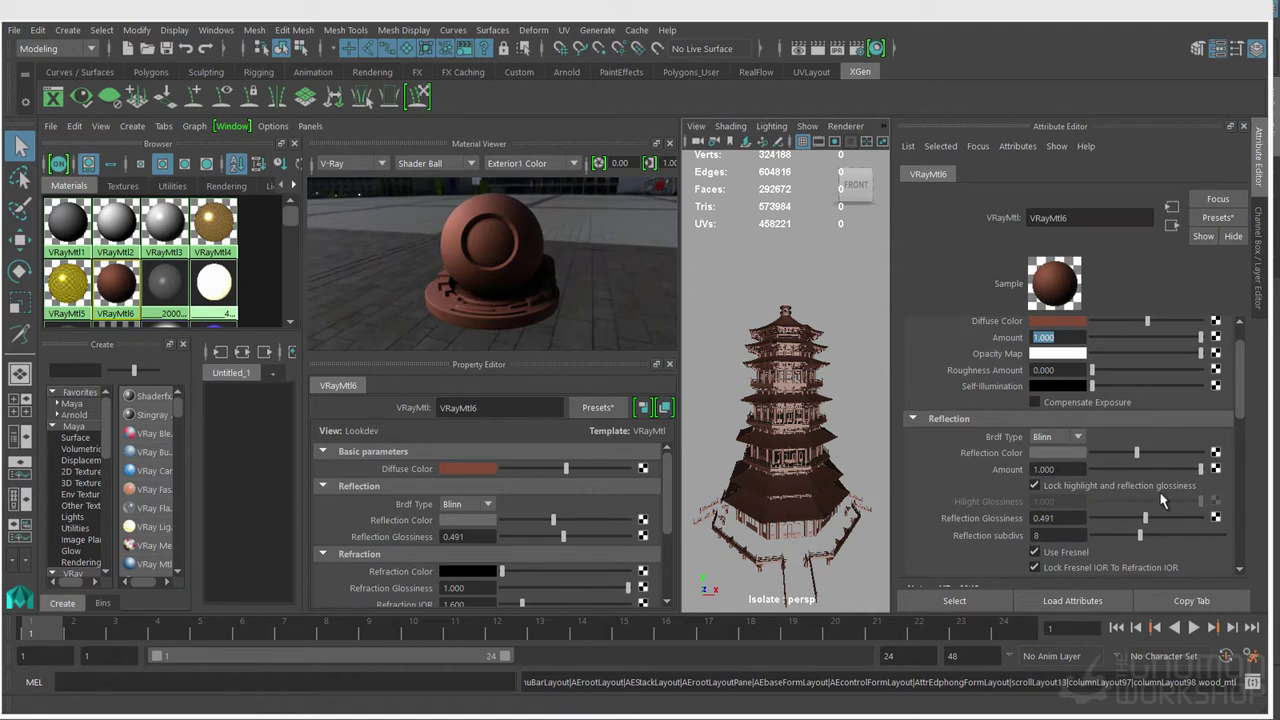
{"action": "scroll", "coordinate": [1147, 450], "scroll_direction": "up", "scroll_amount": 1}
{"action": "left_click_drag", "start_coordinate": [1147, 361], "coordinate": [1133, 361]}
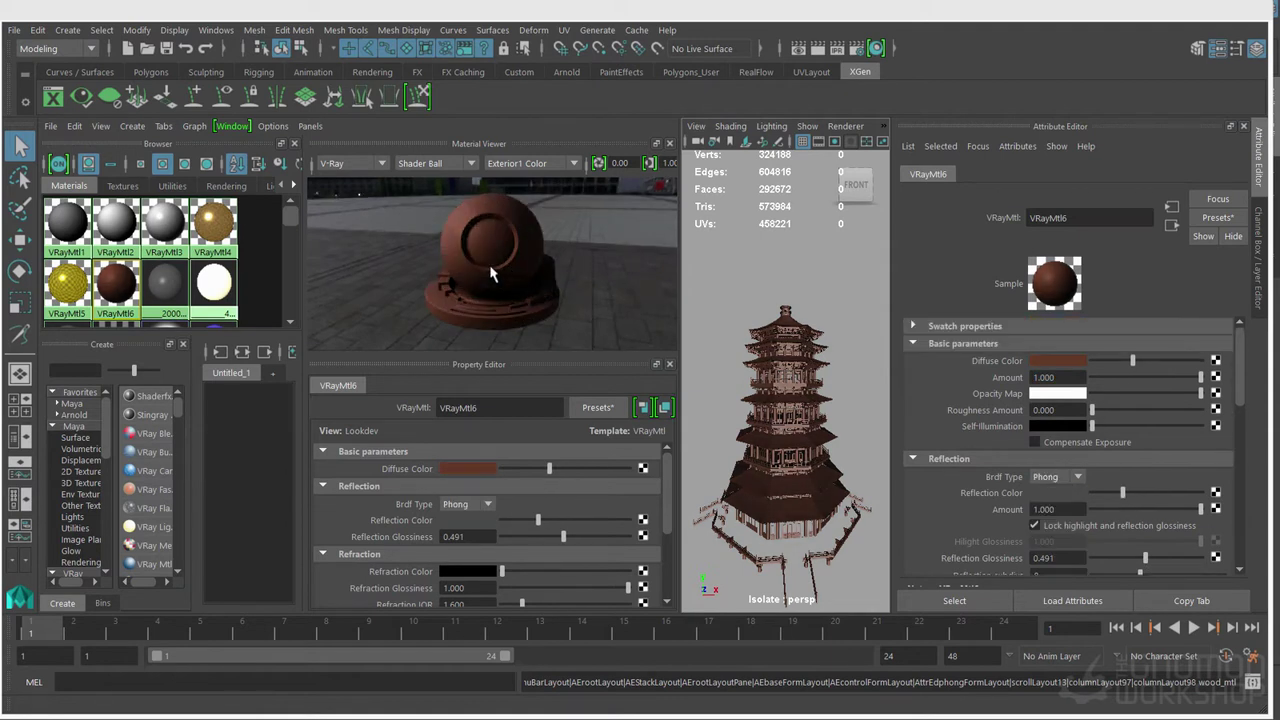
Inspect the objects that use VRayMtl1 in isolation and rename that material trim1_mtl
{"action": "left_click", "coordinate": [67, 224]}
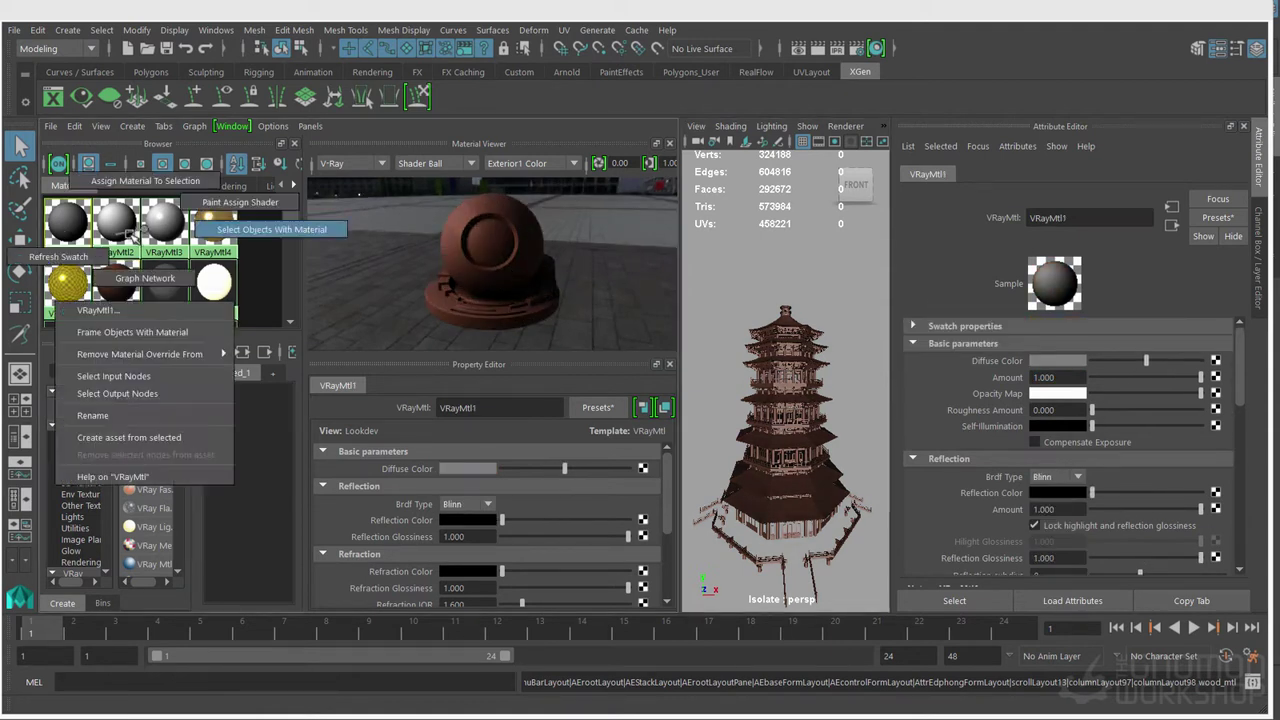
{"action": "right_click_drag", "start_coordinate": [67, 224], "coordinate": [110, 224]}
{"action": "key", "text": "ctrl+1"}
{"action": "key", "text": "ctrl+1"}
{"action": "left_click", "coordinate": [67, 224]}
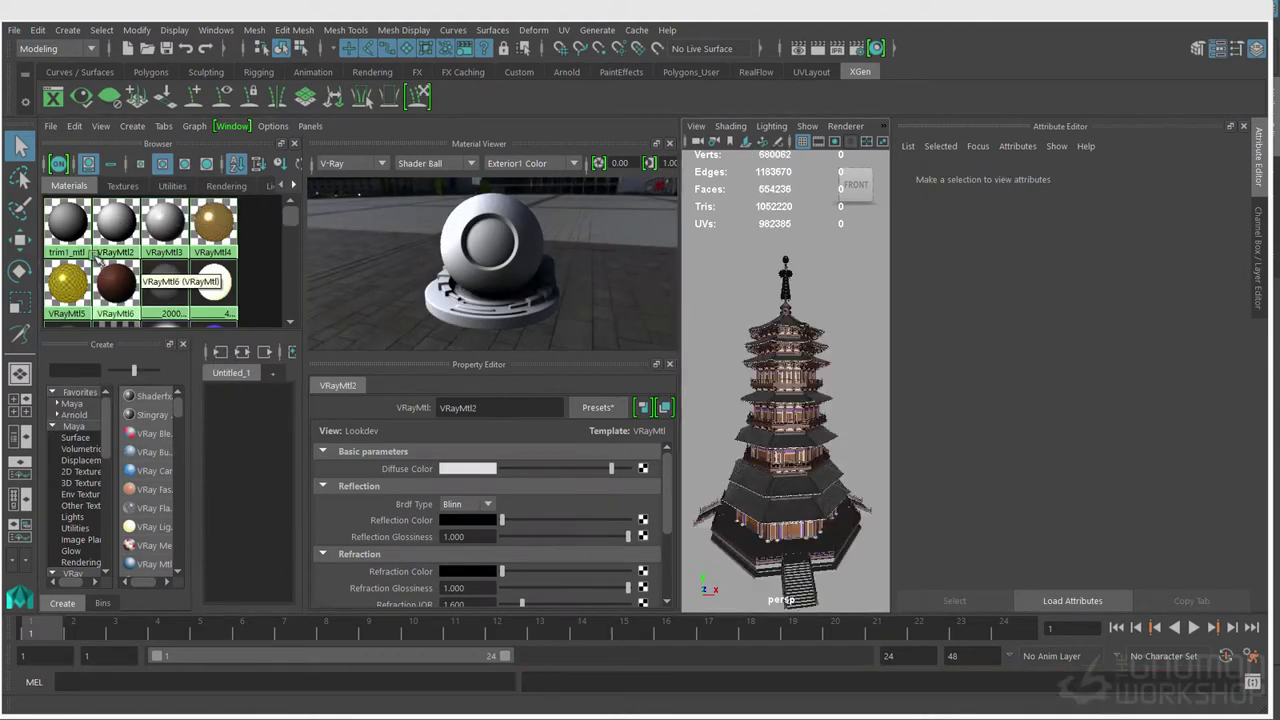
Isolate the objects that use VRayMtl3 and rename that material columnBase_mtl
{"action": "left_click", "coordinate": [812, 545]}
{"action": "key", "text": "ctrl+1"}
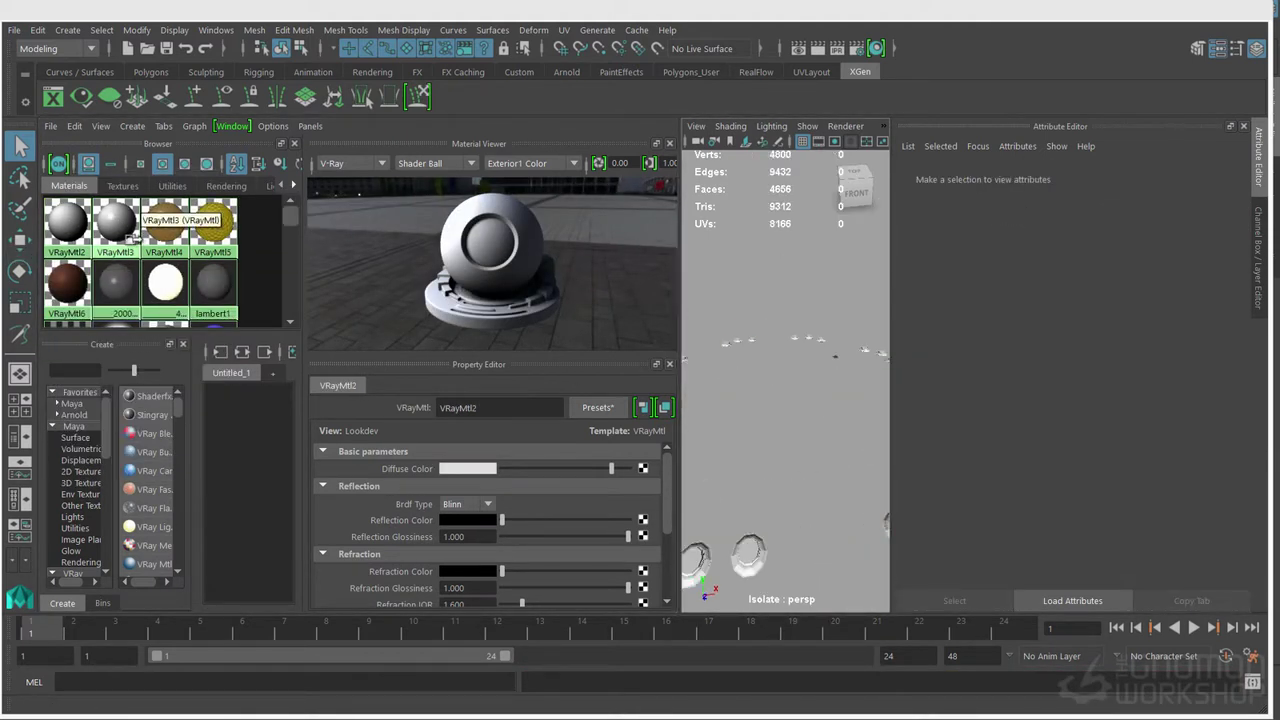
{"action": "double_click", "coordinate": [1100, 212]}
{"action": "type", "text": "columnBase_mtl"}
{"action": "key", "text": "Return"}
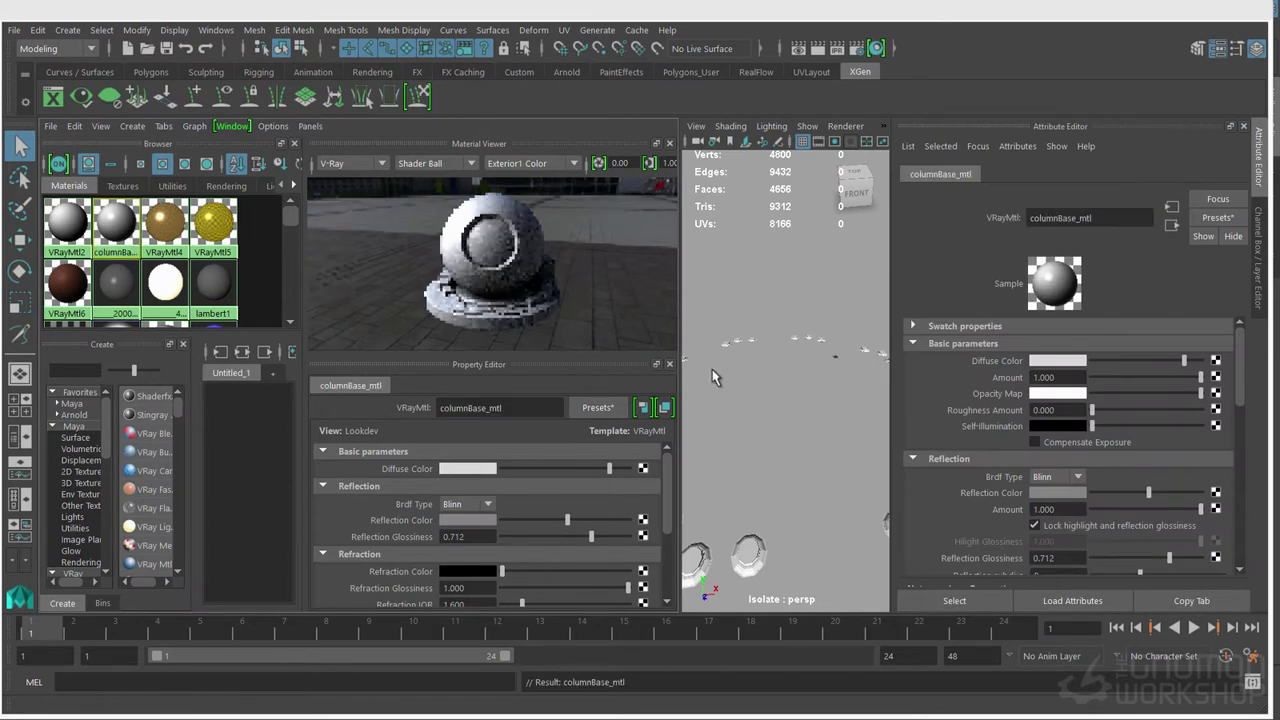
Show the whole pagoda again and rename VRayMtl4 and VRayMtl5 with names beginning with brassDec and goldDec
{"action": "left_click", "coordinate": [780, 331]}
{"action": "scroll", "coordinate": [783, 331], "scroll_direction": "down", "scroll_amount": 5}
{"action": "key", "text": "ctrl+1"}
{"action": "left_click", "coordinate": [167, 225]}
{"action": "double_click", "coordinate": [1100, 221]}
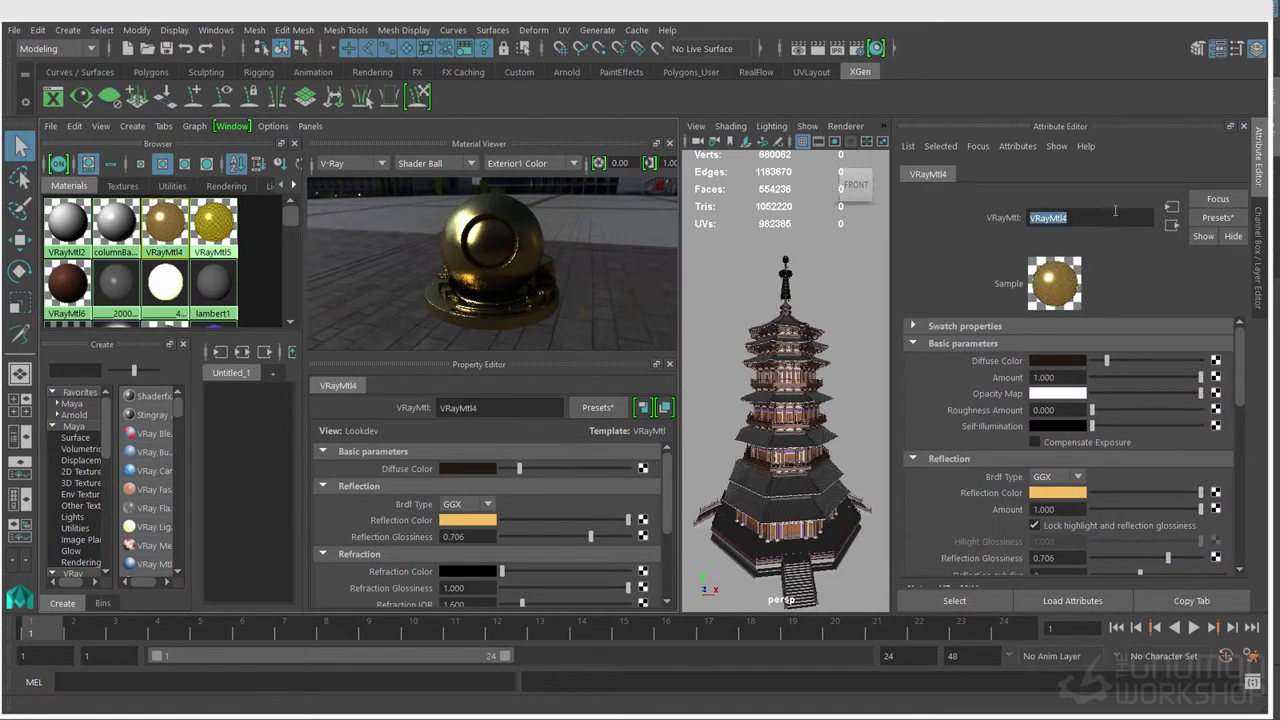
{"action": "left_click", "coordinate": [214, 225]}
{"action": "double_click", "coordinate": [1092, 219]}
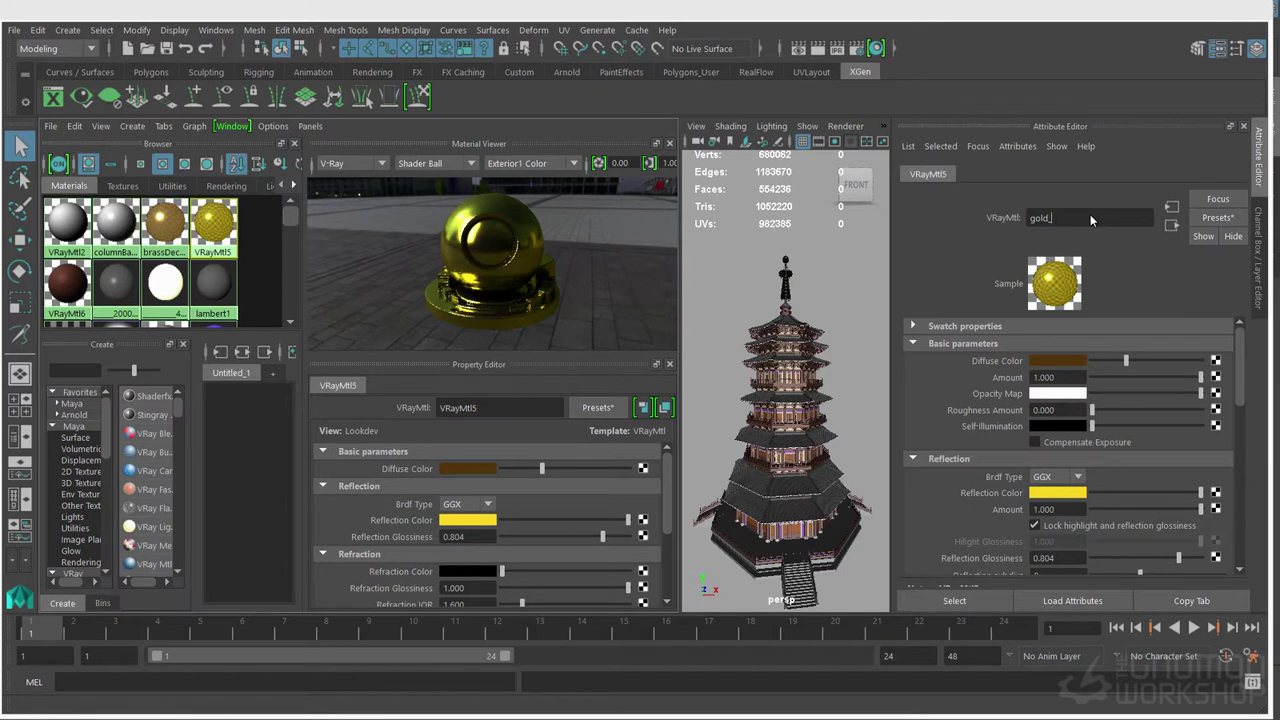
Isolate the roof objects that use the dark gray 2000mm1 material and rename that material roof_mtl
{"action": "right_click_drag", "start_coordinate": [135, 285], "coordinate": [272, 288]}
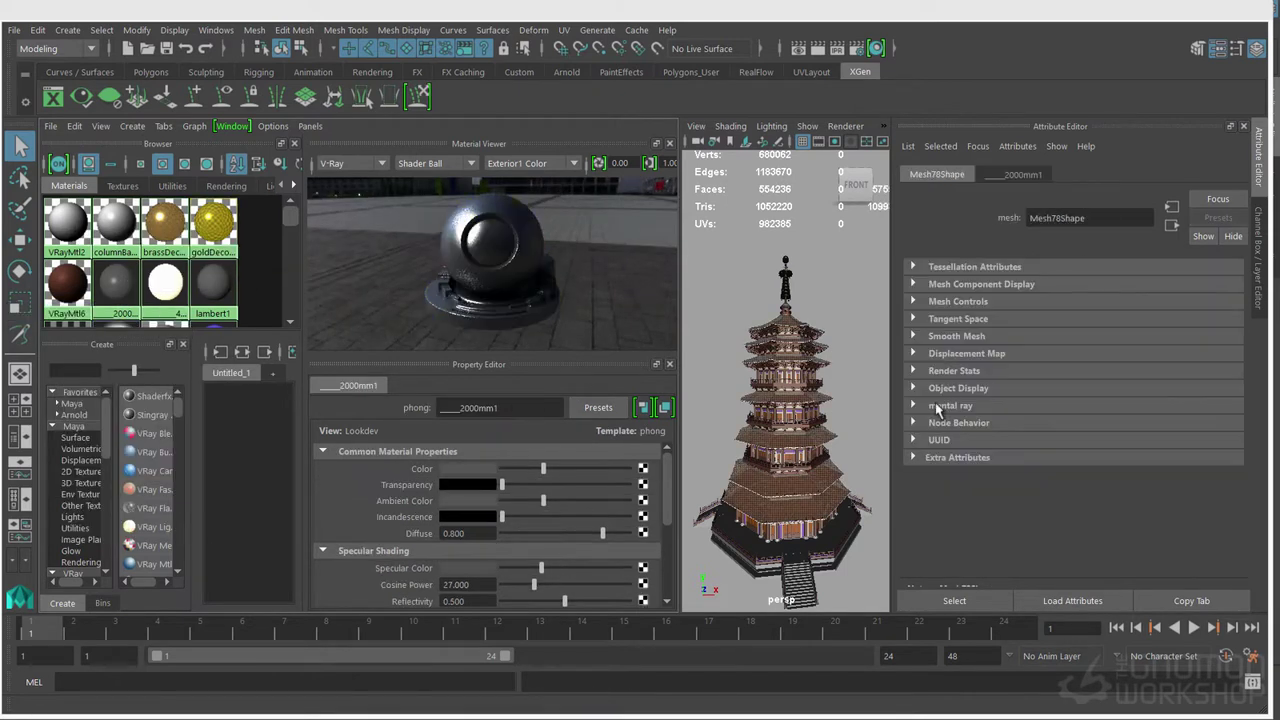
{"action": "key", "text": "ctrl+1"}
{"action": "left_click", "coordinate": [166, 234]}
{"action": "double_click", "coordinate": [1118, 219]}
{"action": "type", "text": "ro"}
Convert the roof material to a VRay Mtl with a near-black diffuse color, white reflection and 0.589 reflection glossiness
{"action": "left_click", "coordinate": [1066, 328]}
{"action": "left_click", "coordinate": [1099, 499]}
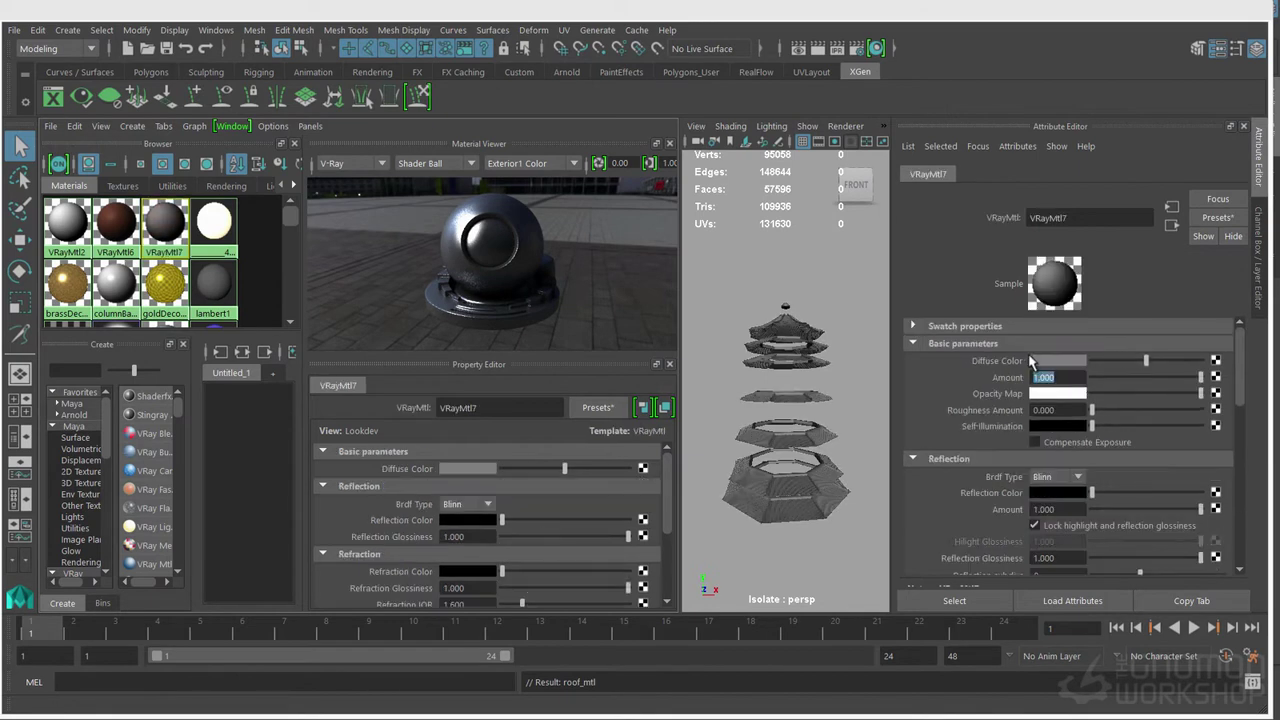
{"action": "left_click_drag", "start_coordinate": [1099, 498], "coordinate": [1204, 496]}
{"action": "scroll", "coordinate": [1180, 500], "scroll_direction": "down", "scroll_amount": 2}
{"action": "left_click_drag", "start_coordinate": [1201, 480], "coordinate": [1162, 488]}
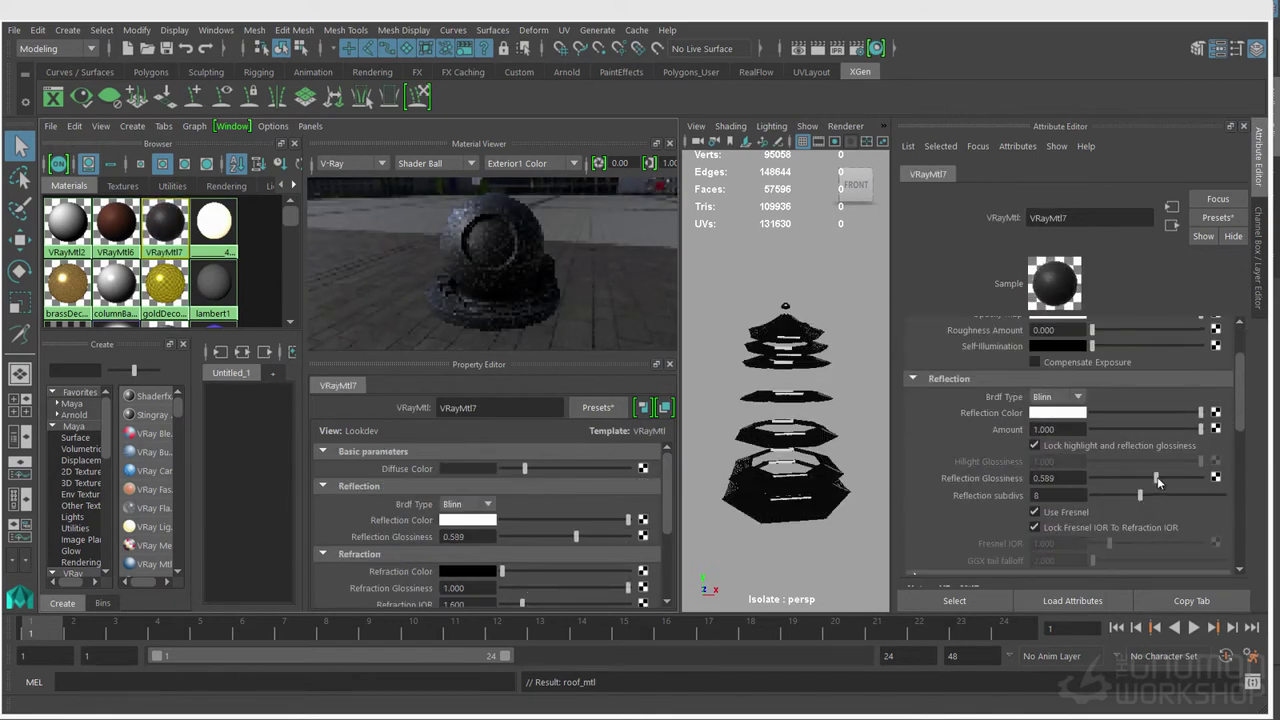
Isolate the objects that use the cream 4000mm1 material and convert that material to a VRay Mtl
{"action": "left_click", "coordinate": [210, 228]}
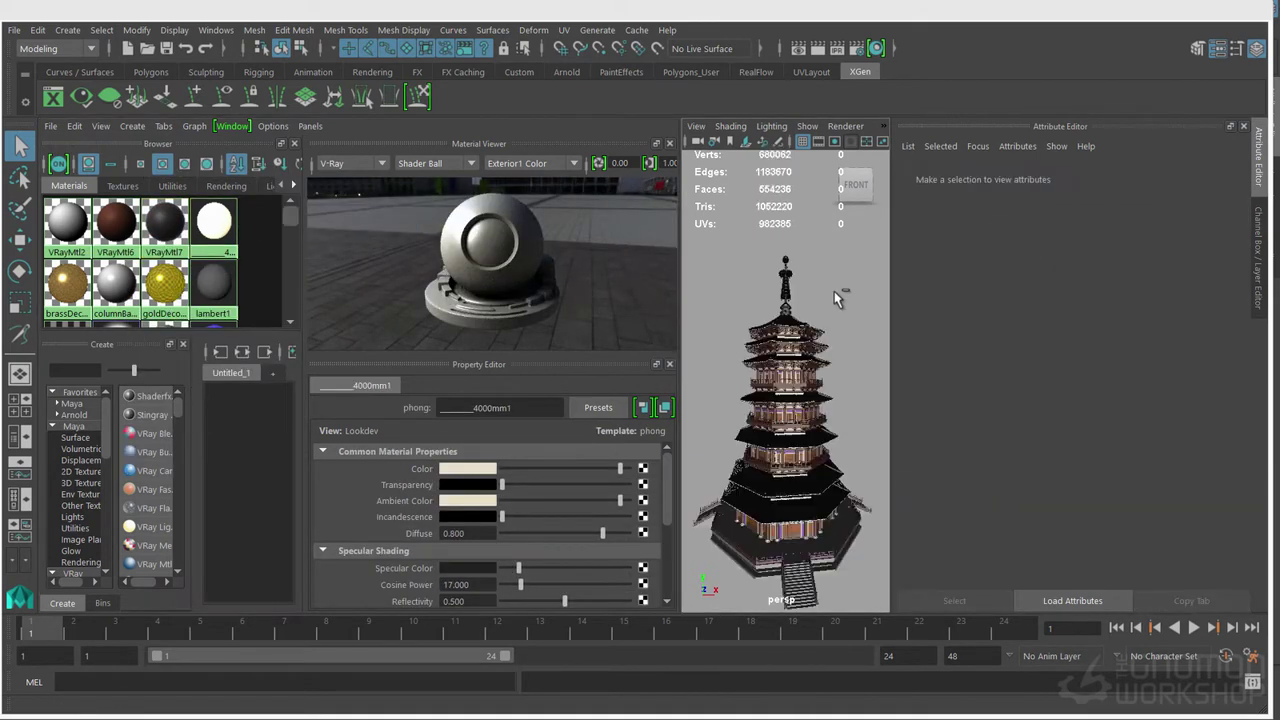
{"action": "left_click", "coordinate": [1086, 328]}
{"action": "left_click", "coordinate": [1090, 499]}
Rename the converted wall material wallPlaster_mtl
{"action": "double_click", "coordinate": [1089, 220]}
{"action": "type", "text": "builing"}
{"action": "key", "text": "BackSpace"}
{"action": "key", "text": "BackSpace"}
{"action": "key", "text": "BackSpace"}
{"action": "key", "text": "BackSpace"}
{"action": "key", "text": "BackSpace"}
{"action": "key", "text": "BackSpace"}
{"action": "key", "text": "BackSpace"}
{"action": "type", "text": "wallStucco_mtl"}
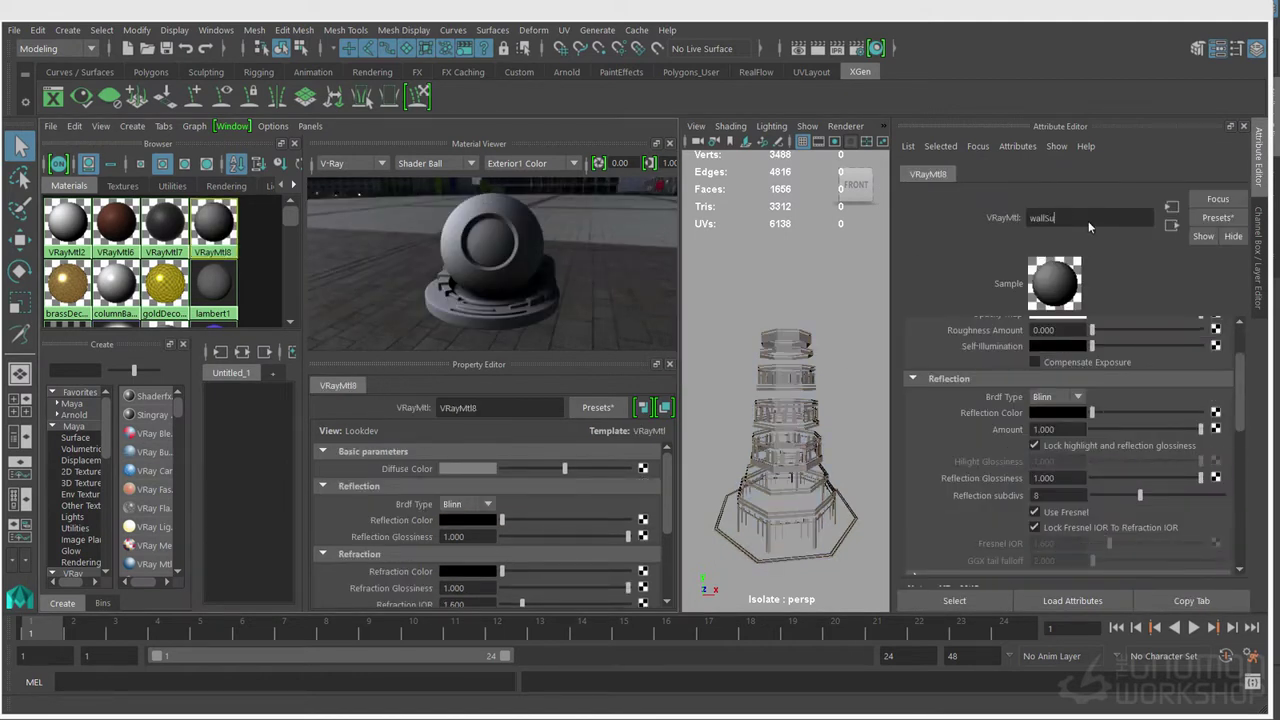
{"action": "key", "text": "Return"}
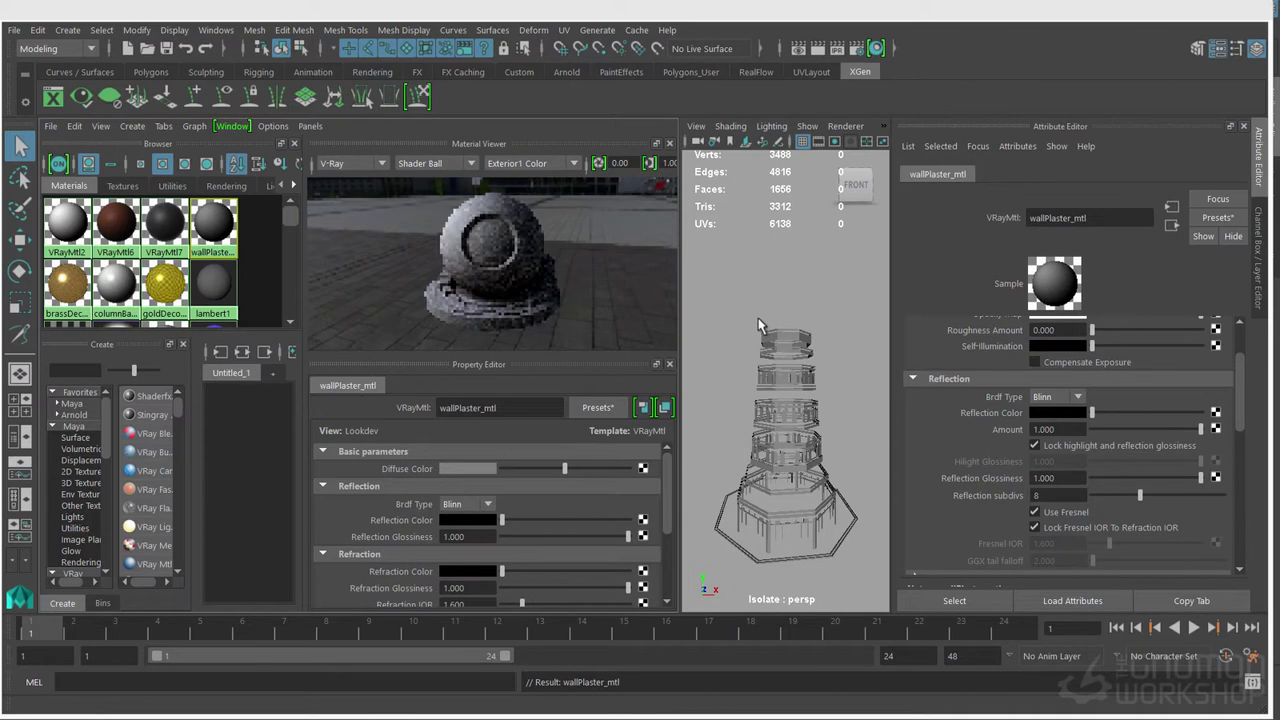
Give wallPlaster_mtl a beige diffuse color and a white reflection color, and lower its reflection glossiness
{"action": "scroll", "coordinate": [1060, 400], "scroll_direction": "up", "scroll_amount": 3}
{"action": "left_click", "coordinate": [1057, 361]}
{"action": "left_click", "coordinate": [1141, 358]}
{"action": "left_click_drag", "start_coordinate": [1200, 360], "coordinate": [1165, 352]}
{"action": "scroll", "coordinate": [1080, 516], "scroll_direction": "down", "scroll_amount": 1}
{"action": "left_click_drag", "start_coordinate": [1201, 518], "coordinate": [1140, 518]}
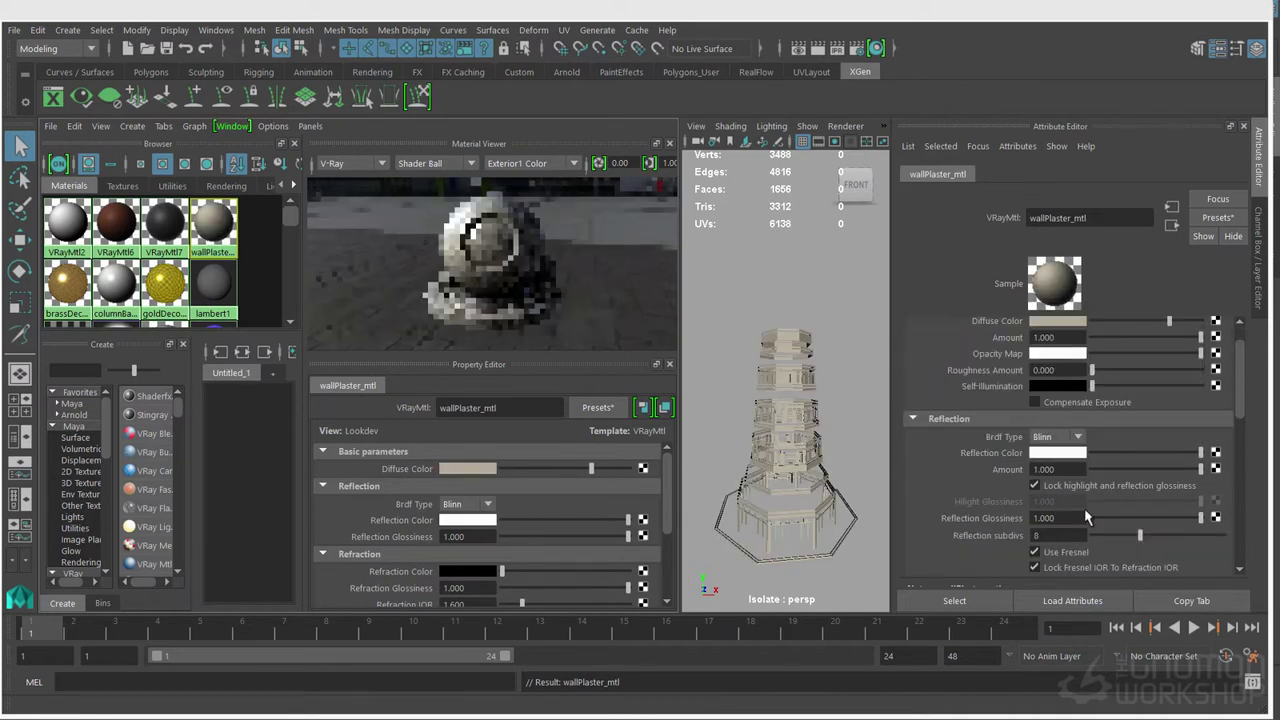
Give wallPlaster_mtl a Phong BRDF with a dimmed grey reflection color and a reflection glossiness of 0.448
{"action": "left_click_drag", "start_coordinate": [1201, 453], "coordinate": [1118, 456]}
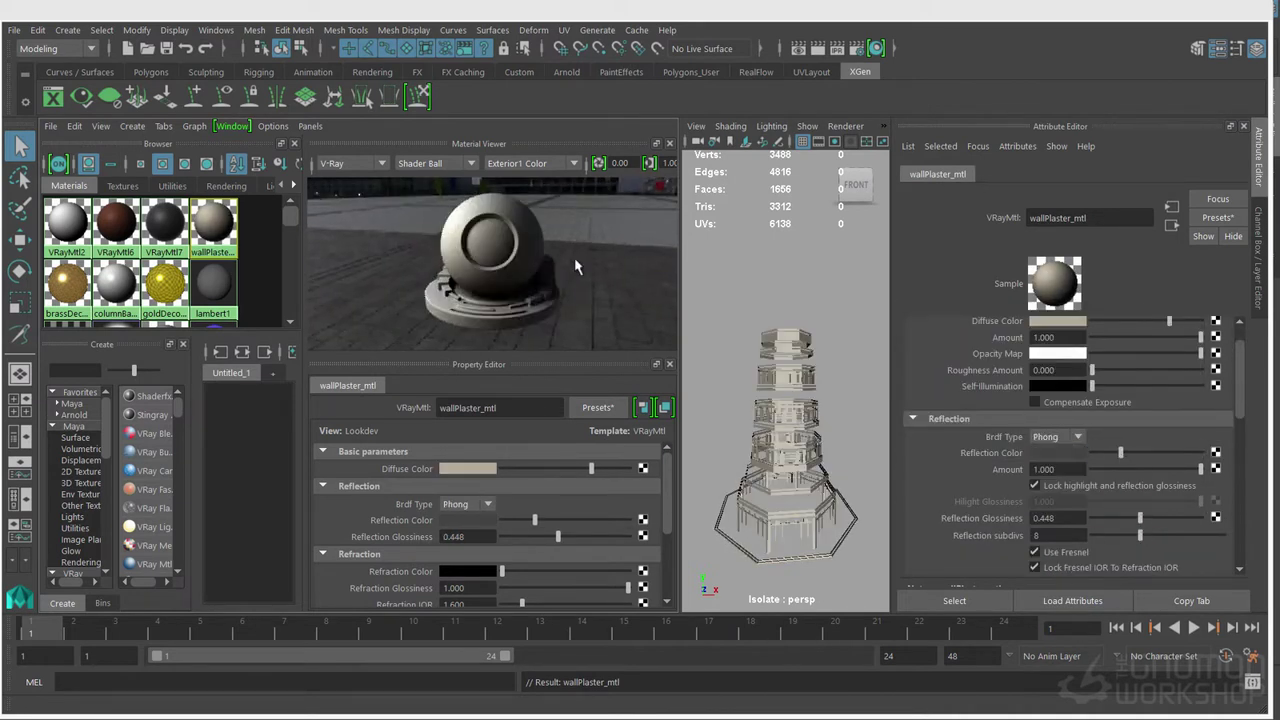
Isolate the objects that use the blue wire_088088226 material and select that material
{"action": "scroll", "coordinate": [228, 314], "scroll_direction": "down", "scroll_amount": 3}
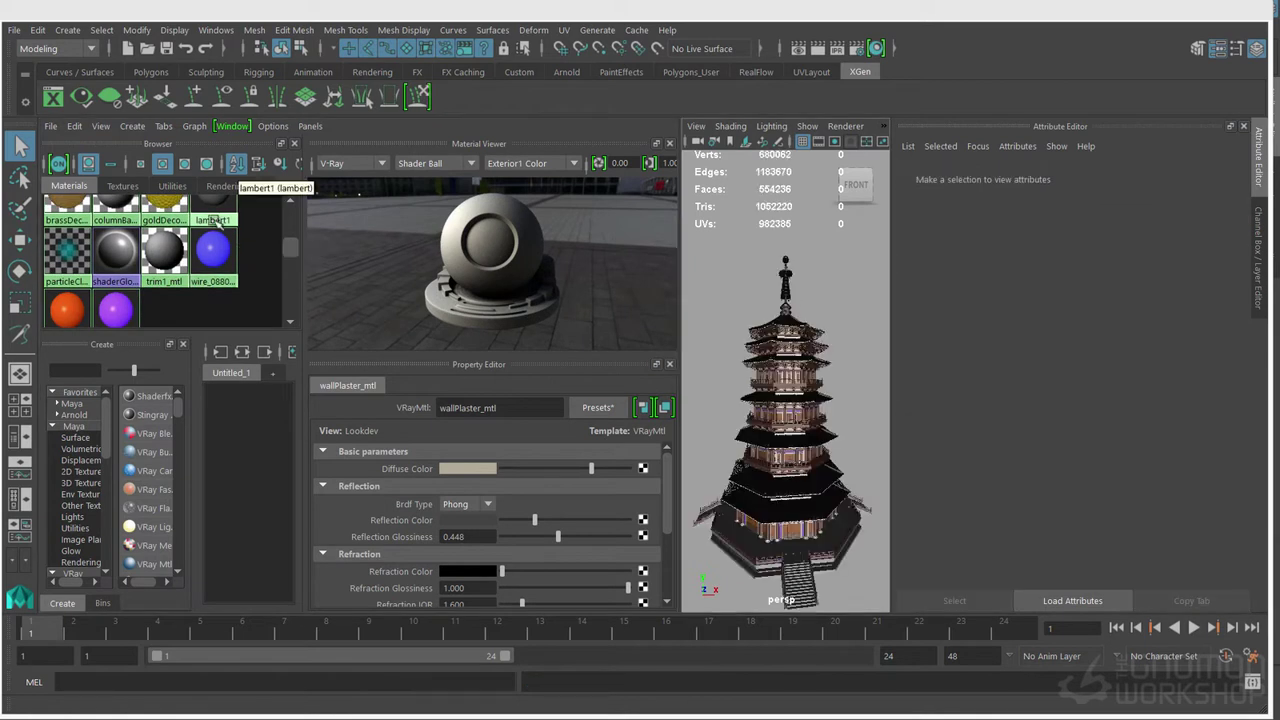
{"action": "right_click_drag", "start_coordinate": [212, 275], "coordinate": [222, 217]}
{"action": "key", "text": "ctrl+1"}
{"action": "key", "text": "ctrl+1"}
{"action": "key", "text": "ctrl+1"}
{"action": "left_click", "coordinate": [844, 455]}
{"action": "key", "text": "ctrl+z"}
{"action": "left_click", "coordinate": [221, 276]}
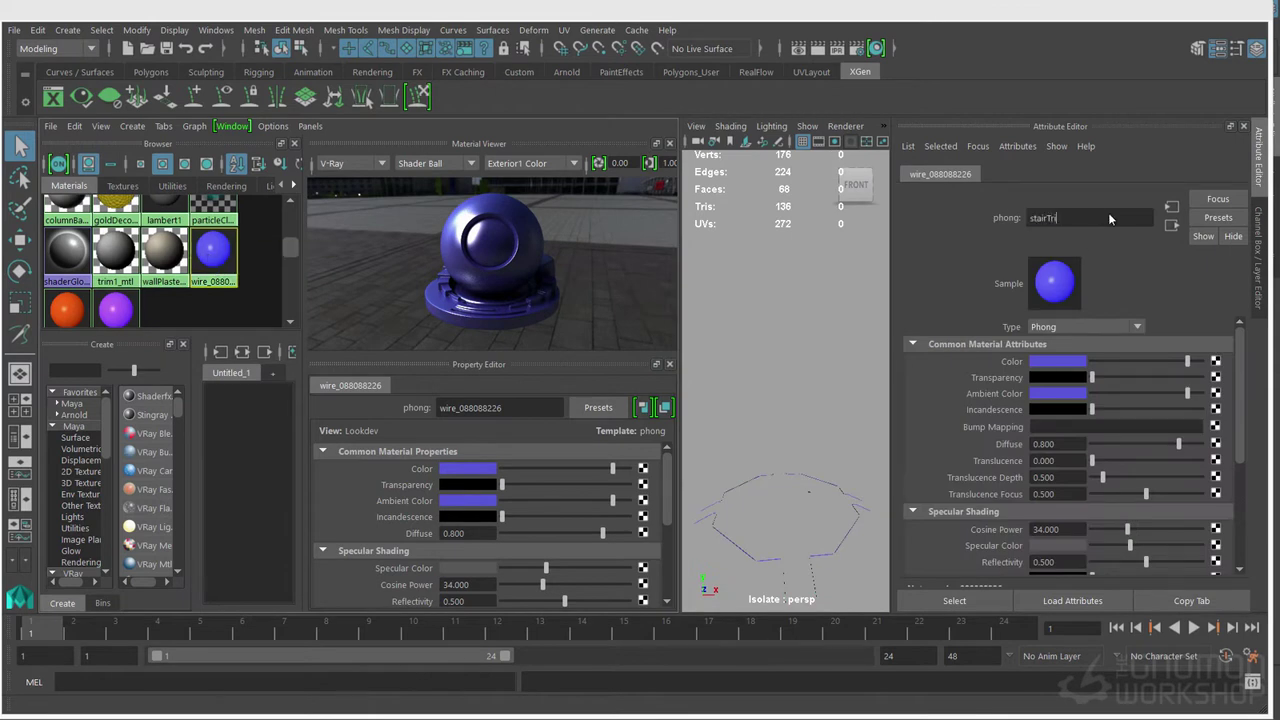
Convert the blue material to a VRay Mtl with a blue-violet diffuse color and rename it stairTrim_mtl
{"action": "left_click", "coordinate": [1072, 367]}
{"action": "mouse_move", "coordinate": [292, 247]}
{"action": "left_mouse_down"}
{"action": "mouse_move", "coordinate": [294, 220]}
{"action": "mouse_move", "coordinate": [294, 260]}
{"action": "left_mouse_up"}
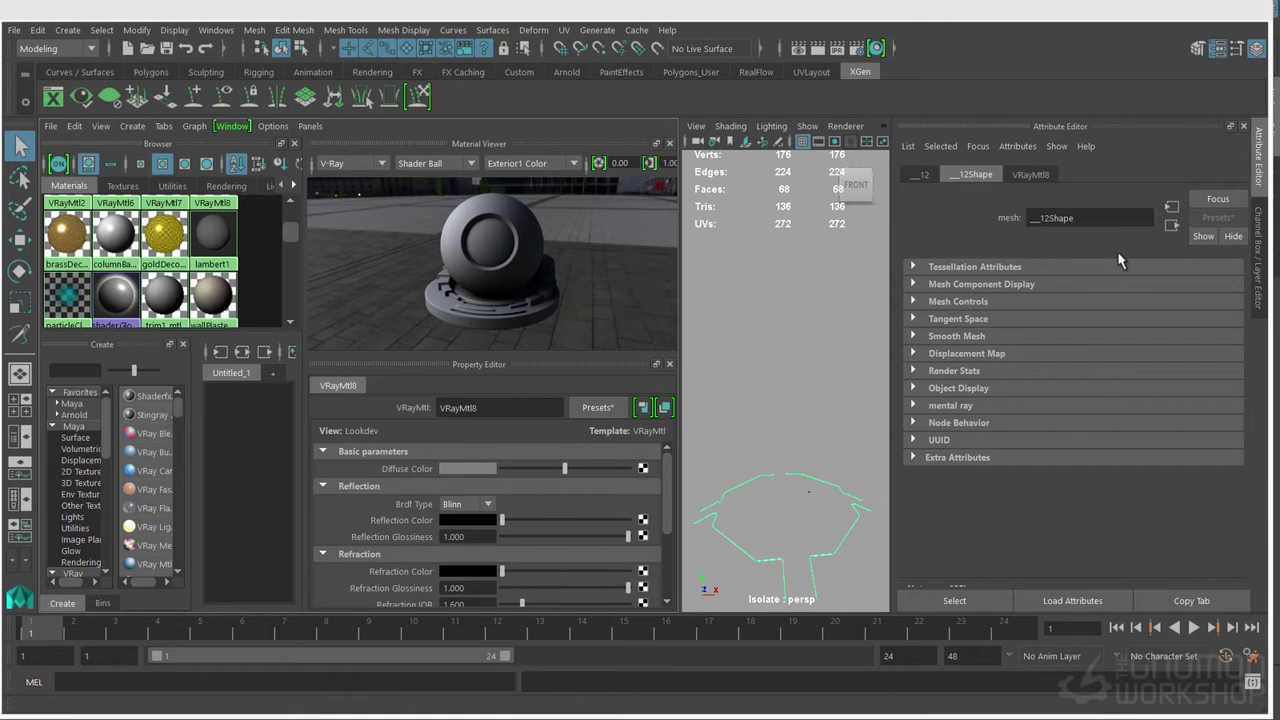
{"action": "left_click", "coordinate": [1057, 321]}
{"action": "left_click", "coordinate": [1163, 333]}
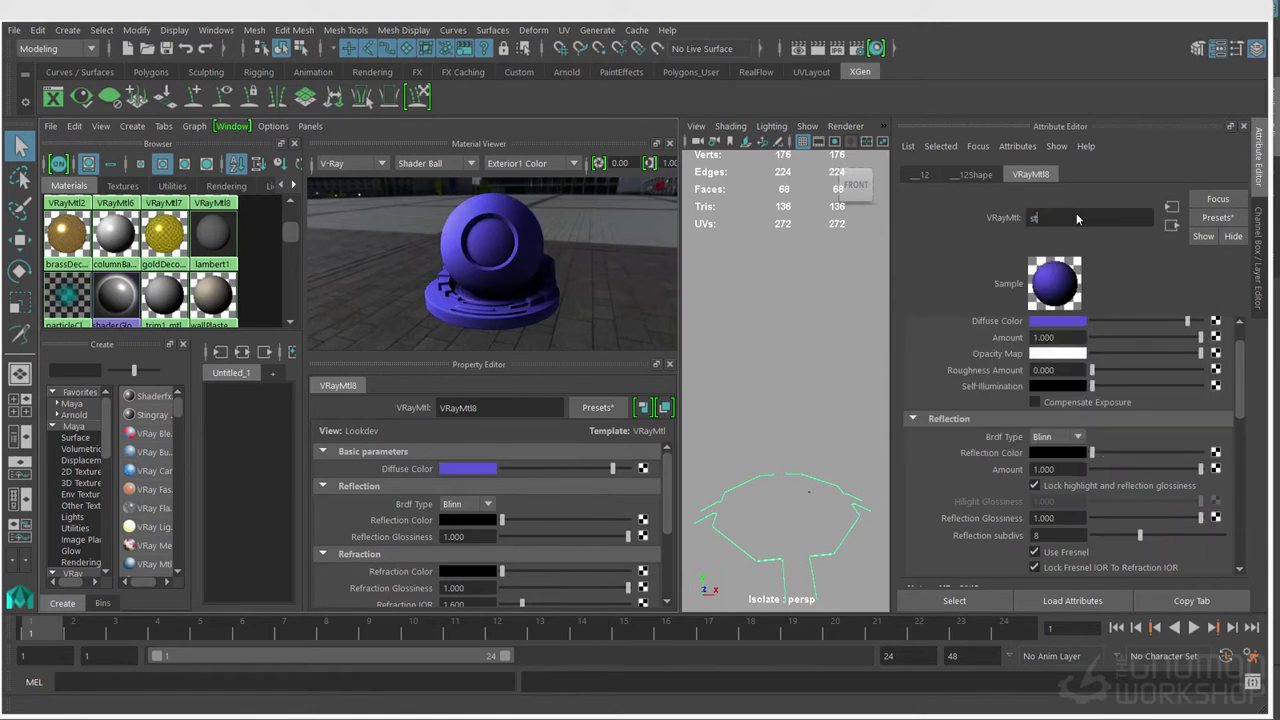
{"action": "left_click", "coordinate": [794, 476]}
{"action": "scroll", "coordinate": [160, 240], "scroll_direction": "up", "scroll_amount": 2}
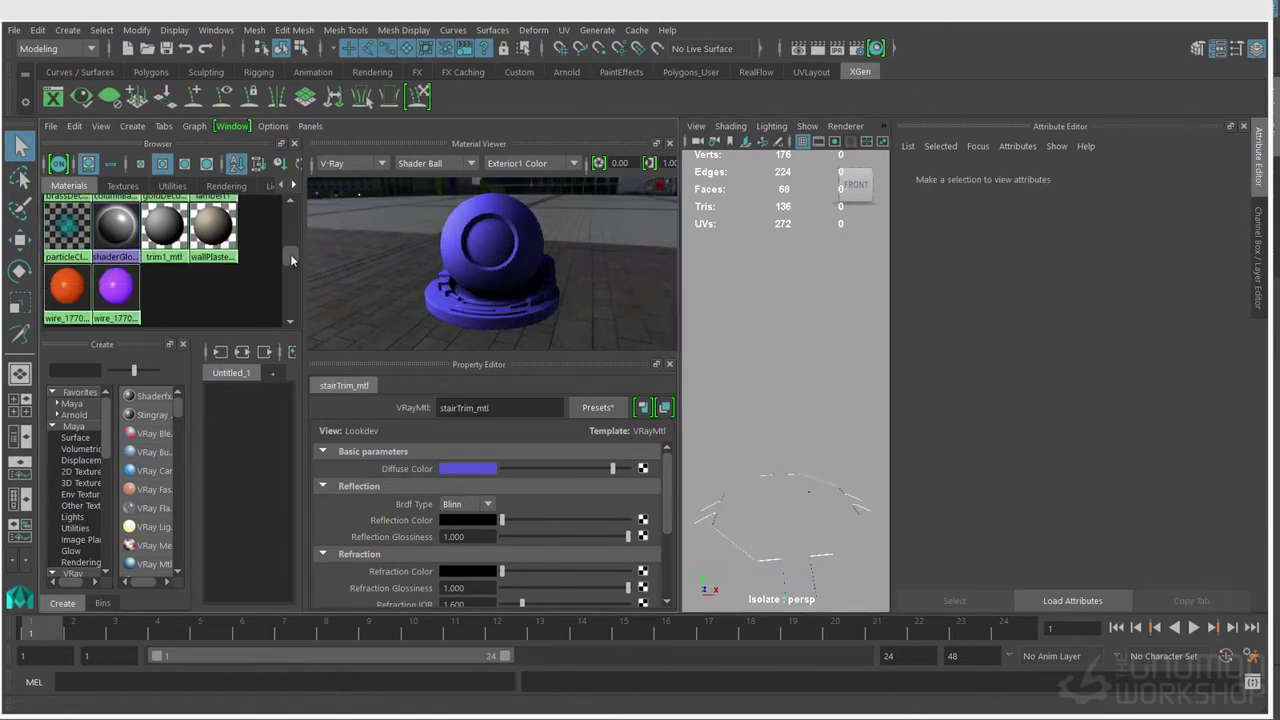
Rename the dark roof material VRayMtl7 as roof_mtl
{"action": "left_click", "coordinate": [163, 236]}
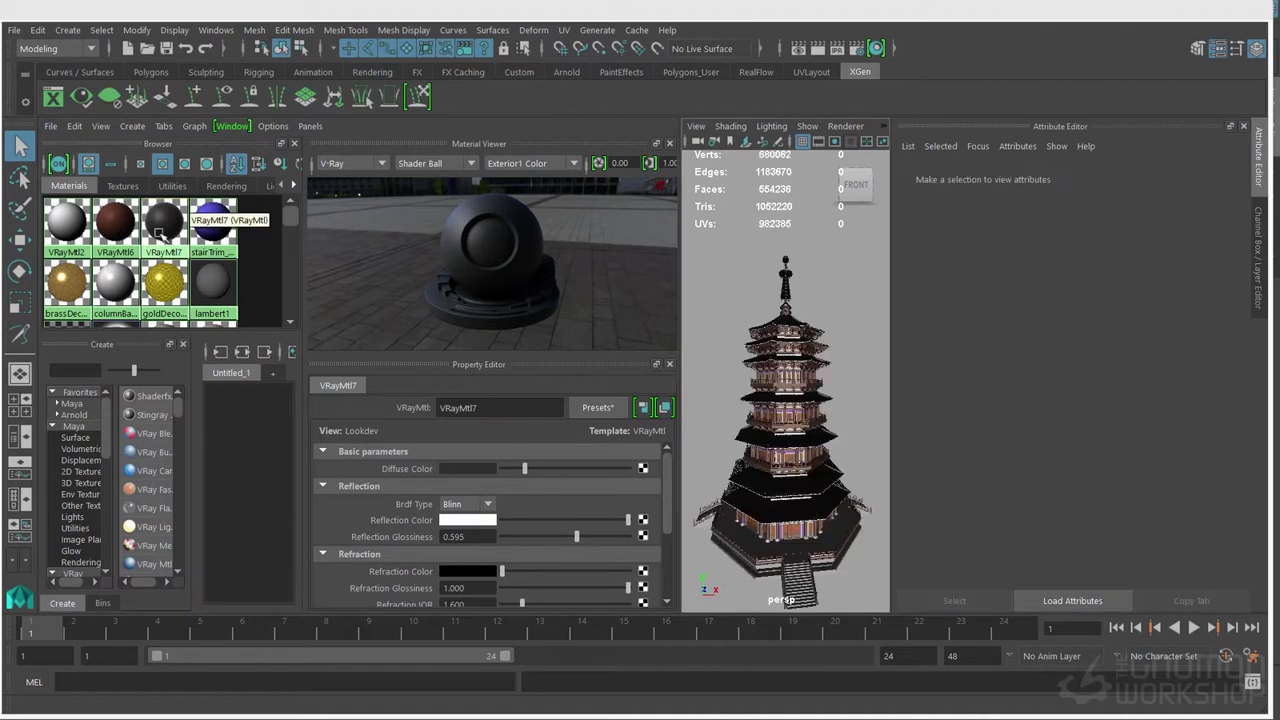
{"action": "double_click", "coordinate": [1075, 217]}
{"action": "type", "text": "roof_mtl"}
{"action": "key", "text": "Return"}
Rename VRayMtl6 as wood_mtl and give the white VRayMtl2 material a name starting with collumnBase_
{"action": "left_click", "coordinate": [823, 337]}
{"action": "left_click", "coordinate": [802, 318]}
{"action": "left_click", "coordinate": [790, 338]}
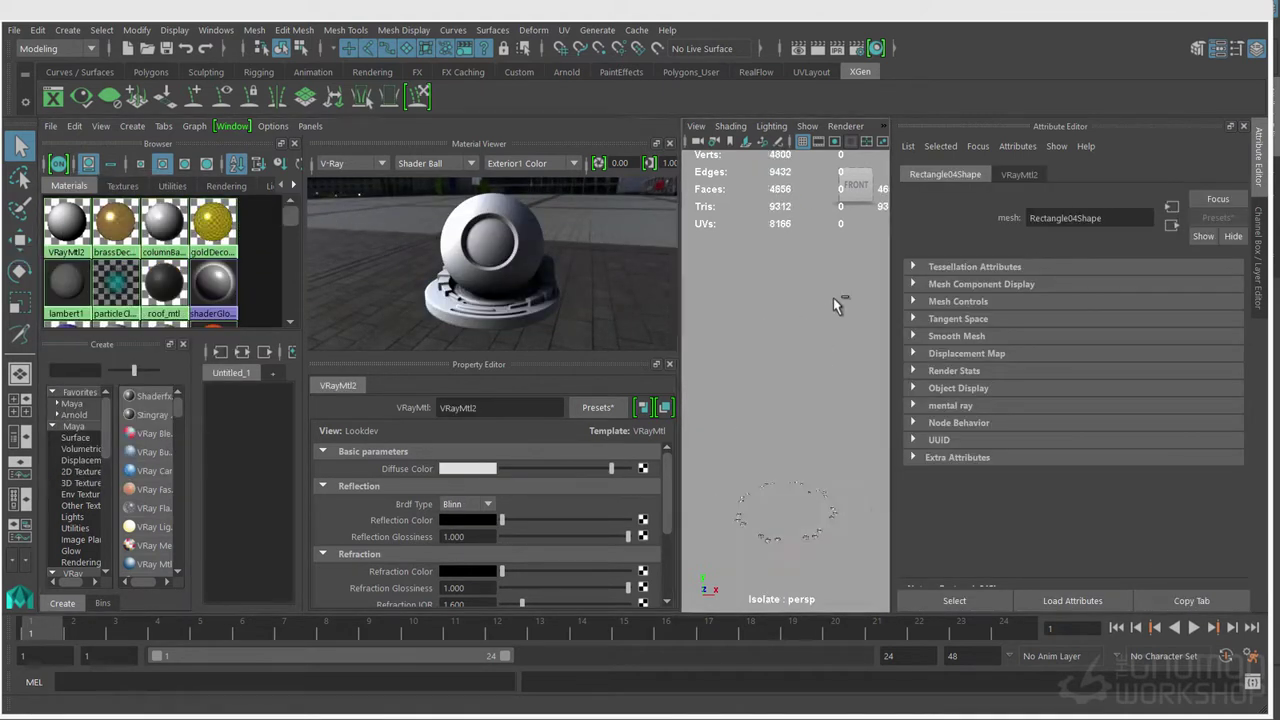
{"action": "double_click", "coordinate": [1075, 217]}
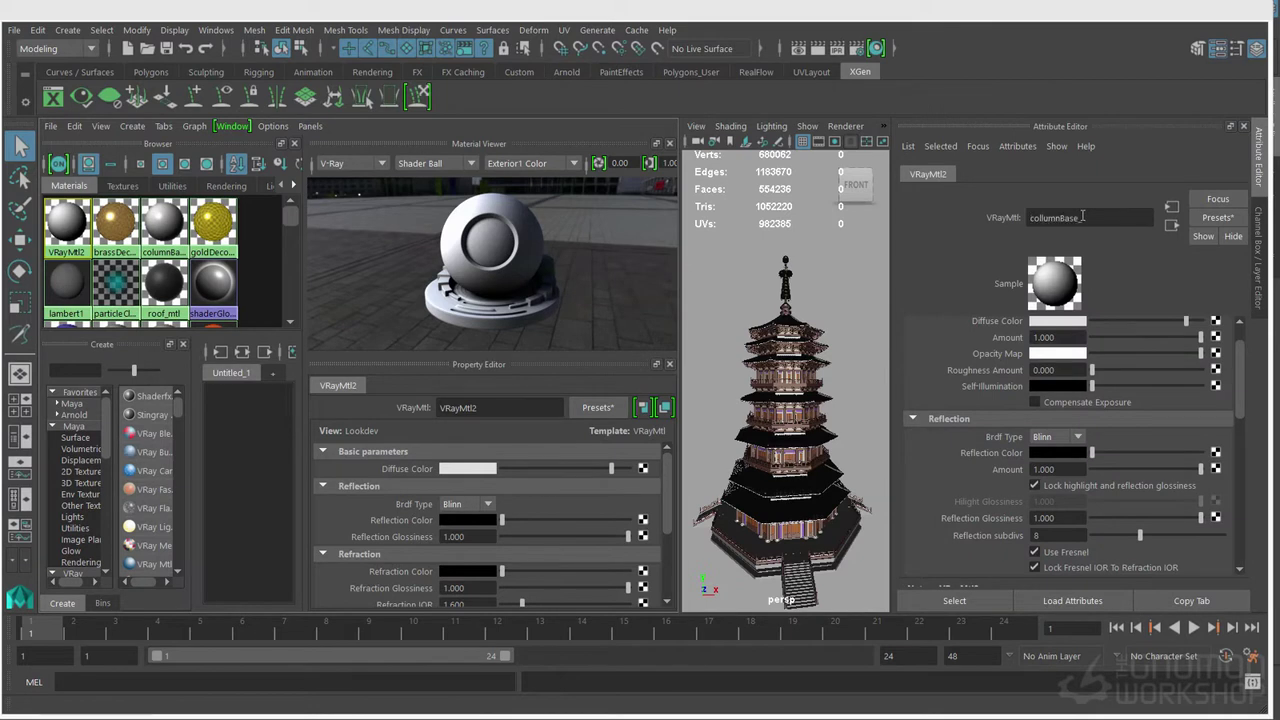
Isolate the objects that use the orange wire_177088028 material and select that material
{"action": "left_click", "coordinate": [205, 222]}
{"action": "left_click", "coordinate": [164, 283]}
{"action": "left_click_drag", "start_coordinate": [290, 219], "coordinate": [290, 253]}
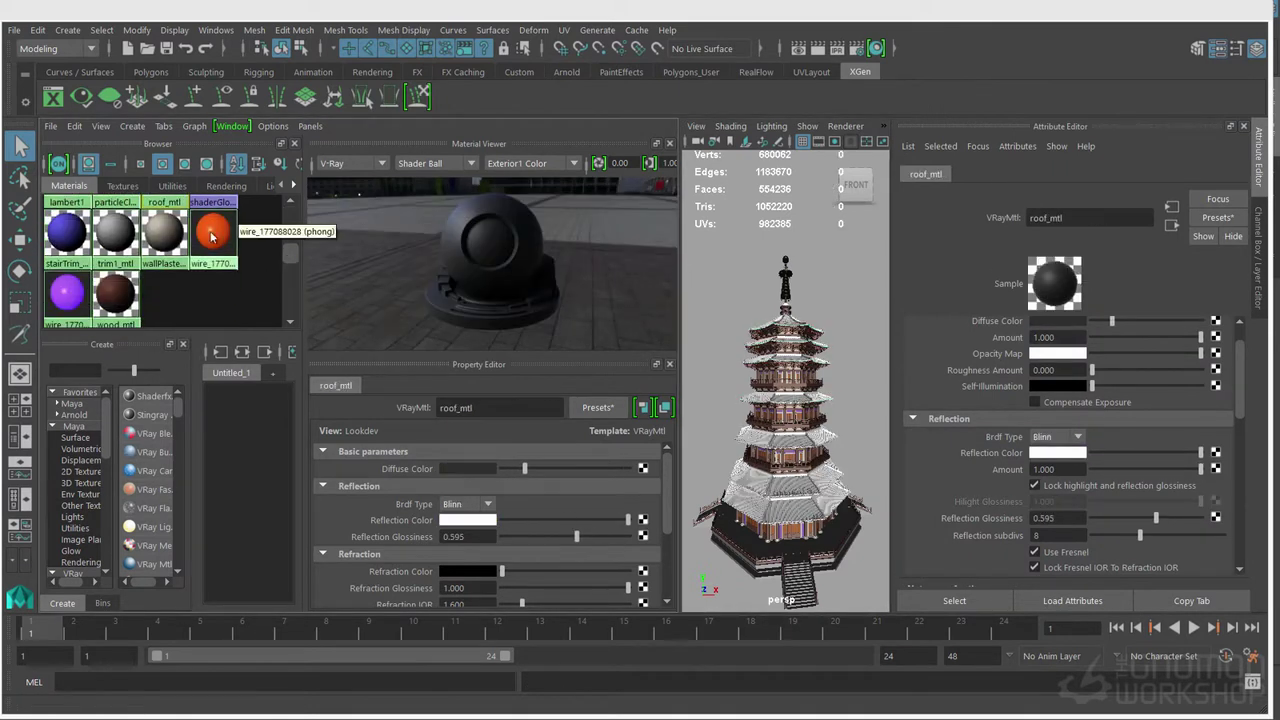
{"action": "right_click_drag", "start_coordinate": [212, 249], "coordinate": [145, 260]}
{"action": "key", "text": "ctrl+1"}
{"action": "left_click", "coordinate": [867, 316]}
{"action": "left_click_drag", "start_coordinate": [868, 323], "coordinate": [718, 584]}
{"action": "left_click", "coordinate": [215, 232]}
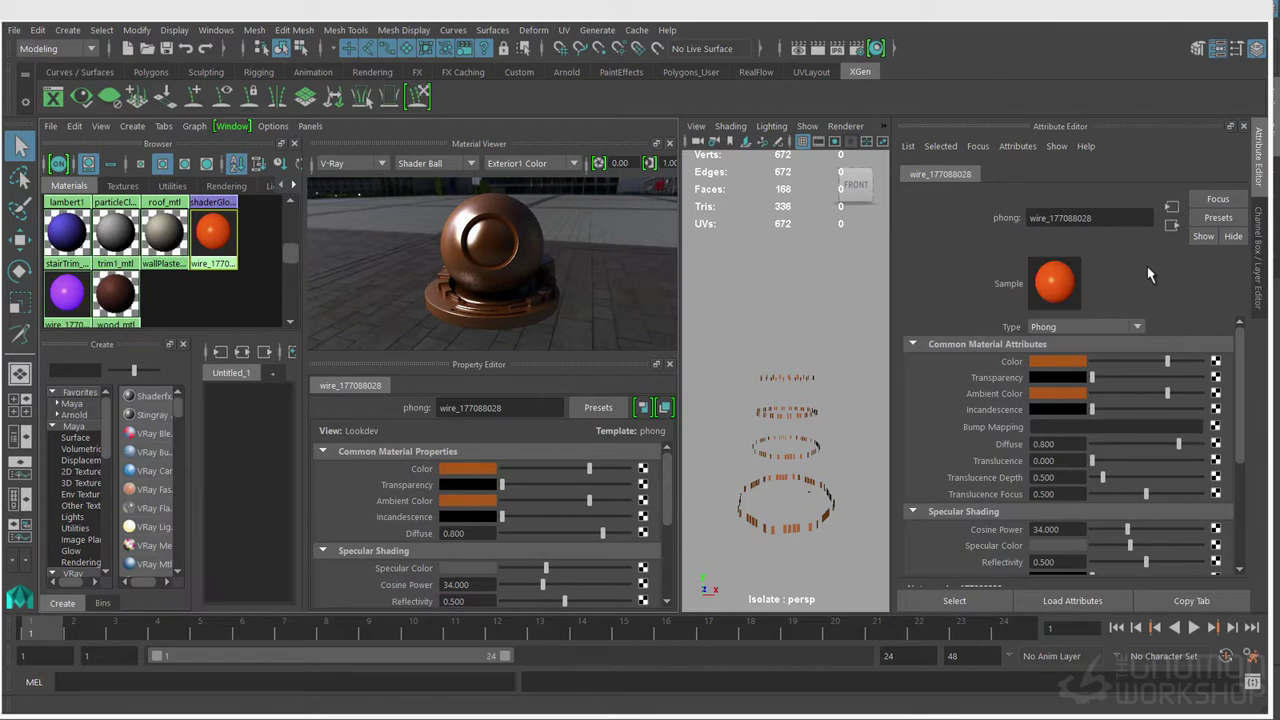
Convert the orange material to a VRay Mtl with an orange-brown diffuse color and name it window_mtl
{"action": "left_click", "coordinate": [1048, 330]}
{"action": "left_click", "coordinate": [1060, 380]}
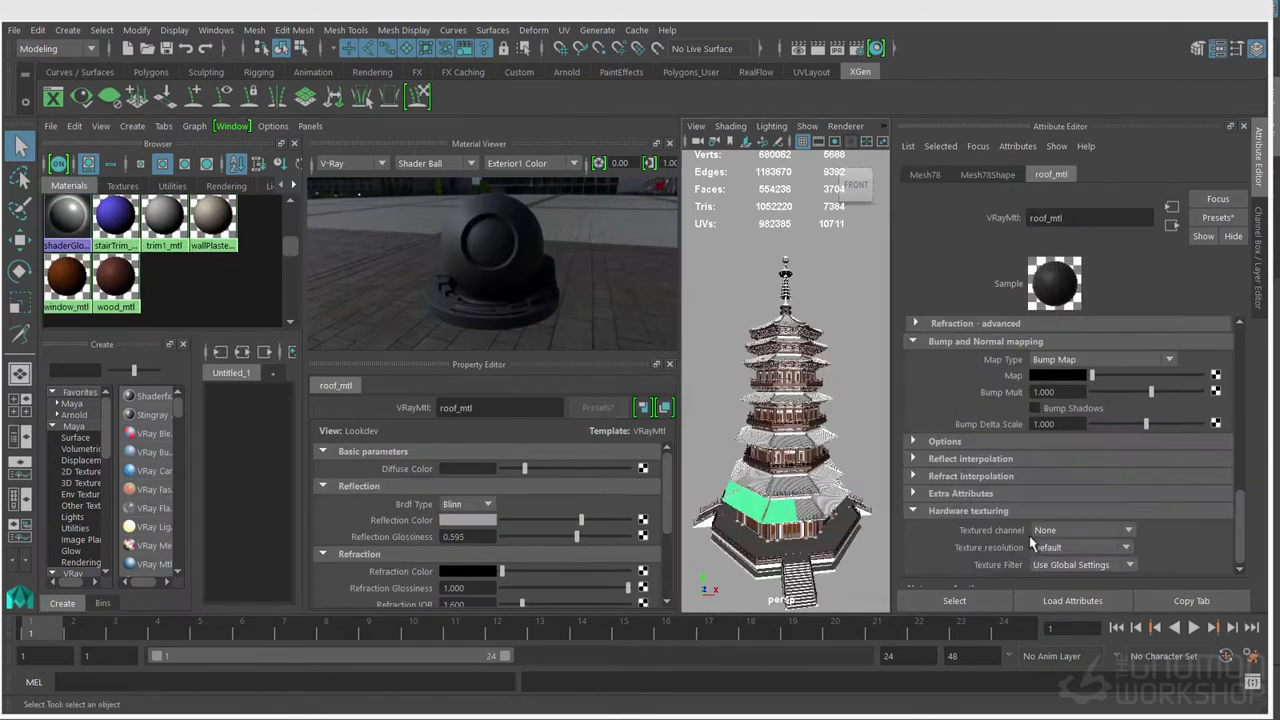
Choose a textured channel in the hardware texturing settings of roof_mtl and deselect the roof
{"action": "left_click", "coordinate": [1057, 547]}
{"action": "left_click", "coordinate": [858, 370]}
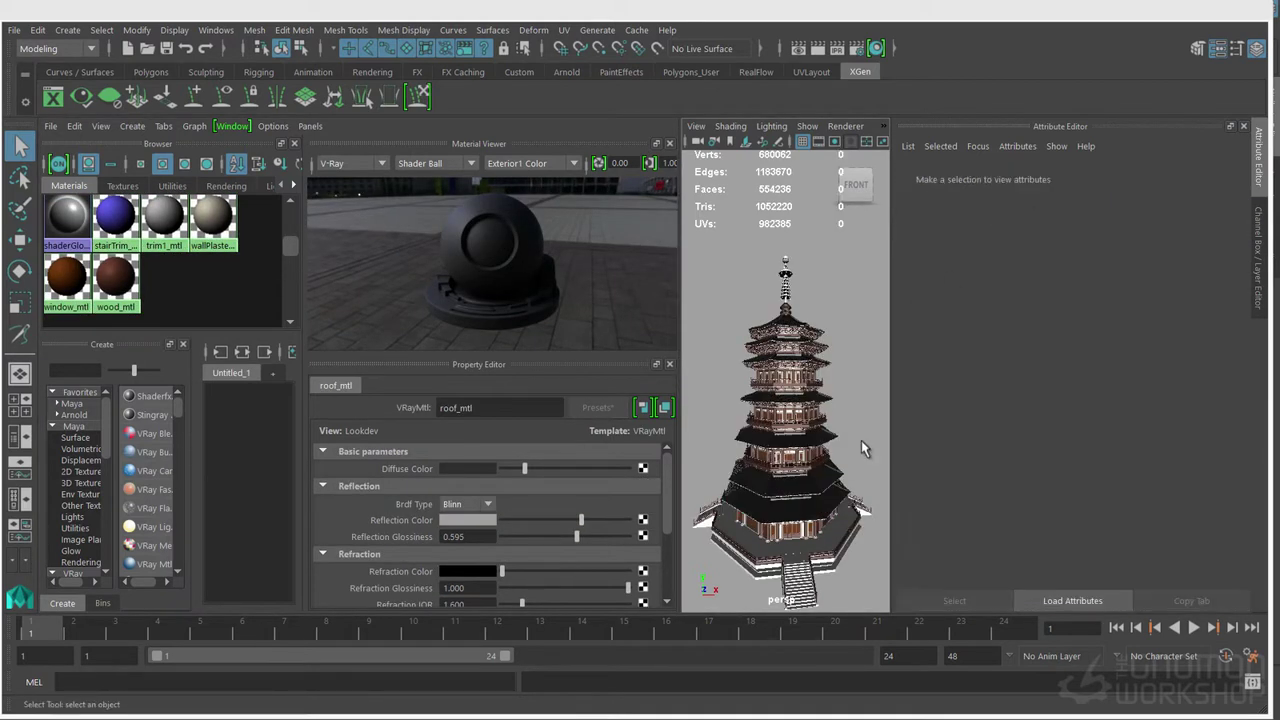
{"action": "right_click_drag", "start_coordinate": [823, 434], "coordinate": [786, 457], "text": "alt"}
{"action": "left_click_drag", "start_coordinate": [786, 457], "coordinate": [706, 322], "text": "alt"}
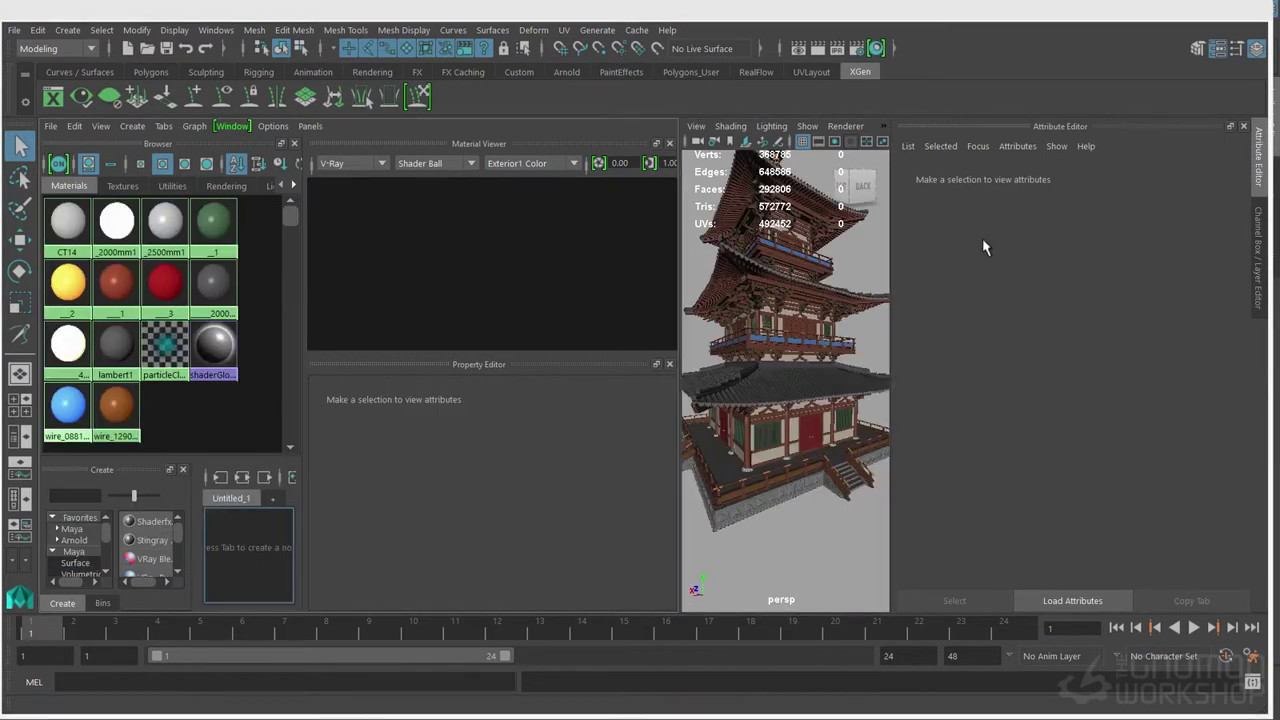
In the second pagoda scene, isolate the objects that use the CT14 material and select that material
{"action": "left_click_drag", "start_coordinate": [822, 354], "coordinate": [810, 385], "text": "alt"}
{"action": "right_click_drag", "start_coordinate": [810, 385], "coordinate": [755, 370], "text": "alt"}
{"action": "left_click", "coordinate": [68, 222]}
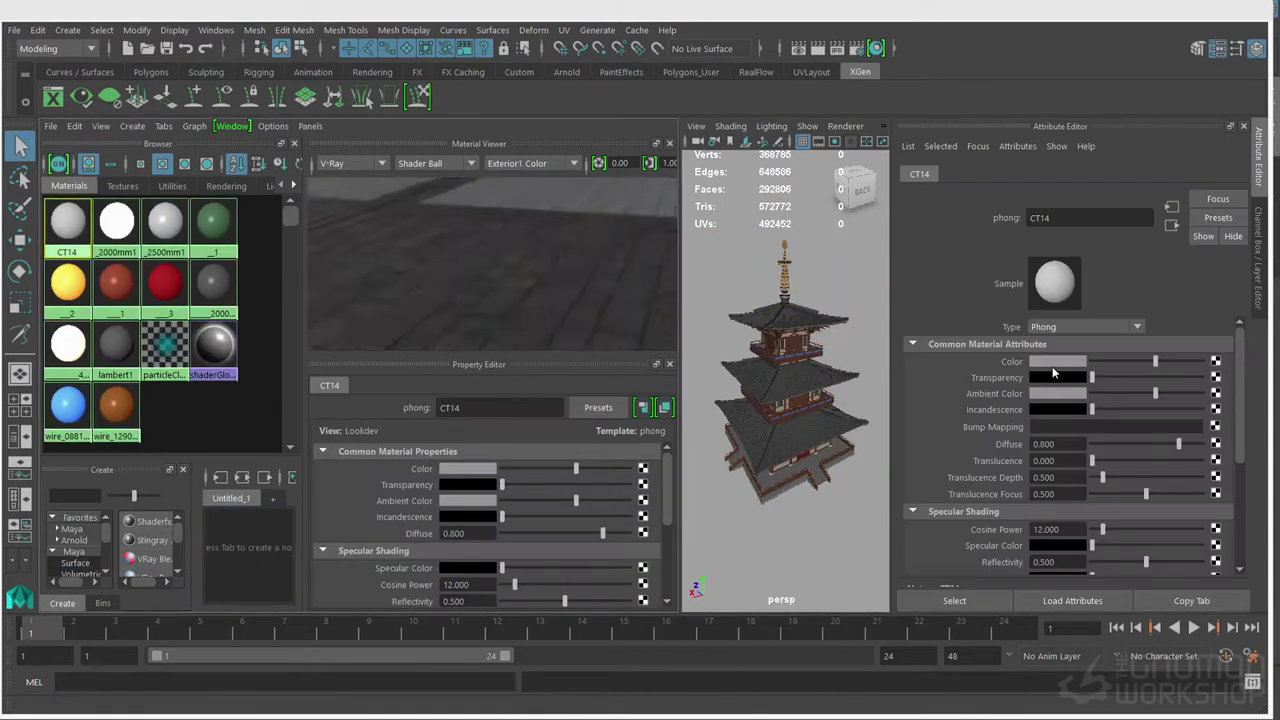
{"action": "right_click_drag", "start_coordinate": [70, 224], "coordinate": [145, 188]}
{"action": "key", "text": "ctrl+1"}
{"action": "left_click", "coordinate": [64, 217]}
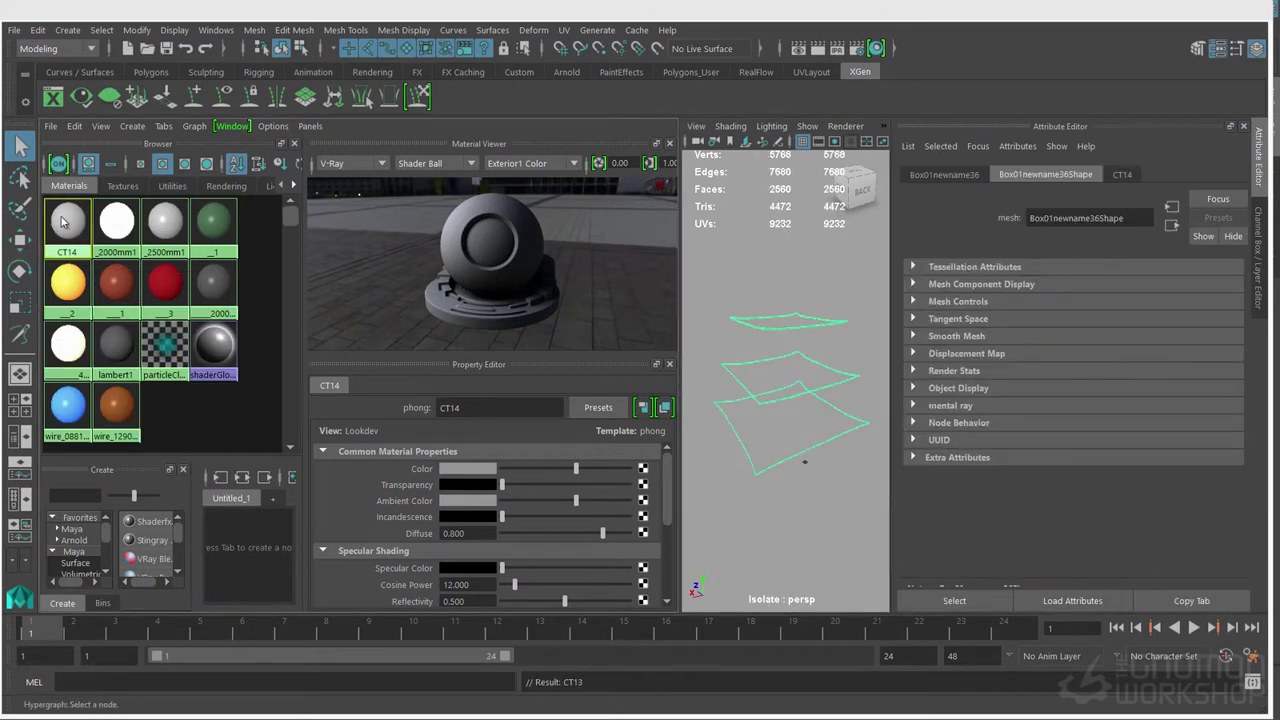
Convert CT14 to a VRay Mtl and rename it trim1_mtl
{"action": "double_click", "coordinate": [1065, 222]}
{"action": "left_click", "coordinate": [1082, 328]}
{"action": "scroll", "coordinate": [1080, 371], "scroll_direction": "down", "scroll_amount": 5}
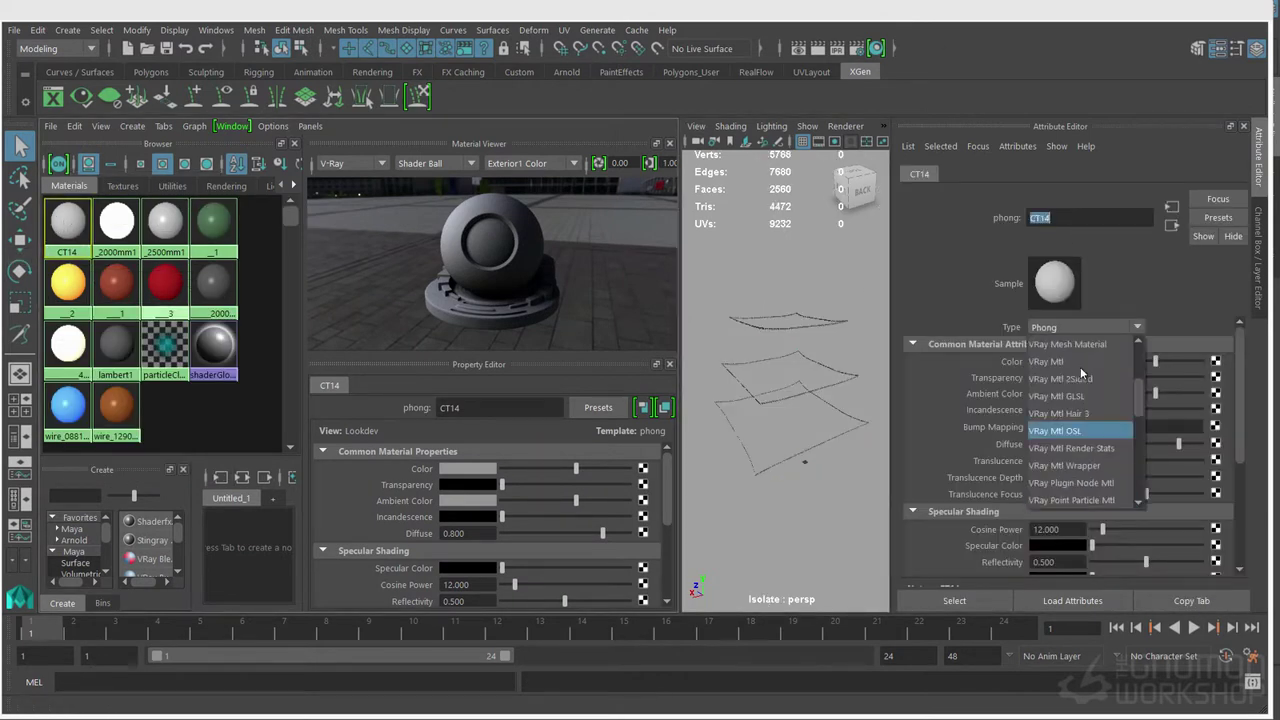
{"action": "left_click", "coordinate": [1080, 416]}
{"action": "left_click", "coordinate": [1058, 362]}
{"action": "double_click", "coordinate": [1052, 218]}
{"action": "type", "text": "trim1_mtl"}
{"action": "key", "text": "Return"}
Isolate the objects that use the _2500mm1 material and reassign the material to all of them
{"action": "left_click", "coordinate": [117, 243]}
{"action": "key", "text": "ctrl+1"}
{"action": "right_click_drag", "start_coordinate": [119, 240], "coordinate": [190, 200]}
{"action": "key", "text": "ctrl+1"}
{"action": "left_click", "coordinate": [866, 283]}
{"action": "left_click_drag", "start_coordinate": [866, 283], "coordinate": [715, 500]}
{"action": "right_click_drag", "start_coordinate": [126, 225], "coordinate": [124, 186]}
{"action": "left_click", "coordinate": [126, 229]}
Convert _2500mm1 to a VRay Mtl with a light grey reflection color and a reflection glossiness of 0.816
{"action": "left_click", "coordinate": [1082, 328]}
{"action": "scroll", "coordinate": [1086, 395], "scroll_direction": "down", "scroll_amount": 5}
{"action": "left_click", "coordinate": [1082, 362]}
{"action": "left_click_drag", "start_coordinate": [1093, 493], "coordinate": [1163, 494]}
{"action": "scroll", "coordinate": [1163, 500], "scroll_direction": "down", "scroll_amount": 1}
{"action": "left_click_drag", "start_coordinate": [1201, 519], "coordinate": [1146, 522]}
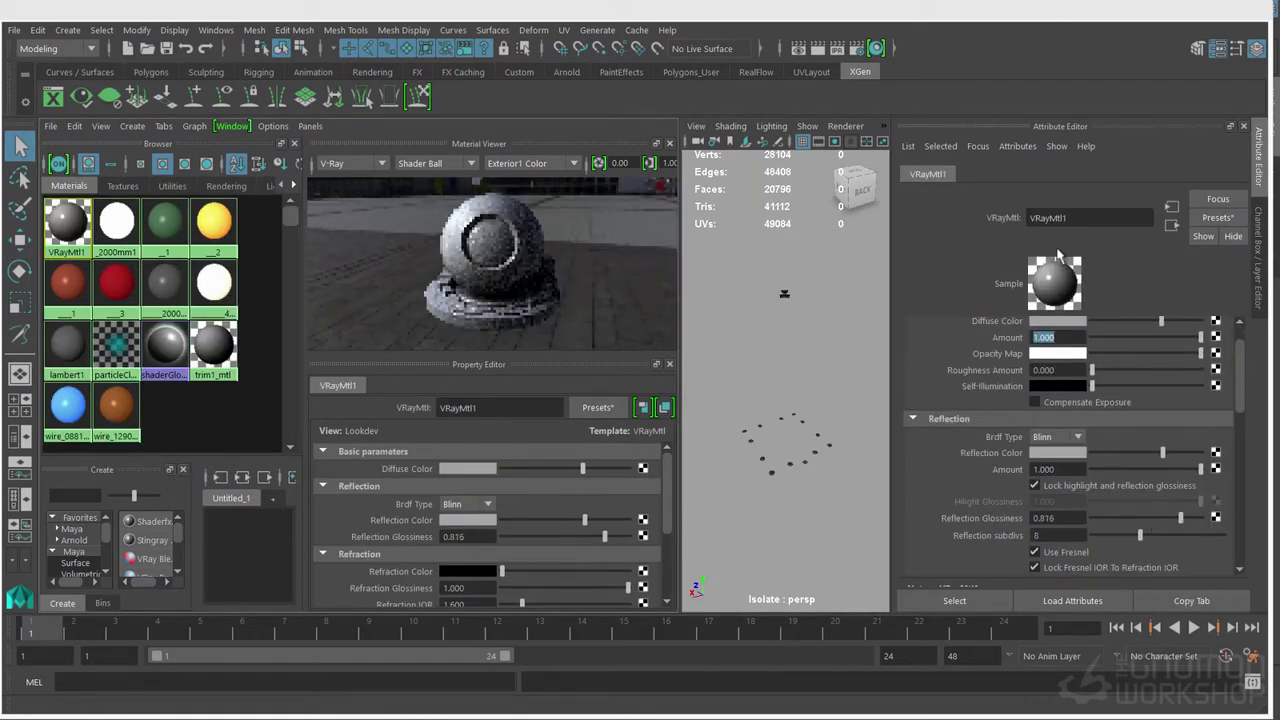
Name the converted material base_mtl, assign it to the isolated objects and show the whole pagoda again
{"action": "left_click_drag", "start_coordinate": [862, 275], "coordinate": [715, 500]}
{"action": "right_click_drag", "start_coordinate": [76, 236], "coordinate": [76, 196]}
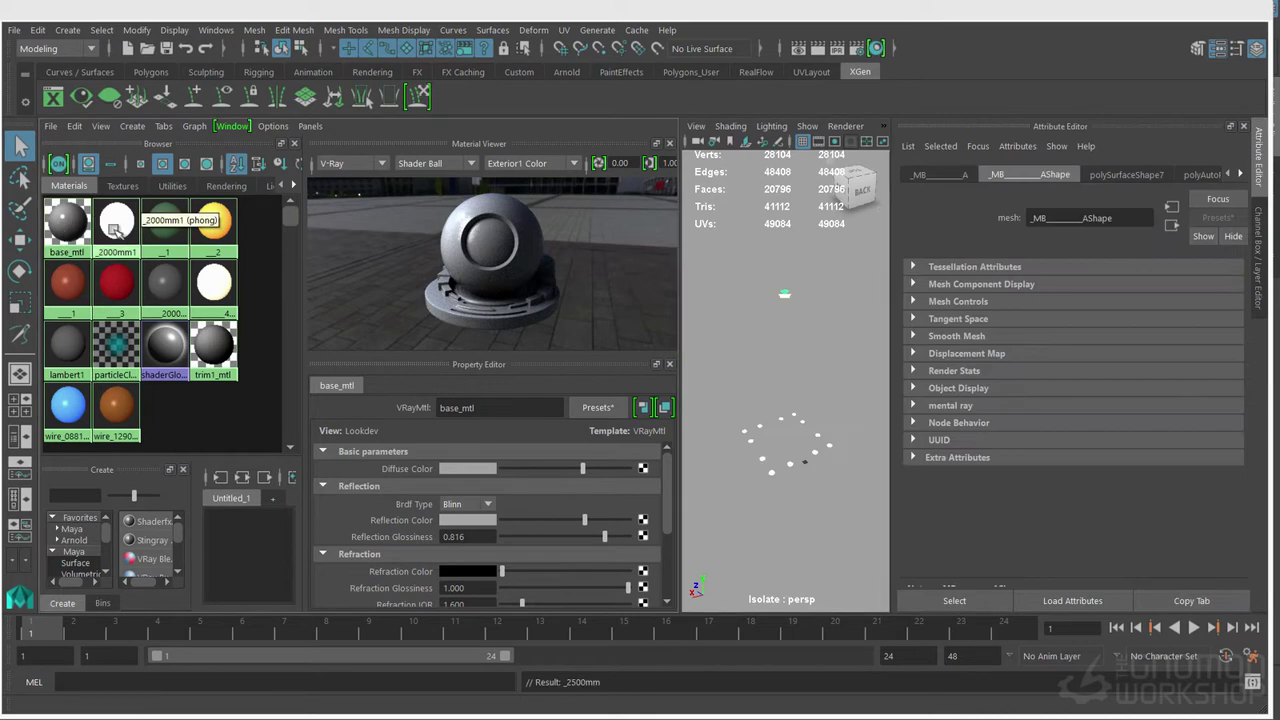
{"action": "key", "text": "ctrl+1"}
{"action": "left_click", "coordinate": [852, 285]}
{"action": "right_click_drag", "start_coordinate": [131, 277], "coordinate": [200, 237]}
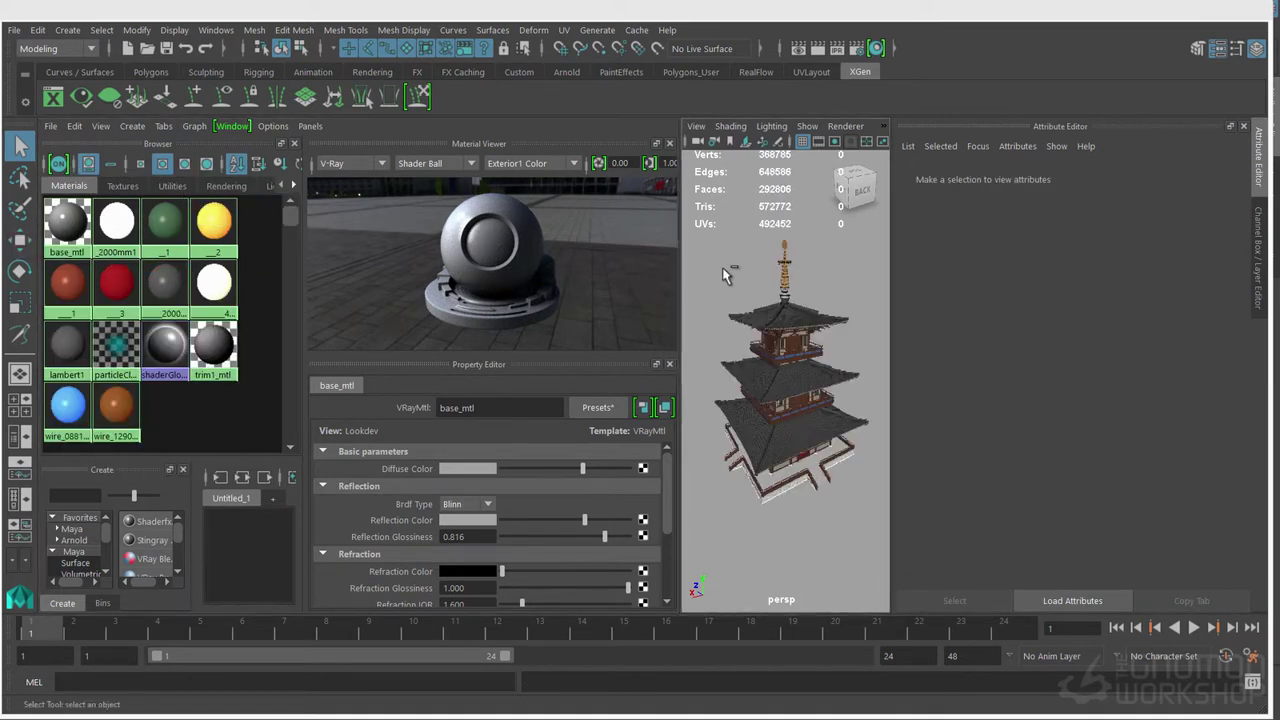
{"action": "left_click", "coordinate": [220, 300]}
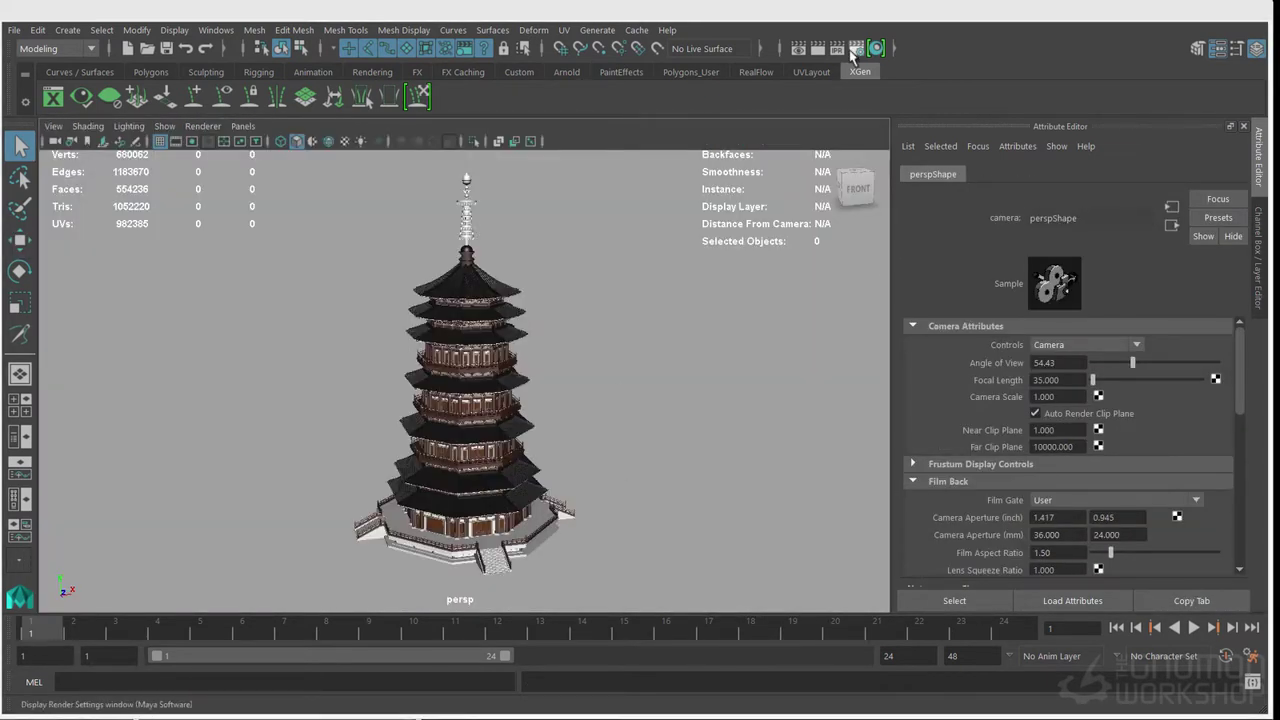
In the large tower scene, set the V-Ray image sampler type to Adaptive in the render settings
{"action": "left_click", "coordinate": [855, 49]}
{"action": "left_click", "coordinate": [162, 242]}
{"action": "left_click", "coordinate": [246, 297]}
{"action": "left_click", "coordinate": [232, 333]}
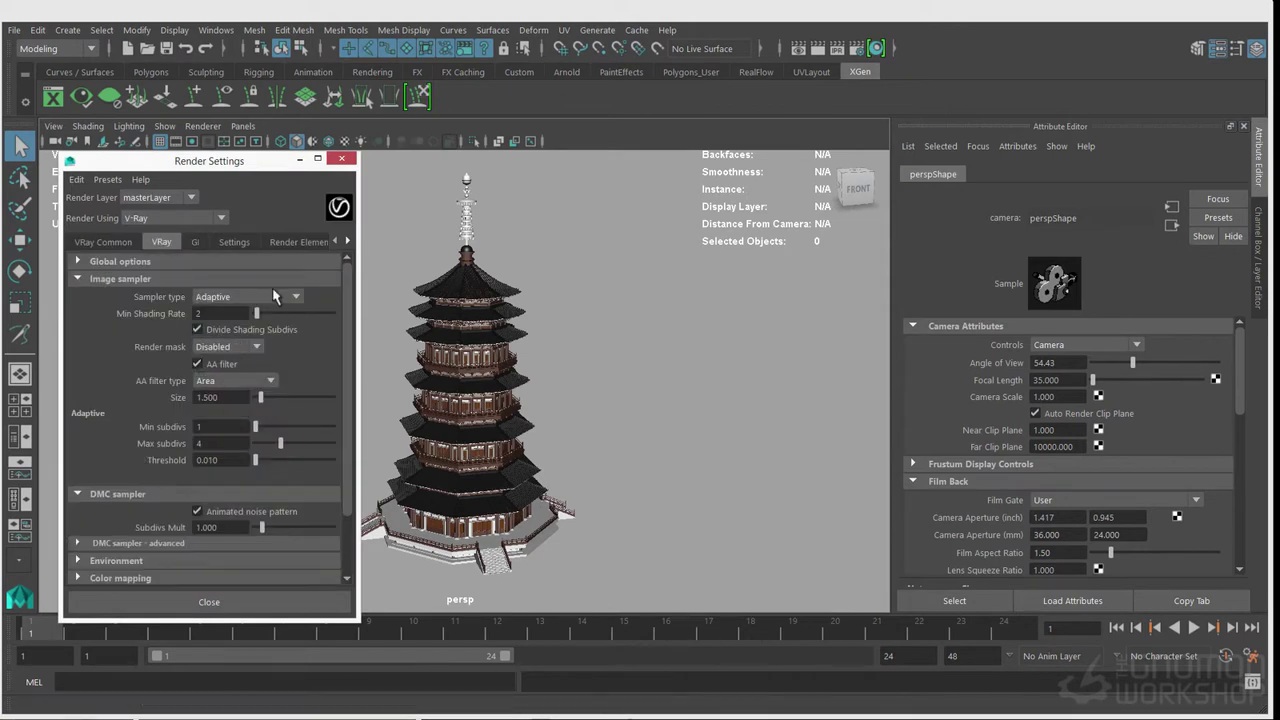
{"action": "left_click", "coordinate": [341, 160]}
Import the vrayLookDevCam.mb file into the tower scene
{"action": "left_click", "coordinate": [14, 30]}
{"action": "left_click", "coordinate": [40, 217]}
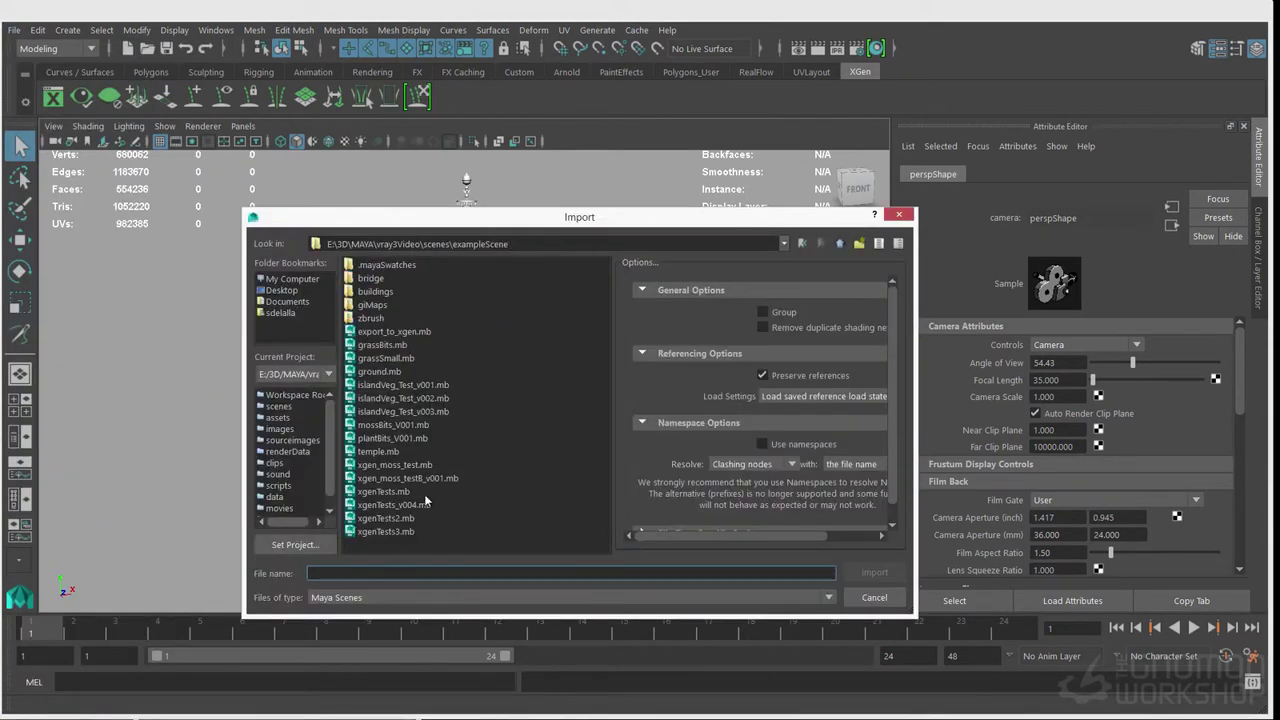
{"action": "left_click", "coordinate": [571, 414]}
{"action": "left_click", "coordinate": [543, 443]}
{"action": "left_click", "coordinate": [874, 572]}
Look through the imported lookDev_cam_vrayPhysical camera
{"action": "left_click", "coordinate": [243, 126]}
{"action": "mouse_move", "coordinate": [300, 143]}
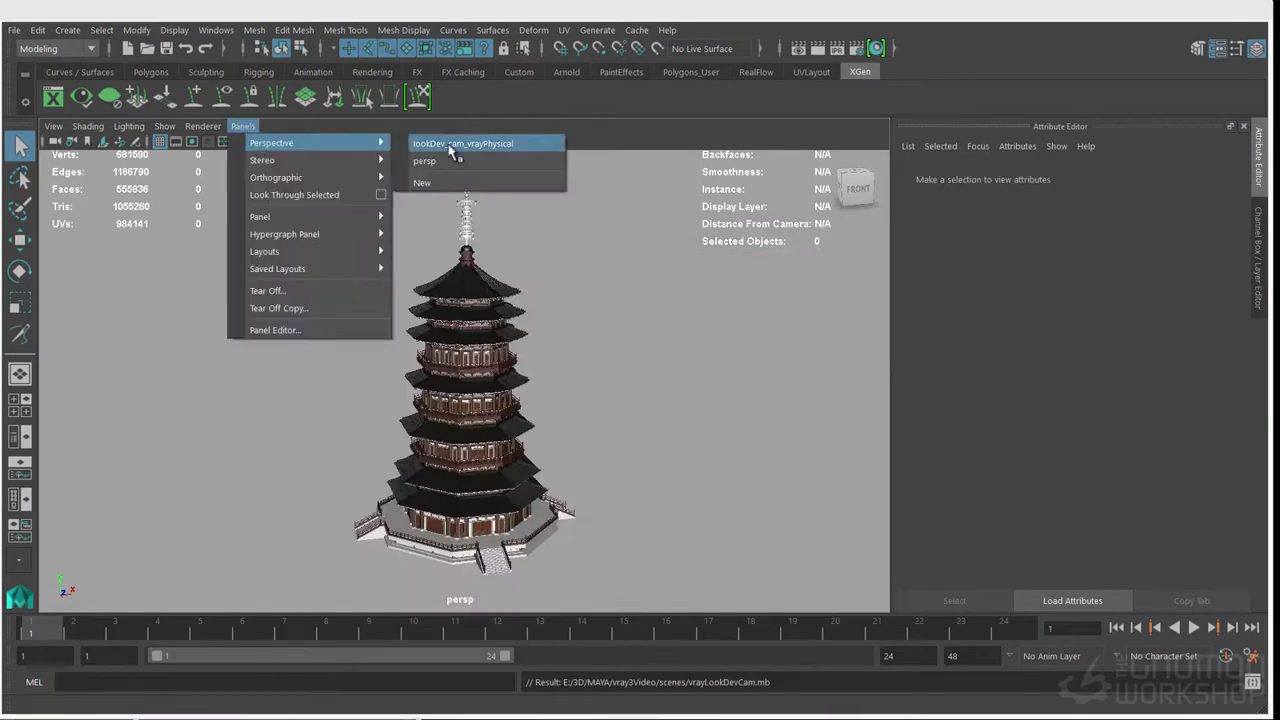
{"action": "left_click", "coordinate": [450, 144]}
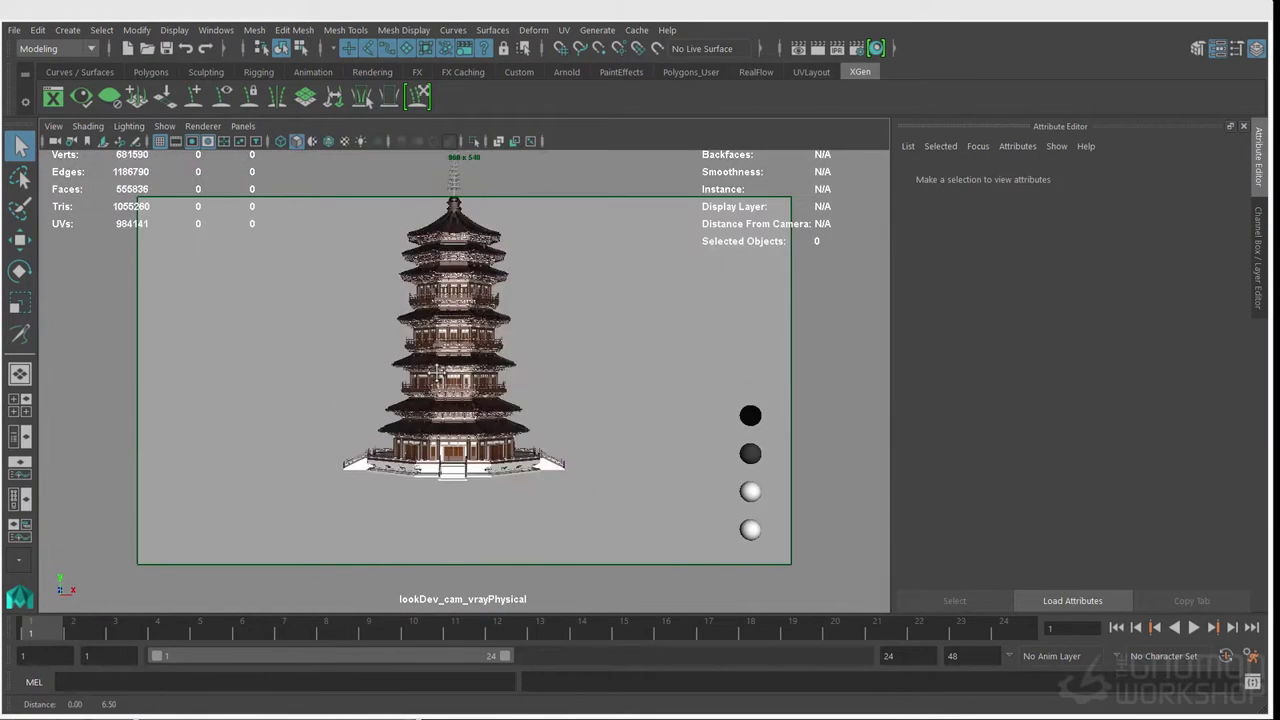
Override the V-Ray environment with a sun and sky, and render the tower from the look-dev camera
{"action": "left_click", "coordinate": [876, 48]}
{"action": "scroll", "coordinate": [200, 420], "scroll_direction": "down", "scroll_amount": 5}
{"action": "left_click", "coordinate": [144, 530]}
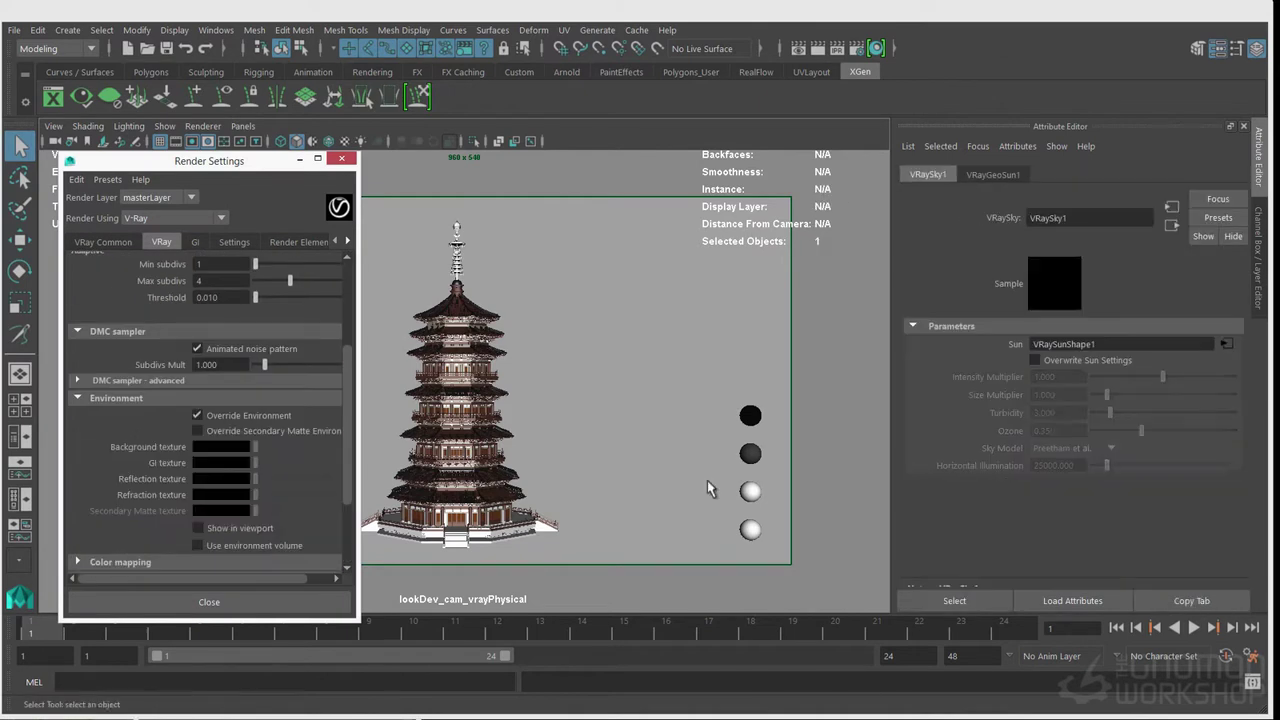
{"action": "left_click", "coordinate": [707, 488]}
{"action": "left_click", "coordinate": [840, 48]}
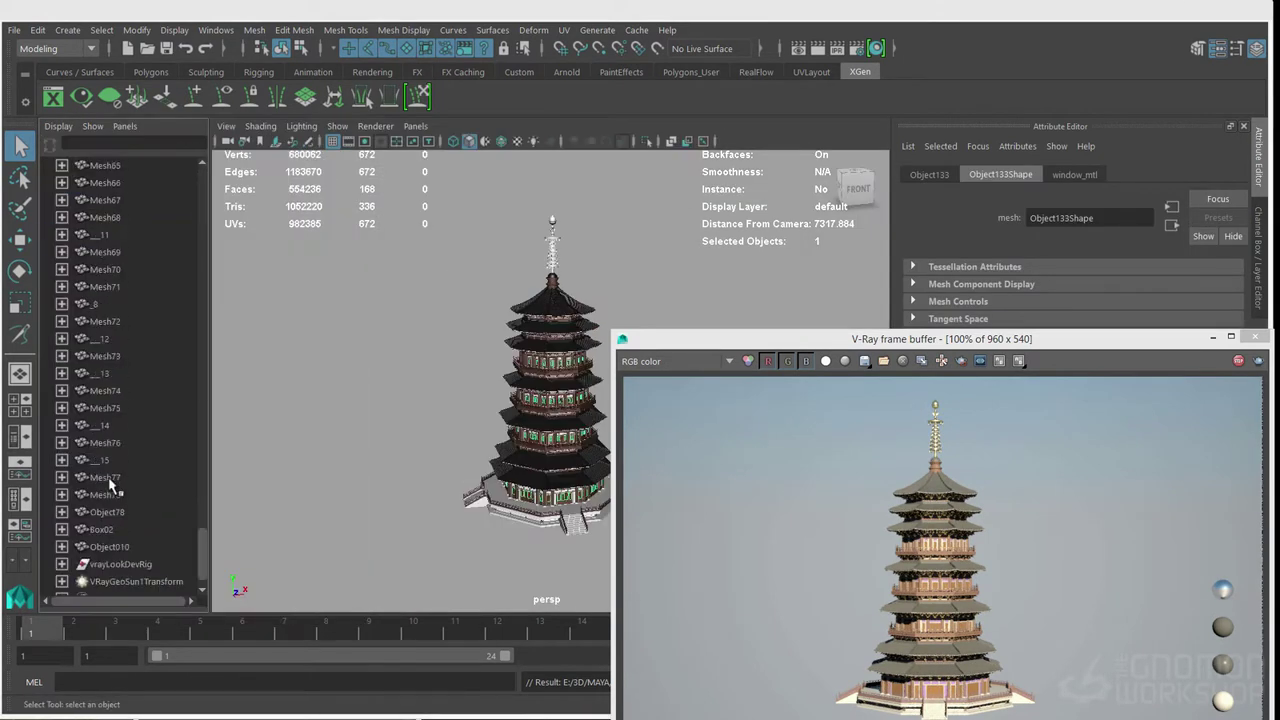
Group the tower's meshes as largeTower inside a parent group named GEO
{"action": "scroll", "coordinate": [112, 500], "scroll_direction": "down", "scroll_amount": 1}
{"action": "key", "text": "ctrl+g"}
{"action": "double_click", "coordinate": [110, 270]}
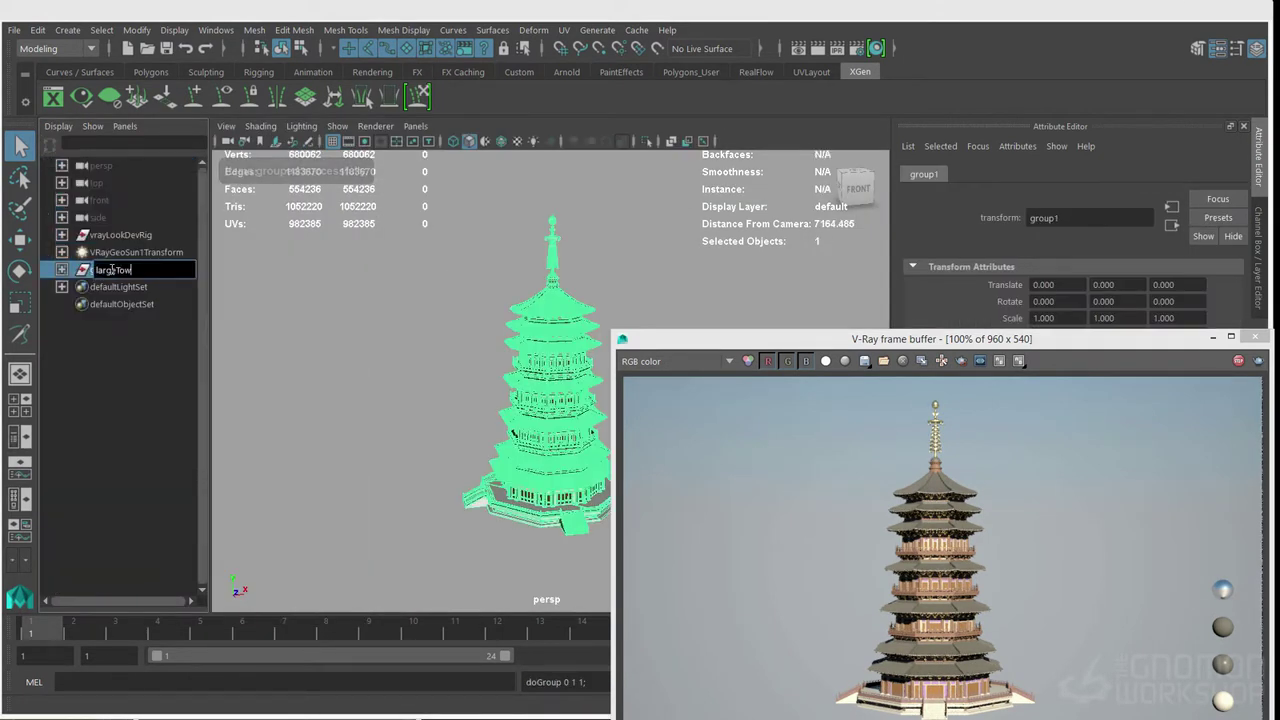
{"action": "left_click", "coordinate": [100, 287]}
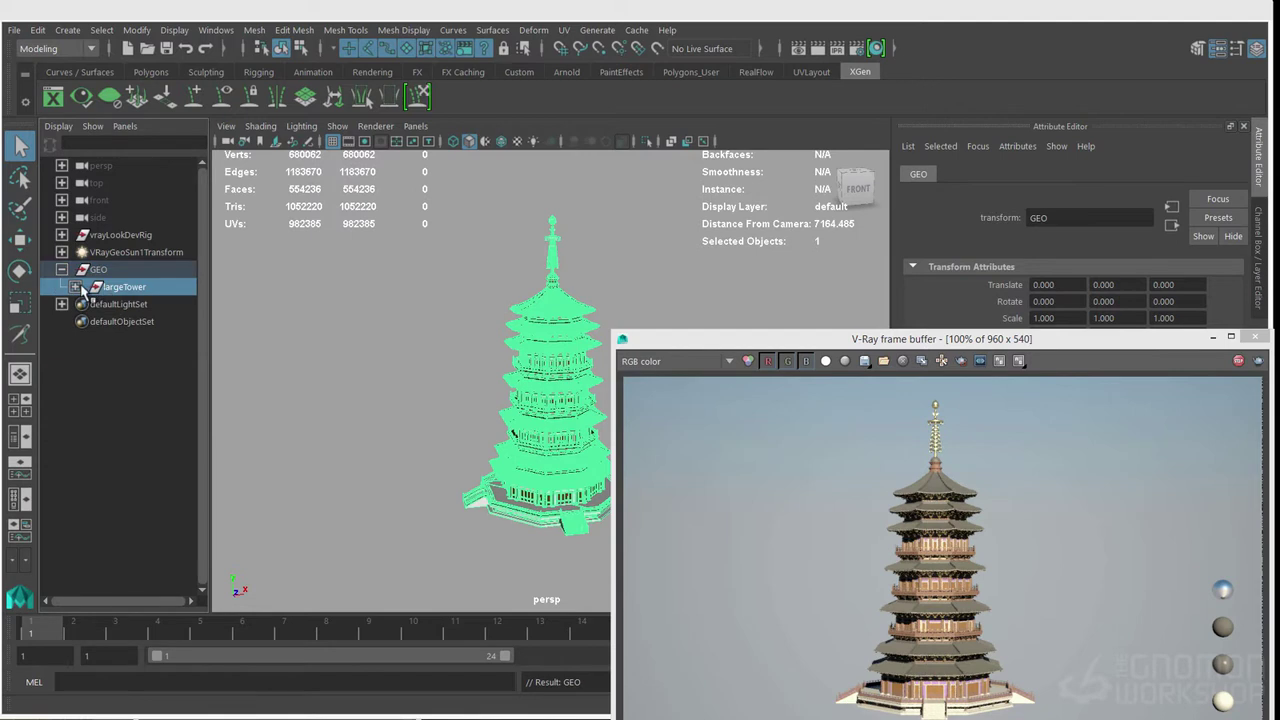
{"action": "left_click", "coordinate": [62, 269]}
Switch to wireframe display, then select and frame VRaySunTarget1 under VRayGeoSun1Transform
{"action": "left_click", "coordinate": [62, 252]}
{"action": "left_click", "coordinate": [120, 252]}
{"action": "left_click", "coordinate": [130, 286]}
{"action": "left_click", "coordinate": [138, 287], "text": "ctrl"}
{"action": "key", "text": "4"}
{"action": "left_click", "coordinate": [134, 270]}
{"action": "key", "text": "f"}
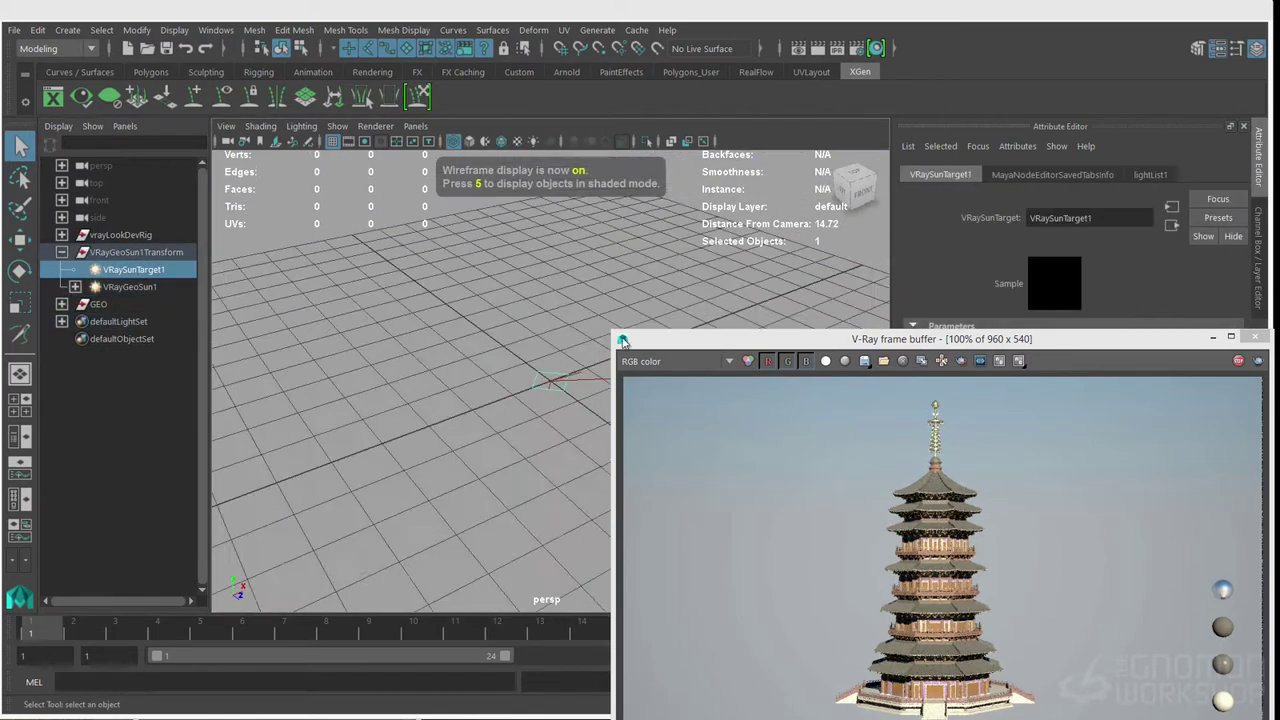
Move VRayGeoSun1 up and behind the tower to test a backlit render
{"action": "left_click_drag", "start_coordinate": [700, 339], "coordinate": [949, 363]}
{"action": "scroll", "coordinate": [697, 343], "scroll_direction": "down", "scroll_amount": 10}
{"action": "left_click", "coordinate": [697, 343]}
{"action": "left_click", "coordinate": [130, 287]}
{"action": "key", "text": "w"}
{"action": "left_click_drag", "start_coordinate": [588, 374], "coordinate": [437, 424], "text": "alt"}
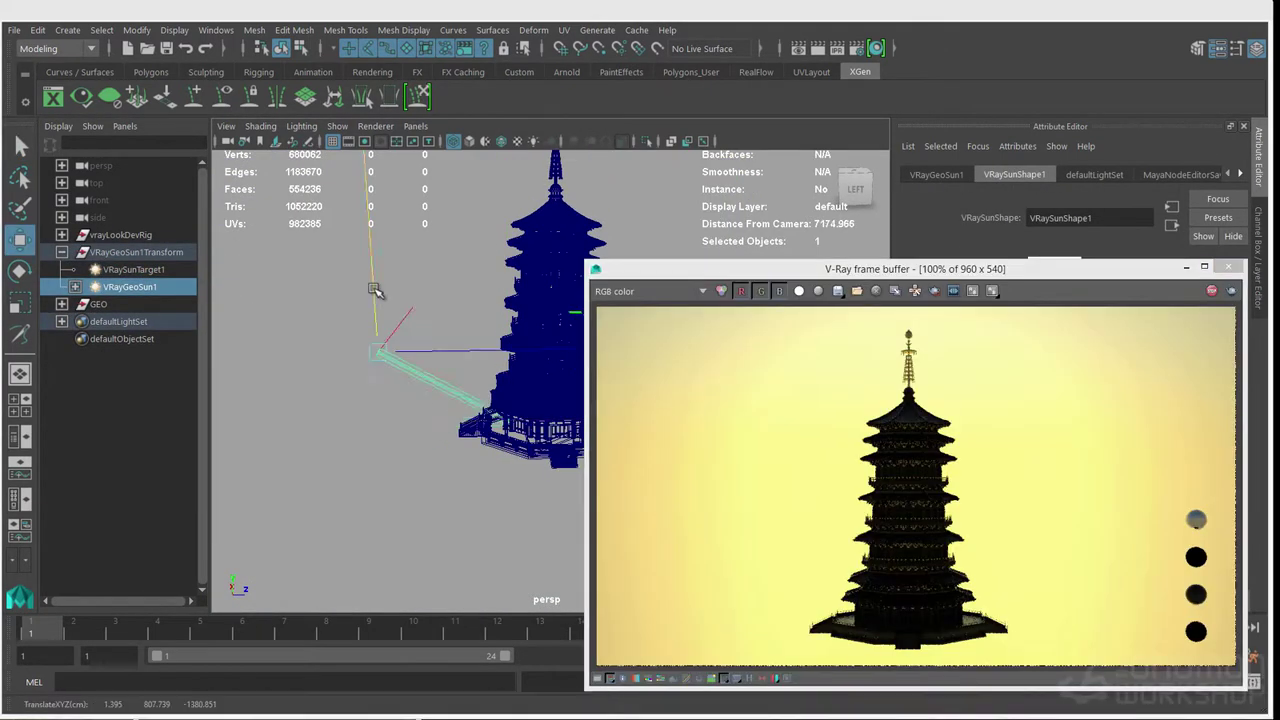
{"action": "left_click_drag", "start_coordinate": [374, 289], "coordinate": [560, 443], "text": "alt"}
{"action": "middle_click_drag", "start_coordinate": [540, 440], "coordinate": [405, 398], "text": "alt"}
Select and frame lookDev_cam_vrayPhysical in vrayLookDevRig, and set the persp camera's far clip plane to 100000
{"action": "left_click", "coordinate": [120, 235]}
{"action": "left_click", "coordinate": [62, 235]}
{"action": "left_click", "coordinate": [75, 270]}
{"action": "left_click", "coordinate": [148, 252]}
{"action": "left_click_drag", "start_coordinate": [290, 400], "coordinate": [318, 398], "text": "alt"}
{"action": "key", "text": "f"}
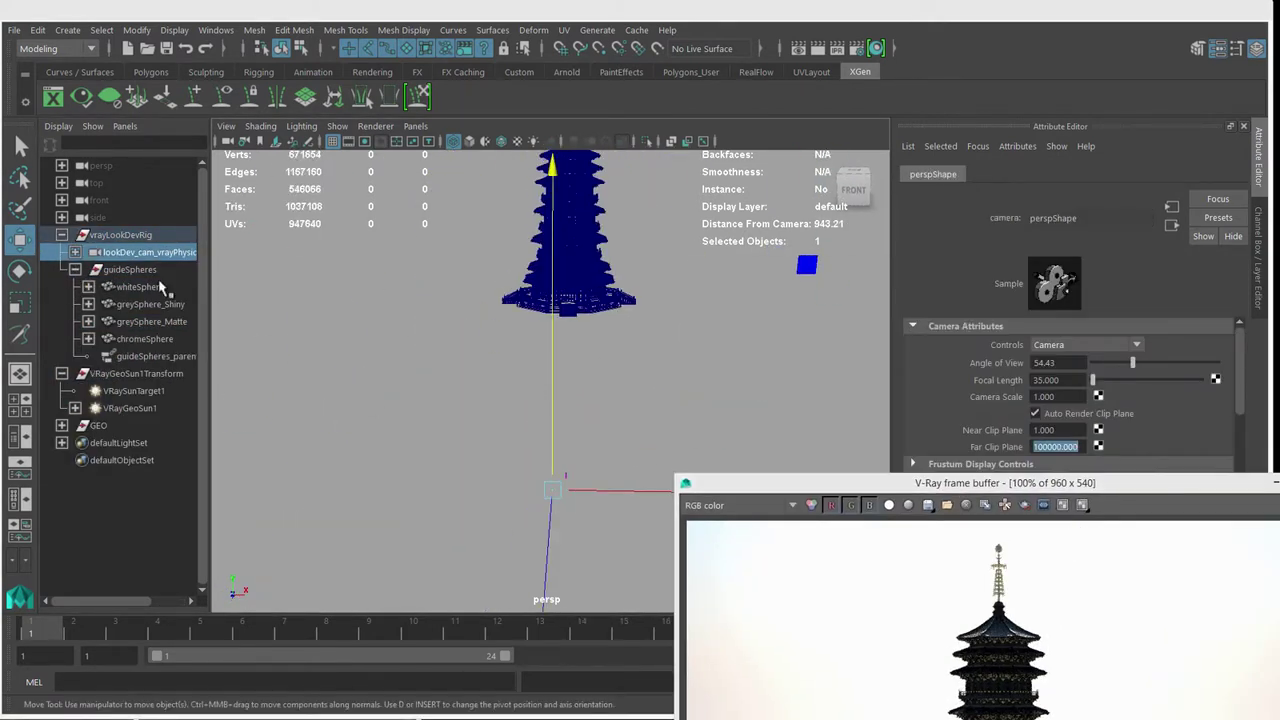
Isolate and frame VRayGeoSun1, and reposition it so it lights the front of the tower
{"action": "left_click", "coordinate": [136, 373]}
{"action": "left_click", "coordinate": [130, 408]}
{"action": "key", "text": "ctrl+1"}
{"action": "key", "text": "f"}
{"action": "left_click_drag", "start_coordinate": [945, 483], "coordinate": [844, 135]}
{"action": "left_click_drag", "start_coordinate": [315, 258], "coordinate": [241, 284]}
{"action": "left_click_drag", "start_coordinate": [415, 265], "coordinate": [452, 264]}
{"action": "left_click_drag", "start_coordinate": [322, 230], "coordinate": [321, 214]}
Turn on global illumination in the V-Ray render settings
{"action": "left_click", "coordinate": [857, 49]}
{"action": "left_click", "coordinate": [195, 242]}
{"action": "left_click", "coordinate": [201, 279]}
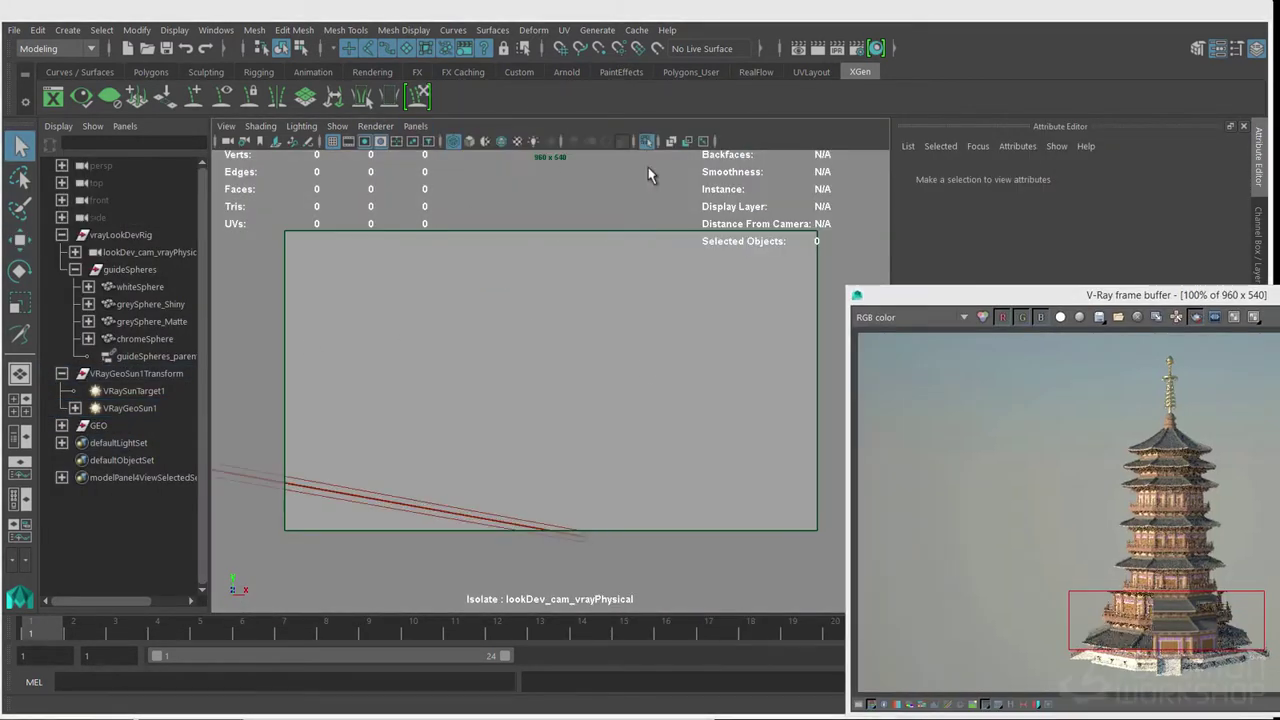
Turn off isolation in the look-dev camera view, move in on the tower's lower floor and use shaded display
{"action": "left_click", "coordinate": [646, 141]}
{"action": "scroll", "coordinate": [601, 416], "scroll_direction": "up", "scroll_amount": 5}
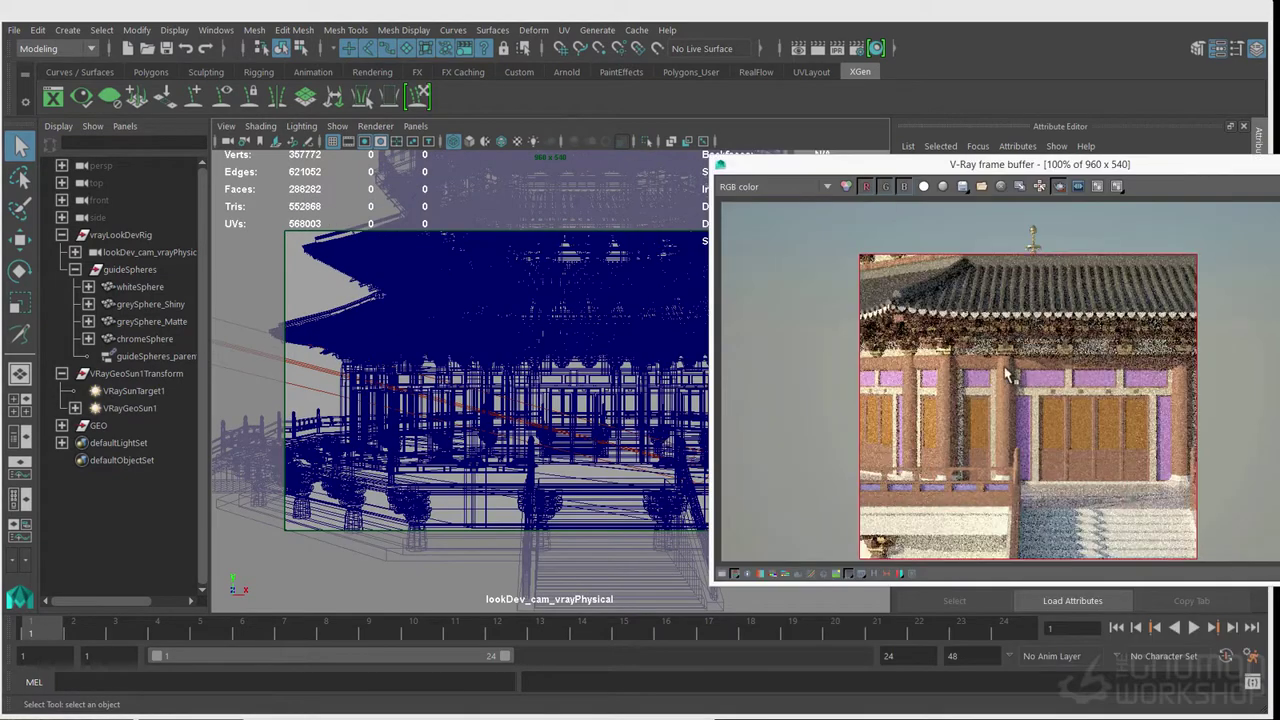
{"action": "key", "text": "5"}
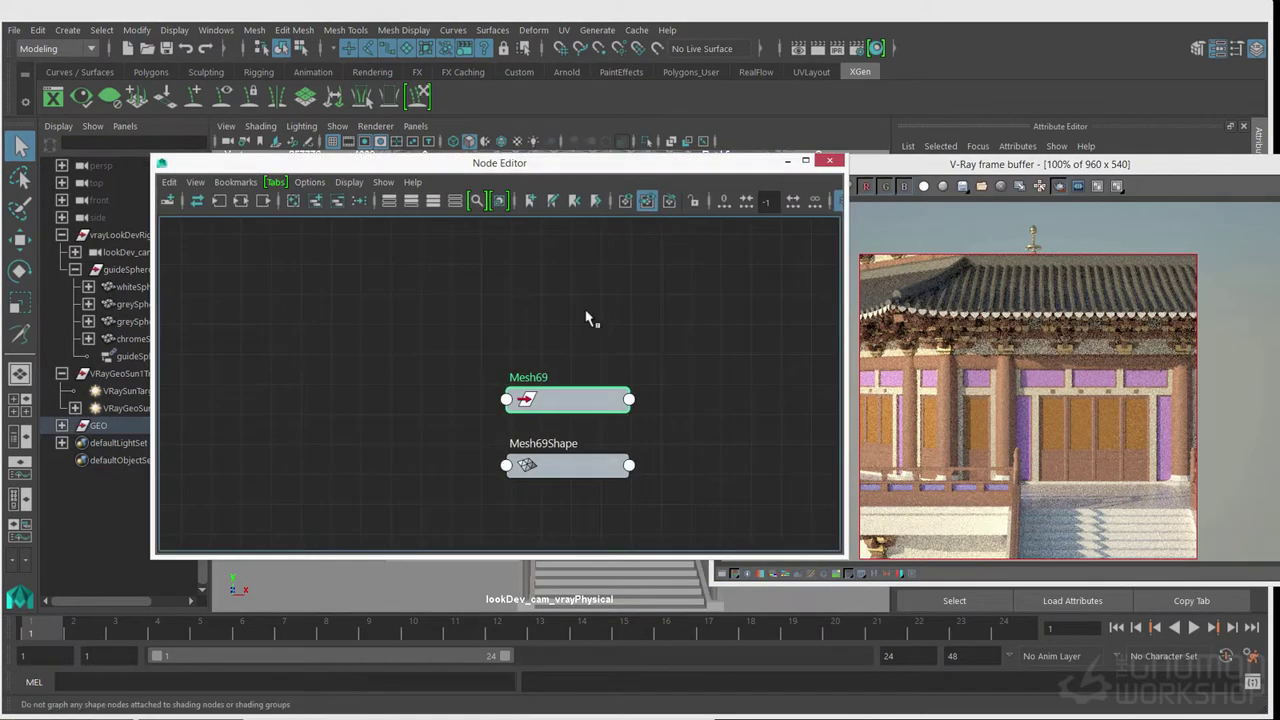
Graph wood_mtl's network in the Node Editor and add a file texture node to it
{"action": "right_click_drag", "start_coordinate": [343, 378], "coordinate": [430, 388]}
{"action": "key", "text": "Tab"}
{"action": "type", "text": "file"}
{"action": "key", "text": "Return"}
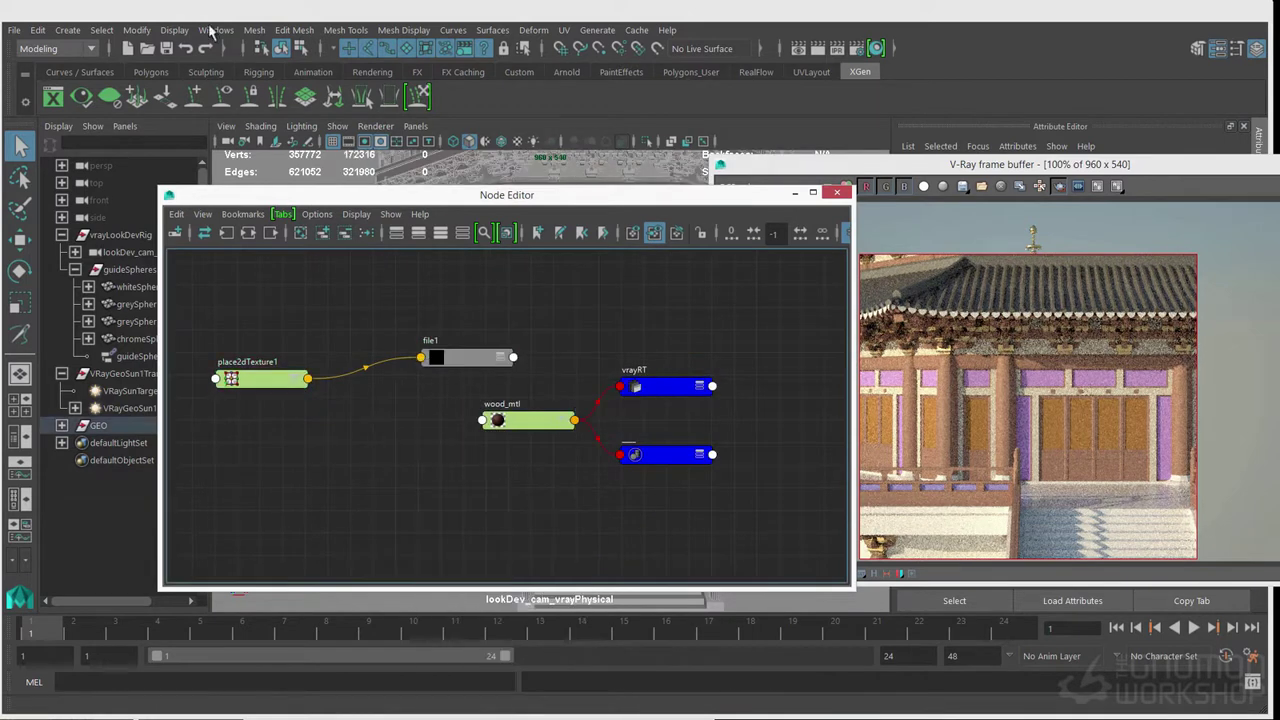
{"action": "left_click", "coordinate": [98, 425]}
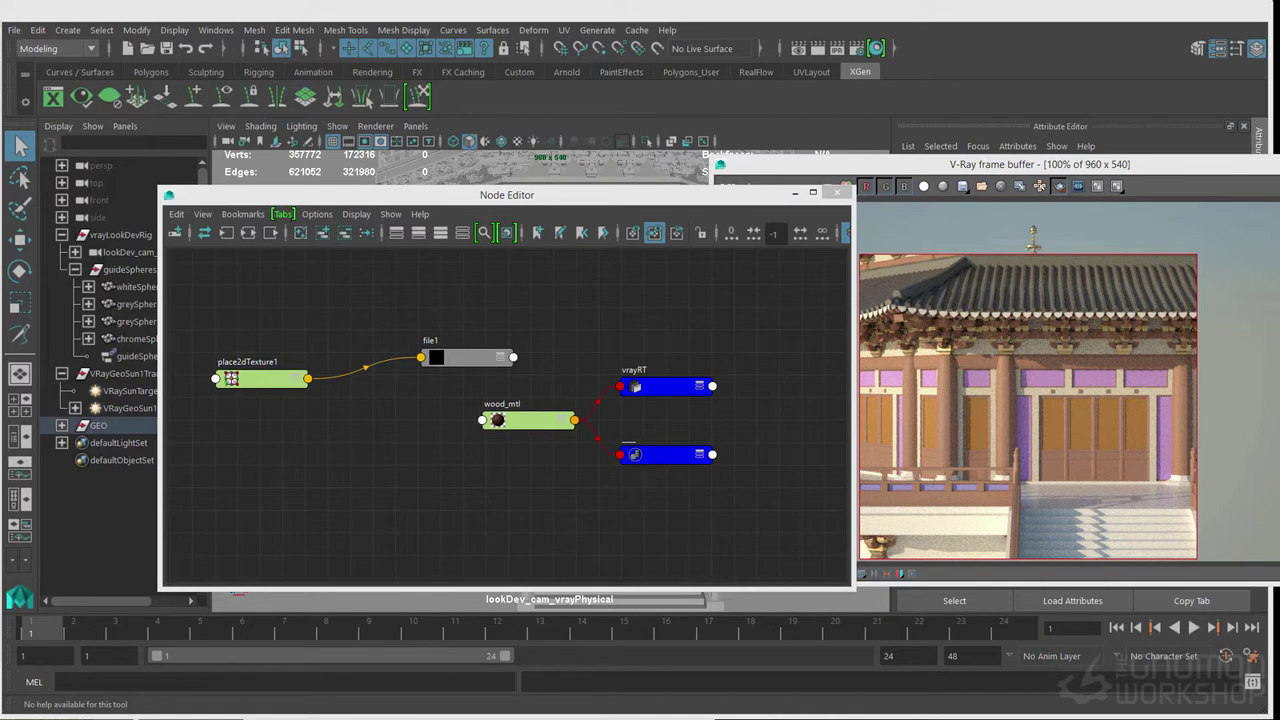
{"action": "left_click_drag", "start_coordinate": [480, 194], "coordinate": [452, 434]}
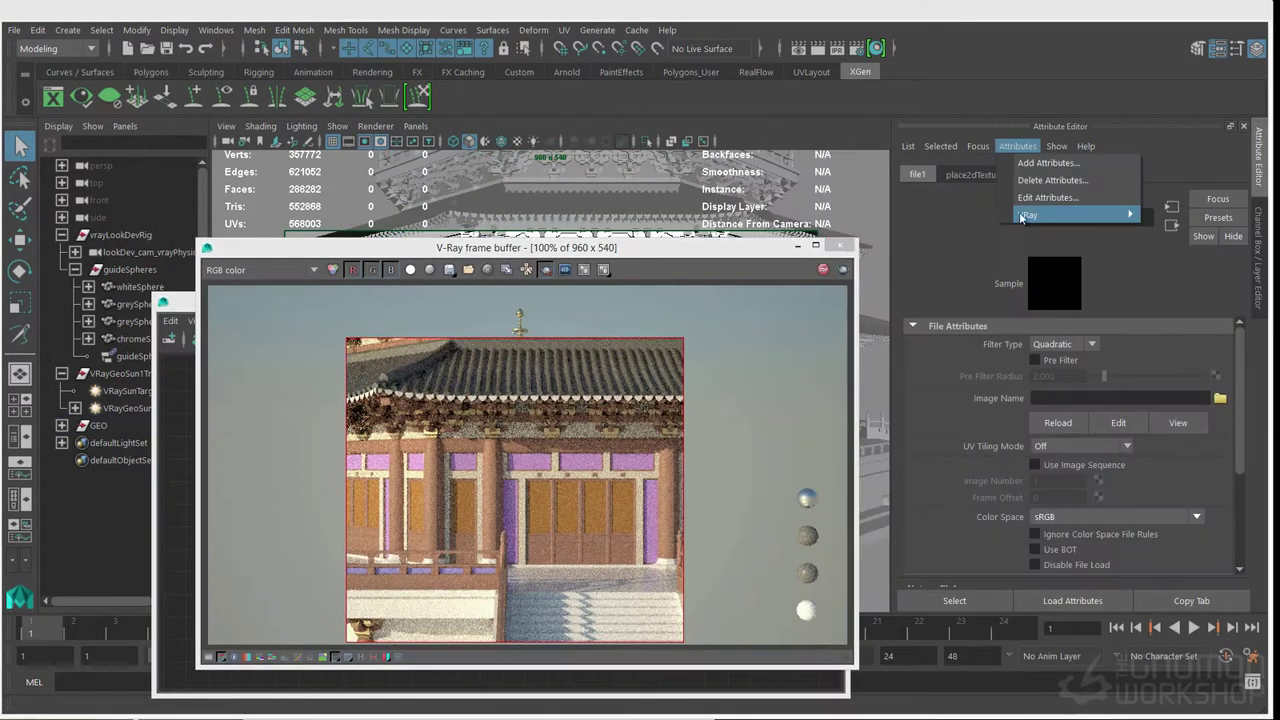
Load woodDark_diffuse_v001.tif into file1, connect it to wood_mtl's diffuse colour and check the tower in the render
{"action": "left_click", "coordinate": [1219, 398]}
{"action": "double_click", "coordinate": [372, 366]}
{"action": "left_click", "coordinate": [407, 264]}
{"action": "left_click", "coordinate": [407, 331]}
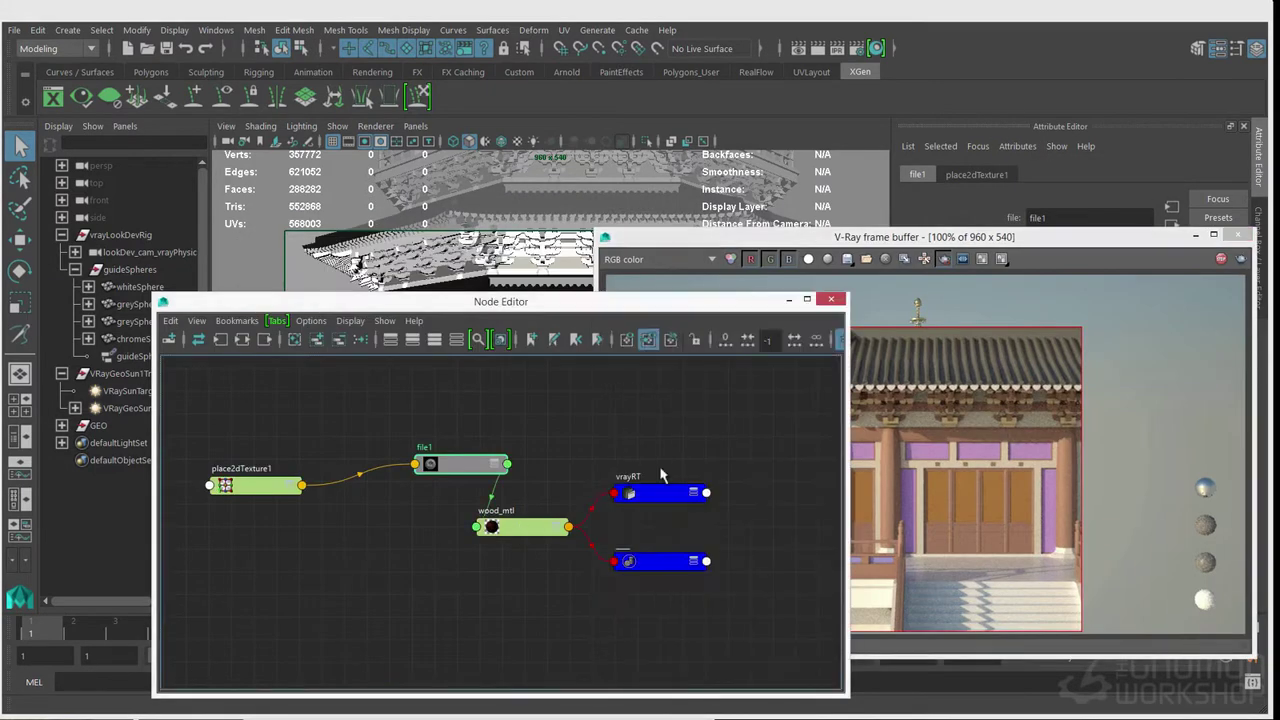
{"action": "left_click", "coordinate": [880, 545]}
{"action": "scroll", "coordinate": [896, 464], "scroll_direction": "up", "scroll_amount": 2}
{"action": "scroll", "coordinate": [896, 464], "scroll_direction": "down", "scroll_amount": 2}
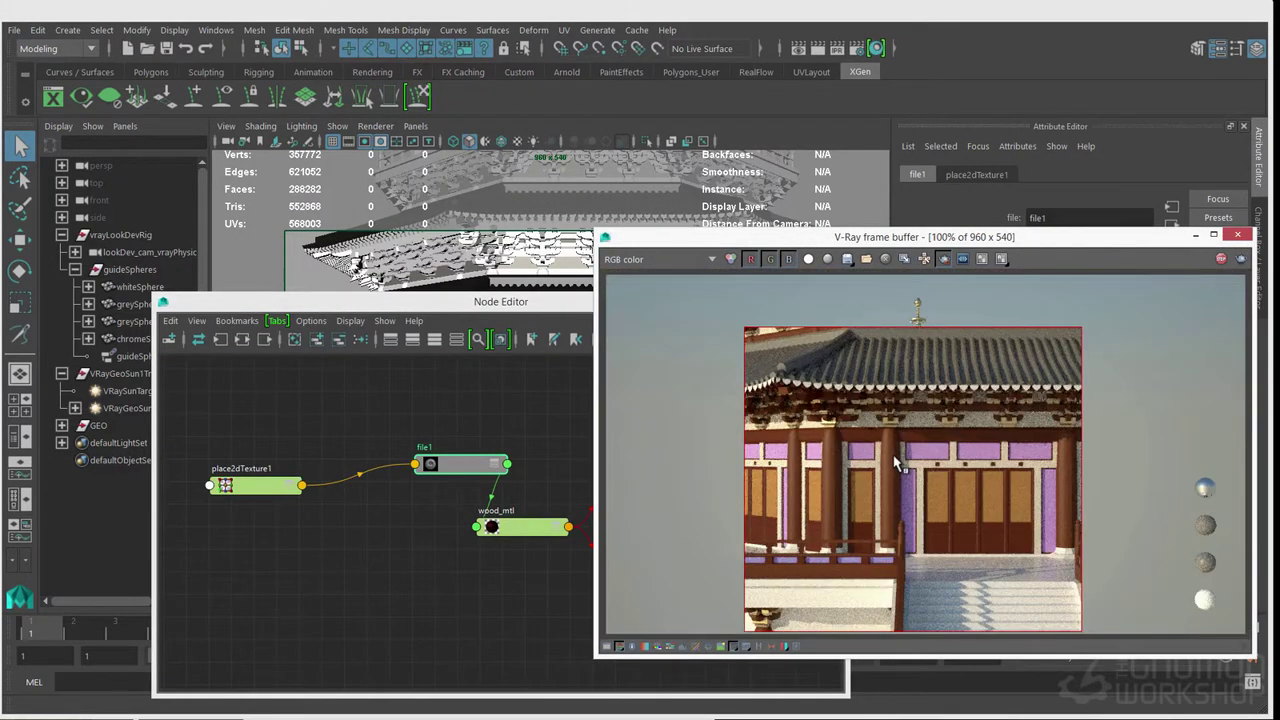
{"action": "left_click_drag", "start_coordinate": [797, 238], "coordinate": [620, 215]}
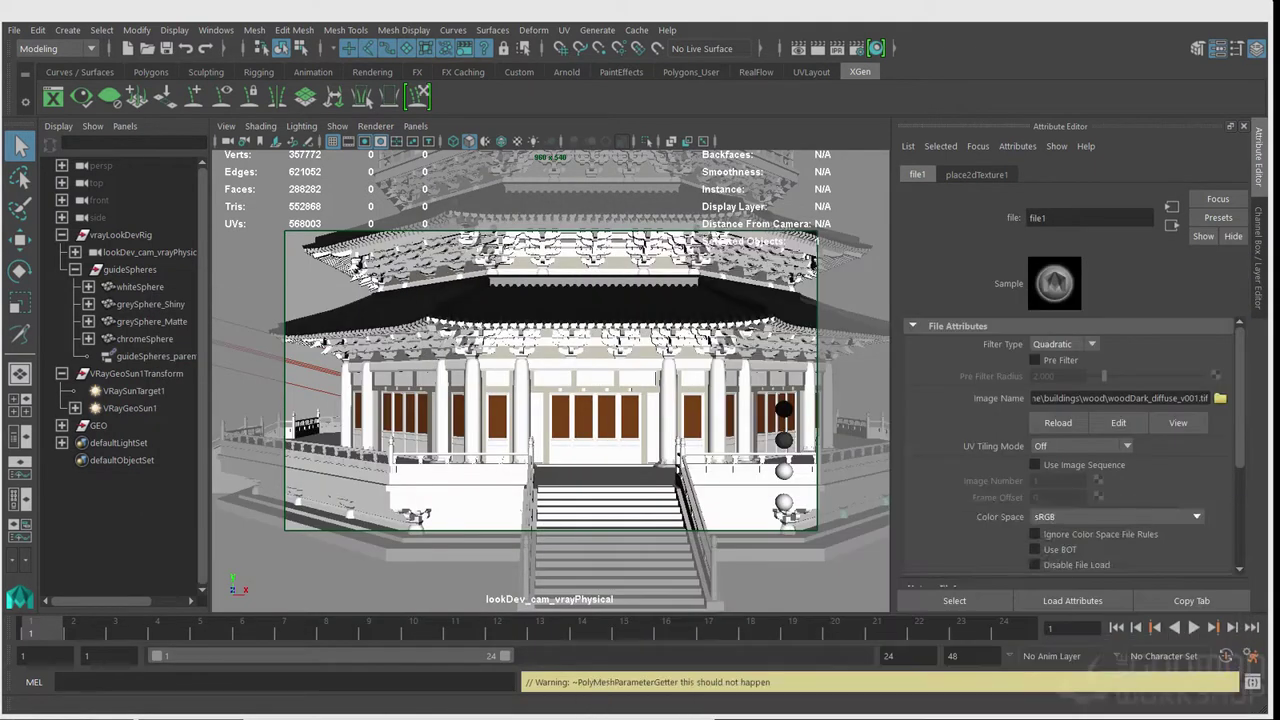
Isolate the wood parts, select the round columns of the lower floor and apply an automatic UV projection to them
{"action": "left_click", "coordinate": [333, 405]}
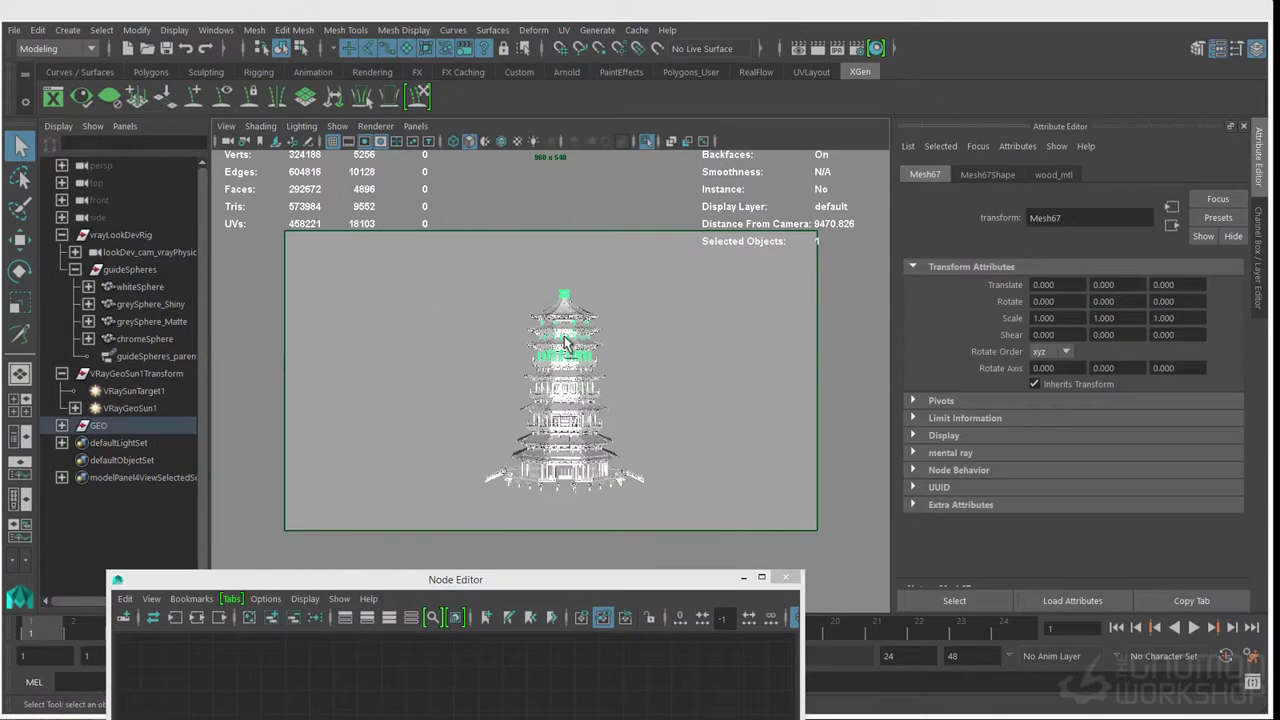
{"action": "scroll", "coordinate": [583, 496], "scroll_direction": "up", "scroll_amount": 8}
{"action": "left_click", "coordinate": [529, 374]}
{"action": "left_click_drag", "start_coordinate": [529, 374], "coordinate": [548, 423], "text": "alt"}
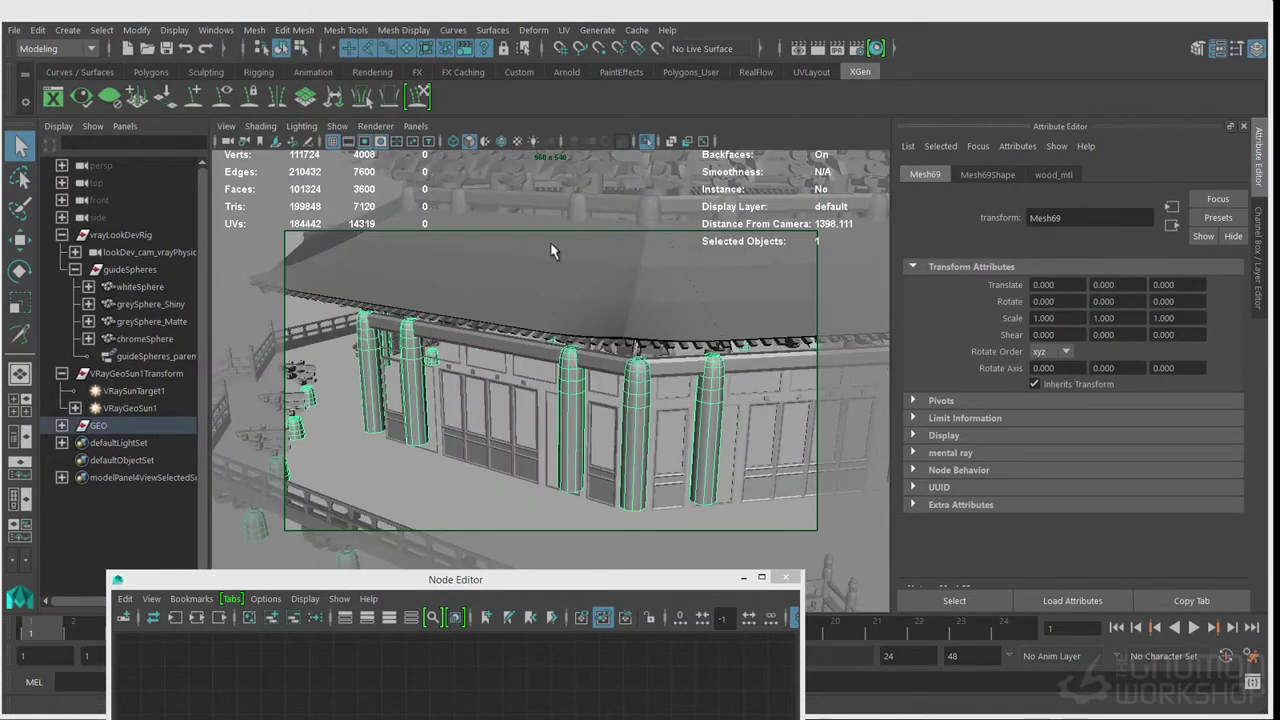
{"action": "left_click", "coordinate": [564, 30]}
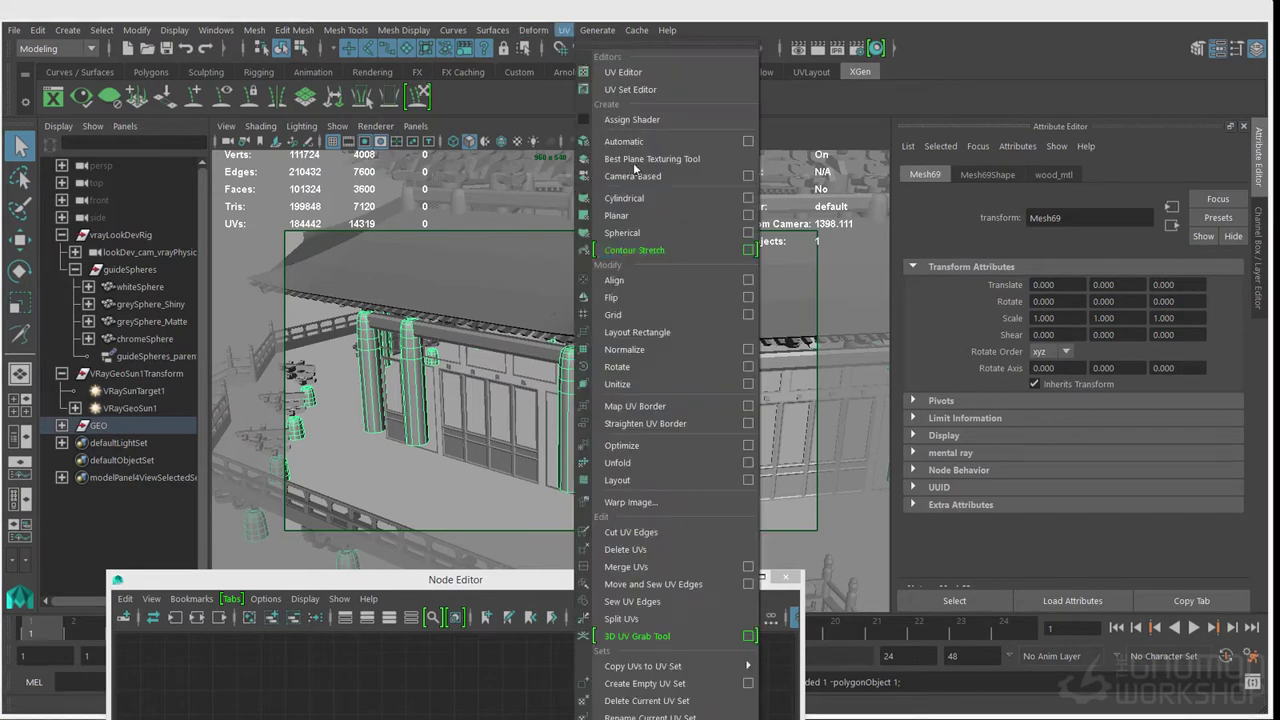
{"action": "left_click", "coordinate": [640, 278]}
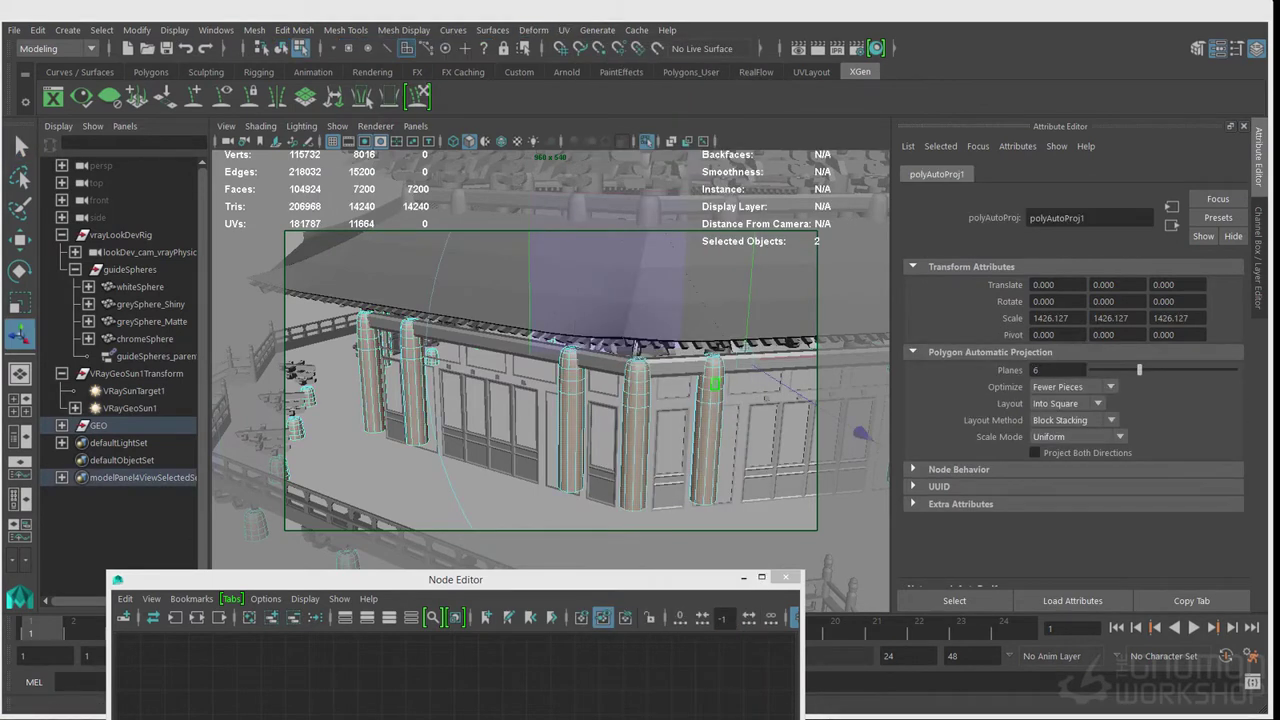
{"action": "left_click_drag", "start_coordinate": [805, 716], "coordinate": [812, 446]}
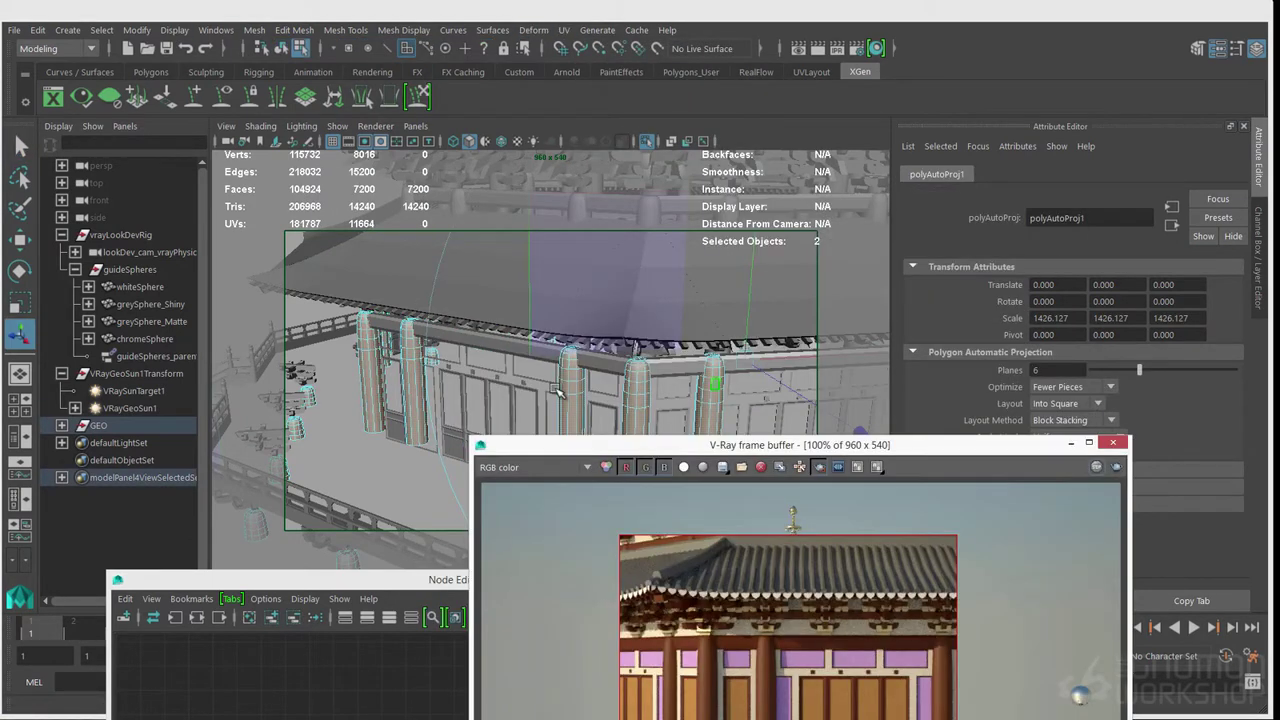
Apply automatic UV projections to the lower floor's door and window frames and to the wooden brackets under the roof
{"action": "left_click", "coordinate": [542, 356]}
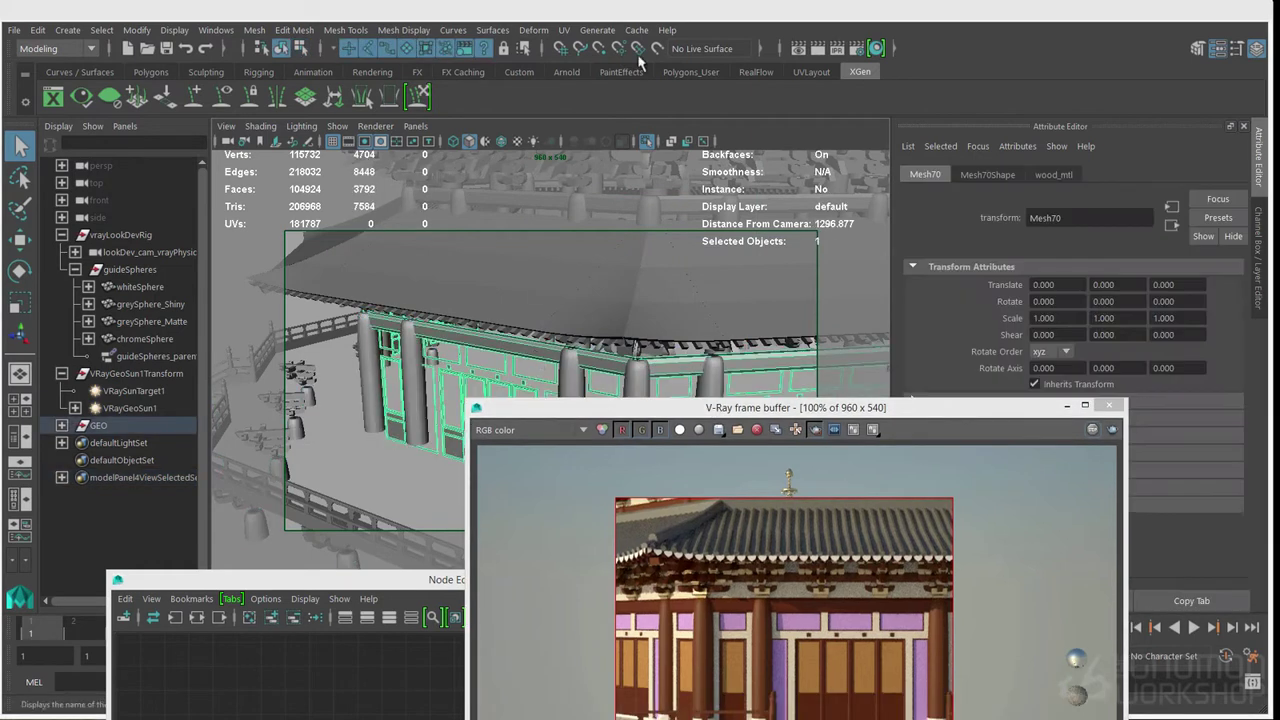
{"action": "left_click", "coordinate": [566, 30]}
{"action": "left_click", "coordinate": [629, 142]}
{"action": "left_click", "coordinate": [638, 285]}
{"action": "left_click", "coordinate": [640, 280]}
{"action": "key", "text": "g"}
{"action": "key", "text": "q"}
{"action": "left_click", "coordinate": [688, 284]}
{"action": "key", "text": "g"}
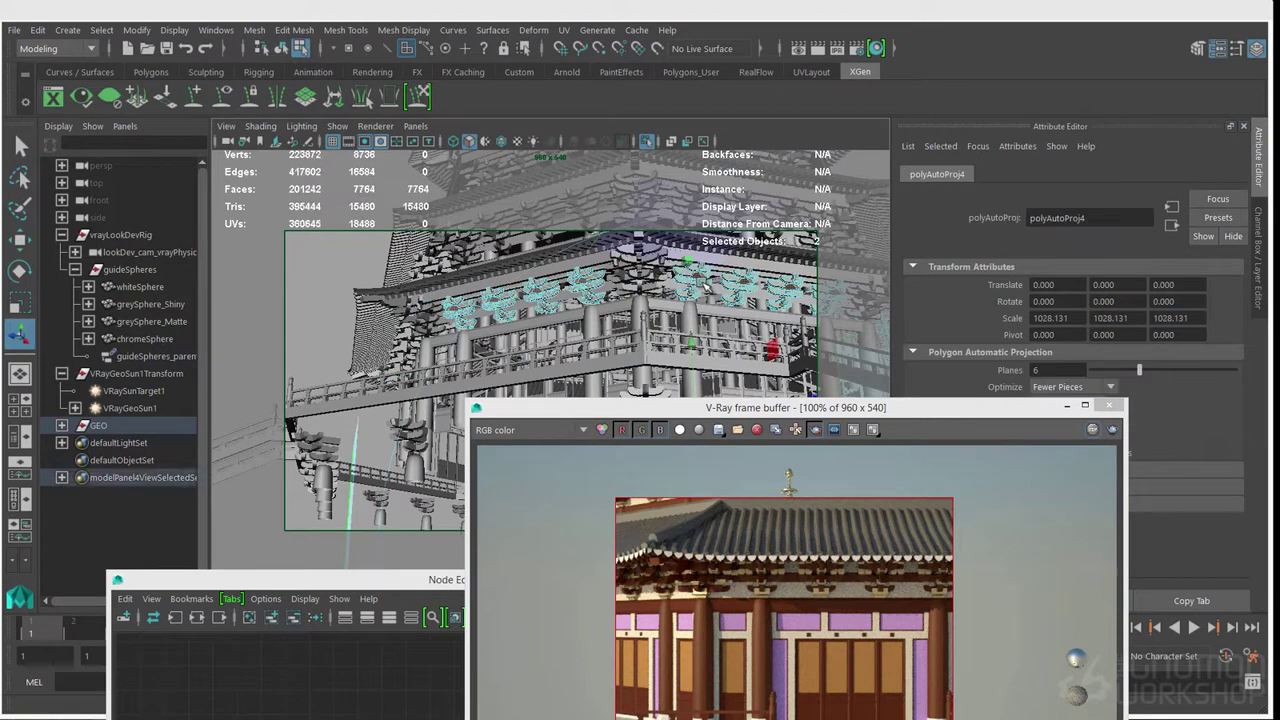
Repeat the automatic UV projection on the remaining wooden roof pieces, and select the brackets and door frames to check them
{"action": "left_click_drag", "start_coordinate": [680, 290], "coordinate": [655, 300], "text": "alt"}
{"action": "left_click", "coordinate": [655, 300]}
{"action": "key", "text": "g"}
{"action": "left_click", "coordinate": [655, 300]}
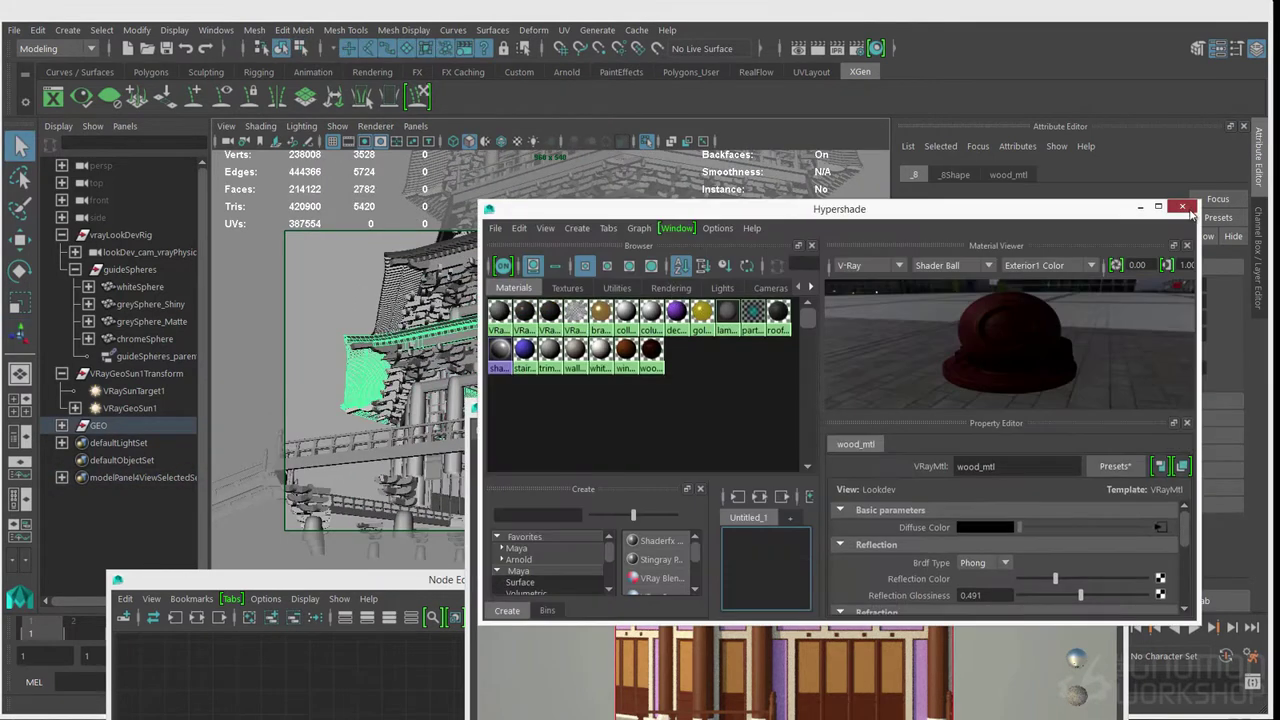
{"action": "key", "text": "g"}
{"action": "left_click", "coordinate": [793, 320]}
{"action": "key", "text": "g"}
{"action": "key", "text": "q"}
{"action": "left_click_drag", "start_coordinate": [700, 320], "coordinate": [577, 310], "text": "alt"}
{"action": "left_click", "coordinate": [570, 303]}
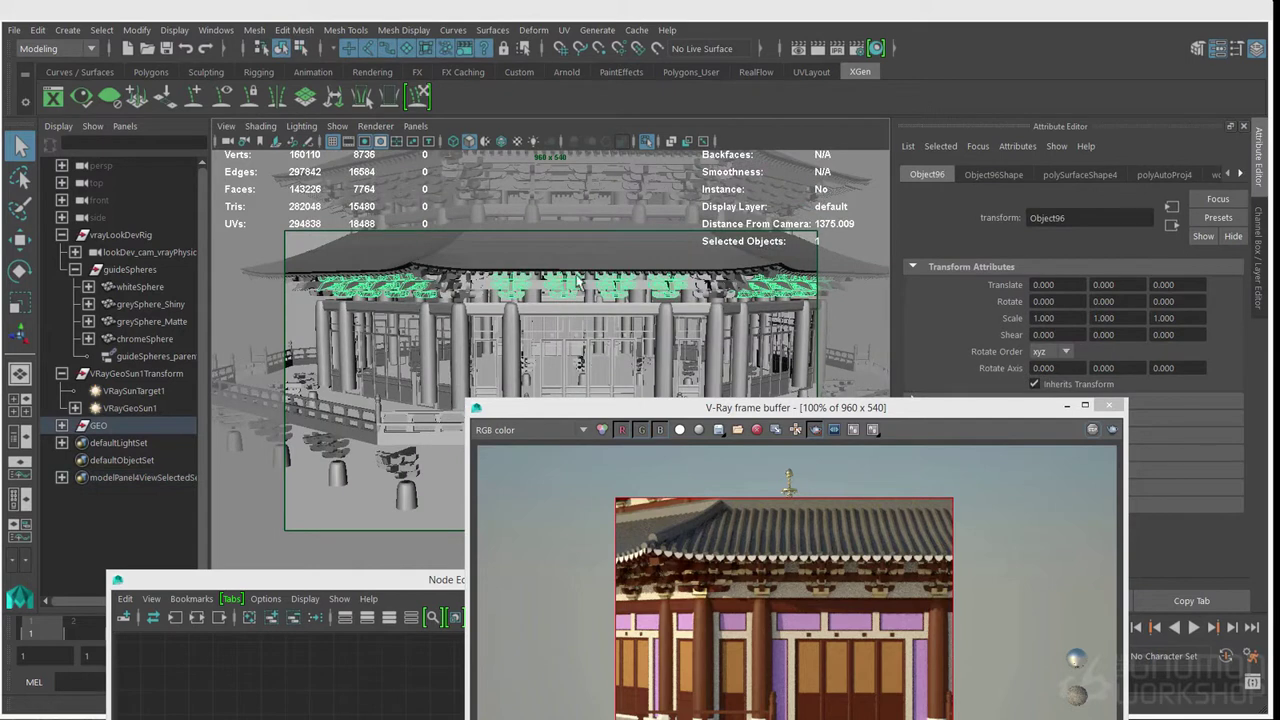
{"action": "left_click", "coordinate": [586, 366]}
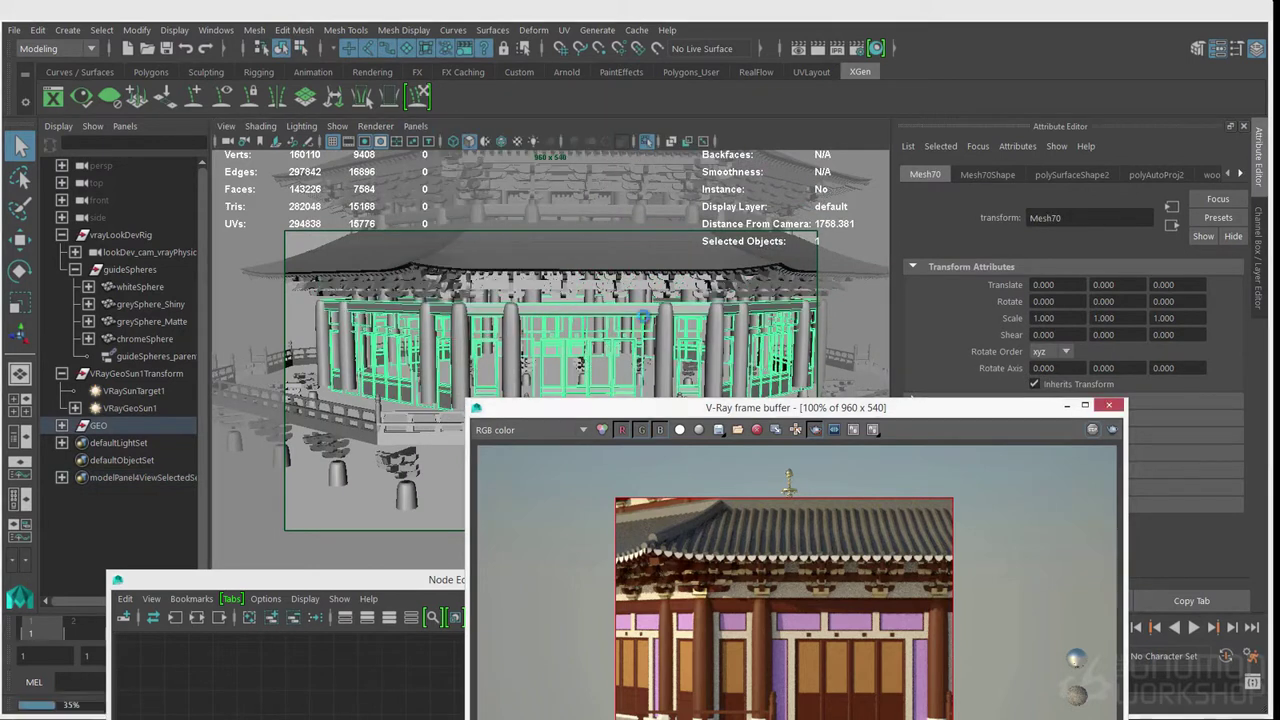
Set the Repeat UV of place2dTexture1 to 10 by 10
{"action": "left_click_drag", "start_coordinate": [790, 407], "coordinate": [725, 132]}
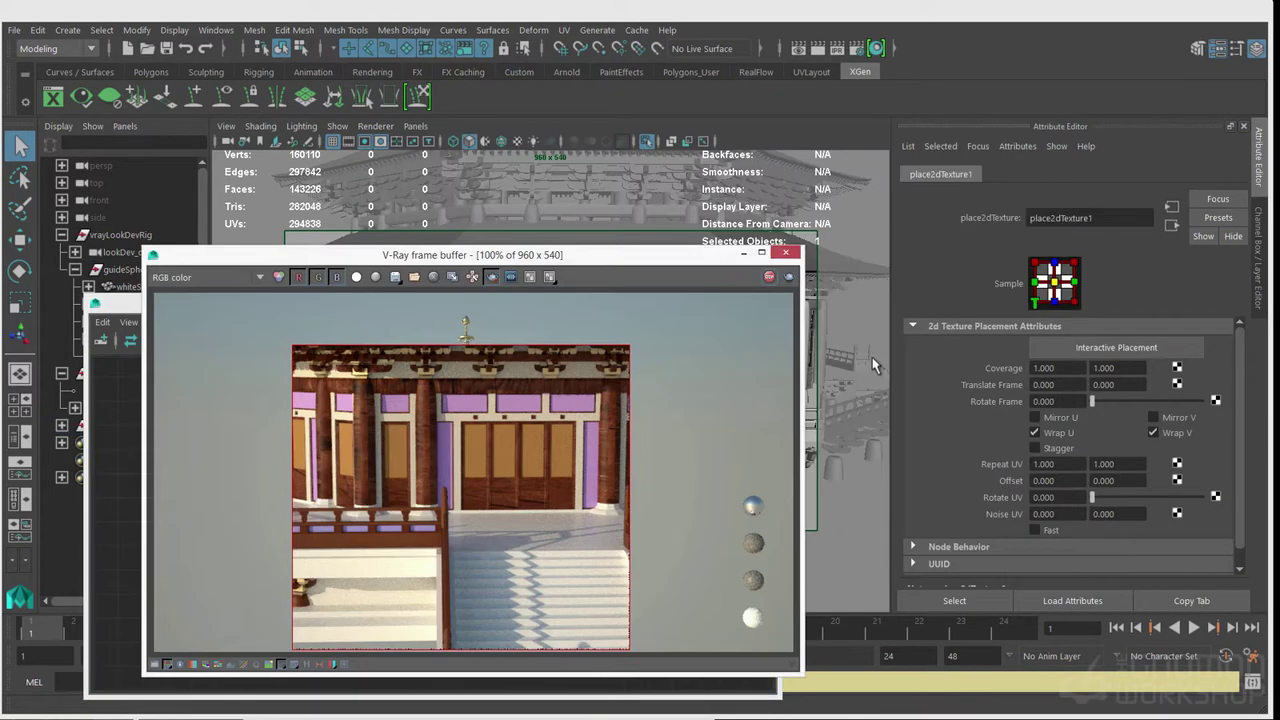
{"action": "double_click", "coordinate": [1074, 465]}
{"action": "type", "text": "10"}
{"action": "key", "text": "Tab"}
{"action": "type", "text": "10"}
{"action": "key", "text": "Tab"}
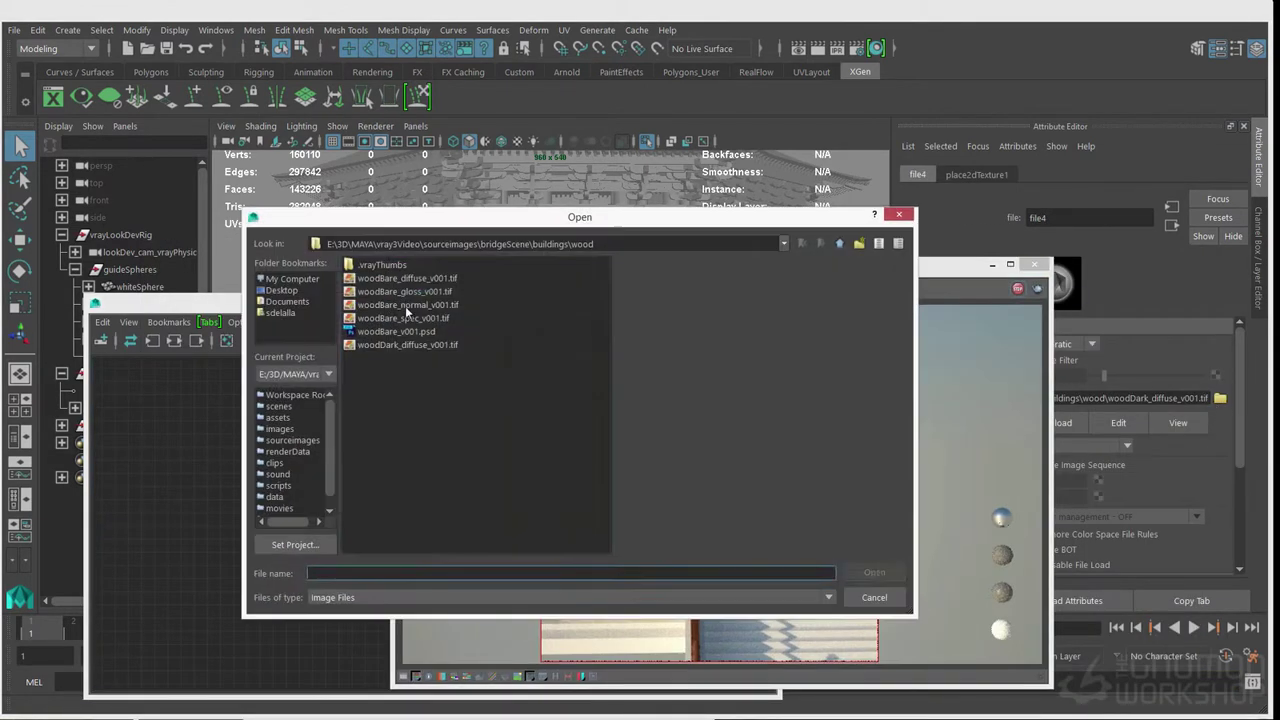
Load woodBare_gloss_v001.tif into file4 and open its V-Ray attribute options
{"action": "left_click", "coordinate": [400, 297]}
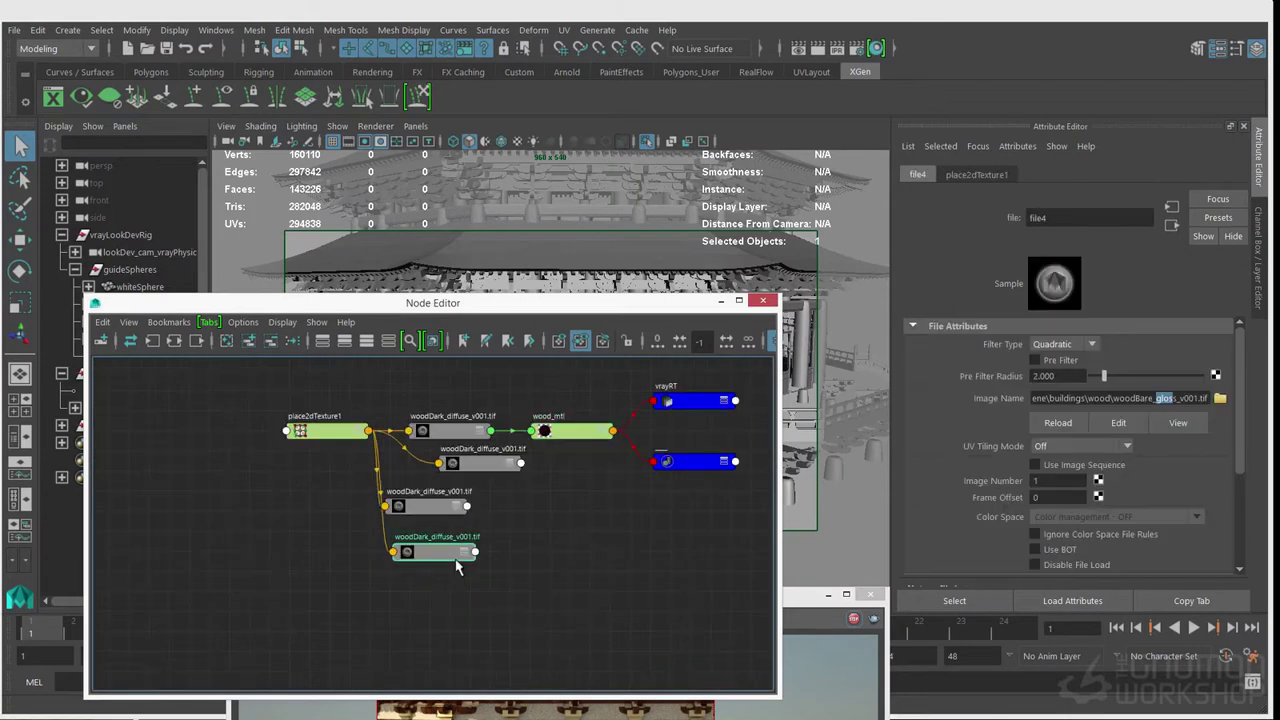
{"action": "left_click", "coordinate": [1017, 146]}
{"action": "mouse_move", "coordinate": [1025, 216]}
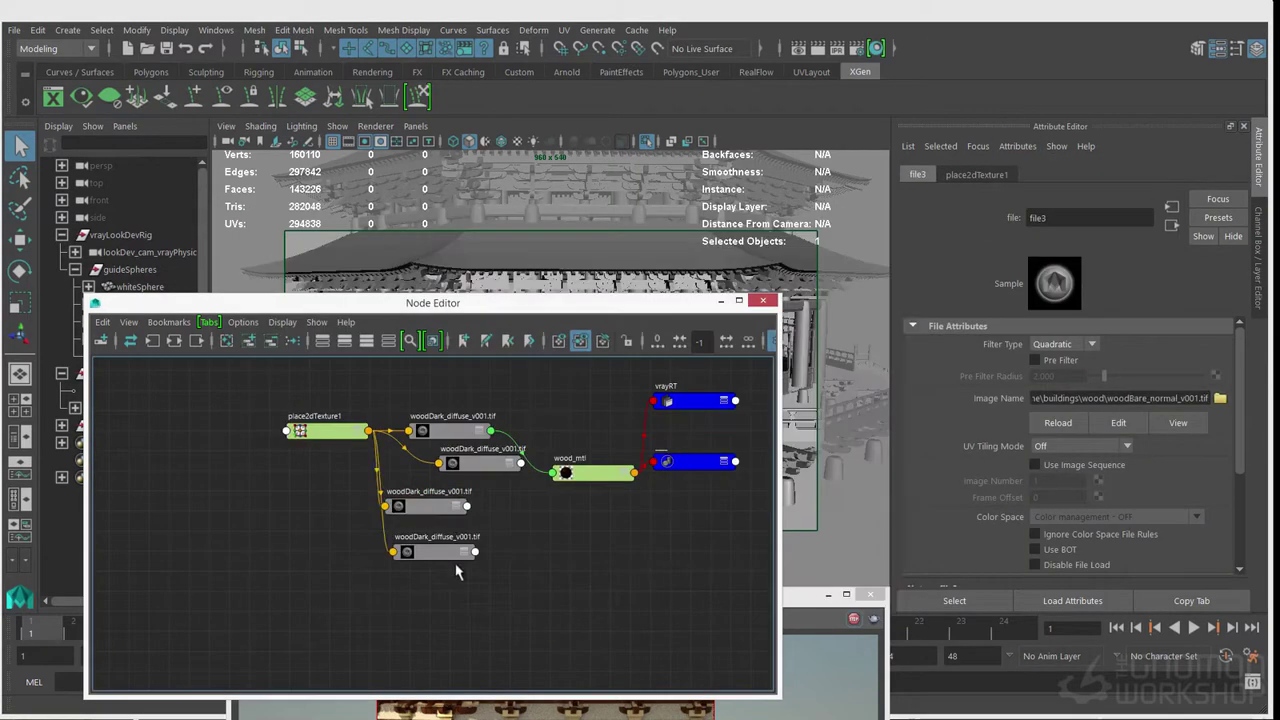
Set wood_mtl's bump map type to Normal map in tangent space and connect the woodBare_normal_v001.tif texture as its map
{"action": "left_click", "coordinate": [594, 471]}
{"action": "scroll", "coordinate": [1097, 467], "scroll_direction": "down", "scroll_amount": 3}
{"action": "left_click", "coordinate": [1100, 413]}
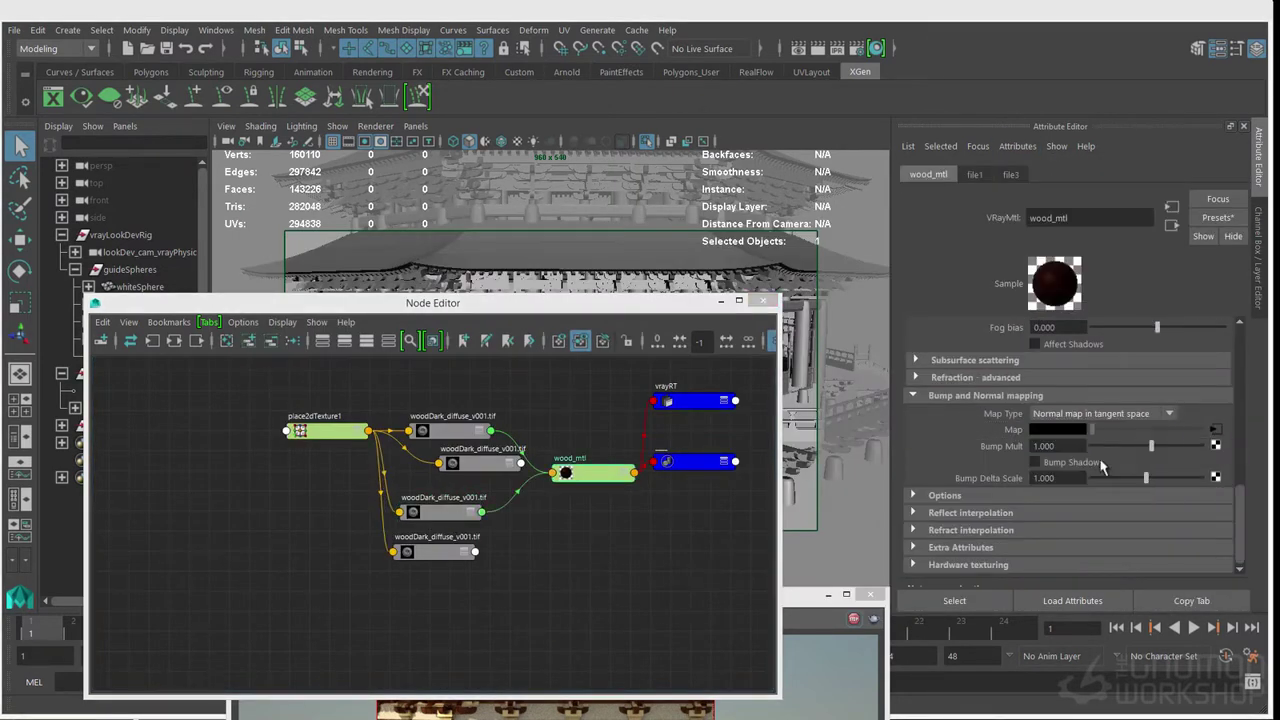
{"action": "left_click", "coordinate": [1071, 446]}
{"action": "left_click", "coordinate": [1052, 460]}
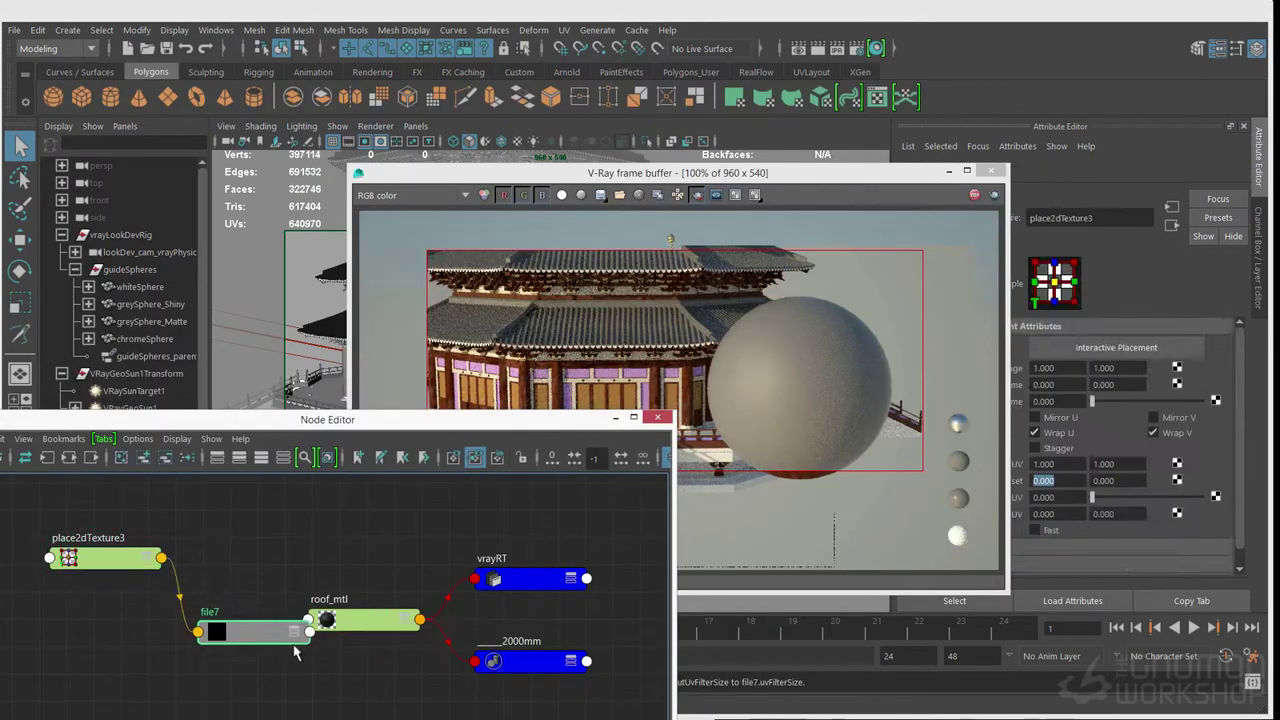
Connect file7 to roof_mtl's diffuse colour and load roof.png from the bridgeScene/buildings folder into it
{"action": "left_click_drag", "start_coordinate": [296, 652], "coordinate": [265, 638]}
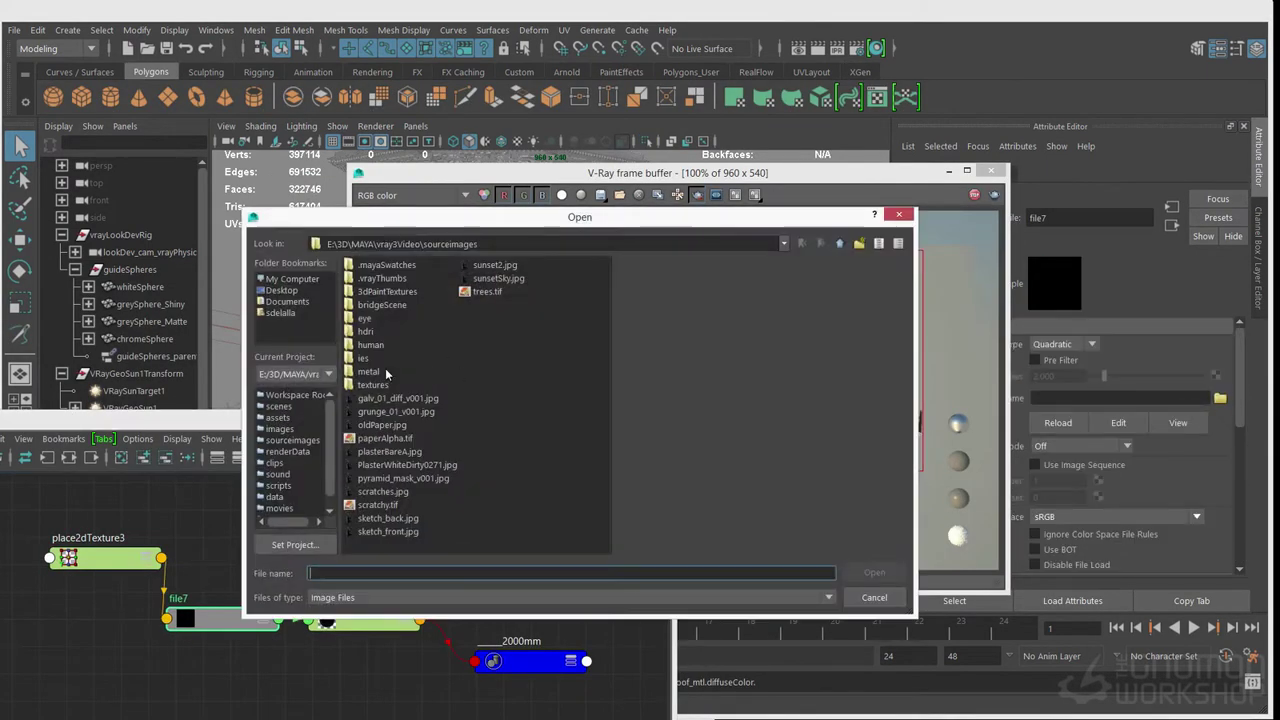
{"action": "double_click", "coordinate": [382, 305]}
{"action": "double_click", "coordinate": [378, 266]}
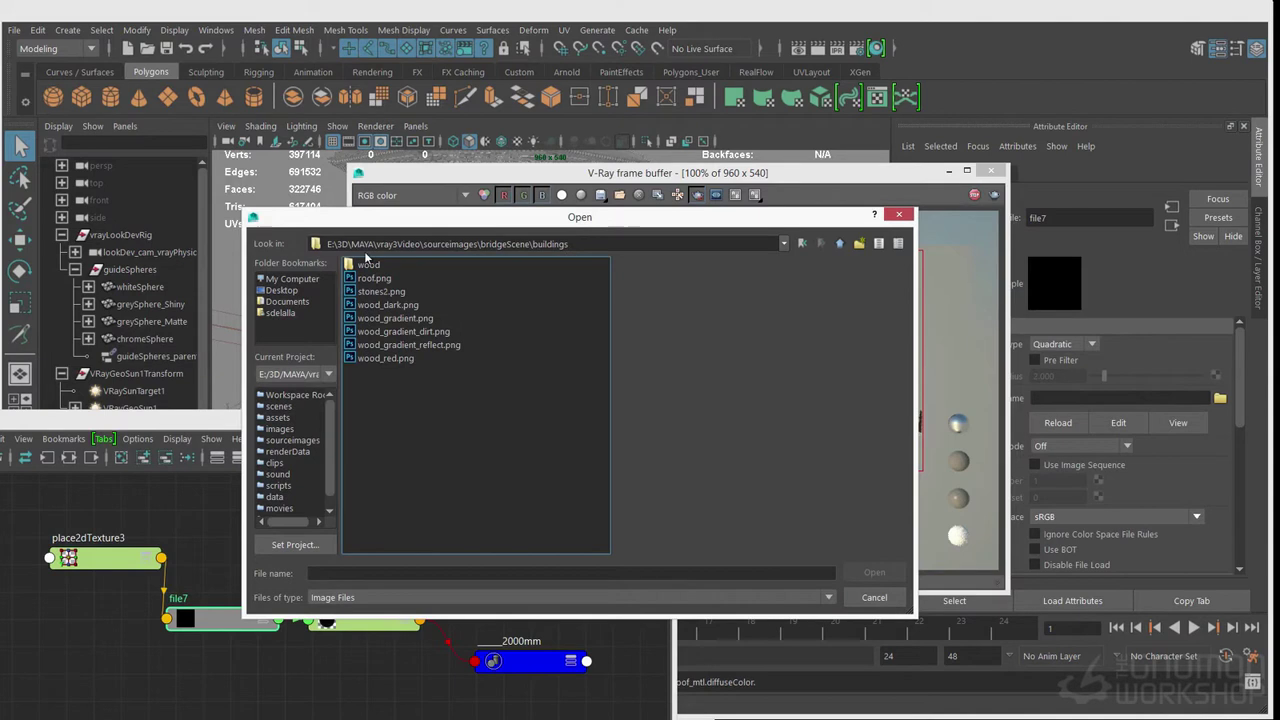
{"action": "left_click", "coordinate": [376, 279]}
{"action": "left_click", "coordinate": [866, 573]}
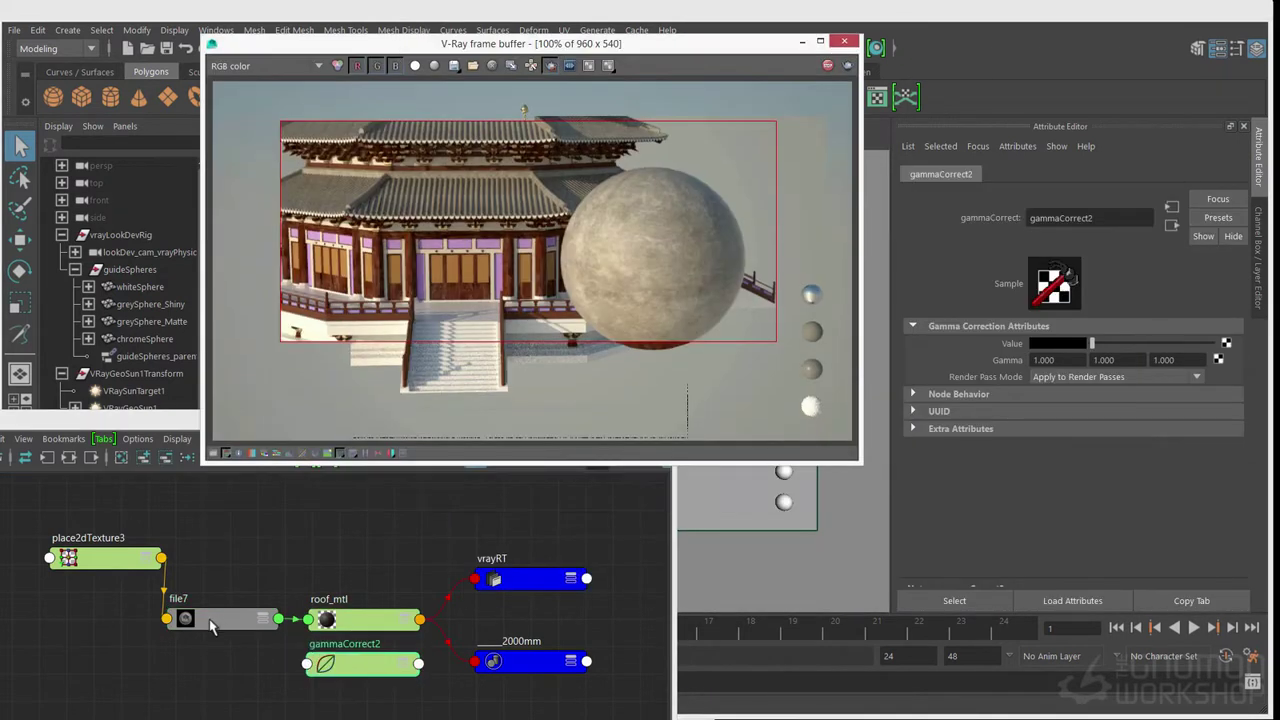
Add a colour remap ramp fed by file7 for roof_mtl's diffuse colour, and connect file7 to its reflection colour
{"action": "left_click", "coordinate": [215, 622]}
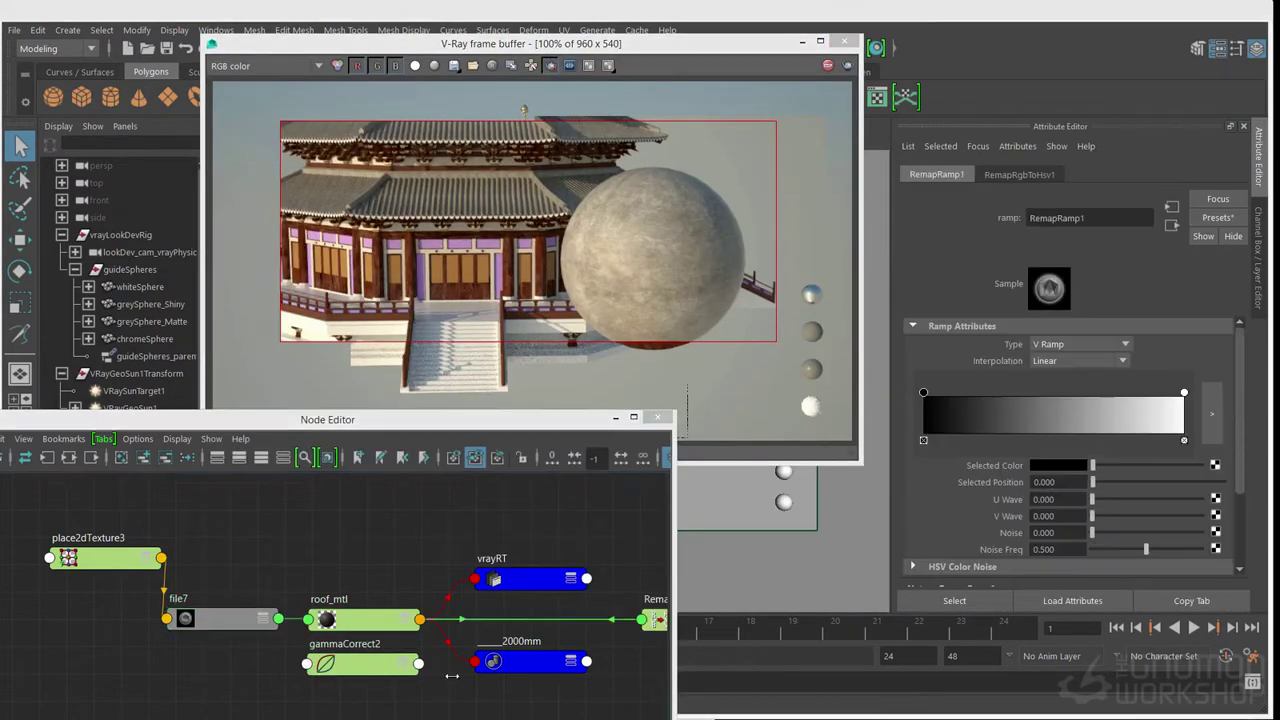
{"action": "scroll", "coordinate": [245, 630], "scroll_direction": "down", "scroll_amount": 3}
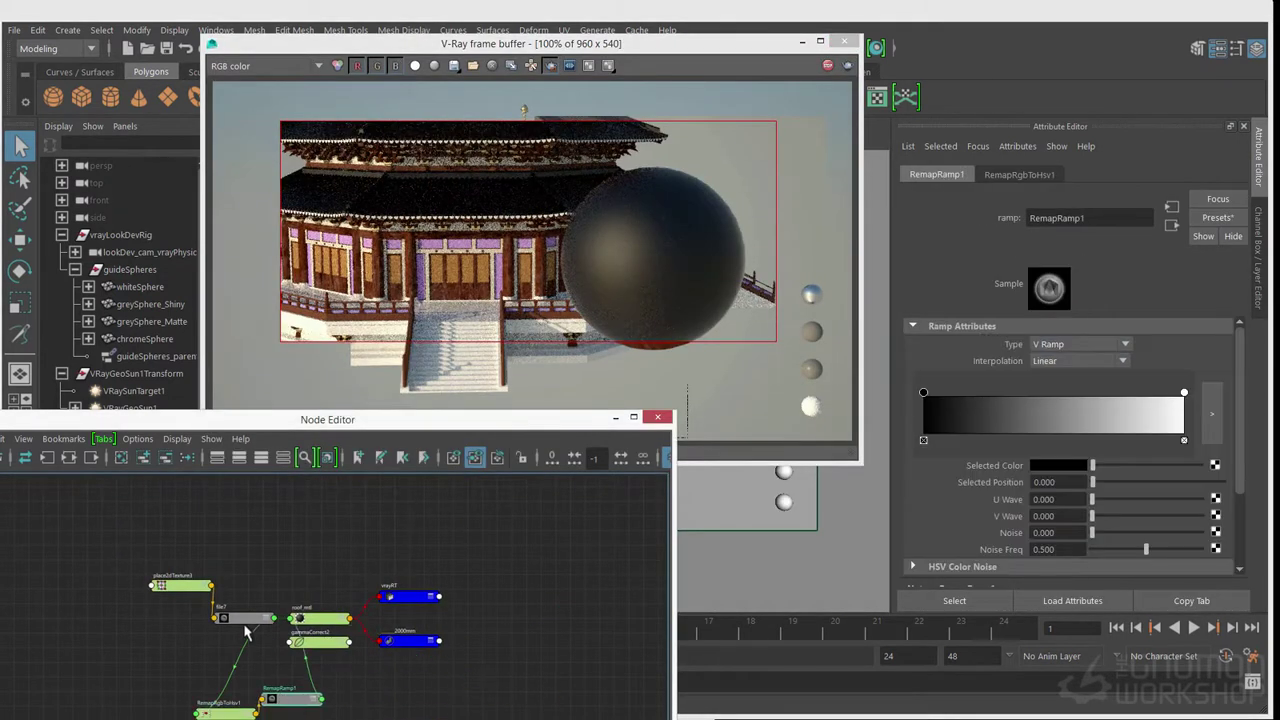
{"action": "left_click", "coordinate": [318, 618]}
{"action": "scroll", "coordinate": [1022, 497], "scroll_direction": "down", "scroll_amount": 3}
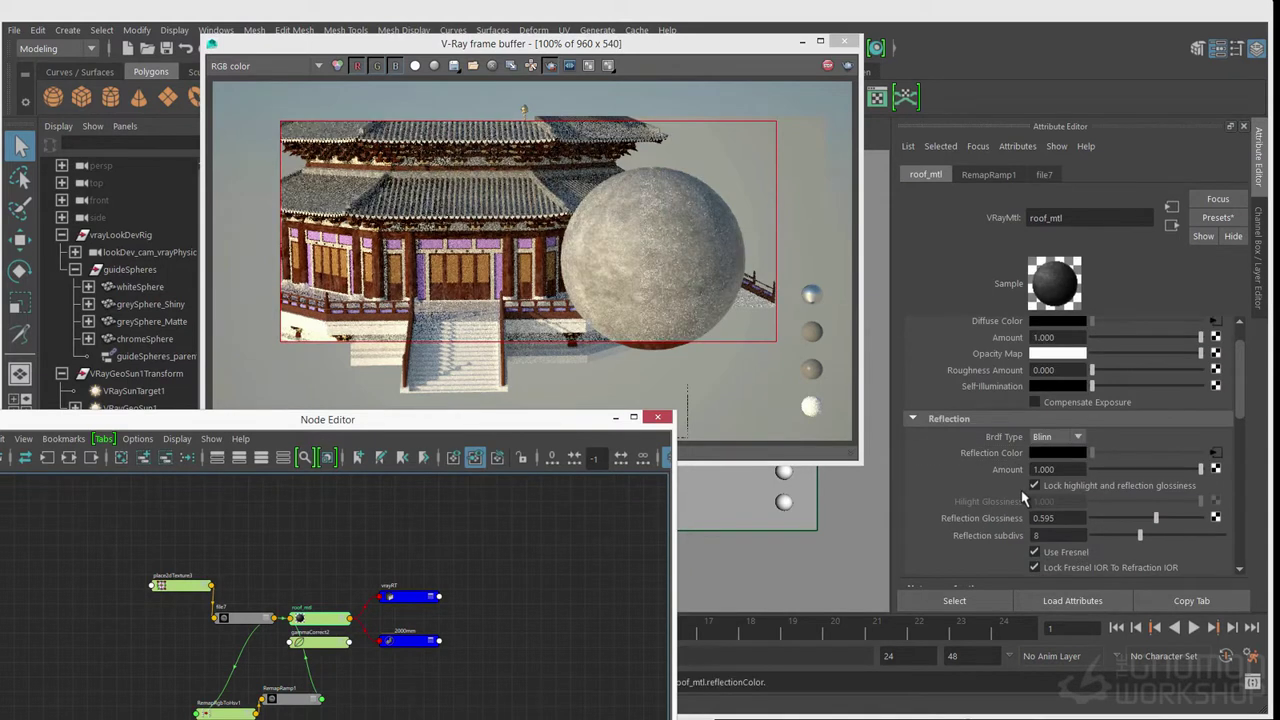
Break the connection to roof_mtl's diffuse colour and unlock its Fresnel IOR from the refraction IOR
{"action": "scroll", "coordinate": [1022, 497], "scroll_direction": "up", "scroll_amount": 1}
{"action": "right_click", "coordinate": [1006, 361]}
{"action": "left_click", "coordinate": [1050, 404]}
{"action": "scroll", "coordinate": [1084, 478], "scroll_direction": "down", "scroll_amount": 2}
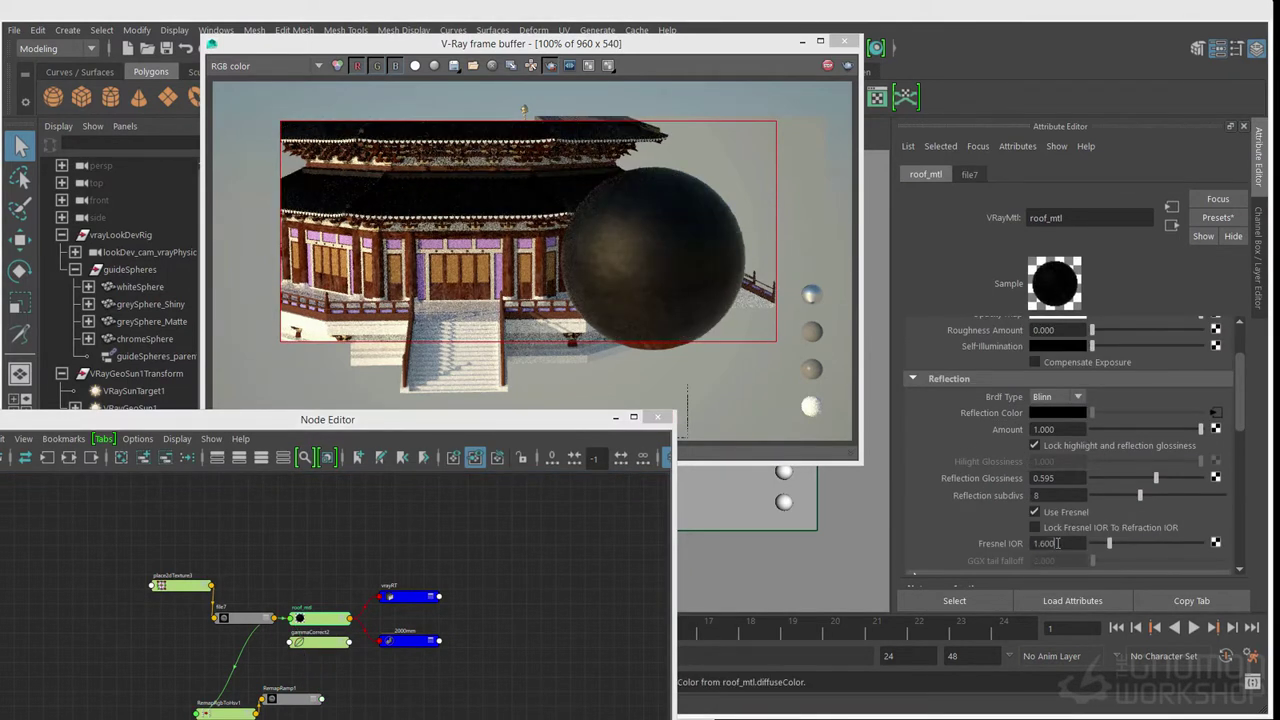
{"action": "scroll", "coordinate": [1135, 493], "scroll_direction": "up", "scroll_amount": 1}
Connect RemapRamp1 to the value of gammaCorrect2 and set its gamma to 0.454 on all three channels
{"action": "left_click_drag", "start_coordinate": [279, 699], "coordinate": [308, 700]}
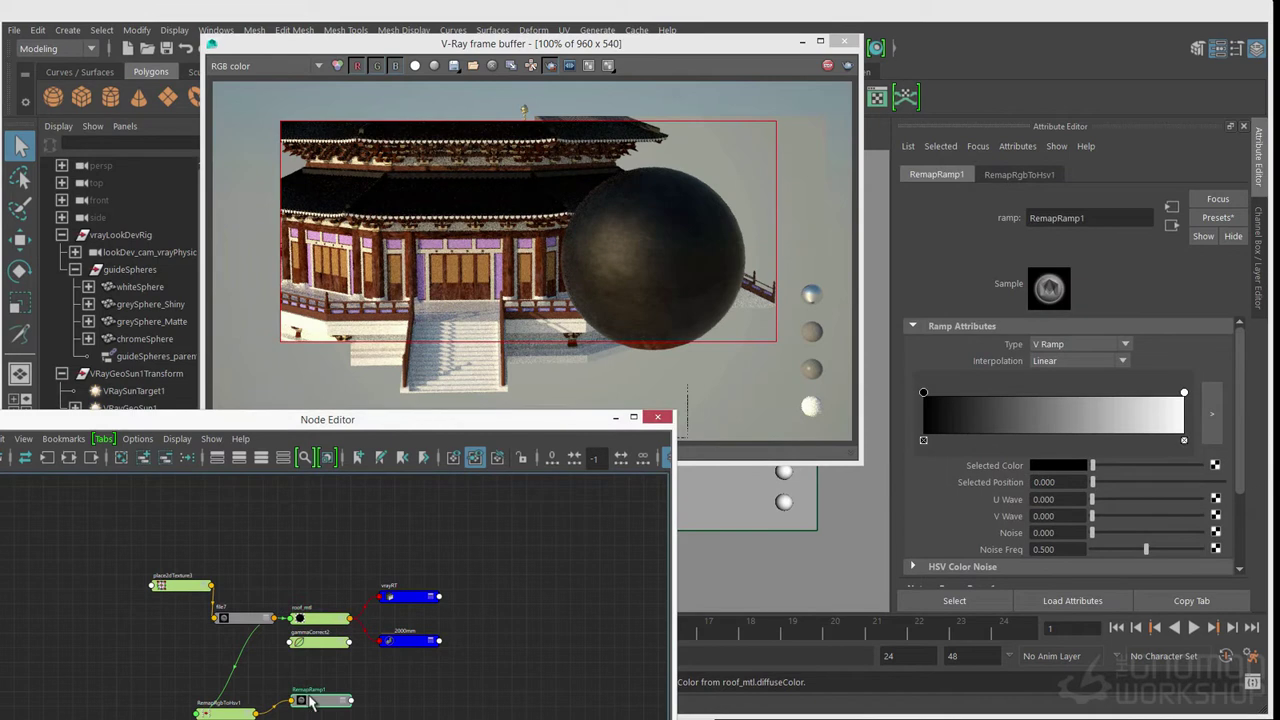
{"action": "left_click_drag", "start_coordinate": [305, 645], "coordinate": [324, 664]}
{"action": "middle_click_drag", "start_coordinate": [1021, 350], "coordinate": [1021, 346]}
{"action": "double_click", "coordinate": [1058, 361]}
{"action": "type", "text": "0.454"}
{"action": "key", "text": "Tab"}
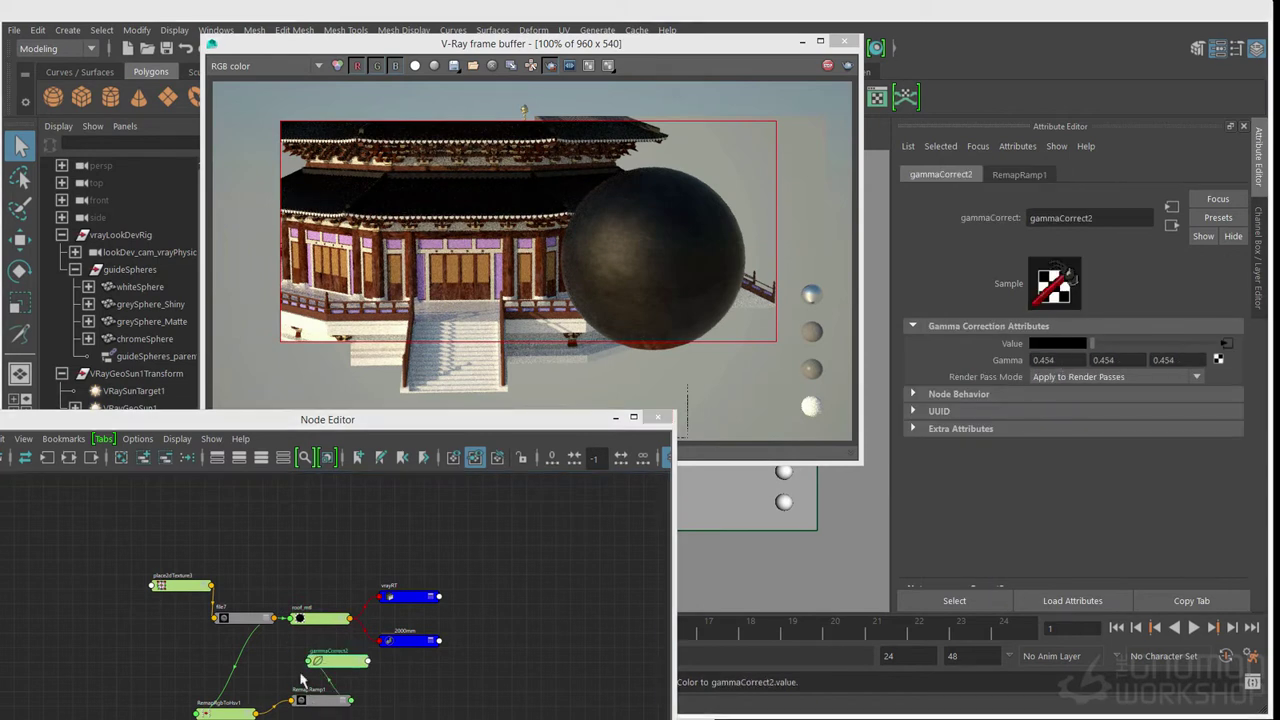
Connect gammaCorrect2 to roof_mtl's diffuse colour, and darken RemapRamp1's white end to a mid grey
{"action": "left_click", "coordinate": [318, 700]}
{"action": "left_click", "coordinate": [1184, 392]}
{"action": "left_click_drag", "start_coordinate": [1157, 467], "coordinate": [1106, 465]}
{"action": "left_click", "coordinate": [1184, 392]}
{"action": "left_click", "coordinate": [923, 392]}
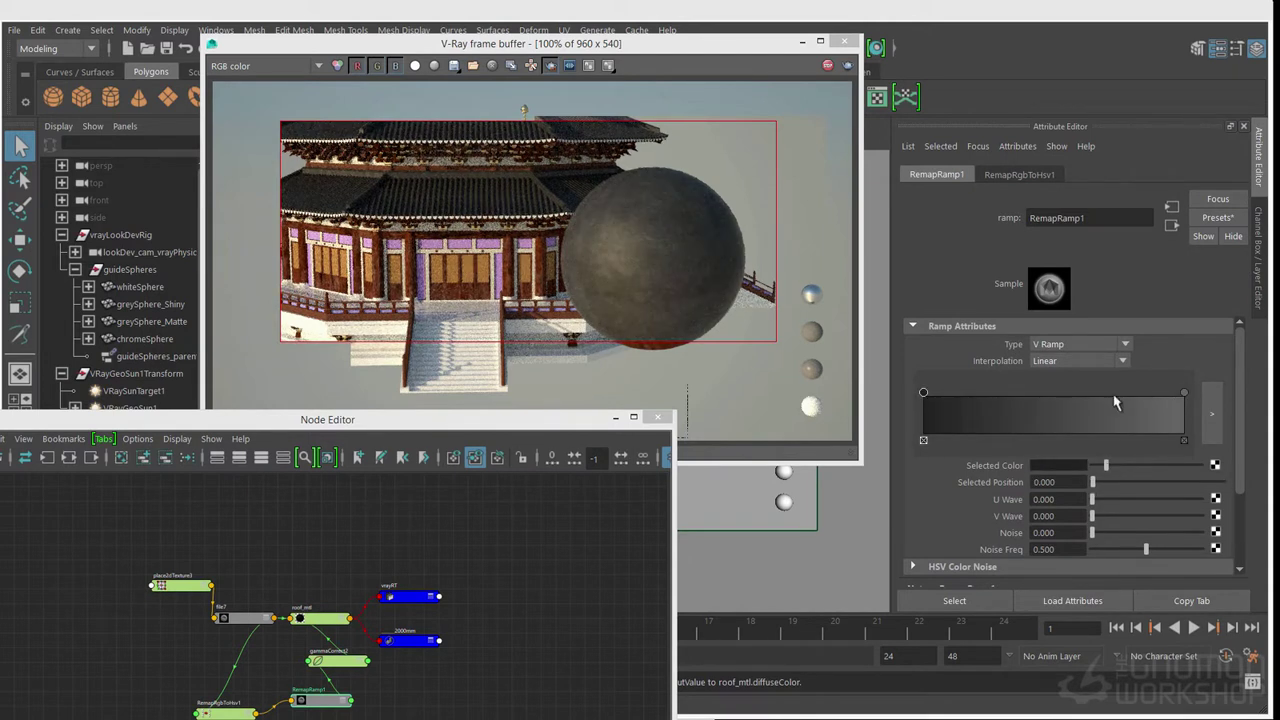
Add two dark stops to RemapRamp1, lighten its start colour to grey, and move the stops, the first to position 0.297
{"action": "left_click_drag", "start_coordinate": [1107, 466], "coordinate": [1104, 466]}
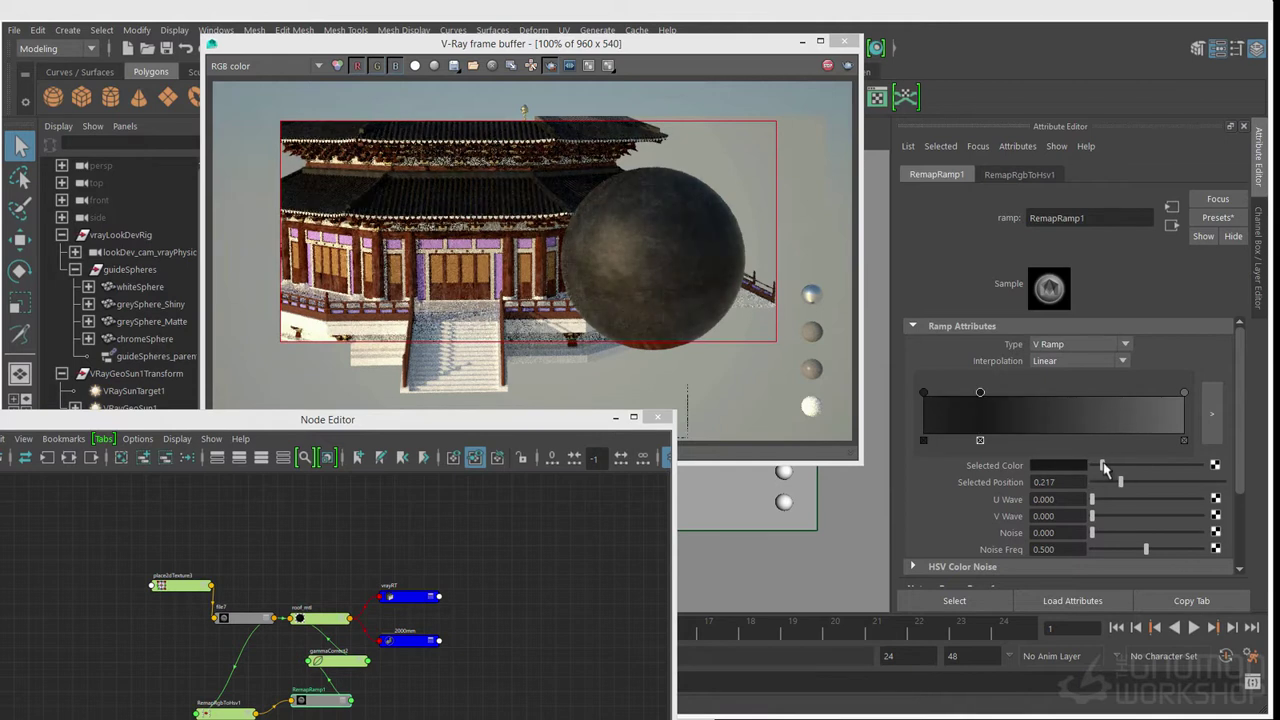
{"action": "left_click", "coordinate": [1062, 412]}
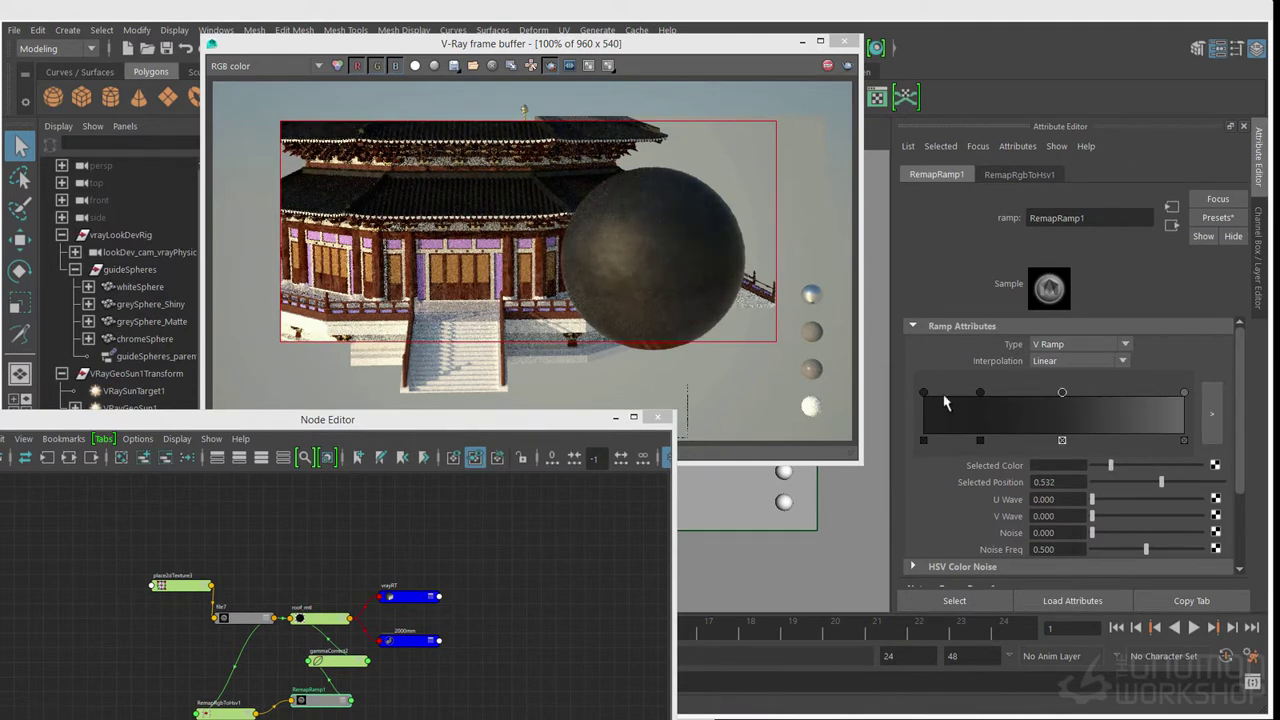
{"action": "left_click_drag", "start_coordinate": [1134, 466], "coordinate": [1147, 466]}
{"action": "left_click_drag", "start_coordinate": [1062, 393], "coordinate": [1096, 393]}
{"action": "left_click_drag", "start_coordinate": [980, 393], "coordinate": [1001, 394]}
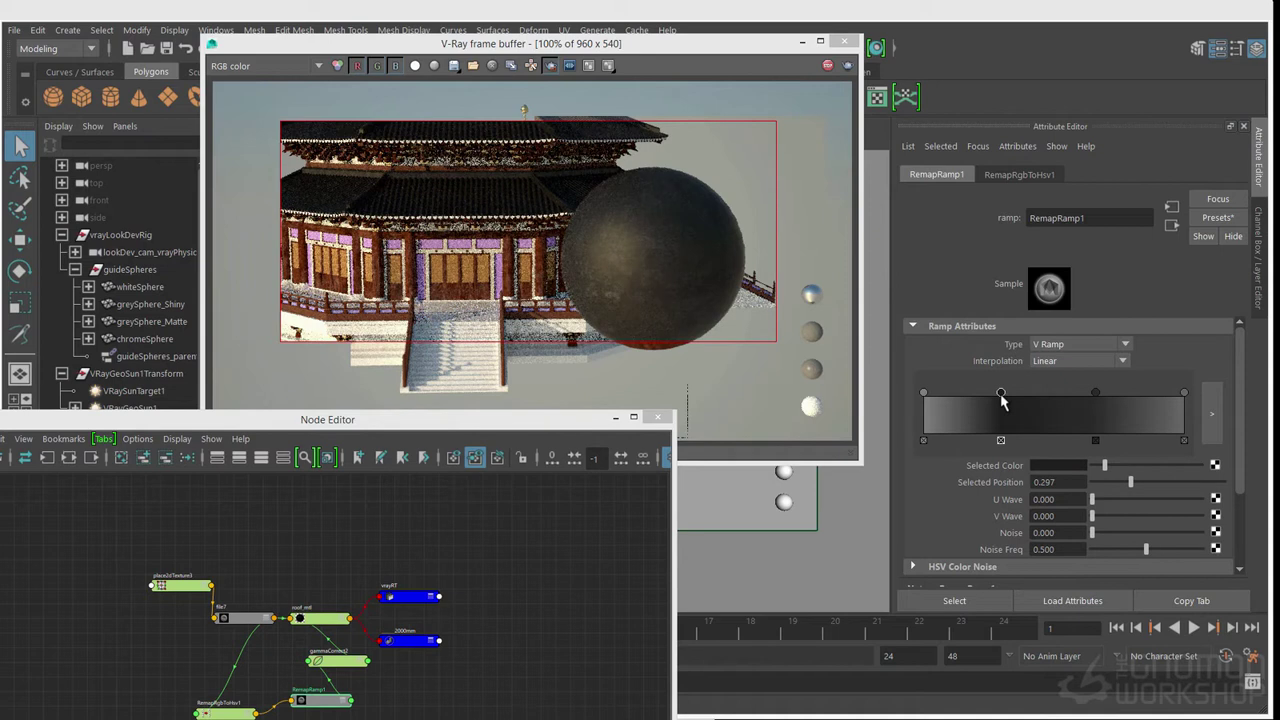
Remove RemapRamp1's second dark stop, place the remaining one at position 0.202, and adjust the grey end colours
{"action": "left_click_drag", "start_coordinate": [1104, 466], "coordinate": [1133, 466]}
{"action": "left_click", "coordinate": [1096, 440]}
{"action": "left_click", "coordinate": [923, 392]}
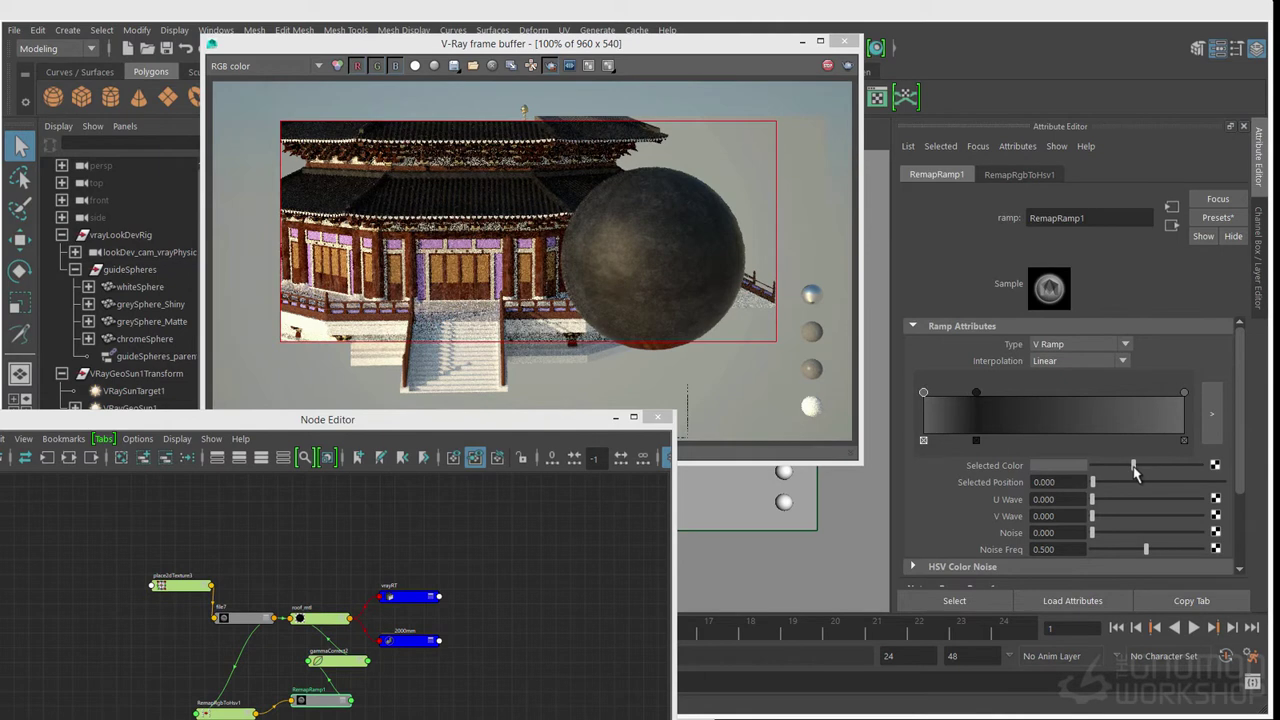
{"action": "left_click", "coordinate": [1184, 392]}
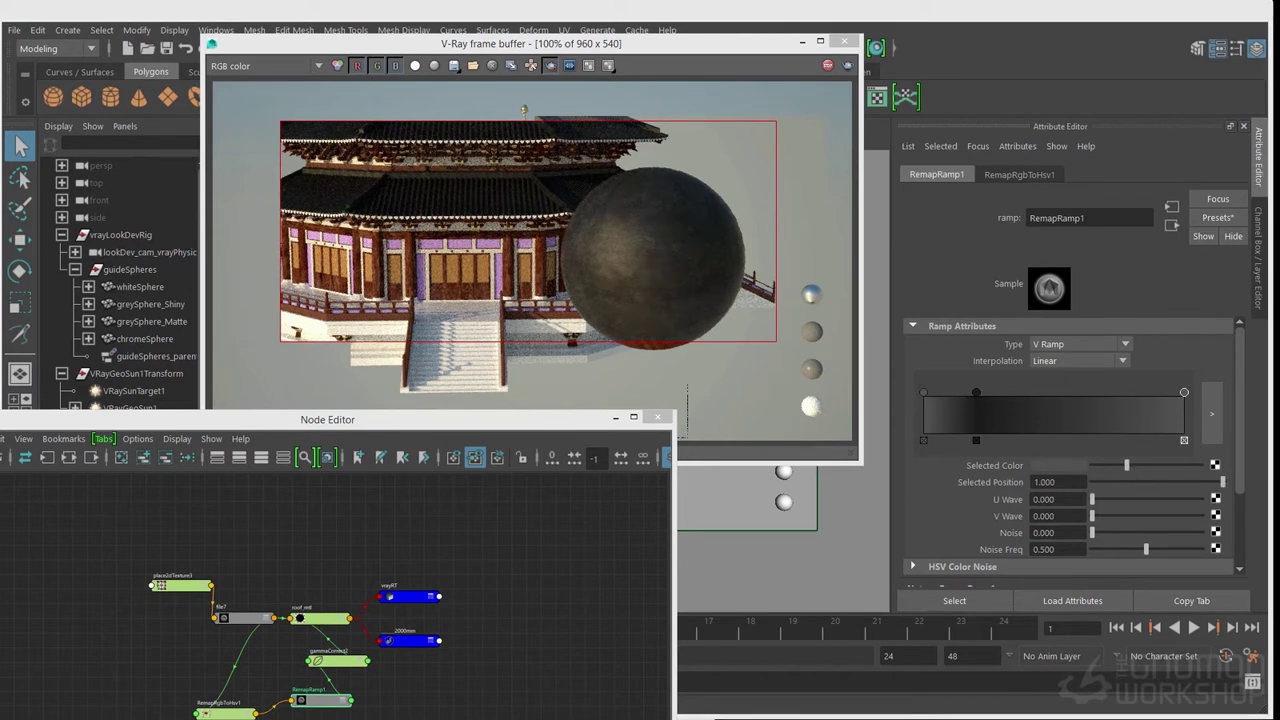
Move the file7 node clear of the roof network and lighten RemapRamp1's dark stop at position 0.202
{"action": "left_click_drag", "start_coordinate": [233, 625], "coordinate": [248, 588]}
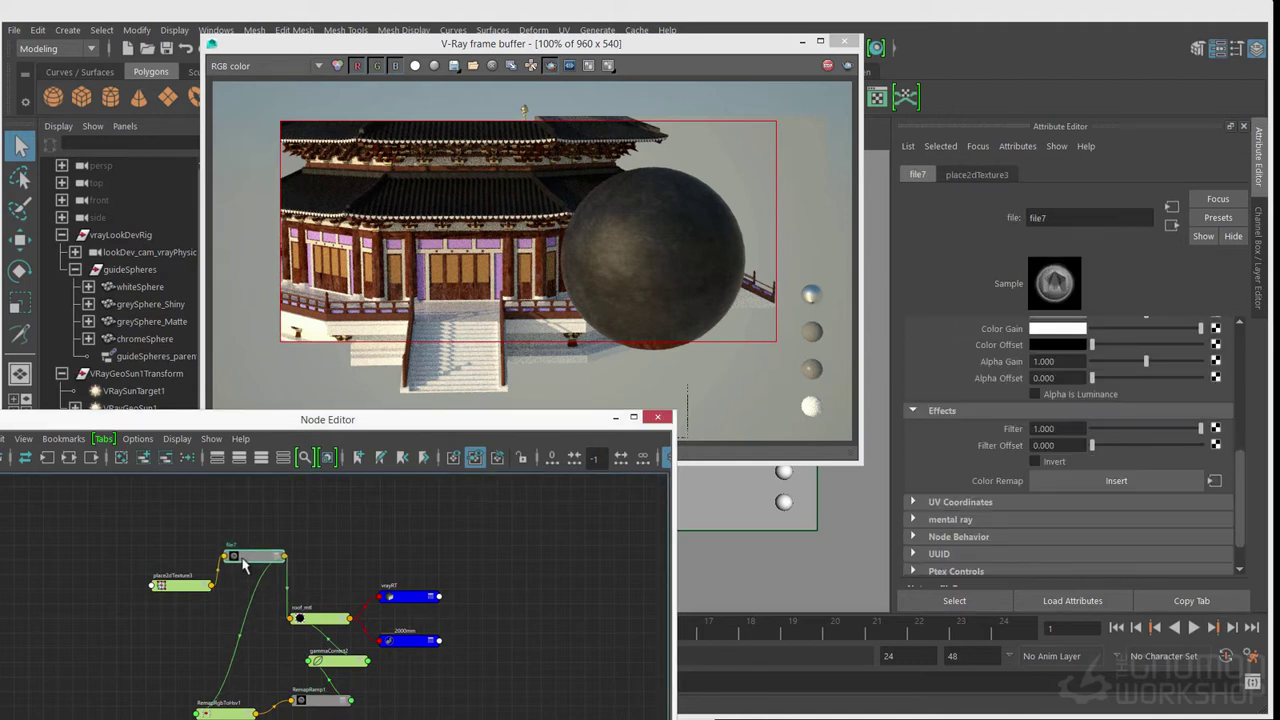
{"action": "left_click", "coordinate": [326, 702]}
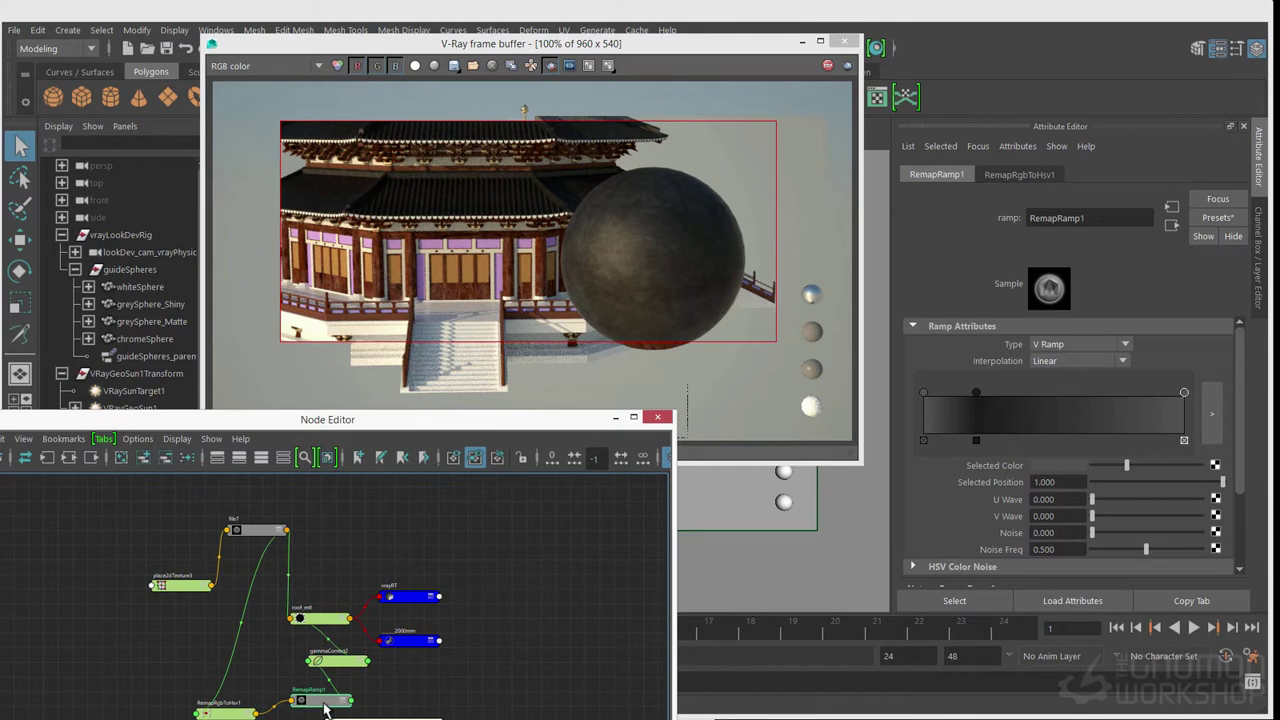
{"action": "left_click_drag", "start_coordinate": [0, 212], "coordinate": [838, 280]}
{"action": "scroll", "coordinate": [1046, 430], "scroll_direction": "up", "scroll_amount": 5}
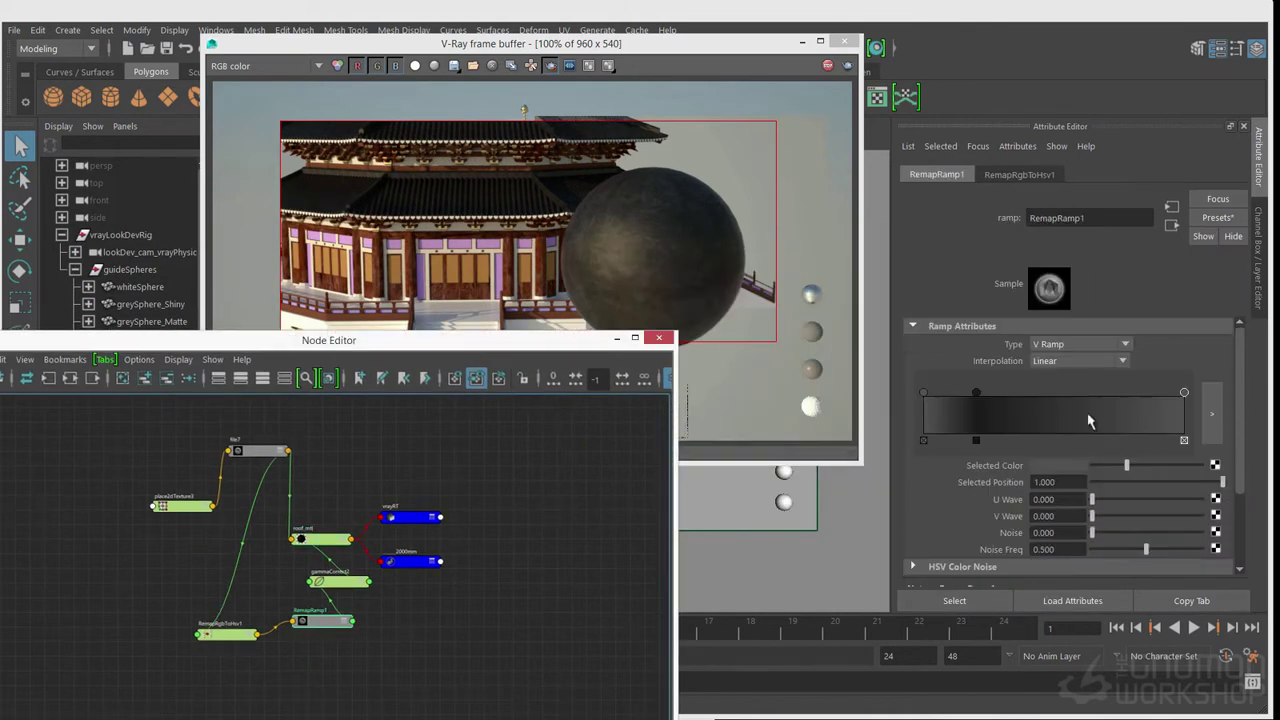
{"action": "left_click", "coordinate": [976, 392]}
{"action": "left_click_drag", "start_coordinate": [1100, 466], "coordinate": [1117, 470]}
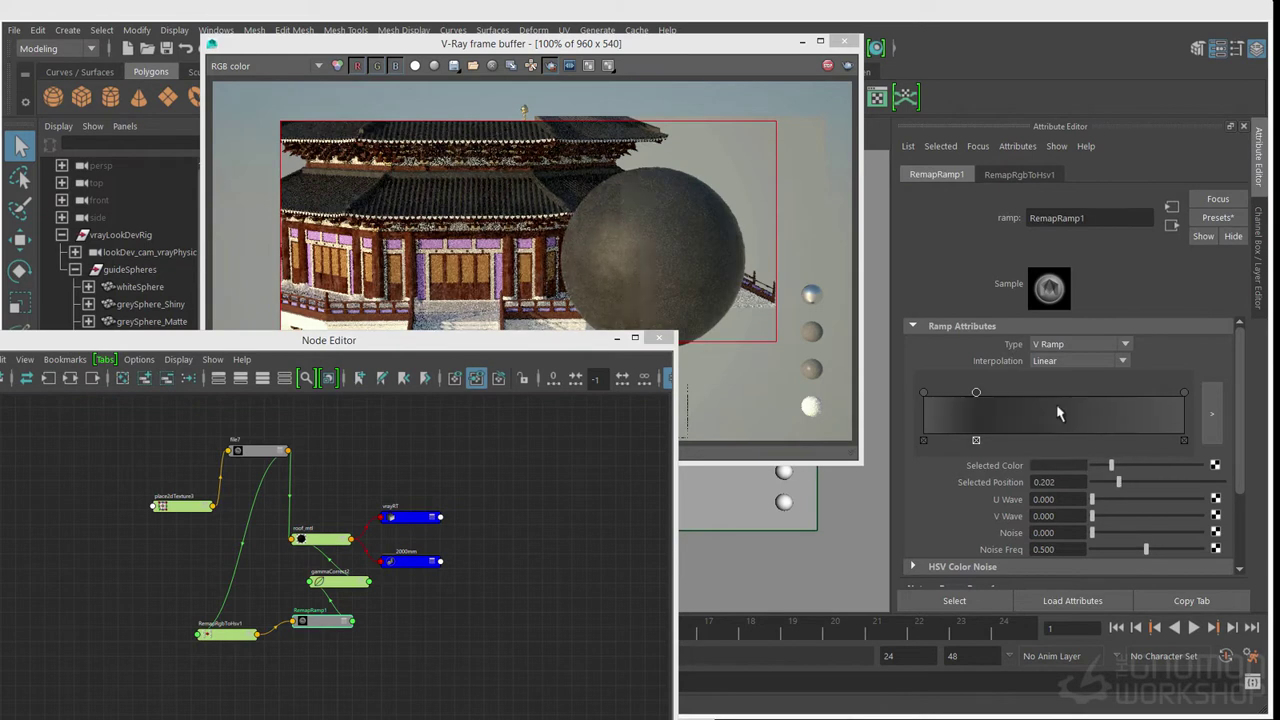
Move the vrayRT and 2000mm nodes away from roof_mtl to make room in the node network
{"action": "left_click", "coordinate": [420, 517]}
{"action": "left_click", "coordinate": [410, 561], "text": "shift"}
{"action": "left_click_drag", "start_coordinate": [410, 561], "coordinate": [501, 528]}
{"action": "left_click", "coordinate": [432, 554]}
{"action": "left_click", "coordinate": [428, 506]}
{"action": "left_click", "coordinate": [412, 594]}
{"action": "left_click_drag", "start_coordinate": [415, 506], "coordinate": [555, 528]}
{"action": "left_click", "coordinate": [499, 484]}
{"action": "left_click", "coordinate": [496, 530], "text": "shift"}
Create a VRayMtl without its shading group, and add a VRayBlendMtl to the roof network
{"action": "left_click", "coordinate": [437, 575]}
{"action": "key", "text": "Tab"}
{"action": "type", "text": "VRayMtl"}
{"action": "key", "text": "Return"}
{"action": "left_click", "coordinate": [544, 585]}
{"action": "key", "text": "Delete"}
{"action": "key", "text": "Tab"}
{"action": "type", "text": "VRayBlendMtl"}
{"action": "key", "text": "Return"}
Connect roof_mtl as VRayBlendMtl1's base material and VRayMtl6 as its first coat material
{"action": "scroll", "coordinate": [481, 608], "scroll_direction": "up", "scroll_amount": 3}
{"action": "middle_click_drag", "start_coordinate": [1032, 421], "coordinate": [1030, 417]}
{"action": "middle_click_drag", "start_coordinate": [347, 500], "coordinate": [985, 367]}
{"action": "left_click_drag", "start_coordinate": [412, 561], "coordinate": [402, 609]}
Give VRayMtl6 a warm grey diffuse (H 40.976, S 0.152, V 0.5), a mid-grey reflection and 0.448 reflection glossiness
{"action": "left_click", "coordinate": [1057, 362]}
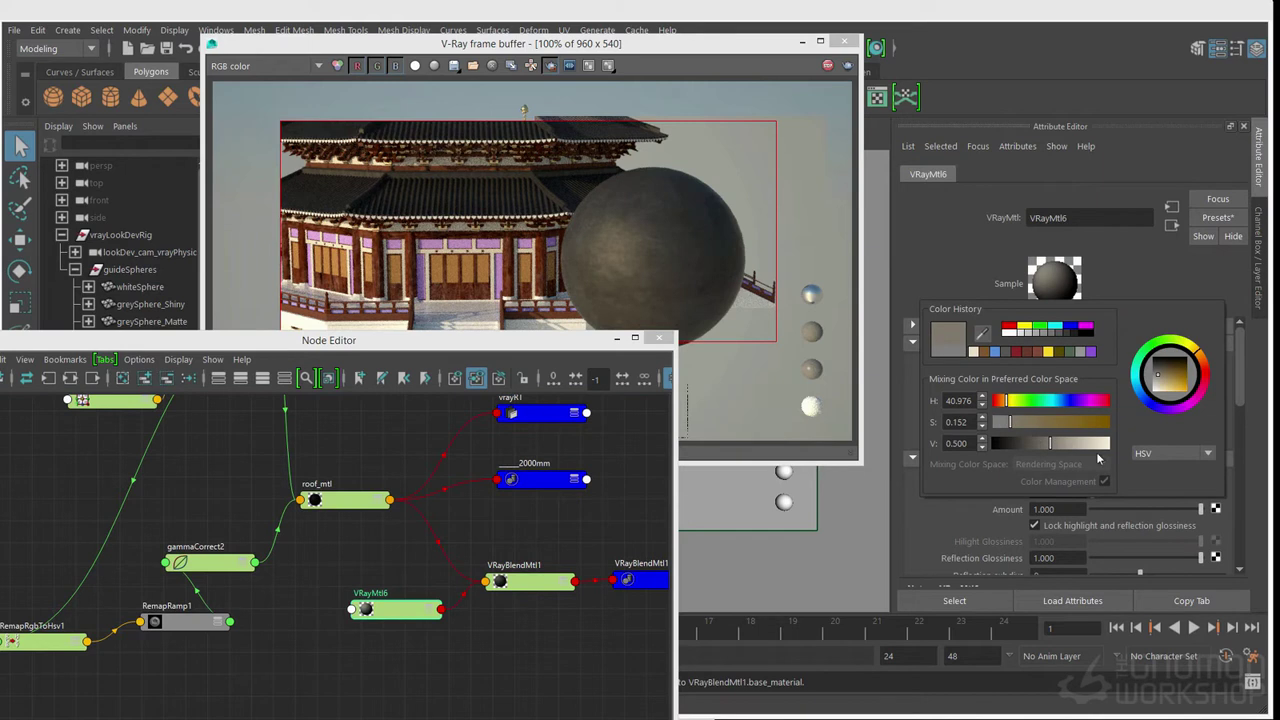
{"action": "left_click_drag", "start_coordinate": [1092, 493], "coordinate": [1140, 493]}
{"action": "left_click_drag", "start_coordinate": [1201, 558], "coordinate": [1131, 559]}
{"action": "scroll", "coordinate": [1133, 509], "scroll_direction": "down", "scroll_amount": 2}
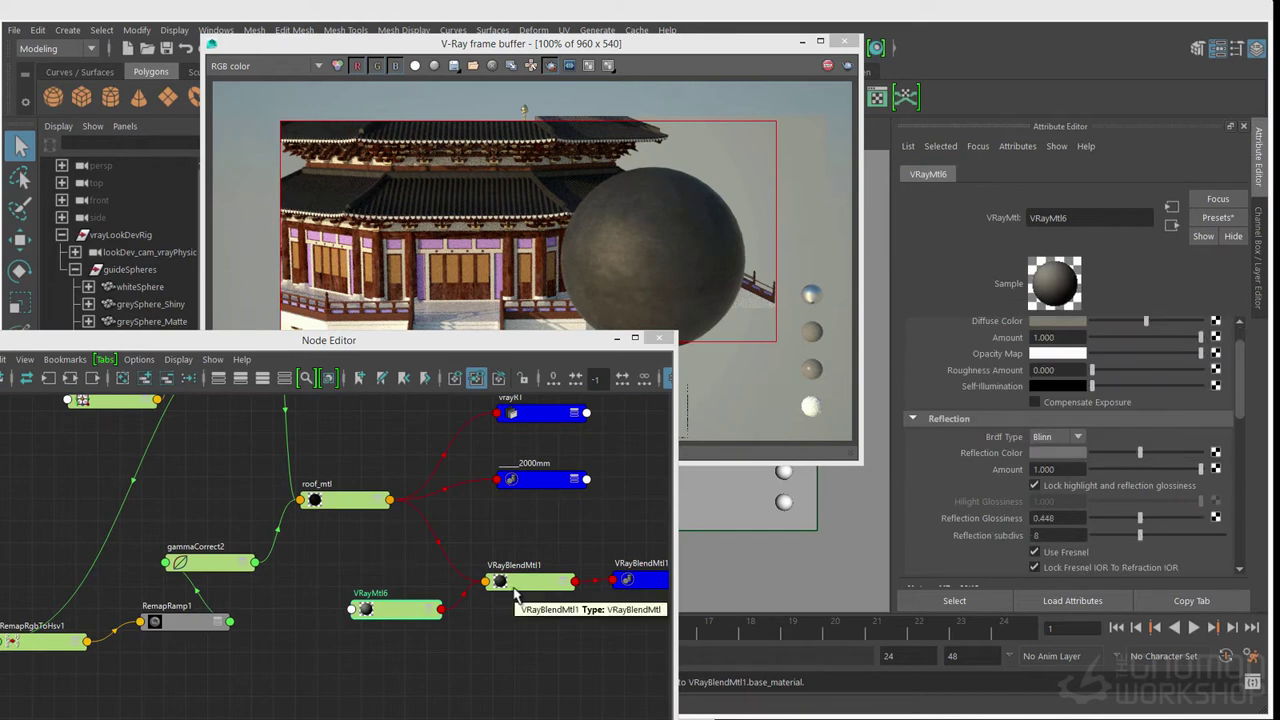
Connect VRayBlendMtl1 to the 2000mm shading group and delete the blend material's own shading group
{"action": "middle_click_drag", "start_coordinate": [513, 592], "coordinate": [546, 486]}
{"action": "left_click", "coordinate": [645, 582]}
{"action": "key", "text": "Delete"}
Create a file texture and load grunge_01_v001.jpg from the sourceimages folder into it
{"action": "left_click", "coordinate": [374, 612]}
{"action": "left_click", "coordinate": [392, 624]}
{"action": "key", "text": "Tab"}
{"action": "type", "text": "file"}
{"action": "key", "text": "Return"}
{"action": "scroll", "coordinate": [1008, 423], "scroll_direction": "up", "scroll_amount": 5}
{"action": "left_click", "coordinate": [1220, 398]}
{"action": "left_click", "coordinate": [840, 243]}
{"action": "left_click", "coordinate": [840, 243]}
{"action": "left_click", "coordinate": [396, 411]}
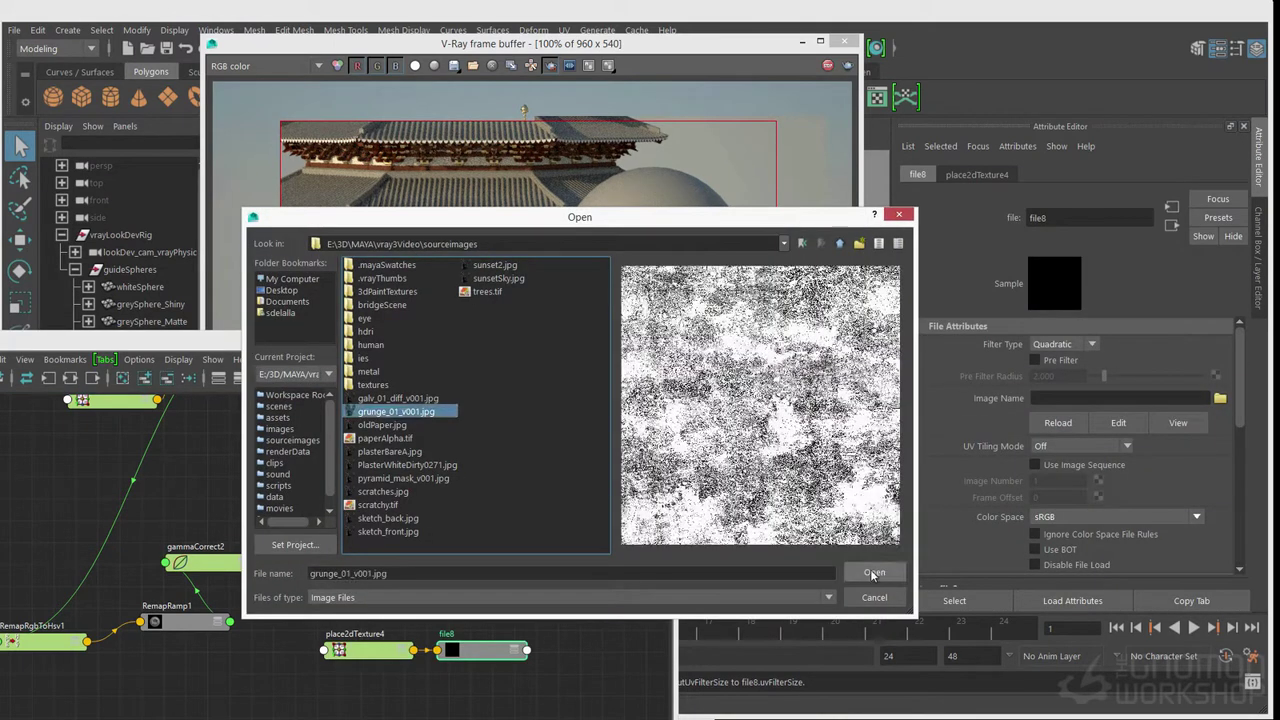
{"action": "left_click", "coordinate": [853, 577]}
Tidy the grunge file's placement node and insert a colour remap on file8
{"action": "right_click_drag", "start_coordinate": [474, 654], "coordinate": [435, 487]}
{"action": "left_click_drag", "start_coordinate": [374, 650], "coordinate": [347, 660]}
{"action": "left_click", "coordinate": [474, 654]}
{"action": "scroll", "coordinate": [997, 465], "scroll_direction": "down", "scroll_amount": 3}
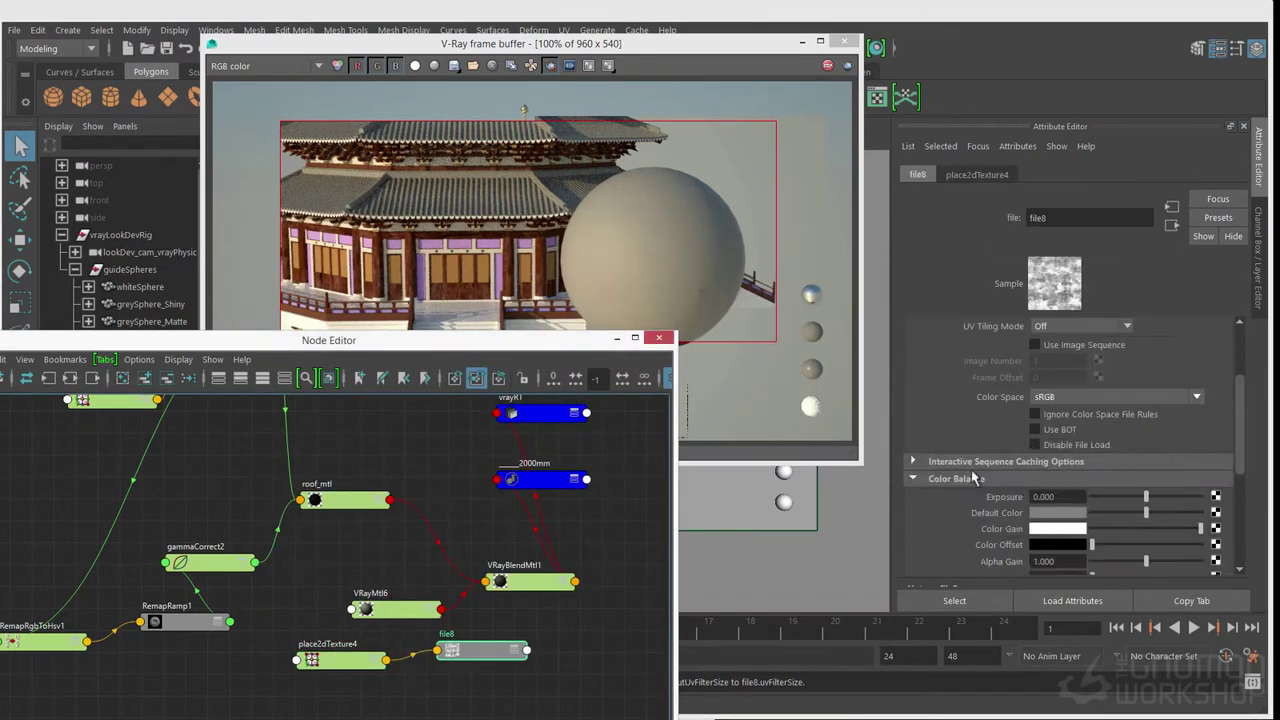
{"action": "scroll", "coordinate": [997, 465], "scroll_direction": "down", "scroll_amount": 5}
{"action": "left_click", "coordinate": [1089, 376]}
Set RemapRamp2's end colours to warm greys, with the start colour darker than the end
{"action": "left_click", "coordinate": [1074, 467]}
{"action": "left_click", "coordinate": [983, 460]}
{"action": "left_click", "coordinate": [1184, 393]}
{"action": "left_click", "coordinate": [1084, 463]}
{"action": "left_click", "coordinate": [989, 455]}
{"action": "left_click", "coordinate": [924, 394]}
{"action": "left_click_drag", "start_coordinate": [1147, 466], "coordinate": [1119, 467]}
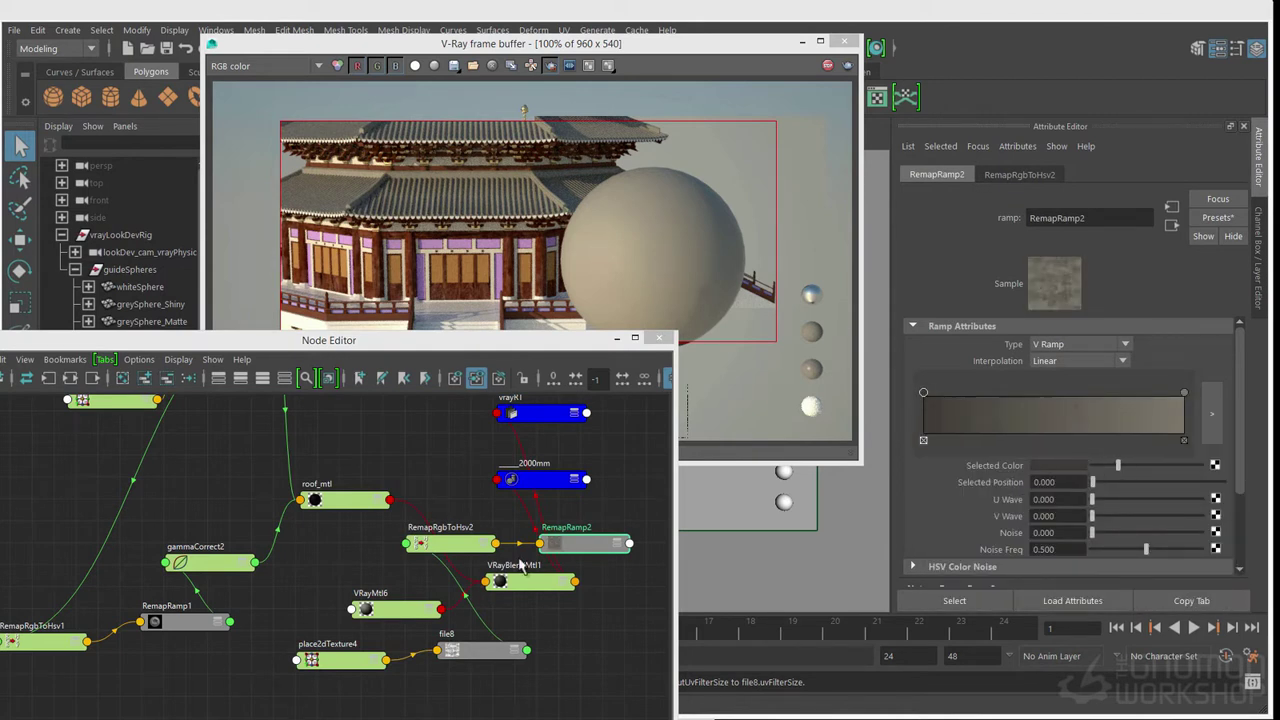
Arrange the grunge texture nodes below the materials and connect RemapRamp2 to VRayMtl6's diffuse colour
{"action": "middle_click_drag", "start_coordinate": [570, 546], "coordinate": [575, 531], "text": "alt"}
{"action": "left_click_drag", "start_coordinate": [471, 634], "coordinate": [417, 699]}
{"action": "left_click_drag", "start_coordinate": [348, 645], "coordinate": [256, 717]}
{"action": "left_click_drag", "start_coordinate": [455, 528], "coordinate": [543, 657]}
{"action": "left_click_drag", "start_coordinate": [591, 527], "coordinate": [637, 621]}
{"action": "left_click_drag", "start_coordinate": [543, 657], "coordinate": [522, 653]}
{"action": "left_click", "coordinate": [391, 599]}
{"action": "middle_click_drag", "start_coordinate": [634, 622], "coordinate": [1056, 322]}
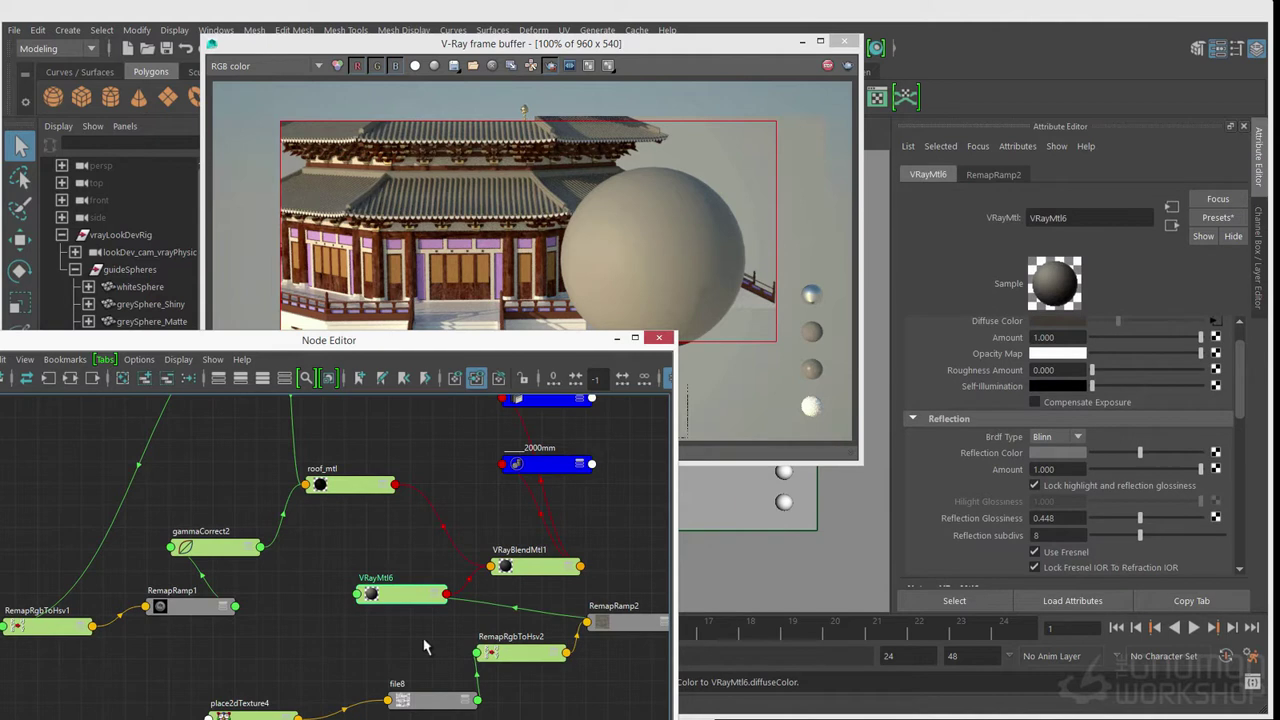
Set the grunge texture's repeat to 2 in place2dTexture4
{"action": "left_click", "coordinate": [256, 716]}
{"action": "double_click", "coordinate": [1057, 463]}
{"action": "type", "text": "2"}
{"action": "key", "text": "Tab"}
{"action": "left_click", "coordinate": [425, 704]}
{"action": "left_click", "coordinate": [1017, 146]}
Create a gamma correct node, connect RemapRamp2 to its value, and set its gamma to 0.454 on all three channels
{"action": "left_click", "coordinate": [574, 606]}
{"action": "middle_click_drag", "start_coordinate": [626, 620], "coordinate": [1060, 344], "text": "alt"}
{"action": "left_click", "coordinate": [594, 568]}
{"action": "key", "text": "Tab"}
{"action": "type", "text": "gamma"}
{"action": "key", "text": "Return"}
{"action": "double_click", "coordinate": [1060, 361]}
{"action": "type", "text": ".454"}
{"action": "key", "text": "Tab"}
{"action": "type", "text": "."}
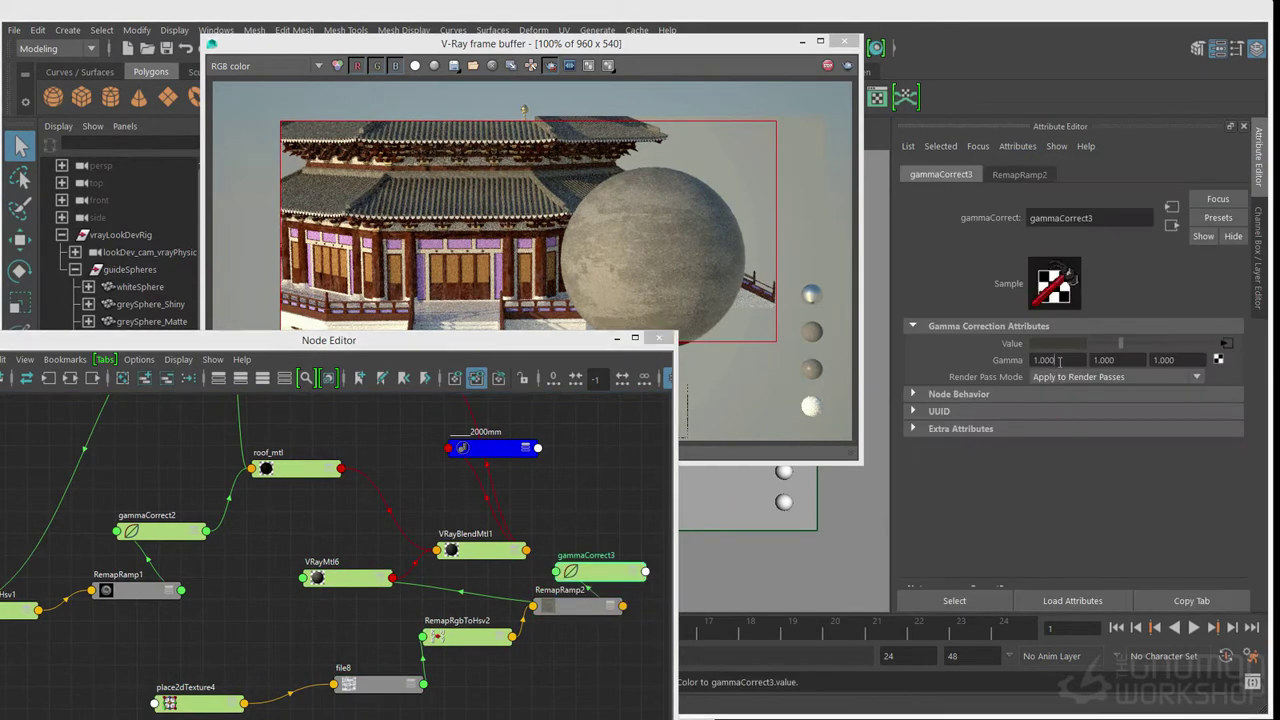
Connect gammaCorrect3 to VRayMtl6's diffuse colour and space out the RemapRamp2 and RemapRgbToHsv2 nodes
{"action": "left_click_drag", "start_coordinate": [580, 606], "coordinate": [579, 625]}
{"action": "left_click_drag", "start_coordinate": [584, 578], "coordinate": [585, 578]}
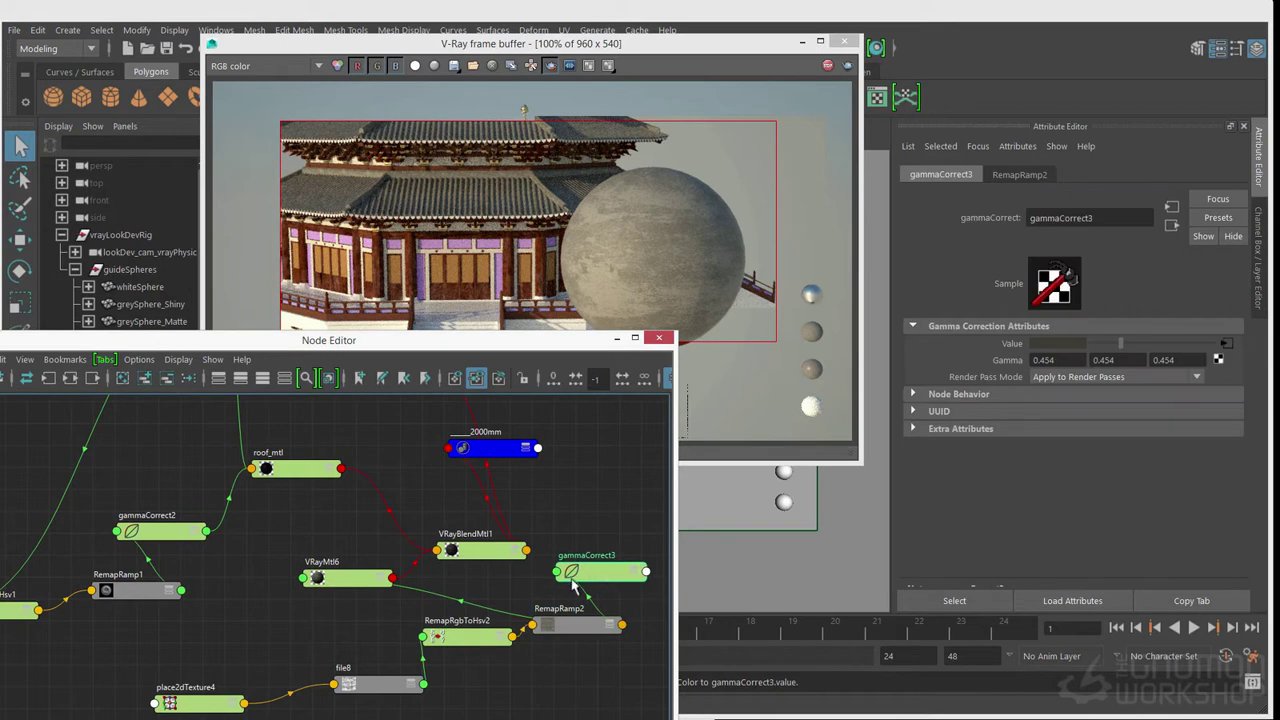
{"action": "left_click_drag", "start_coordinate": [579, 623], "coordinate": [583, 637]}
{"action": "left_click_drag", "start_coordinate": [476, 637], "coordinate": [484, 653]}
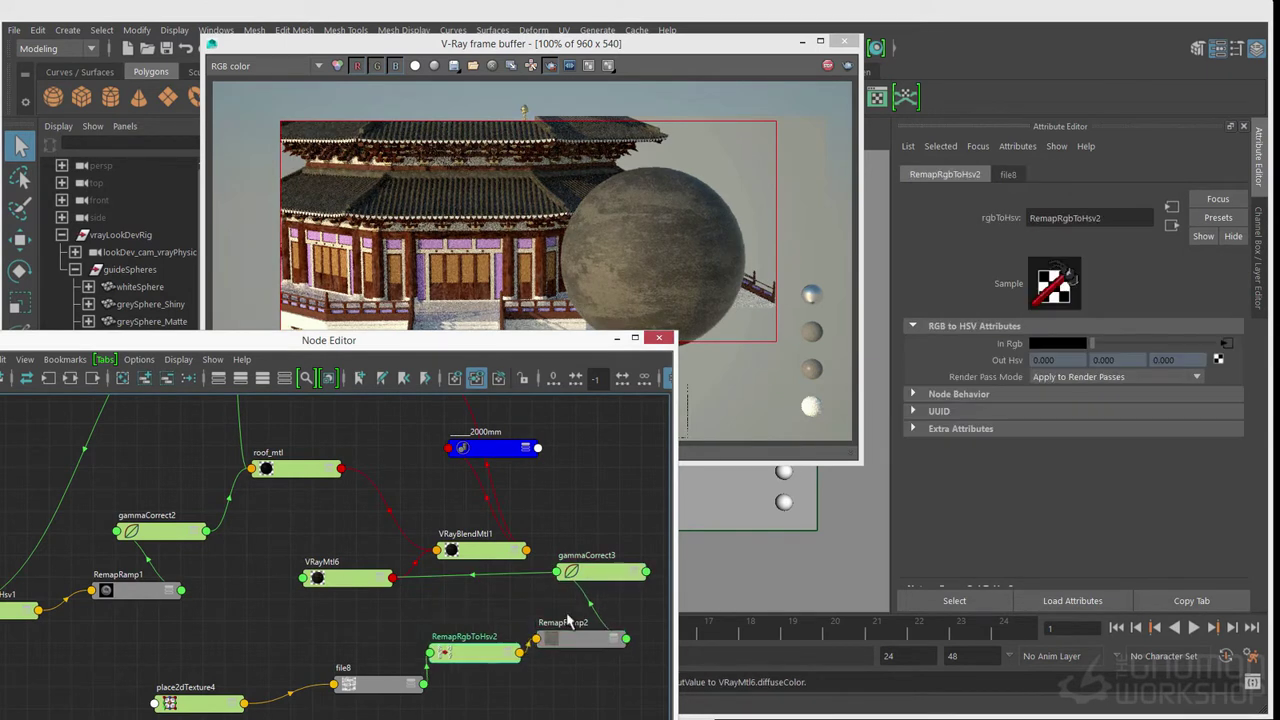
Create a Solid Fractal texture and connect it to VRayBlendMtl1's first blend amount
{"action": "left_click", "coordinate": [476, 552]}
{"action": "left_click", "coordinate": [306, 550]}
{"action": "key", "text": "Tab"}
{"action": "type", "text": "solid"}
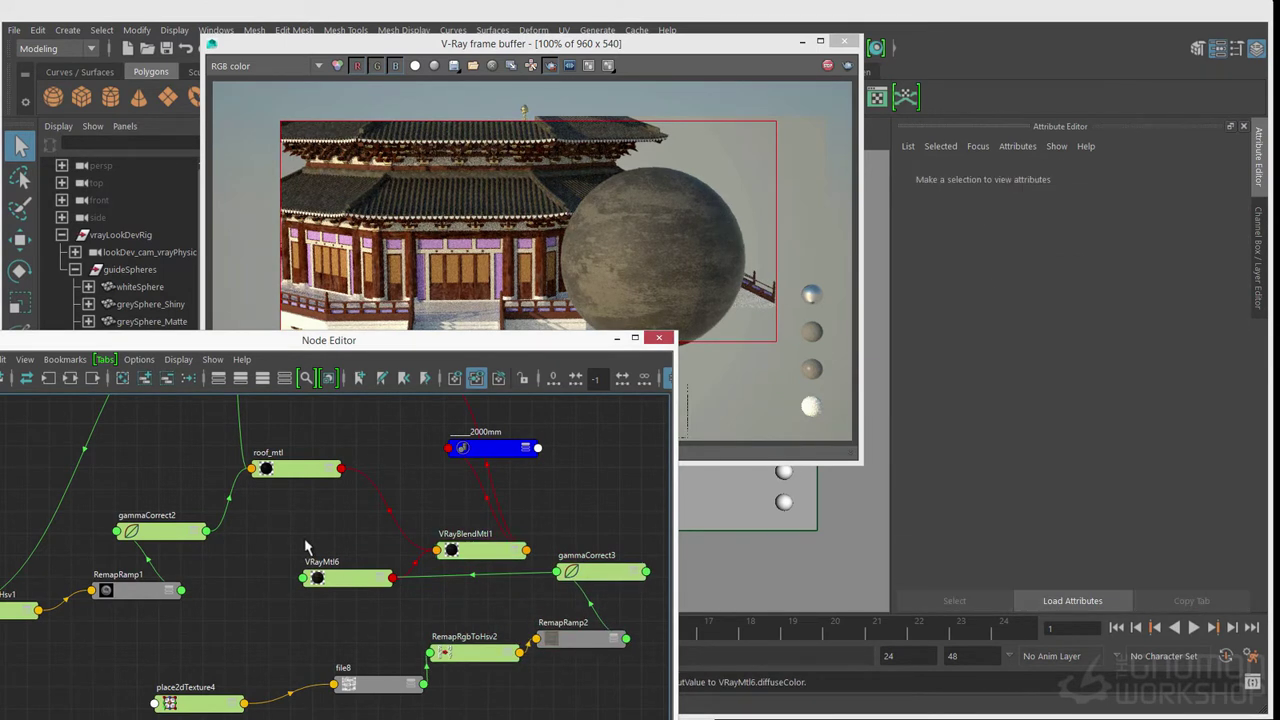
{"action": "key", "text": "Return"}
{"action": "left_click_drag", "start_coordinate": [345, 551], "coordinate": [295, 531]}
{"action": "left_click_drag", "start_coordinate": [475, 551], "coordinate": [463, 504]}
{"action": "left_click", "coordinate": [475, 552]}
{"action": "middle_click_drag", "start_coordinate": [449, 506], "coordinate": [1060, 431]}
{"action": "left_click_drag", "start_coordinate": [477, 502], "coordinate": [462, 498]}
Set the scale of the solid fractal's place3dTexture1 to 50 on all three axes
{"action": "left_click", "coordinate": [299, 543]}
{"action": "left_click", "coordinate": [1073, 380]}
{"action": "left_click", "coordinate": [1165, 377]}
{"action": "type", "text": "50"}
{"action": "key", "text": "Return"}
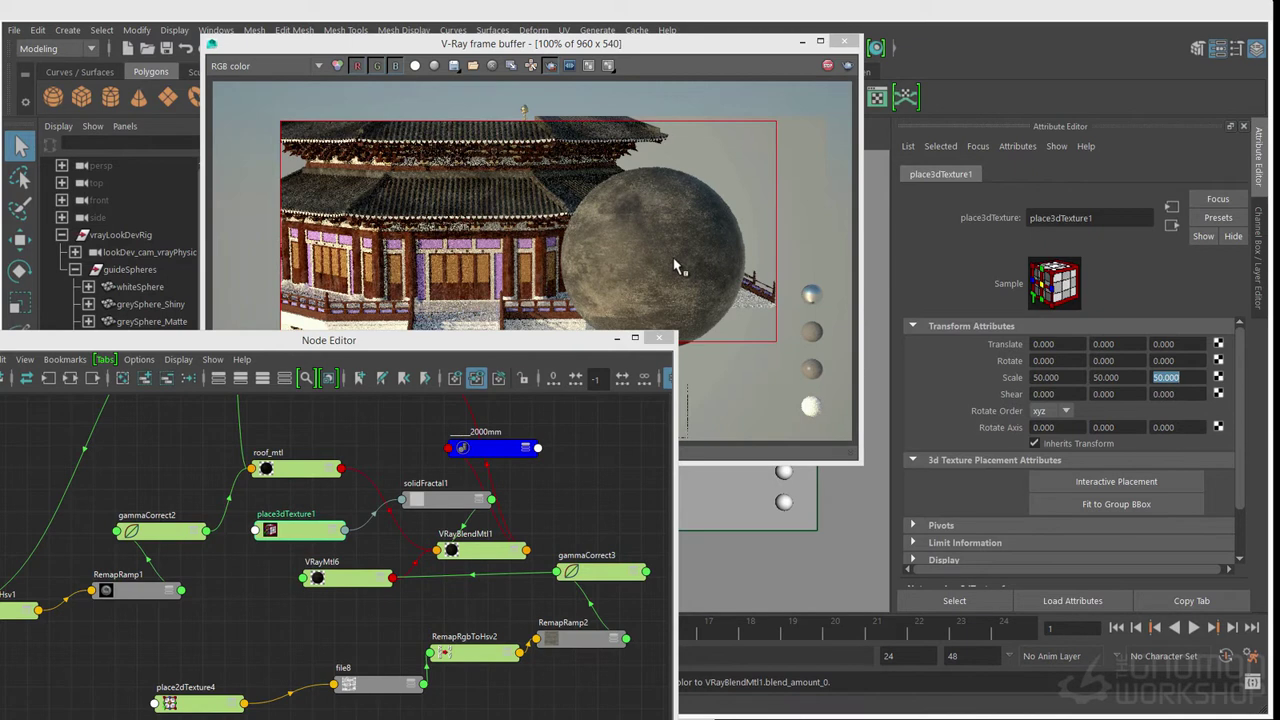
Darken the colour gain of solidFractal1 slightly
{"action": "left_click", "coordinate": [445, 499]}
{"action": "scroll", "coordinate": [1148, 445], "scroll_direction": "down", "scroll_amount": 3}
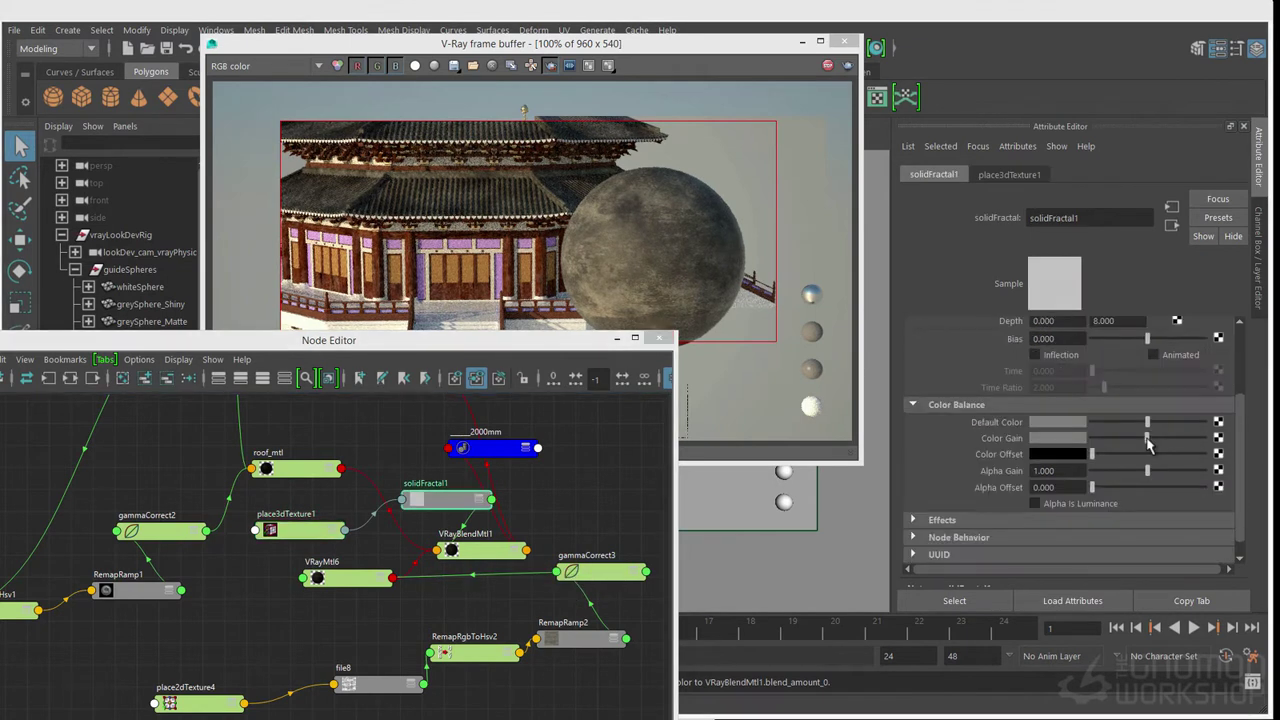
{"action": "left_click", "coordinate": [1148, 445]}
{"action": "left_click_drag", "start_coordinate": [1148, 445], "coordinate": [1131, 445]}
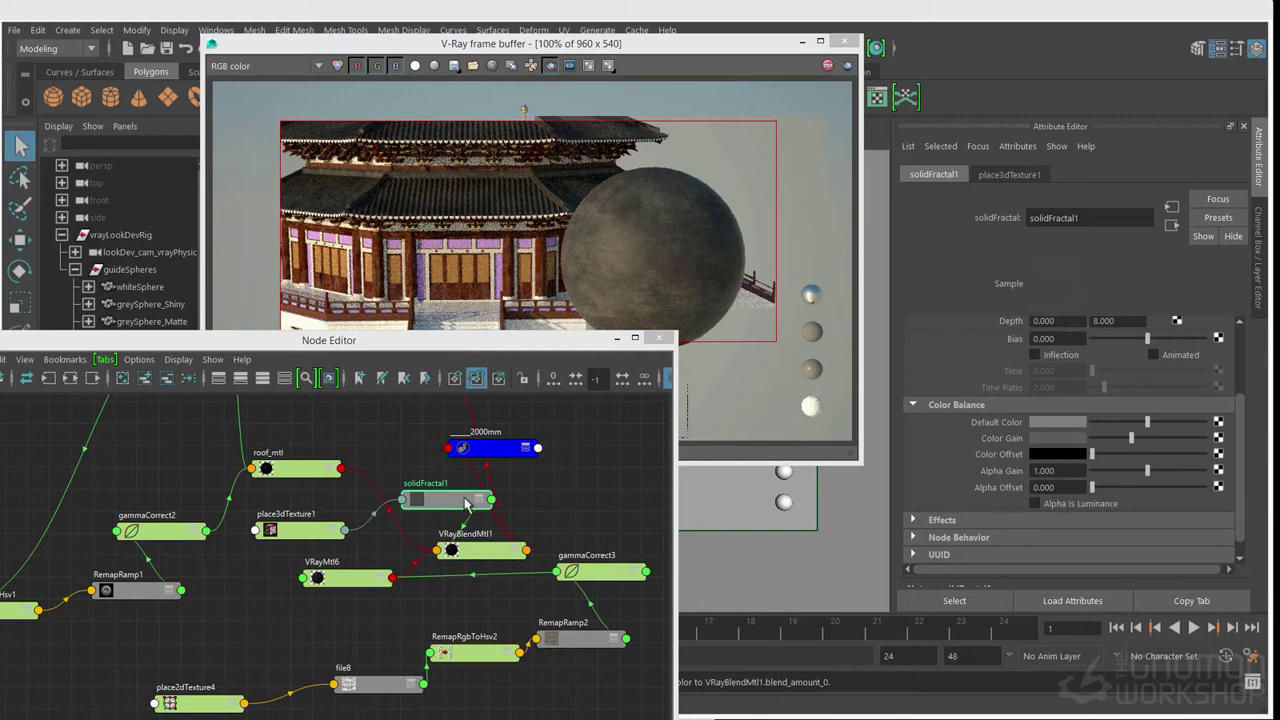
Create a VRayDirt texture and connect it to the colour offset of solidFractal1
{"action": "left_click", "coordinate": [412, 617]}
{"action": "key", "text": "Tab"}
{"action": "type", "text": "vraydirt"}
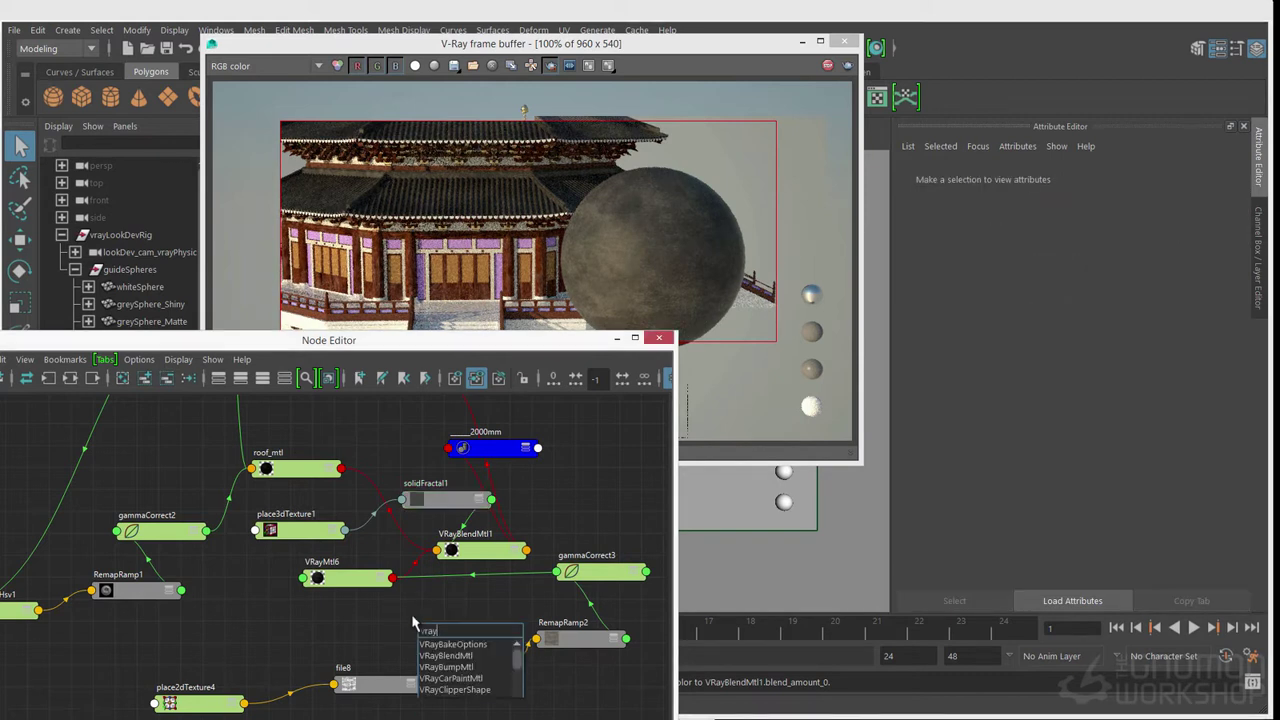
{"action": "key", "text": "Return"}
{"action": "left_click_drag", "start_coordinate": [462, 627], "coordinate": [286, 620]}
{"action": "left_click_drag", "start_coordinate": [556, 627], "coordinate": [440, 606]}
{"action": "left_click", "coordinate": [1085, 302]}
{"action": "left_click", "coordinate": [445, 498]}
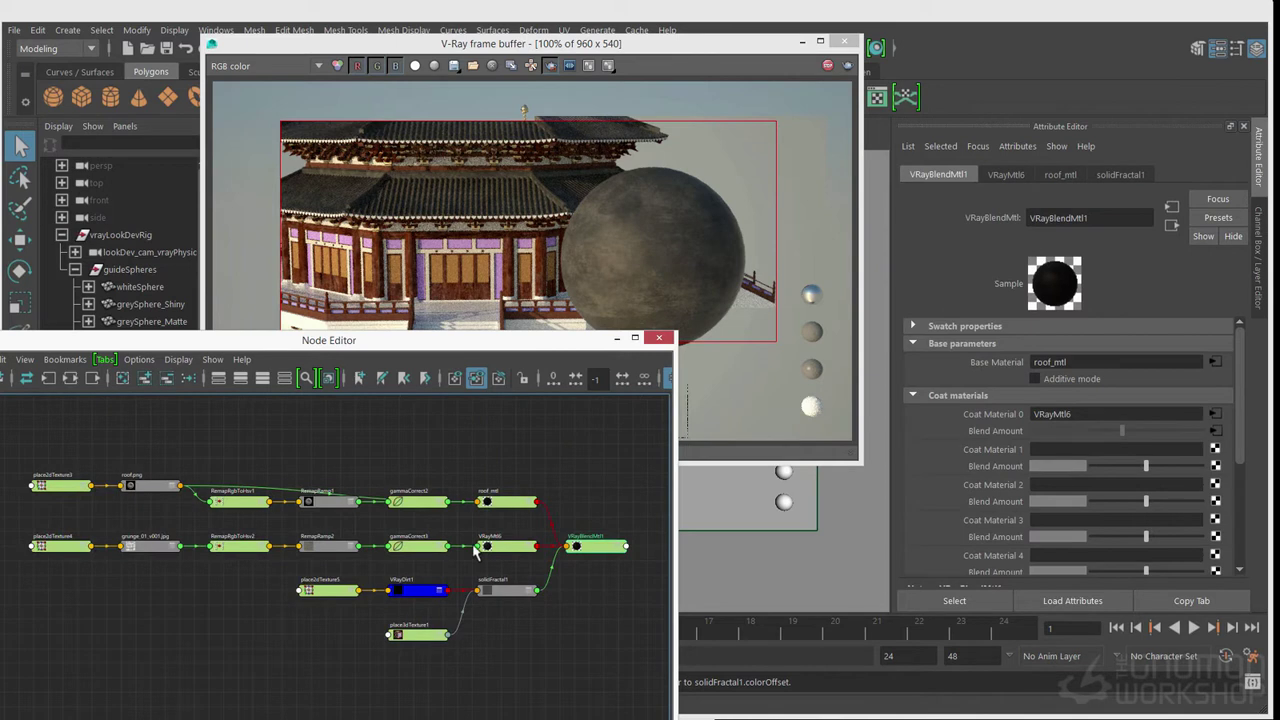
Rename VRayMtl6 to roofDirt_mtl
{"action": "double_click", "coordinate": [1077, 218]}
{"action": "type", "text": "roofDirt_mtl"}
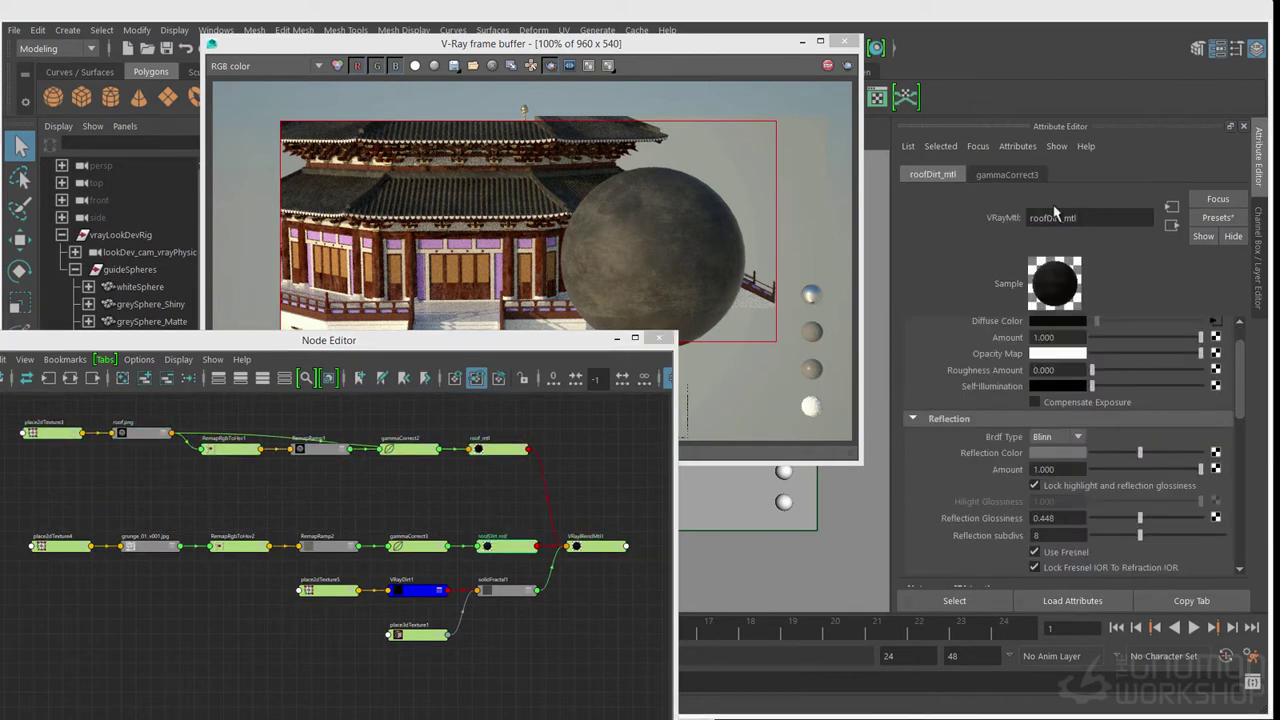
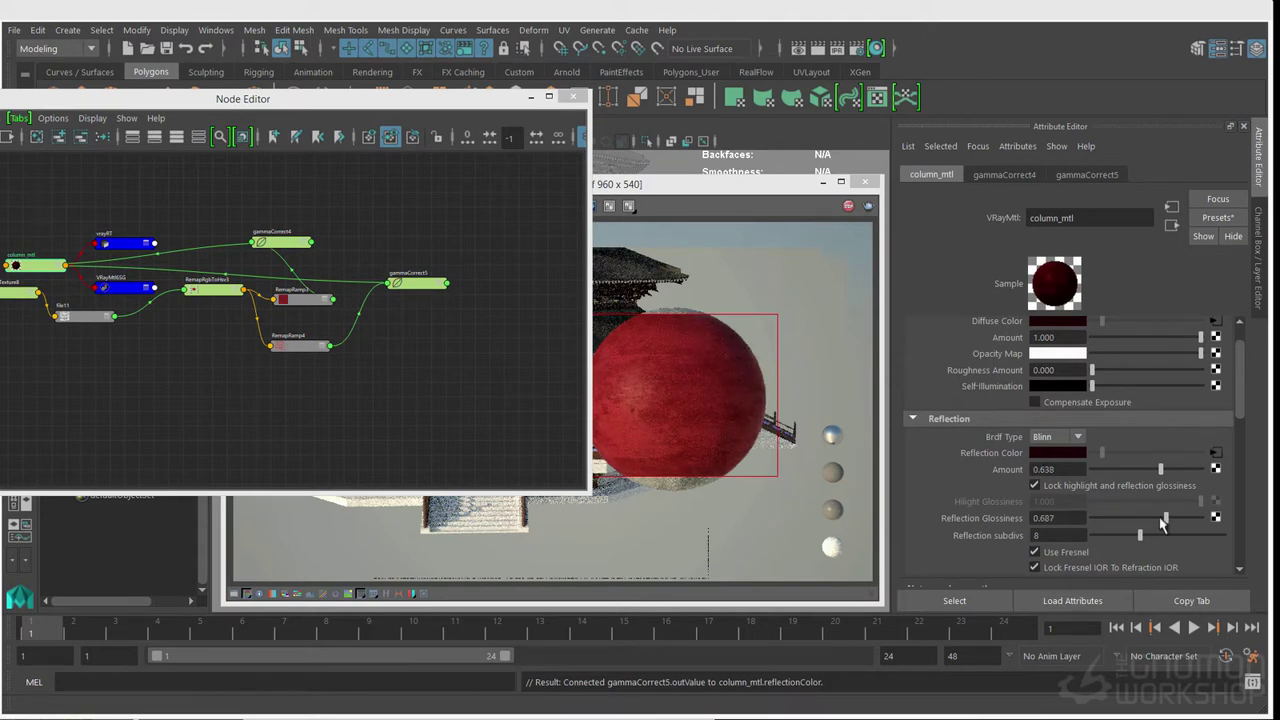
Duplicate RemapRamp4 with its input connections and place the copy below it in the column network
{"action": "left_click", "coordinate": [293, 347]}
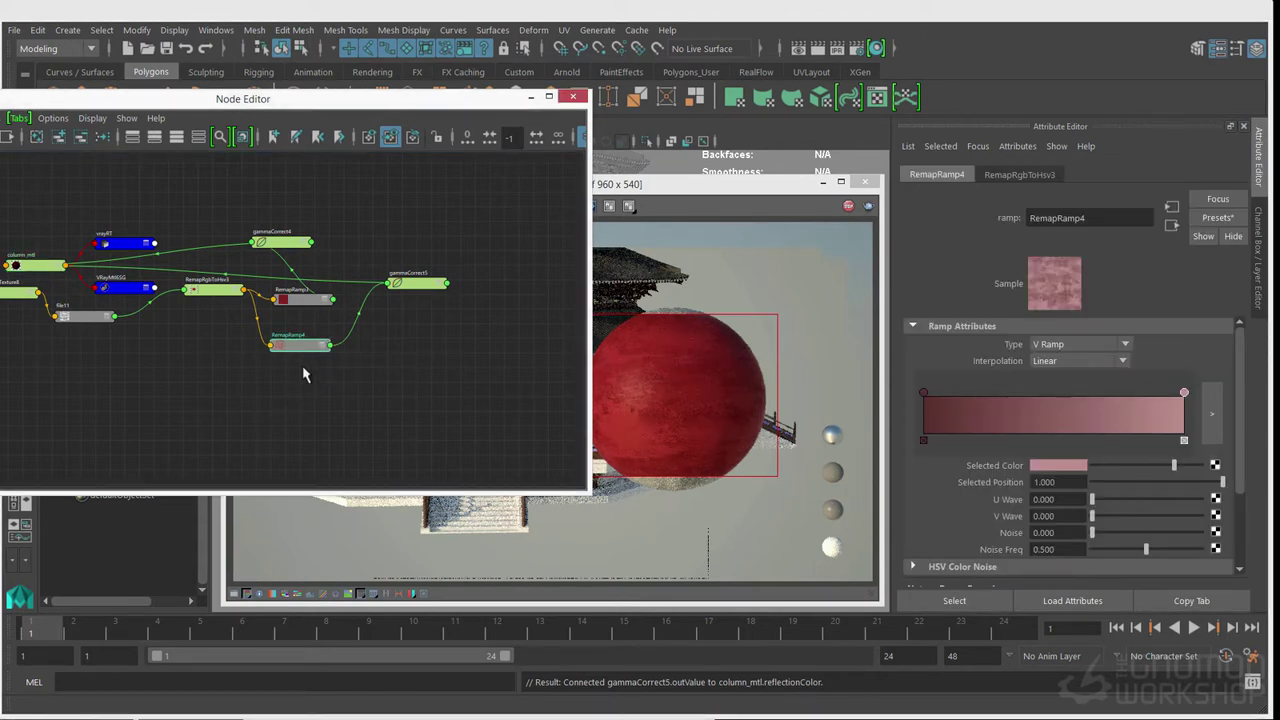
{"action": "left_click", "coordinate": [44, 30]}
{"action": "left_click", "coordinate": [92, 302]}
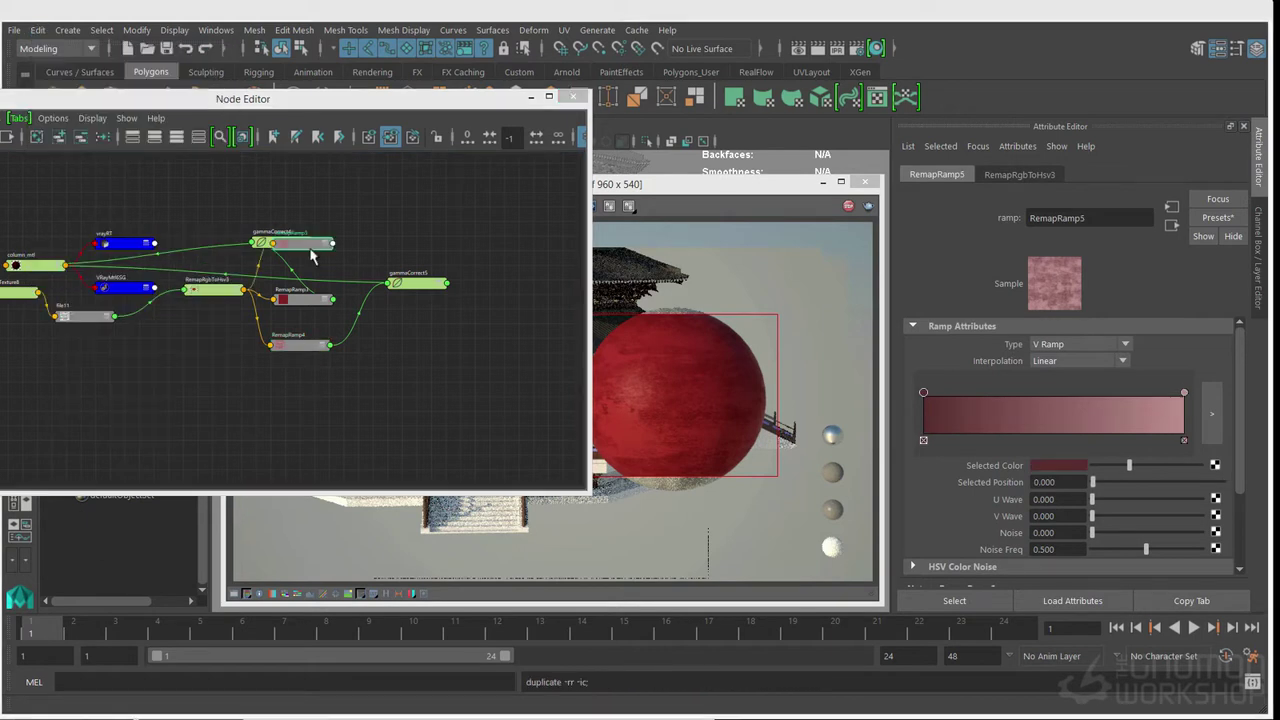
{"action": "left_click_drag", "start_coordinate": [307, 243], "coordinate": [328, 389]}
Turn RemapRamp5 into a greyscale ramp by setting its start to 50% grey and desaturating its end colour
{"action": "left_click", "coordinate": [1056, 466]}
{"action": "double_click", "coordinate": [971, 552]}
{"action": "type", "text": "5"}
{"action": "key", "text": "Return"}
{"action": "left_click_drag", "start_coordinate": [1047, 531], "coordinate": [957, 527]}
{"action": "left_click", "coordinate": [1184, 393]}
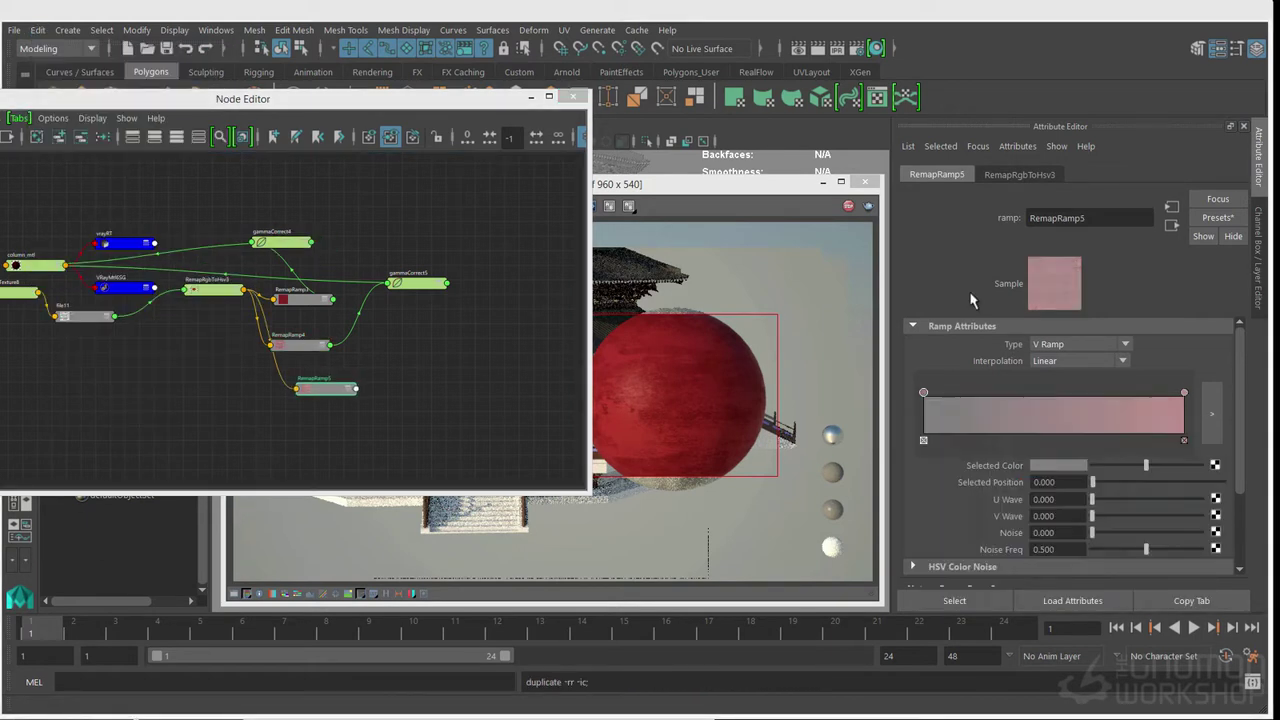
{"action": "left_click", "coordinate": [1077, 466]}
{"action": "left_click_drag", "start_coordinate": [1050, 530], "coordinate": [978, 530]}
Connect RemapRamp5 to column_mtl's reflection glossiness and bump map, and align its node under RemapRamp4
{"action": "left_click", "coordinate": [40, 265]}
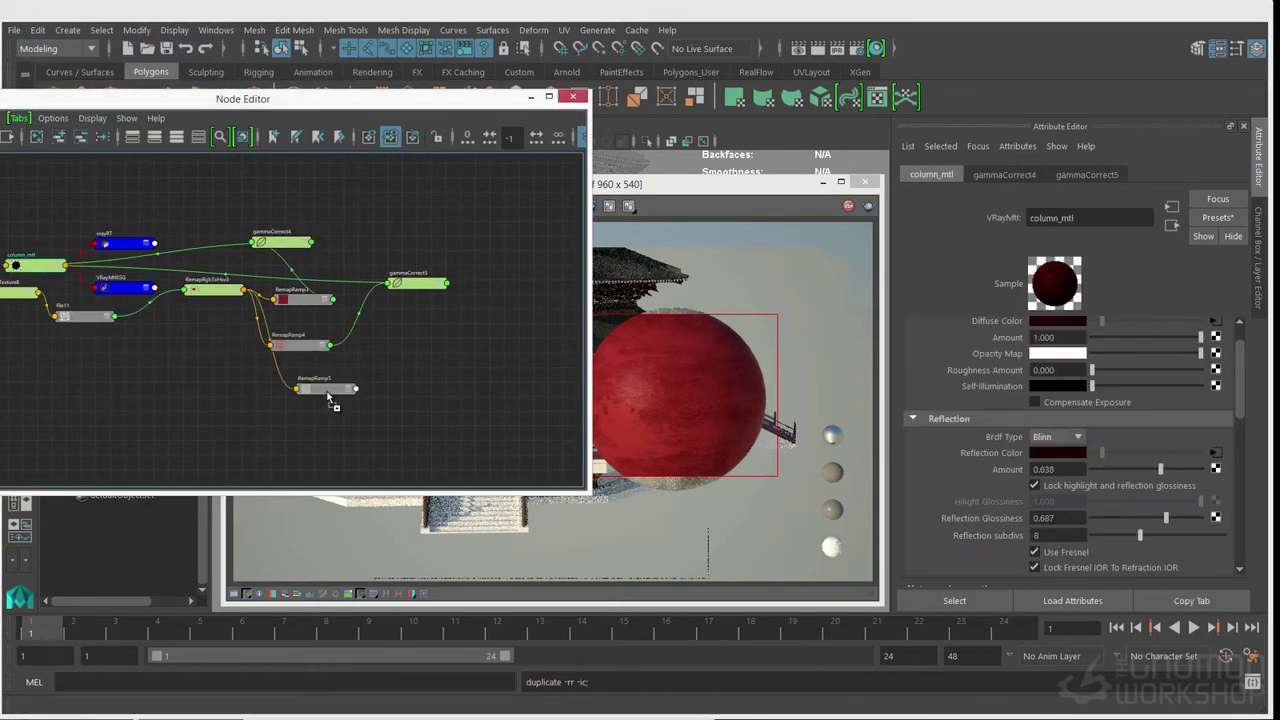
{"action": "middle_click_drag", "start_coordinate": [326, 398], "coordinate": [1058, 518]}
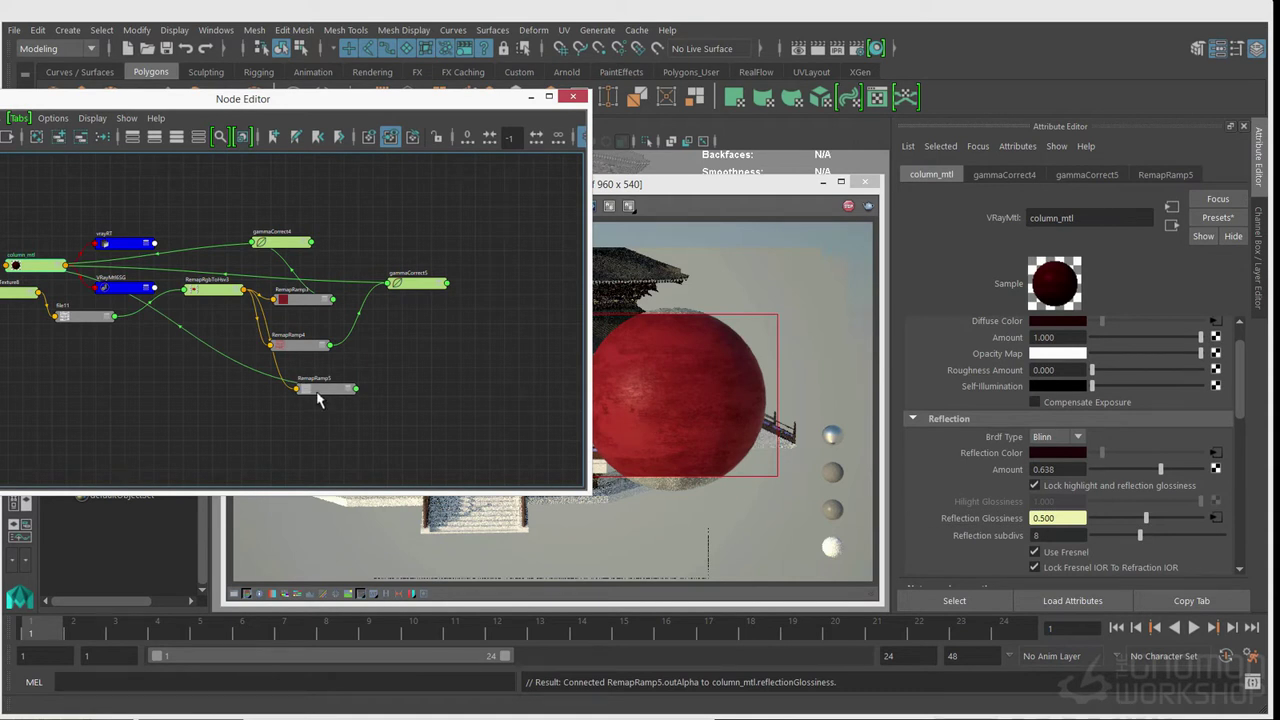
{"action": "left_click_drag", "start_coordinate": [318, 400], "coordinate": [295, 402]}
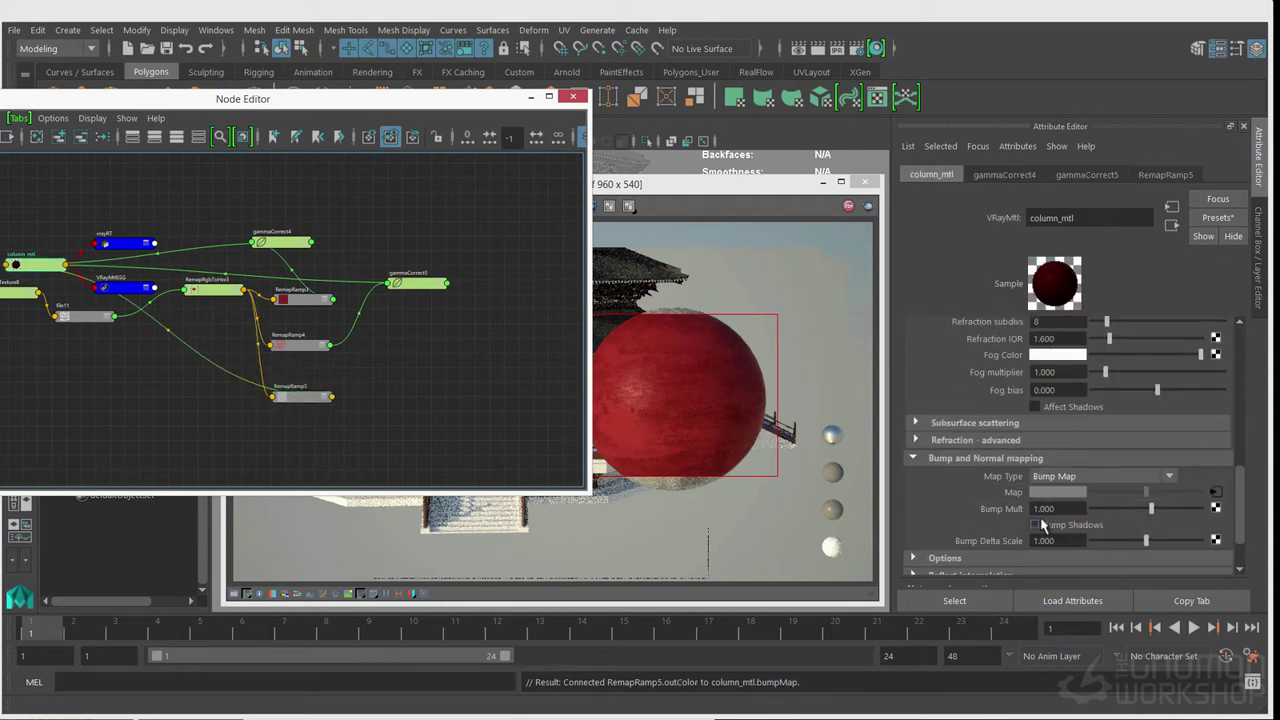
Duplicate RemapRamp5 with its input connections and connect the copy to column_mtl's bump map
{"action": "left_click", "coordinate": [306, 399]}
{"action": "left_click", "coordinate": [37, 30]}
{"action": "left_click", "coordinate": [92, 310]}
{"action": "left_click_drag", "start_coordinate": [302, 375], "coordinate": [364, 441]}
{"action": "left_click", "coordinate": [40, 265]}
{"action": "middle_click_drag", "start_coordinate": [1021, 495], "coordinate": [1020, 494]}
Tighten RemapRamp6's gradient by moving its start stop to position 0.604 and its end stop slightly inward
{"action": "scroll", "coordinate": [975, 356], "scroll_direction": "up", "scroll_amount": 3}
{"action": "left_click_drag", "start_coordinate": [925, 394], "coordinate": [1006, 396]}
{"action": "left_click_drag", "start_coordinate": [1184, 394], "coordinate": [1148, 397]}
{"action": "left_click_drag", "start_coordinate": [1006, 393], "coordinate": [1085, 397]}
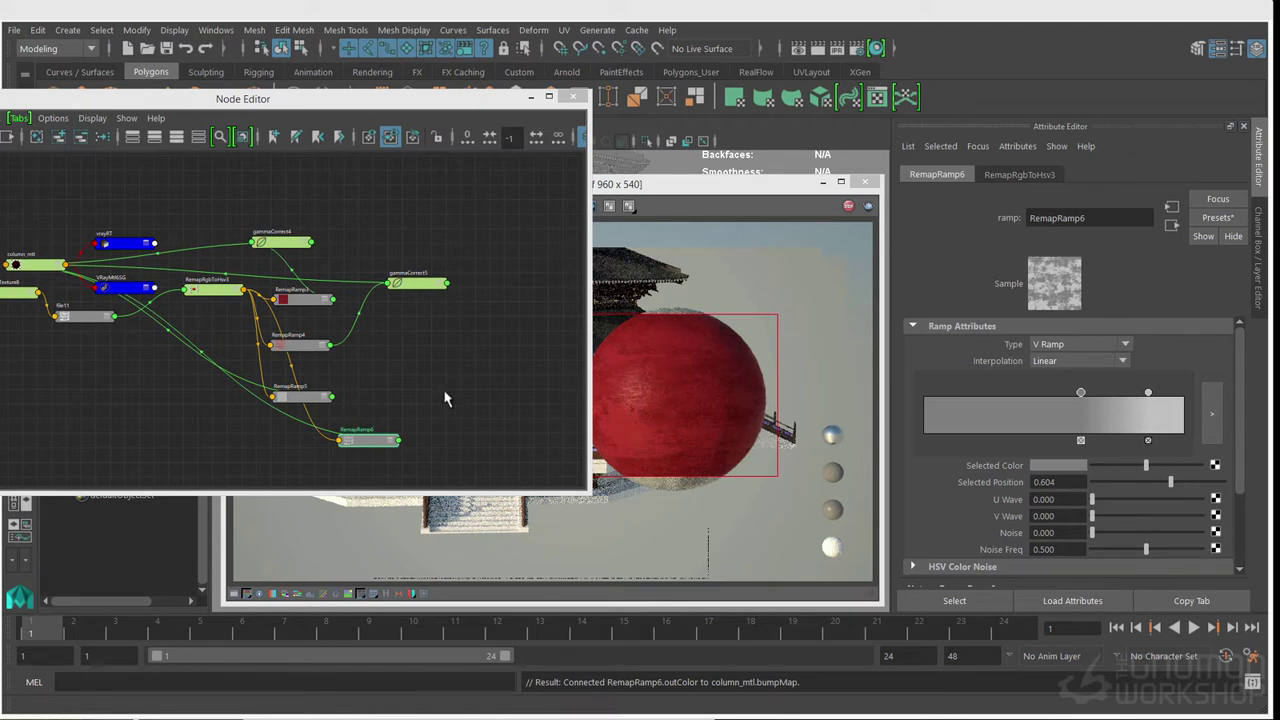
Reposition the node network and render windows, and make RemapRamp3's red colours lighter and less saturated
{"action": "left_click_drag", "start_coordinate": [335, 104], "coordinate": [134, 128]}
{"action": "left_click_drag", "start_coordinate": [700, 182], "coordinate": [797, 170]}
{"action": "left_click", "coordinate": [104, 324]}
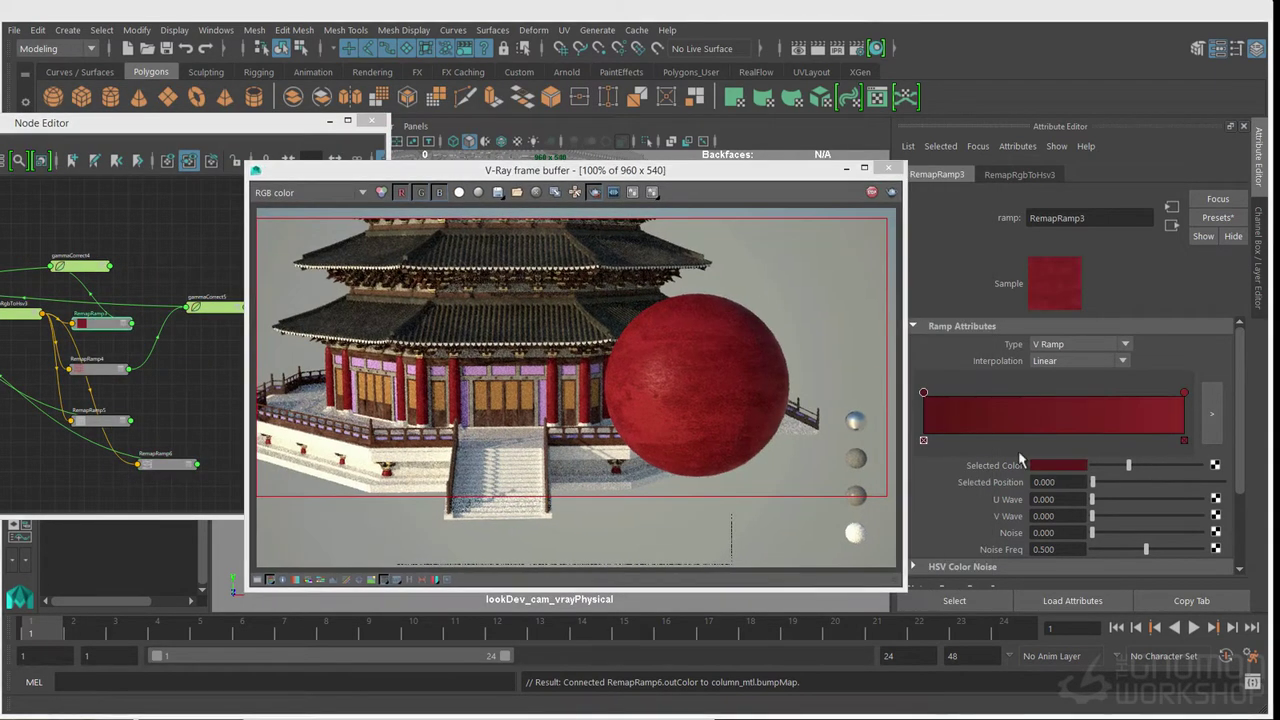
{"action": "left_click", "coordinate": [1058, 465]}
{"action": "left_click", "coordinate": [1184, 393]}
{"action": "left_click", "coordinate": [1088, 465]}
{"action": "left_click", "coordinate": [1066, 535]}
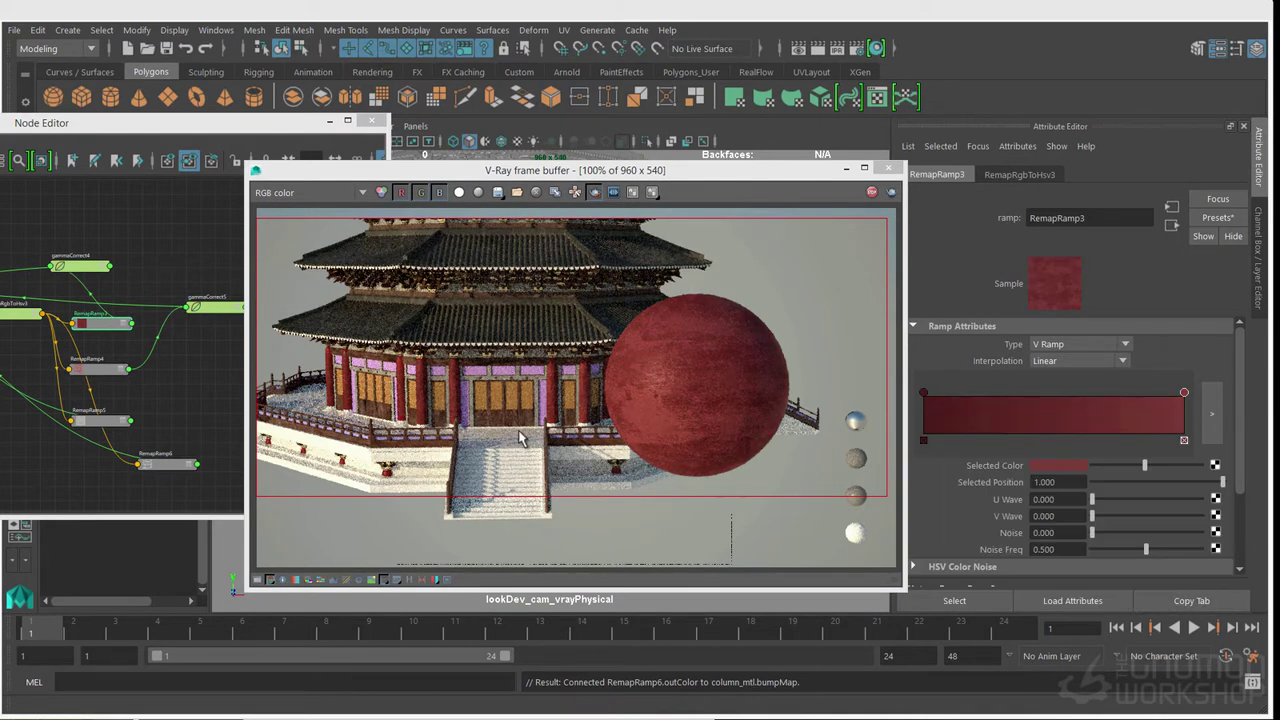
Move the render window clear of the viewport and select the door and wall frame mesh on the tower's lower storeys
{"action": "left_click_drag", "start_coordinate": [495, 177], "coordinate": [755, 222]}
{"action": "left_click", "coordinate": [472, 370]}
{"action": "left_click", "coordinate": [486, 463]}
{"action": "left_click", "coordinate": [480, 452]}
{"action": "left_click_drag", "start_coordinate": [590, 218], "coordinate": [667, 230]}
{"action": "left_click", "coordinate": [500, 382]}
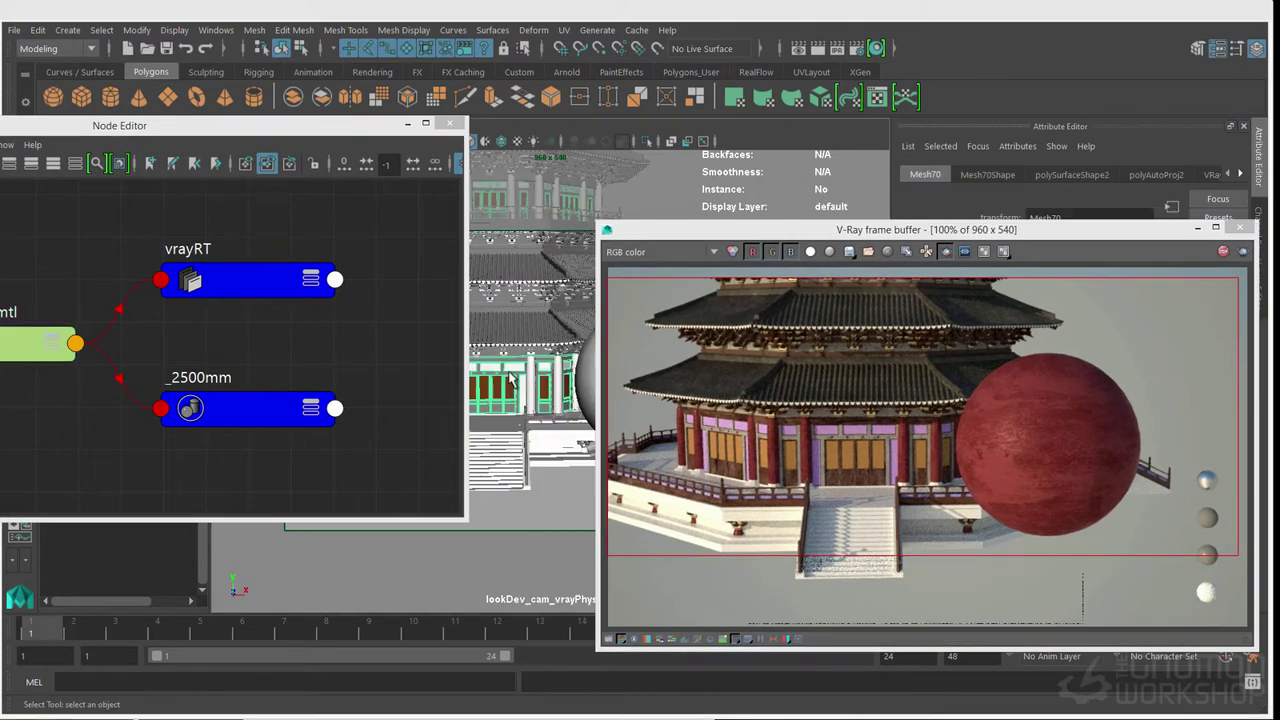
Select the tower's decorative panels and graph the network of their material, decorativePanels_mtl, with the windows arranged around the viewport
{"action": "right_click_drag", "start_coordinate": [237, 245], "coordinate": [237, 181]}
{"action": "left_click_drag", "start_coordinate": [215, 125], "coordinate": [492, 74]}
{"action": "left_click_drag", "start_coordinate": [796, 226], "coordinate": [640, 242]}
{"action": "left_click", "coordinate": [470, 294]}
{"action": "left_click_drag", "start_coordinate": [862, 253], "coordinate": [832, 264]}
{"action": "left_click", "coordinate": [385, 384]}
{"action": "right_click", "coordinate": [401, 396]}
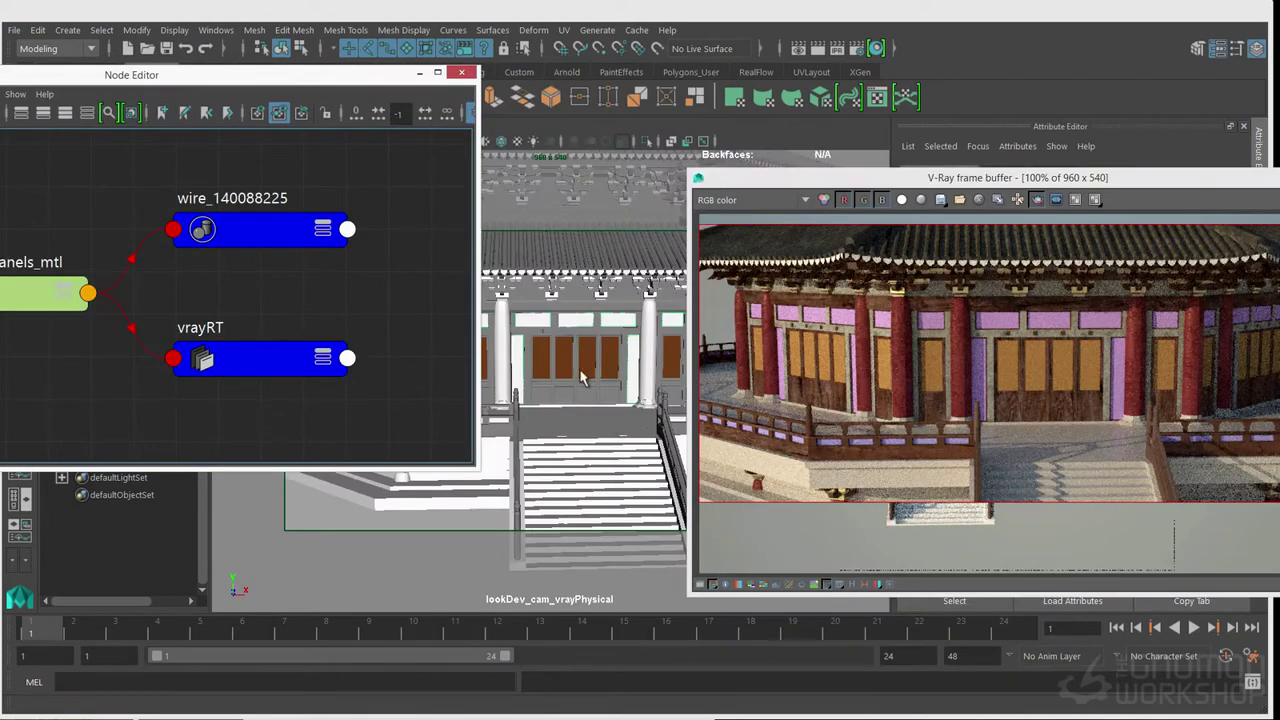
Examine the ground-floor doors, columns and window panels close up in the render
{"action": "left_click_drag", "start_coordinate": [924, 254], "coordinate": [708, 166]}
{"action": "scroll", "coordinate": [892, 350], "scroll_direction": "up", "scroll_amount": 3}
{"action": "key", "text": "Right"}
{"action": "key", "text": "Right"}
{"action": "key", "text": "Right"}
{"action": "scroll", "coordinate": [910, 357], "scroll_direction": "up", "scroll_amount": 2}
{"action": "key", "text": "Right"}
{"action": "scroll", "coordinate": [753, 304], "scroll_direction": "up", "scroll_amount": 2}
{"action": "left_click", "coordinate": [1080, 184]}
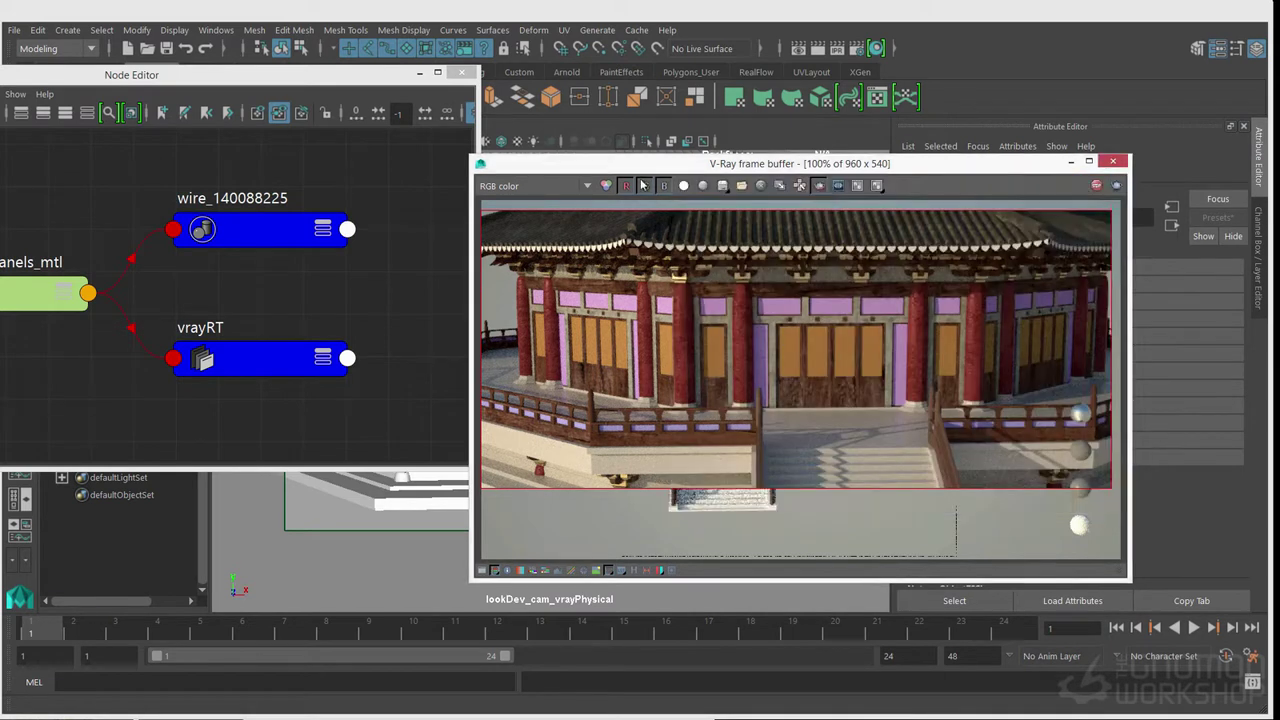
View the UV layouts of the ground-floor window meshes in the UV Editor
{"action": "left_click_drag", "start_coordinate": [553, 163], "coordinate": [610, 390]}
{"action": "left_click", "coordinate": [216, 30]}
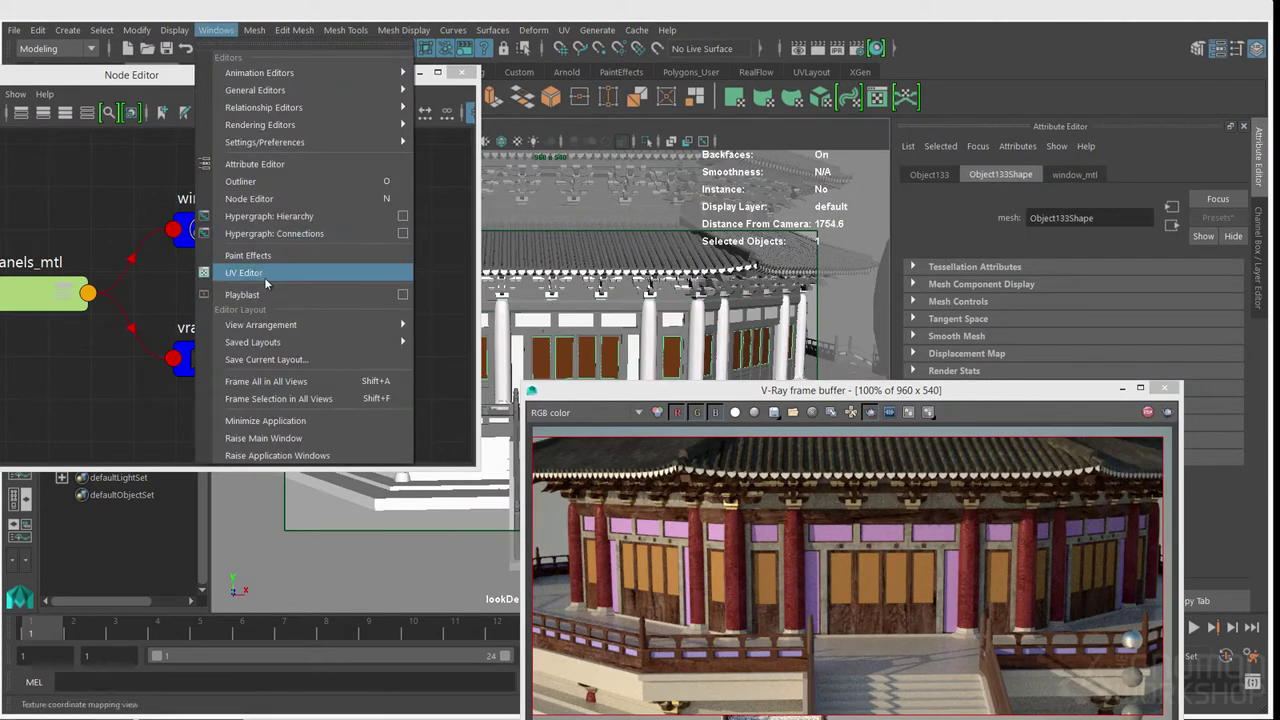
{"action": "left_click", "coordinate": [257, 294]}
{"action": "left_click", "coordinate": [657, 70]}
{"action": "left_click", "coordinate": [906, 26]}
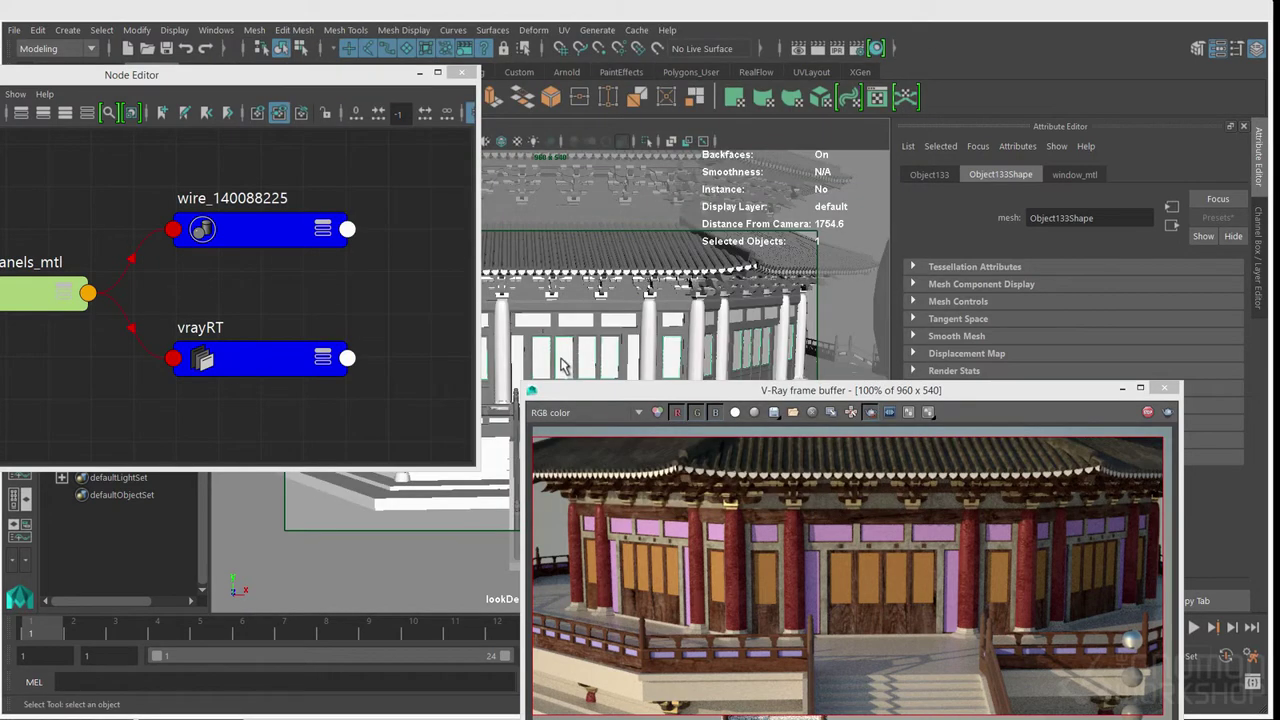
{"action": "middle_click_drag", "start_coordinate": [158, 277], "coordinate": [271, 286], "text": "alt"}
{"action": "left_click", "coordinate": [125, 303]}
{"action": "middle_click_drag", "start_coordinate": [97, 391], "coordinate": [201, 402], "text": "alt"}
{"action": "left_click", "coordinate": [534, 320]}
{"action": "left_click", "coordinate": [216, 30]}
{"action": "left_click", "coordinate": [286, 276]}
{"action": "left_click", "coordinate": [909, 27]}
Add a file texture node to the window_mtl network and place it with its placement node below the material
{"action": "left_click_drag", "start_coordinate": [553, 343], "coordinate": [611, 403]}
{"action": "left_click", "coordinate": [563, 372]}
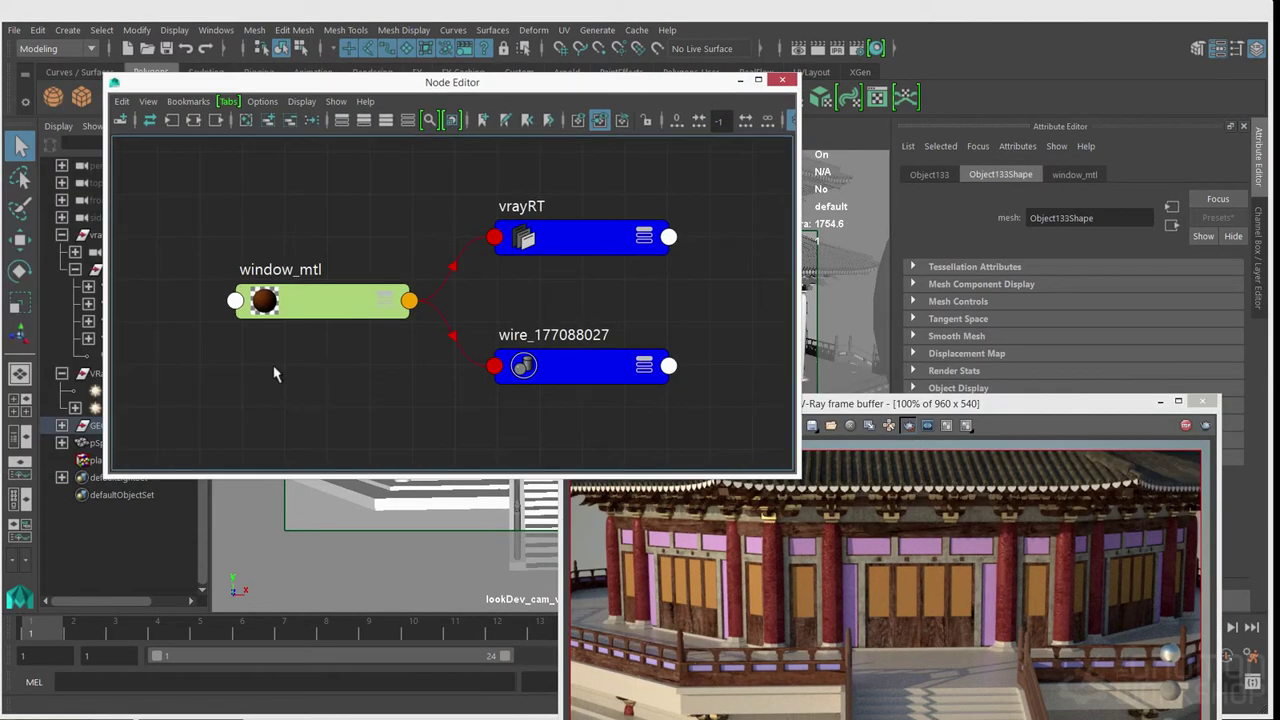
{"action": "key", "text": "Tab"}
{"action": "type", "text": "file"}
{"action": "key", "text": "Return"}
{"action": "scroll", "coordinate": [447, 264], "scroll_direction": "down", "scroll_amount": 2}
{"action": "left_click_drag", "start_coordinate": [390, 366], "coordinate": [273, 386]}
{"action": "left_click_drag", "start_coordinate": [560, 365], "coordinate": [517, 407]}
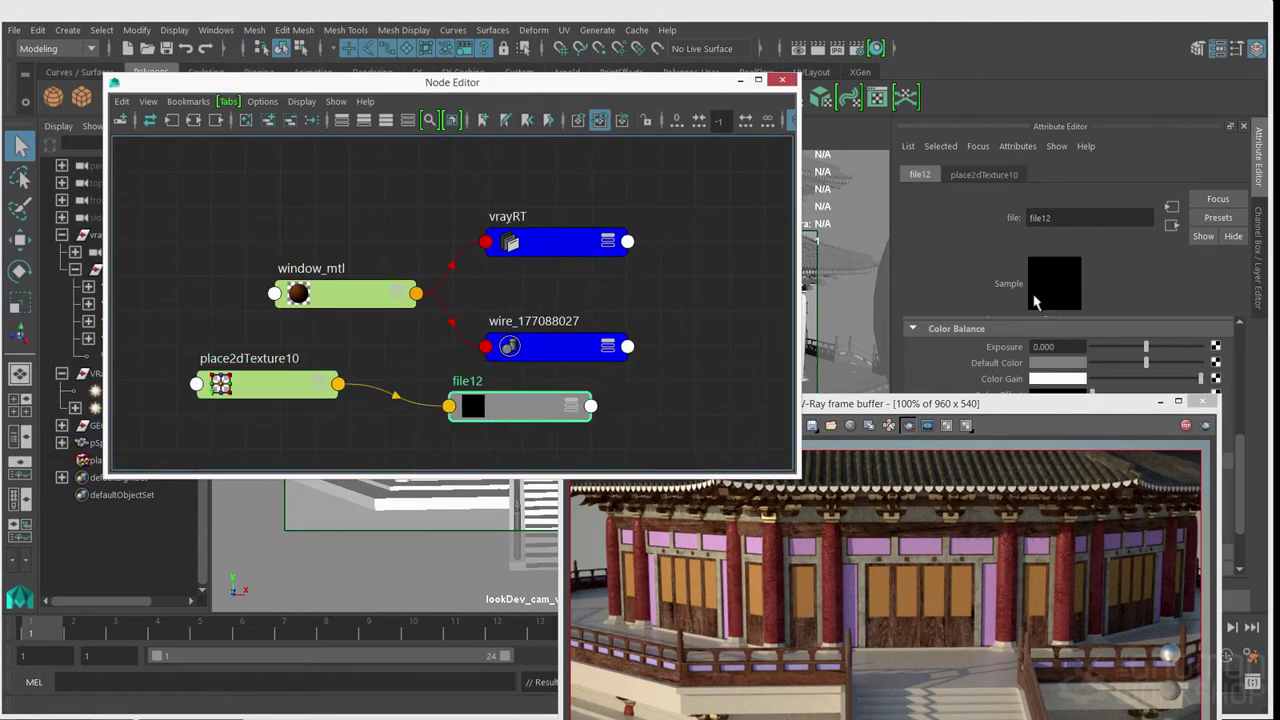
Load a texture image from the bridgeScene/buildings source images folder into file12
{"action": "left_click_drag", "start_coordinate": [1103, 414], "coordinate": [903, 449]}
{"action": "scroll", "coordinate": [1080, 450], "scroll_direction": "down", "scroll_amount": 5}
{"action": "left_click", "coordinate": [1220, 398]}
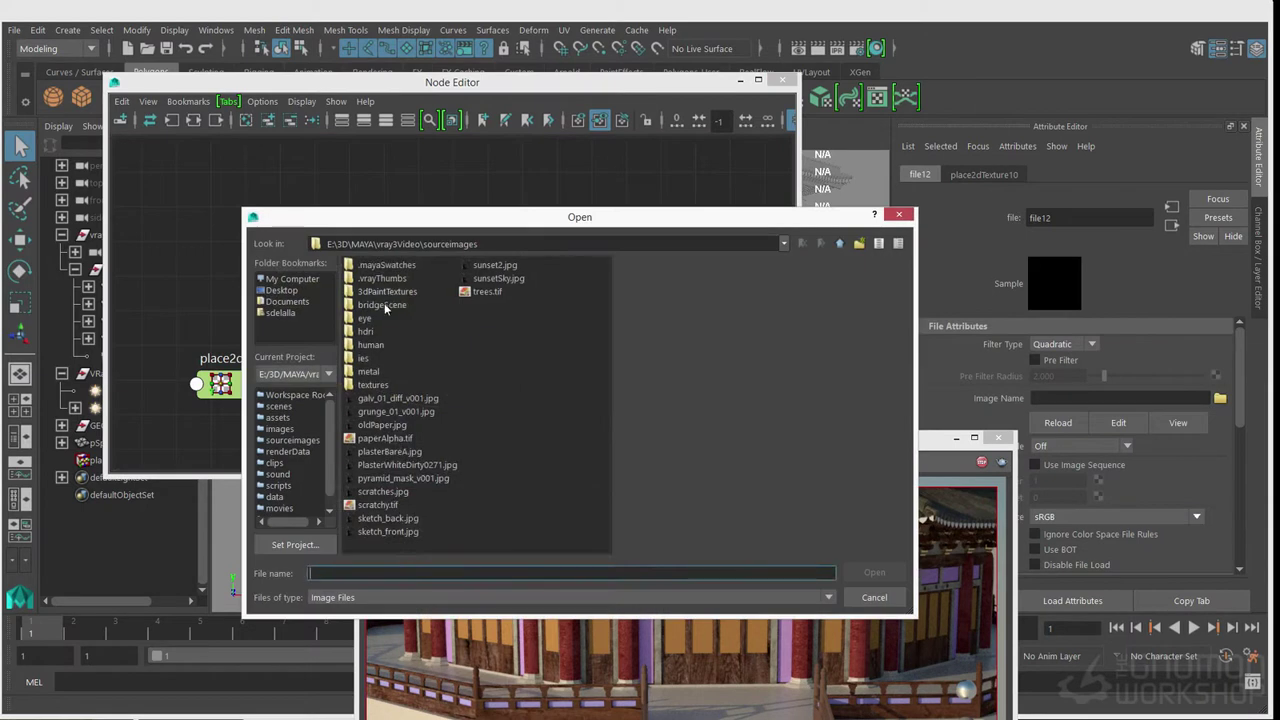
{"action": "left_click", "coordinate": [386, 331]}
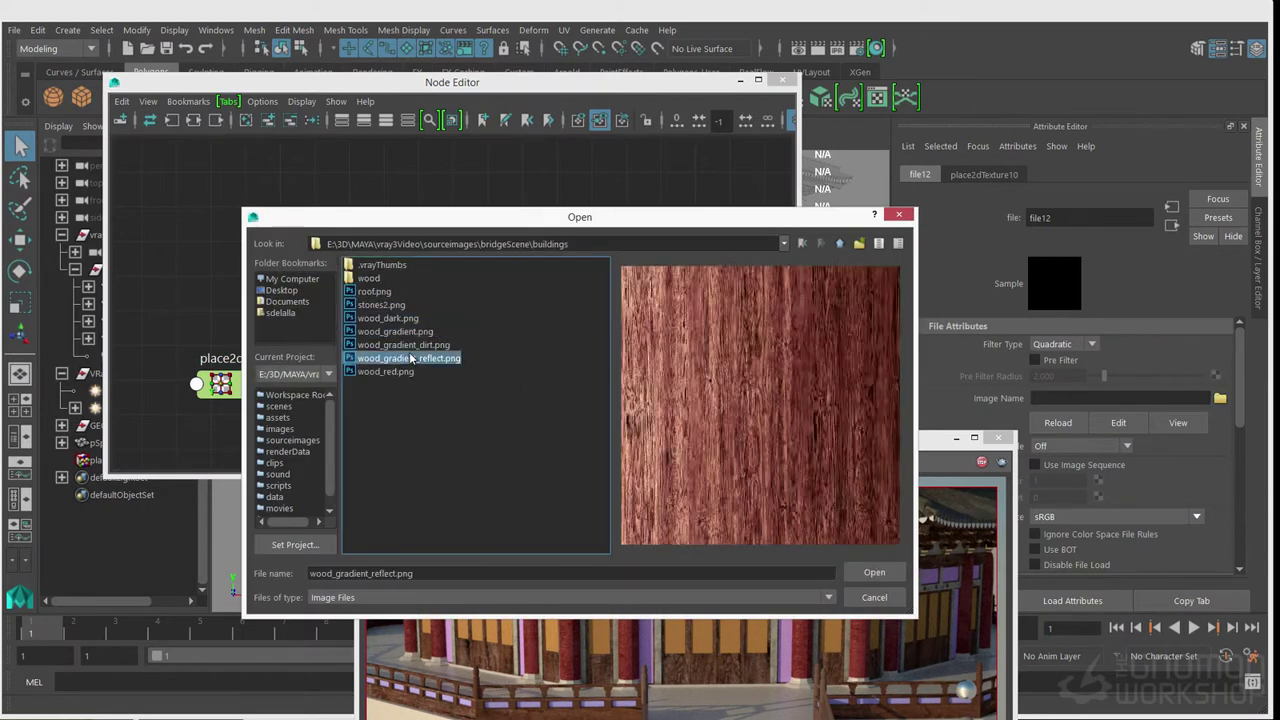
{"action": "double_click", "coordinate": [409, 351]}
{"action": "left_click", "coordinate": [391, 434]}
{"action": "key", "text": "Tab"}
{"action": "type", "text": "check"}
{"action": "key", "text": "Down"}
{"action": "key", "text": "Down"}
{"action": "key", "text": "Down"}
{"action": "key", "text": "Return"}
{"action": "key", "text": "Delete"}
{"action": "left_click", "coordinate": [523, 460]}
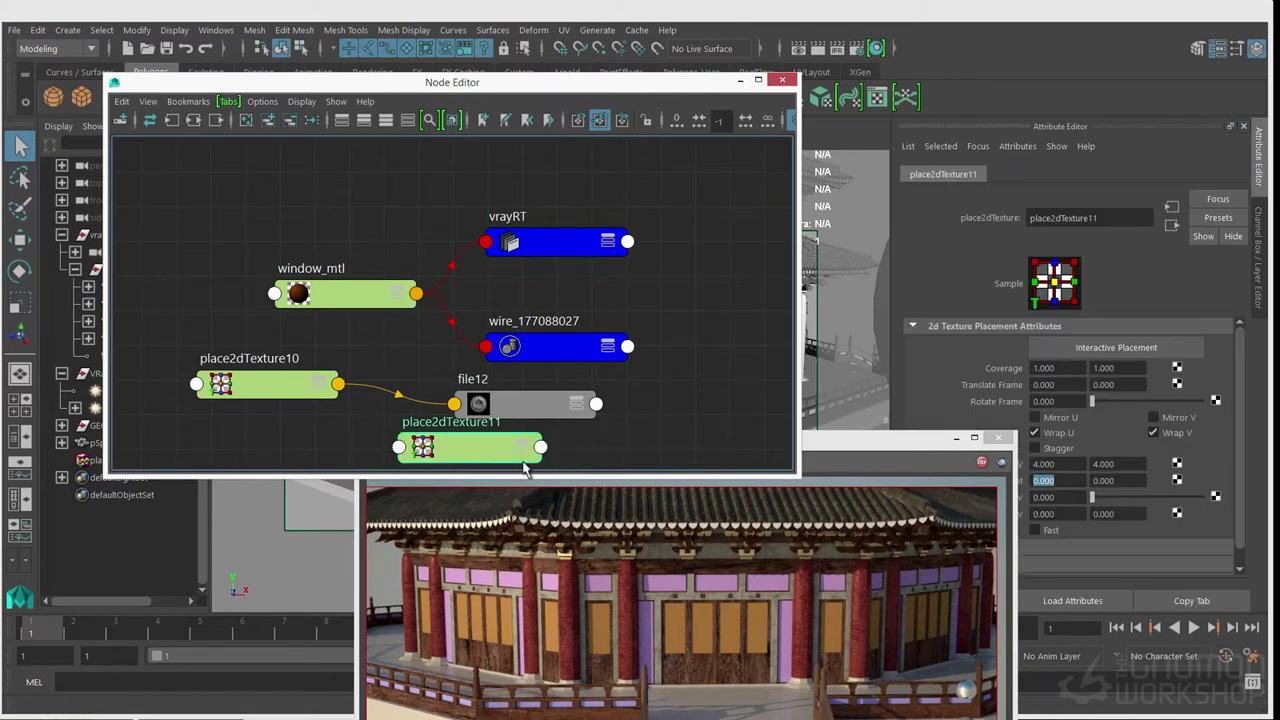
{"action": "key", "text": "Delete"}
Create a Bulge texture with its own 2D placement in the window_mtl network
{"action": "key", "text": "Tab"}
{"action": "type", "text": "bul"}
{"action": "key", "text": "Down"}
{"action": "key", "text": "Down"}
{"action": "key", "text": "Down"}
{"action": "key", "text": "Return"}
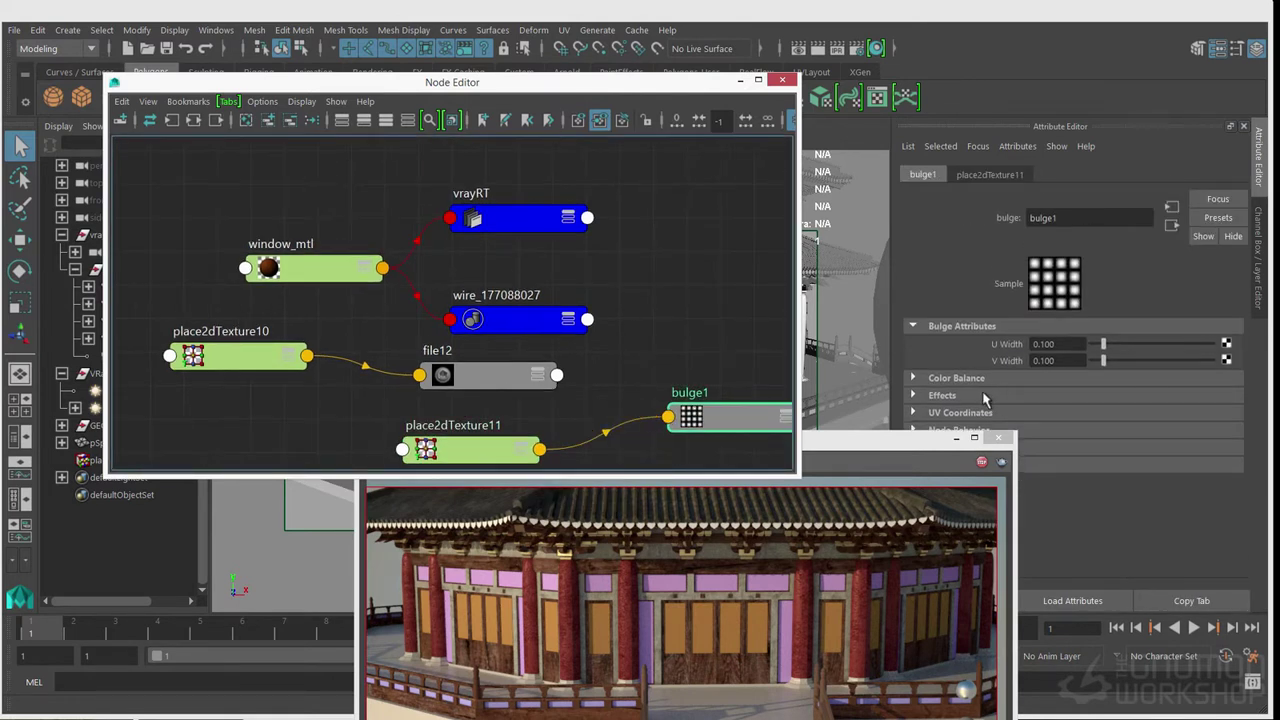
Turn on Invert for the bulge texture, set its V width to 0 and adjust its U width
{"action": "left_click", "coordinate": [990, 380]}
{"action": "left_click", "coordinate": [1052, 507]}
{"action": "left_click_drag", "start_coordinate": [490, 450], "coordinate": [436, 442]}
{"action": "left_click", "coordinate": [693, 418]}
{"action": "double_click", "coordinate": [1070, 346]}
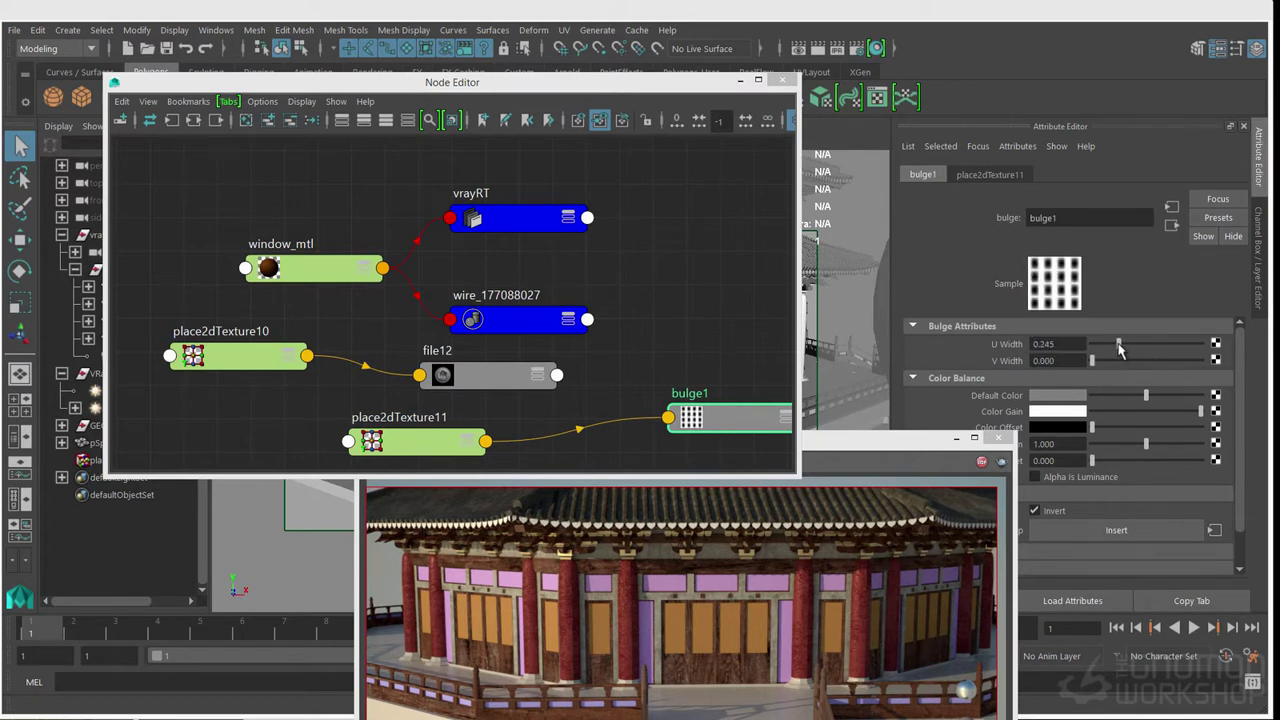
Increase the UV repeat on the bulge texture's placement node for a denser window lattice
{"action": "left_click", "coordinate": [425, 442]}
{"action": "double_click", "coordinate": [1062, 463]}
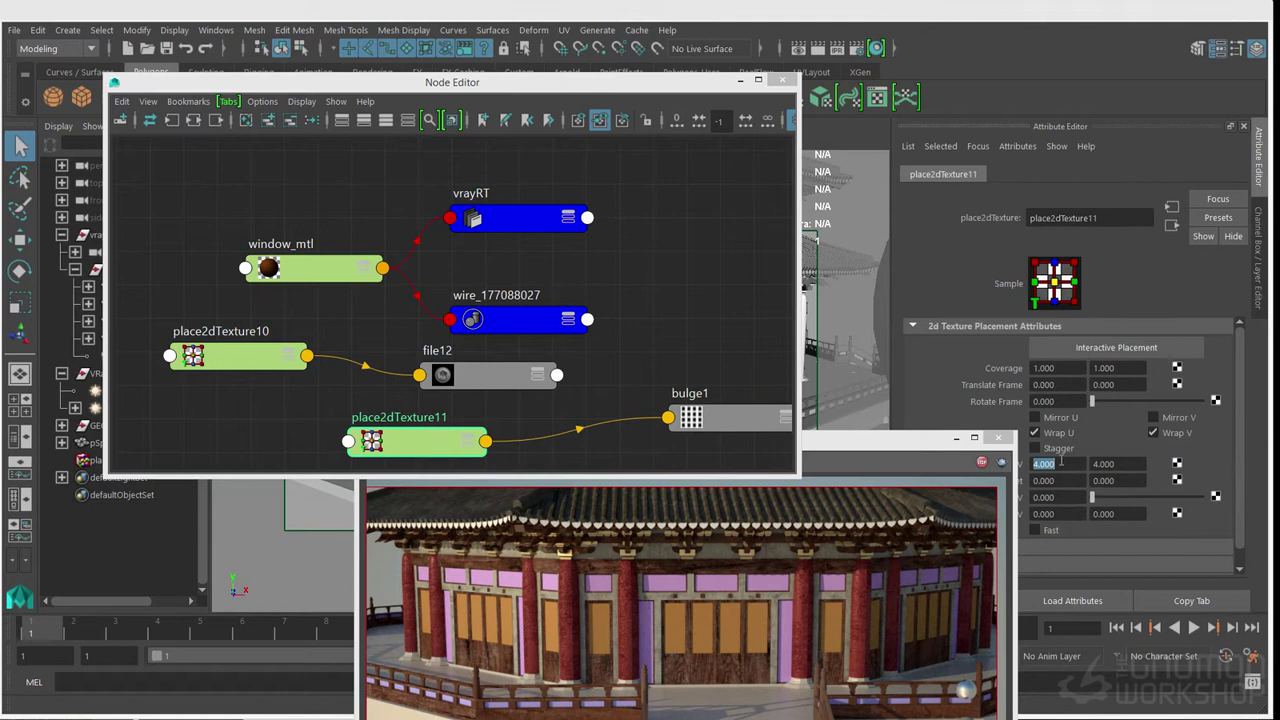
{"action": "left_click", "coordinate": [700, 418]}
Create a ramp texture, set its type to Box Ramp and move a colour stop to position 0.772
{"action": "left_click", "coordinate": [626, 386]}
{"action": "key", "text": "Tab"}
{"action": "type", "text": "ramp"}
{"action": "key", "text": "Return"}
{"action": "left_click", "coordinate": [1042, 345]}
{"action": "left_click", "coordinate": [1067, 445]}
{"action": "left_click_drag", "start_coordinate": [989, 402], "coordinate": [1125, 396]}
{"action": "left_click_drag", "start_coordinate": [685, 401], "coordinate": [711, 336]}
{"action": "middle_click_drag", "start_coordinate": [759, 401], "coordinate": [612, 388], "text": "alt"}
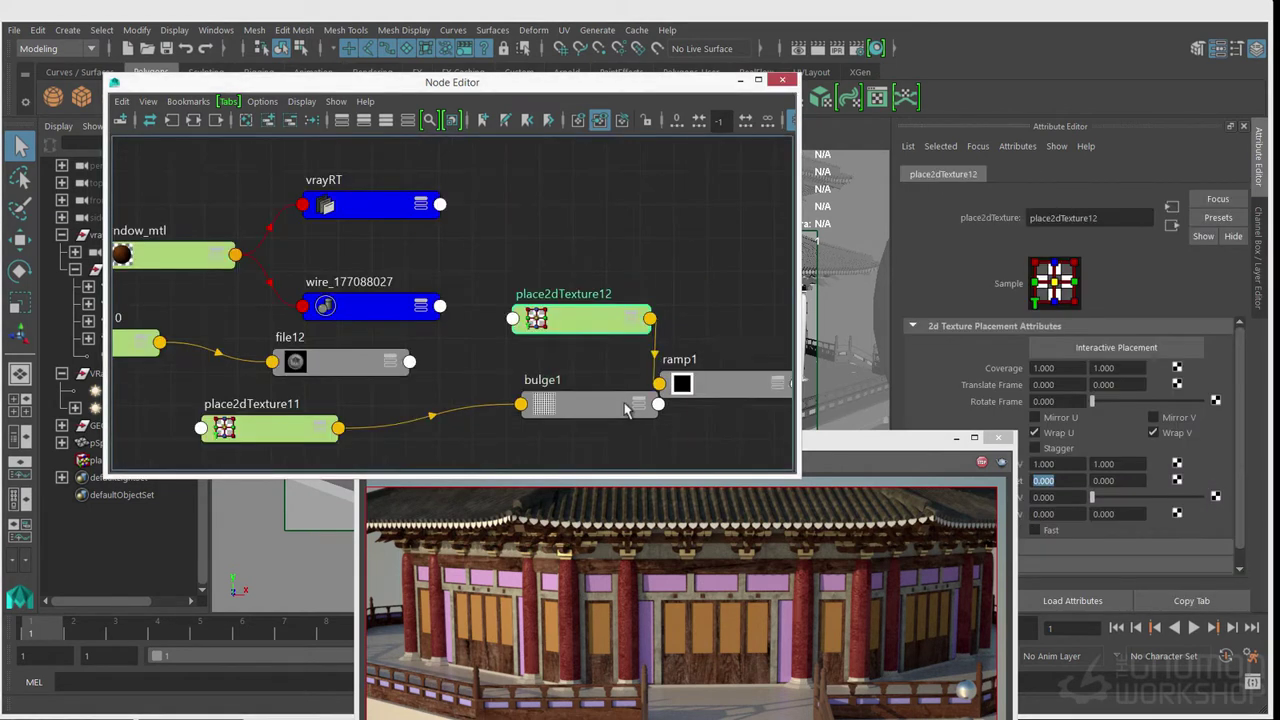
Map a Grid texture into ramp1's selected colour and move that stop to position 0.818
{"action": "left_click", "coordinate": [613, 396]}
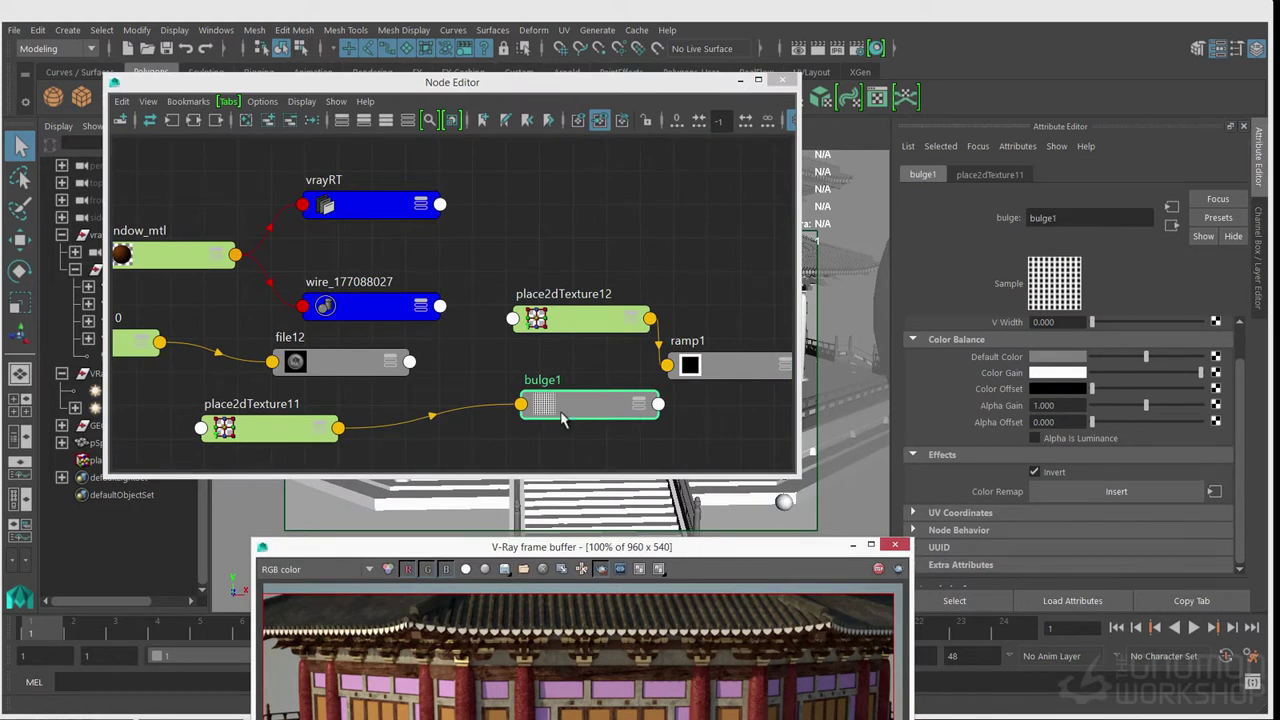
{"action": "left_click", "coordinate": [733, 367]}
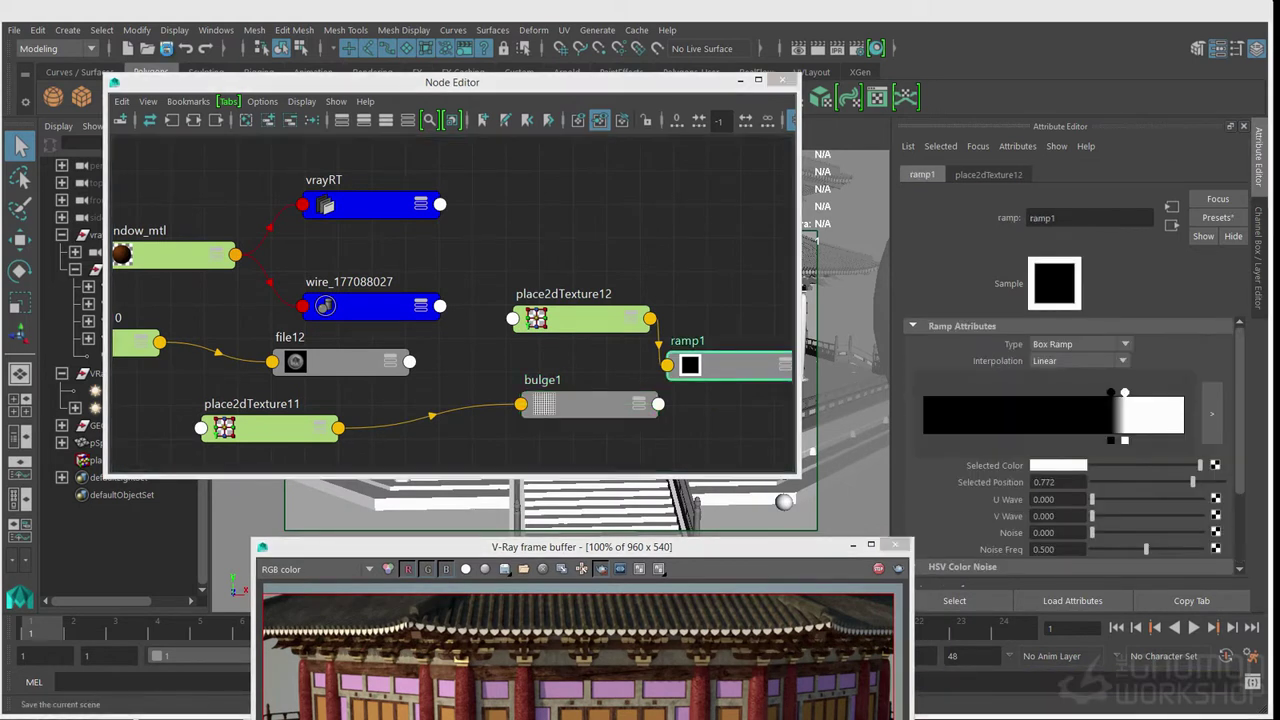
{"action": "scroll", "coordinate": [985, 487], "scroll_direction": "down", "scroll_amount": 3}
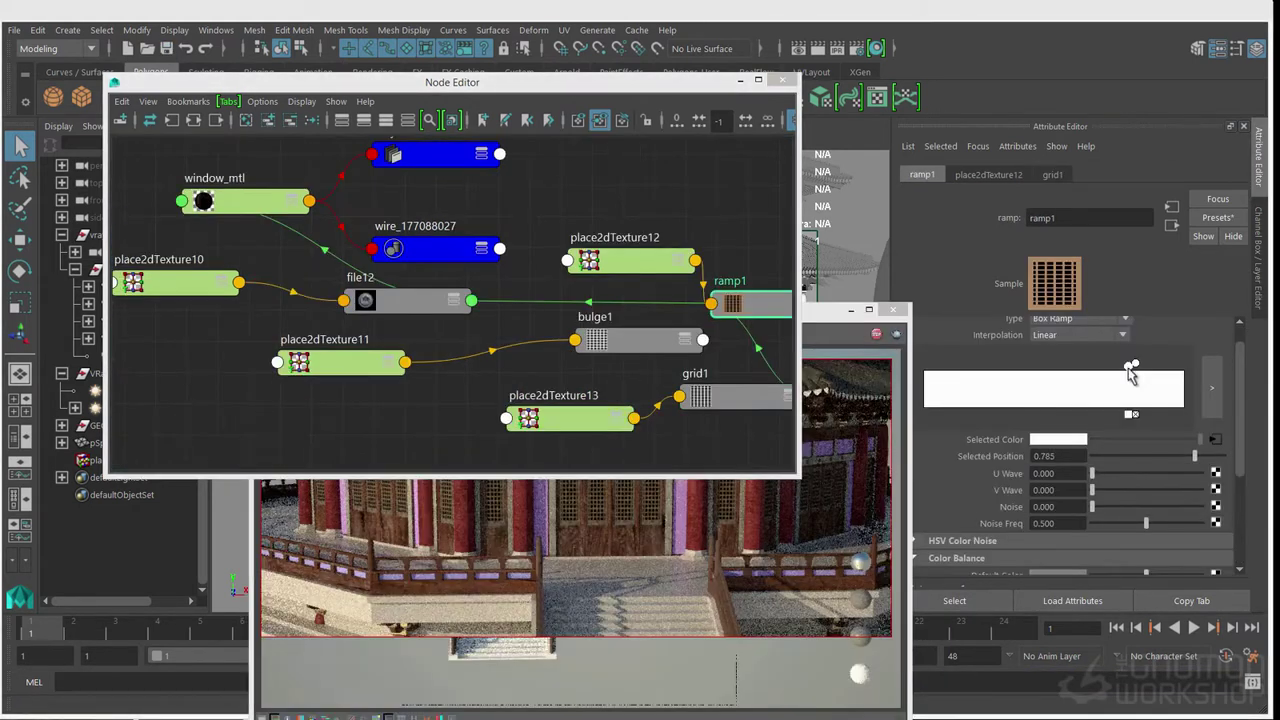
{"action": "left_click", "coordinate": [808, 340]}
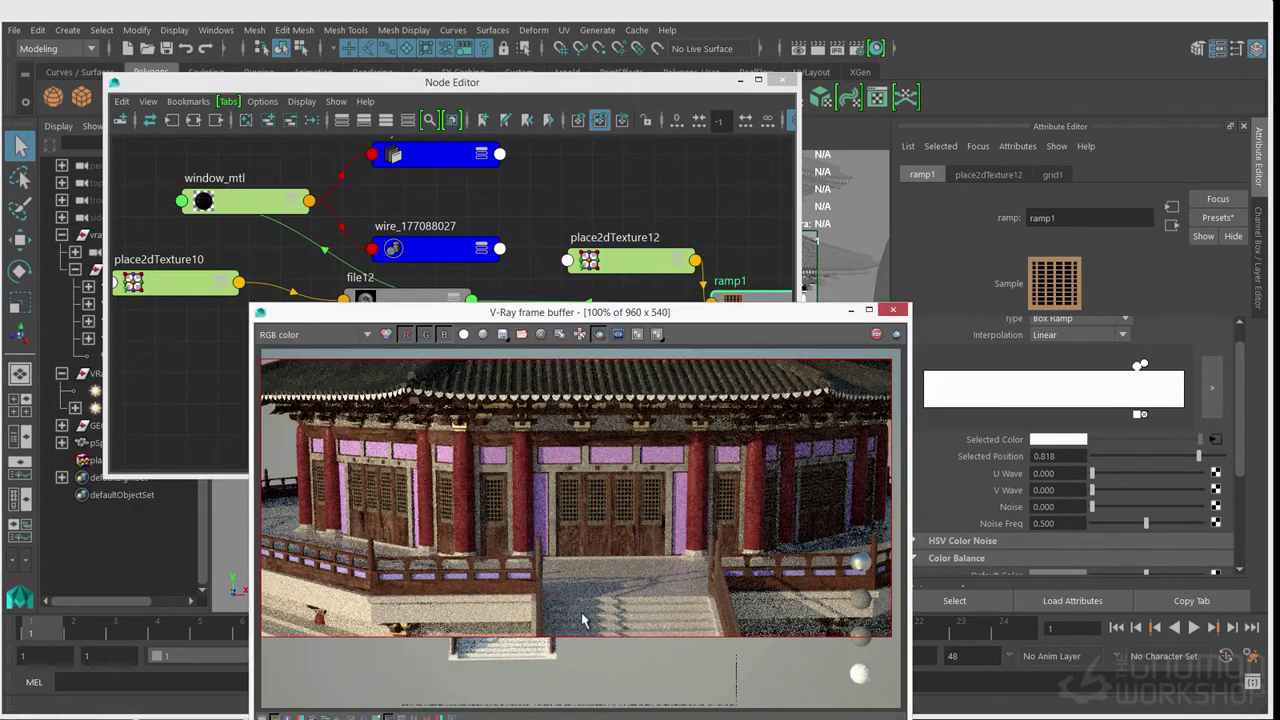
Graph decorativePanels_mtl and open its diffuse colour for editing
{"action": "left_click_drag", "start_coordinate": [492, 316], "coordinate": [716, 264]}
{"action": "left_click", "coordinate": [377, 345]}
{"action": "left_click_drag", "start_coordinate": [560, 82], "coordinate": [903, 70]}
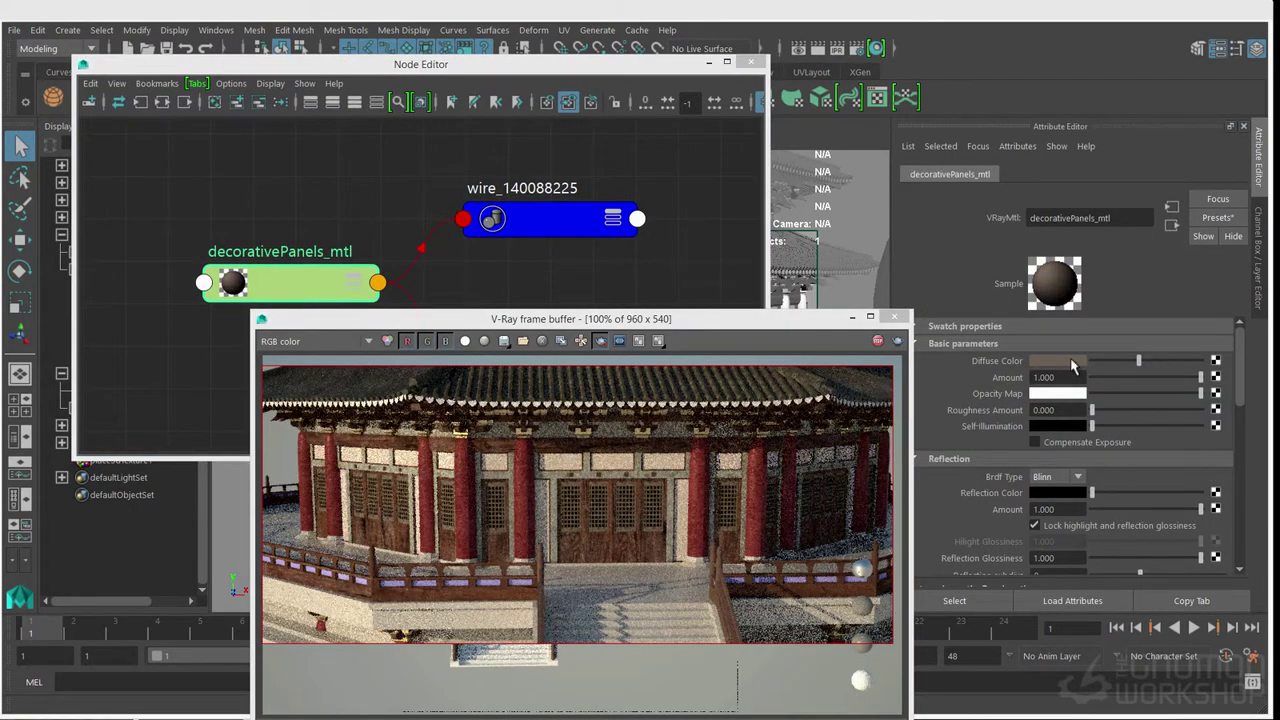
{"action": "left_click", "coordinate": [1057, 360]}
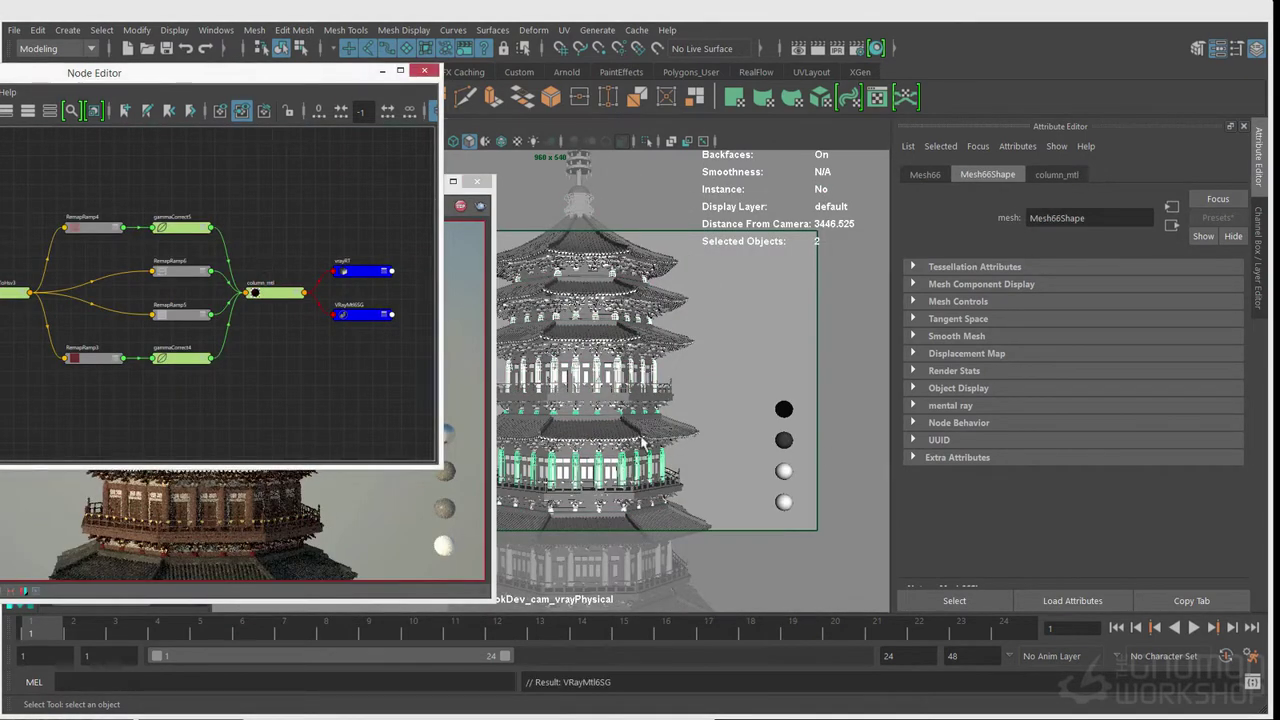
Insert a gammaCorrect node on brassDecoration_mtl's reflection colour with gamma values of .454
{"action": "left_click", "coordinate": [264, 200]}
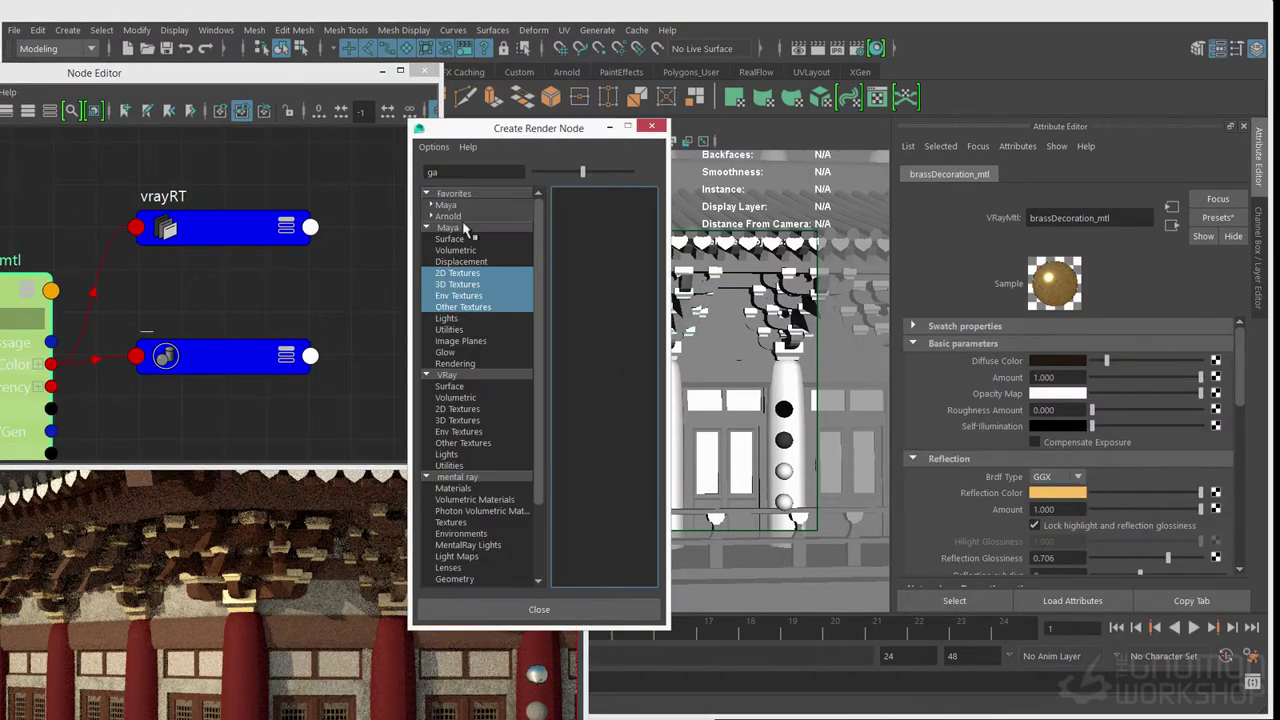
{"action": "left_click", "coordinate": [595, 195]}
{"action": "double_click", "coordinate": [1060, 361]}
{"action": "type", "text": ".454"}
{"action": "key", "text": "Tab"}
{"action": "type", "text": ".45"}
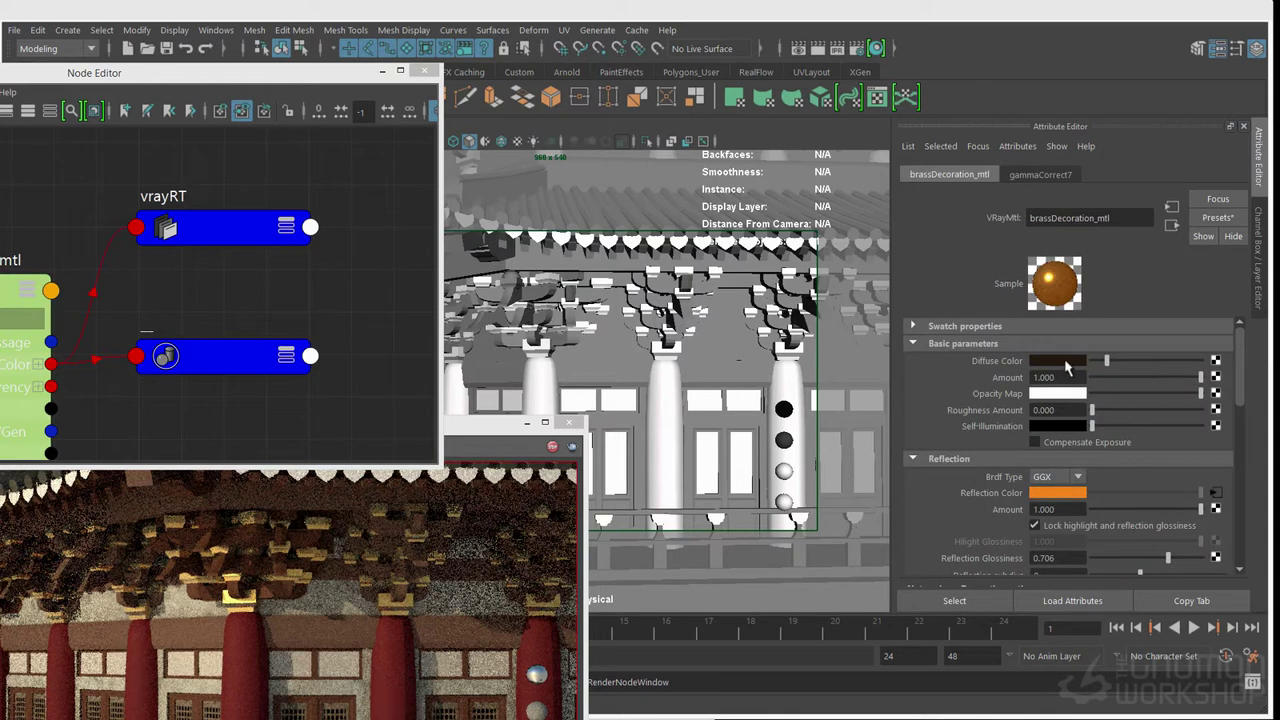
Insert a gammaCorrect node on brassDecoration_mtl's diffuse colour with a gamma of .454
{"action": "left_click", "coordinate": [596, 195]}
{"action": "double_click", "coordinate": [1061, 360]}
{"action": "left_click", "coordinate": [1060, 344]}
{"action": "left_click", "coordinate": [980, 348]}
{"action": "double_click", "coordinate": [1062, 360]}
{"action": "type", "text": ".454"}
{"action": "key", "text": "Tab"}
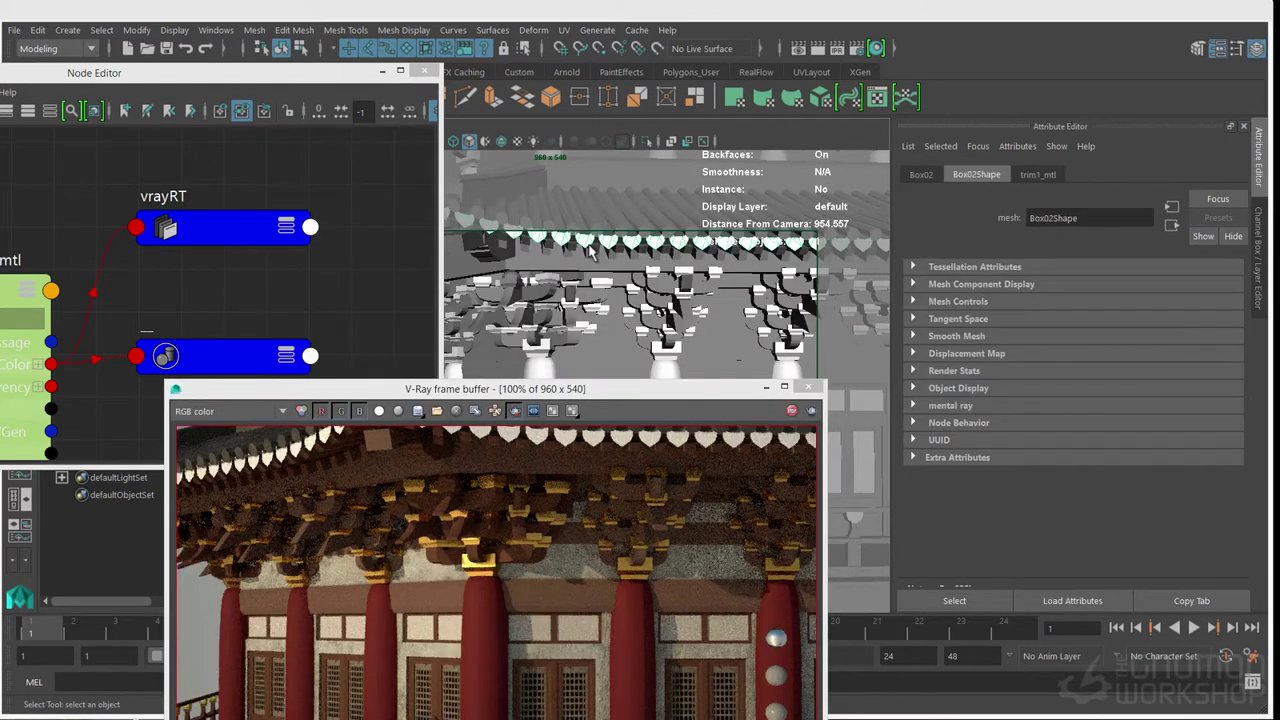
Pull the look-dev camera back to the lower tower and check its materials in the render
{"action": "left_click", "coordinate": [560, 298]}
{"action": "left_click", "coordinate": [668, 340]}
{"action": "right_click_drag", "start_coordinate": [668, 340], "coordinate": [590, 294], "text": "alt"}
{"action": "middle_click_drag", "start_coordinate": [594, 322], "coordinate": [591, 190], "text": "alt"}
{"action": "middle_click_drag", "start_coordinate": [557, 337], "coordinate": [569, 284], "text": "alt"}
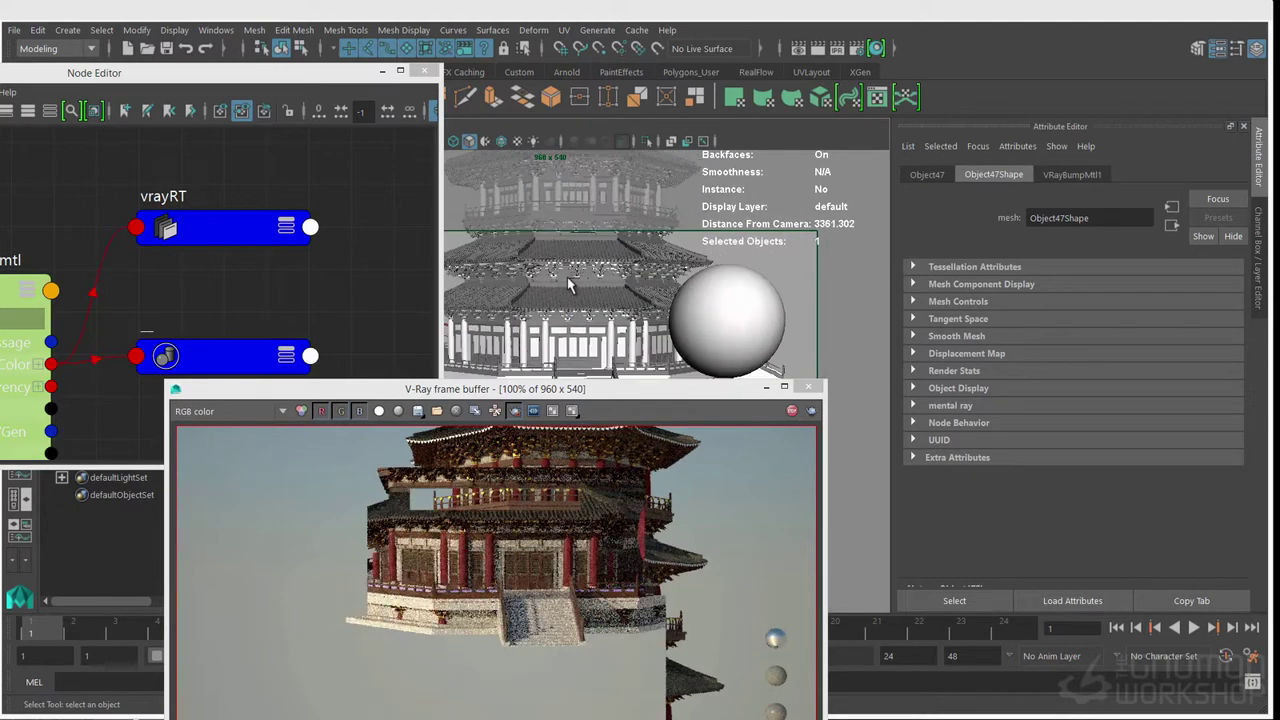
{"action": "left_click", "coordinate": [708, 338]}
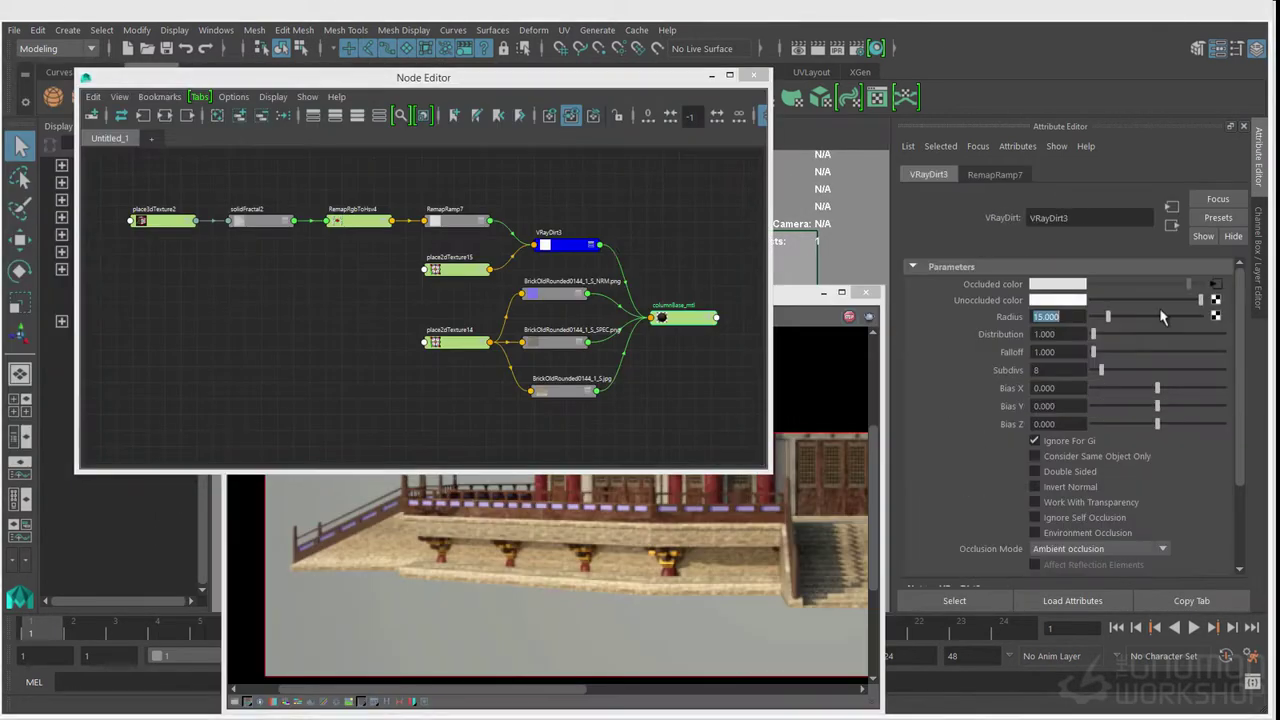
Adjust the radius setup of the VRayDirt3 node feeding columnBase_mtl
{"action": "left_click", "coordinate": [1215, 316]}
{"action": "left_click", "coordinate": [1184, 394]}
{"action": "left_click_drag", "start_coordinate": [1200, 465], "coordinate": [1191, 490]}
{"action": "left_click", "coordinate": [1171, 225]}
{"action": "left_click", "coordinate": [1172, 226]}
{"action": "left_click", "coordinate": [1215, 361]}
{"action": "scroll", "coordinate": [1170, 470], "scroll_direction": "down", "scroll_amount": 5}
{"action": "left_click", "coordinate": [1017, 146]}
{"action": "left_click", "coordinate": [556, 342]}
{"action": "left_click", "coordinate": [445, 365]}
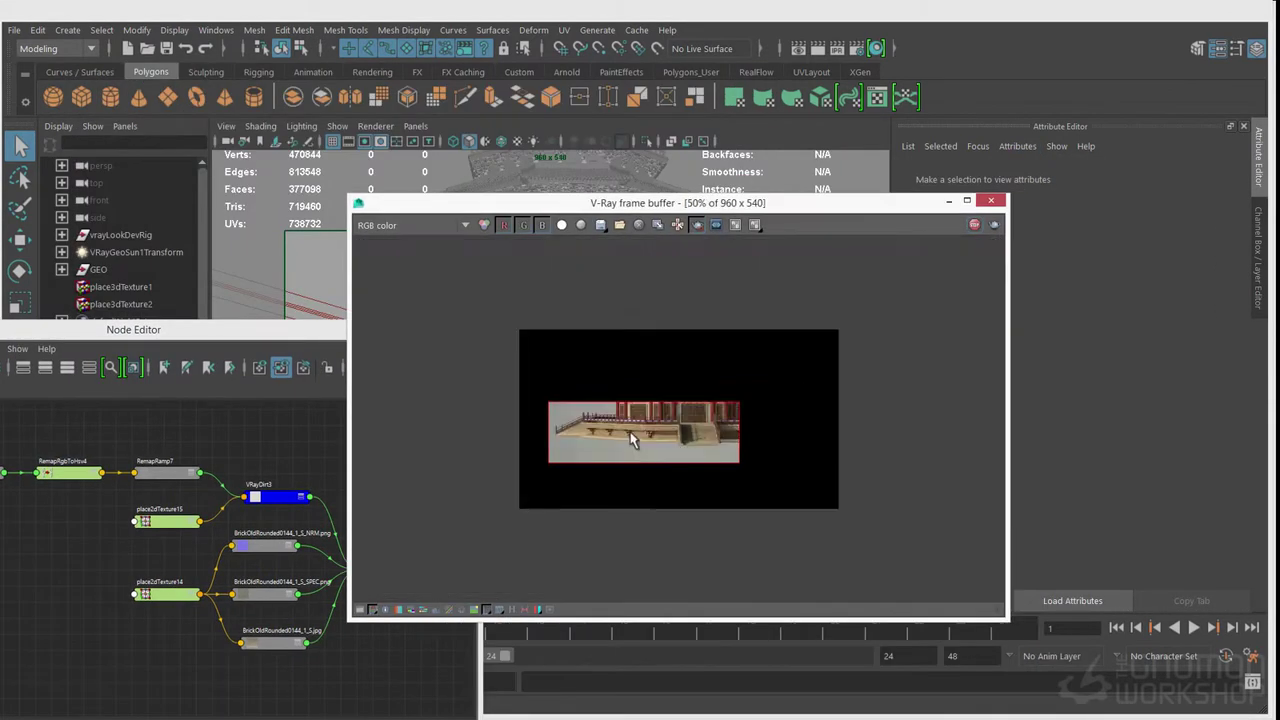
Save the look-dev scene and go through the V-Ray sampler sections of the render settings
{"action": "scroll", "coordinate": [762, 480], "scroll_direction": "up", "scroll_amount": 1}
{"action": "scroll", "coordinate": [762, 480], "scroll_direction": "down", "scroll_amount": 1}
{"action": "key", "text": "ctrl+s"}
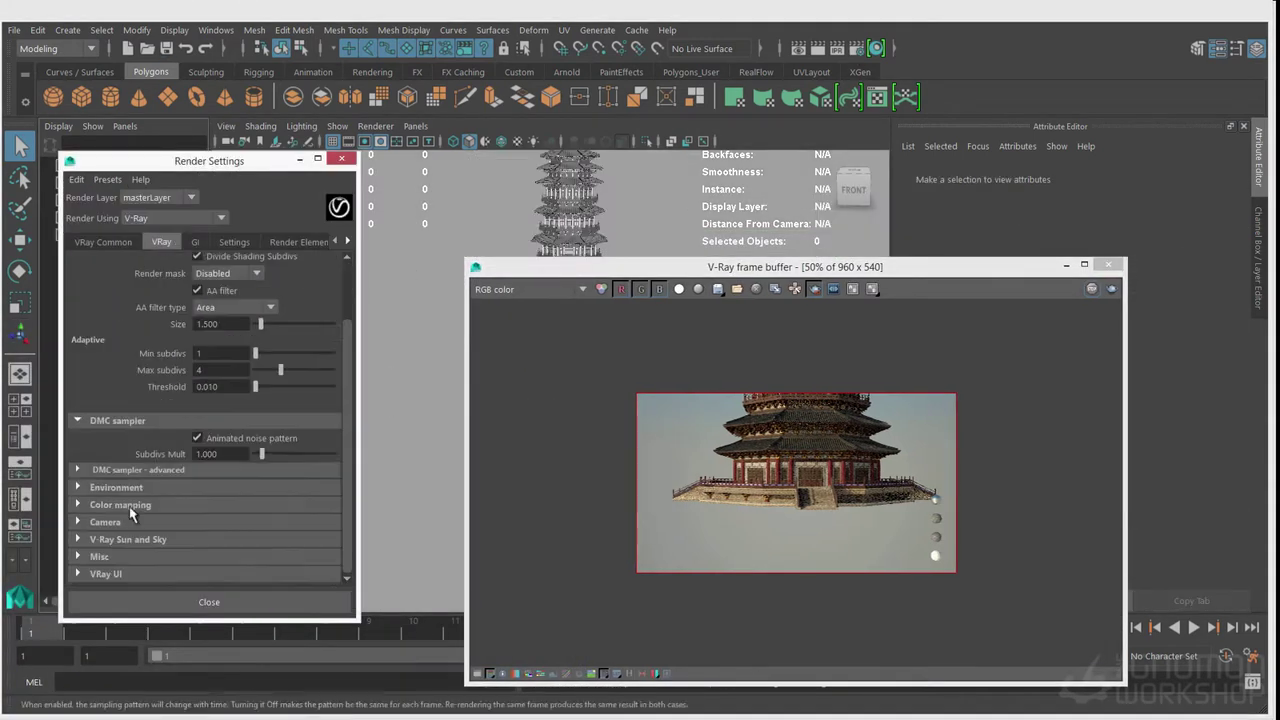
{"action": "scroll", "coordinate": [308, 515], "scroll_direction": "down", "scroll_amount": 3}
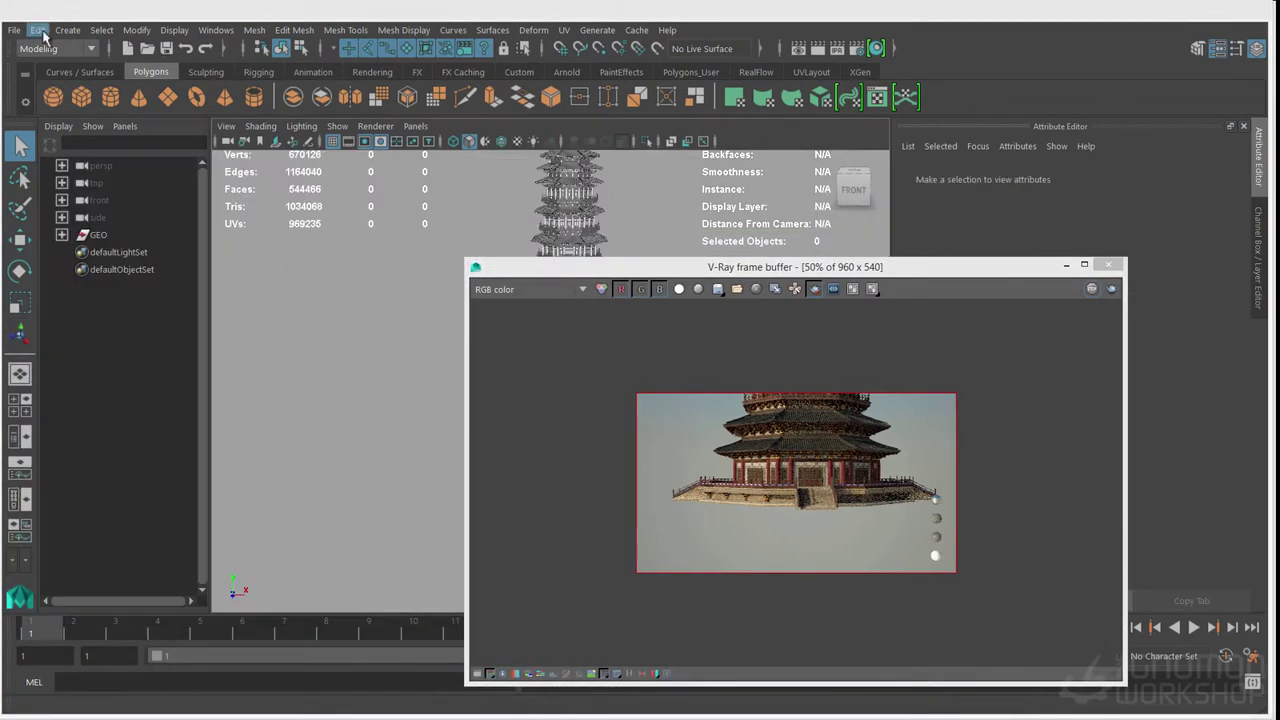
Save the cleaned tower scene as tower_large_v002_publish.mb in the buildings/publish folder
{"action": "key", "text": "ctrl+shift+s"}
{"action": "double_click", "coordinate": [415, 271]}
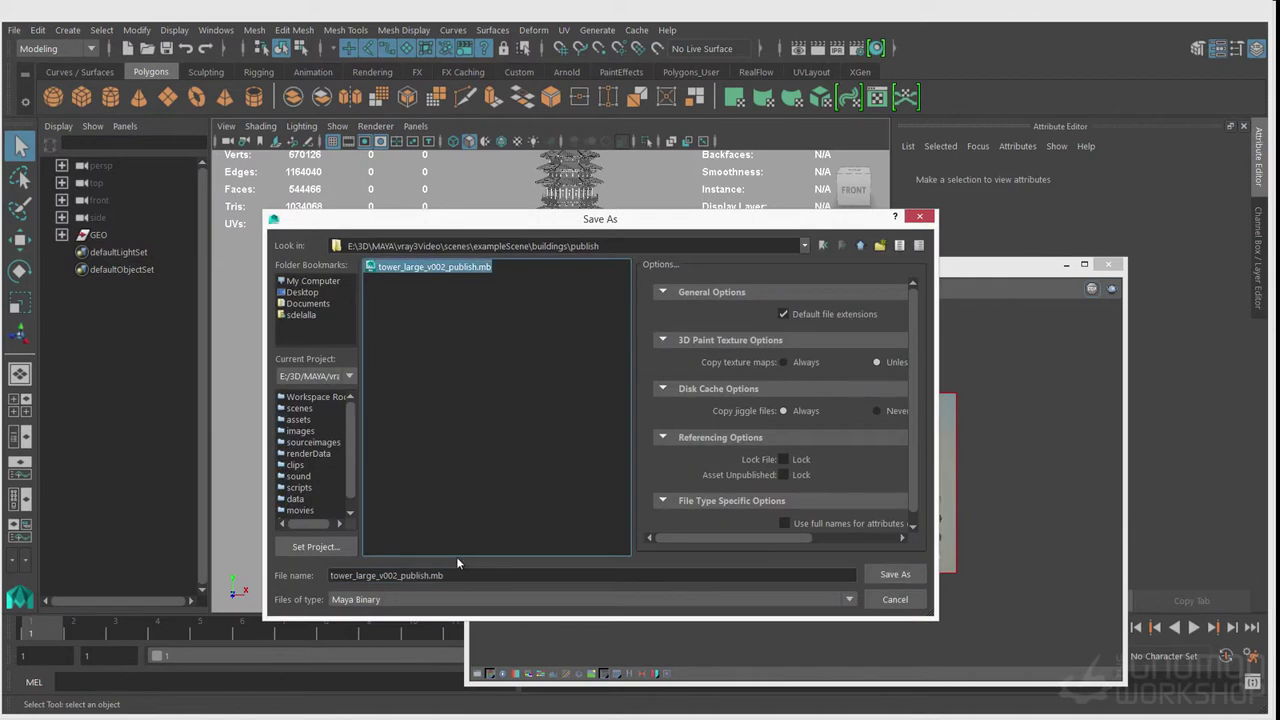
{"action": "left_click", "coordinate": [893, 575]}
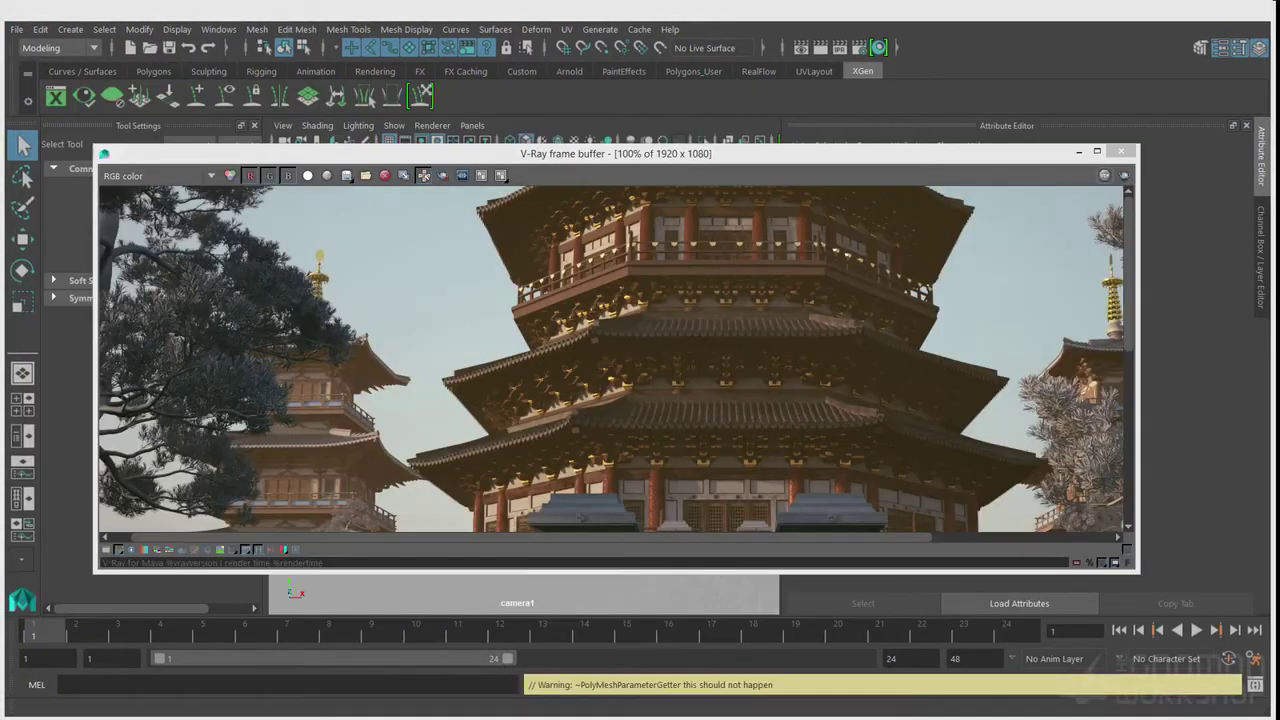
Update the example scene example_scene_v008_newBuildings.mb with the newly published tower and save it
{"action": "scroll", "coordinate": [732, 318], "scroll_direction": "down", "scroll_amount": 1}
{"action": "left_click", "coordinate": [18, 30]}
{"action": "left_click", "coordinate": [72, 494]}
{"action": "left_click", "coordinate": [857, 431]}
{"action": "left_click", "coordinate": [856, 483]}
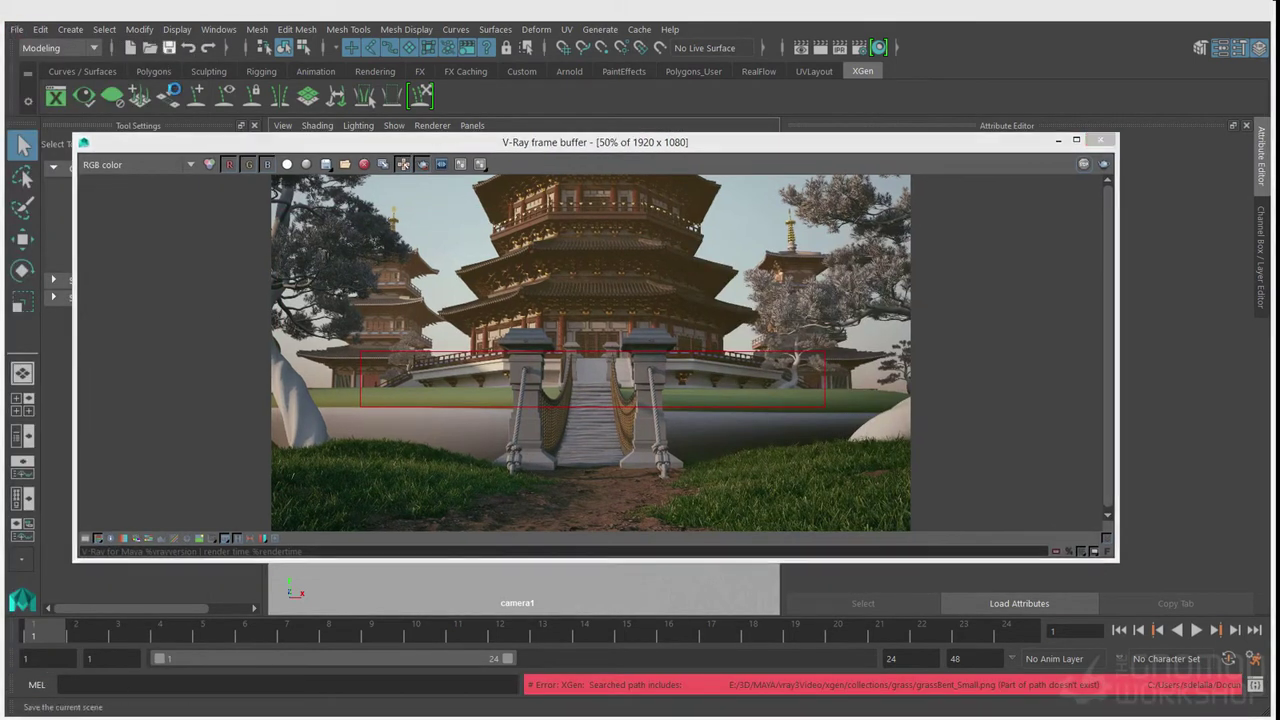
{"action": "left_click", "coordinate": [169, 47]}
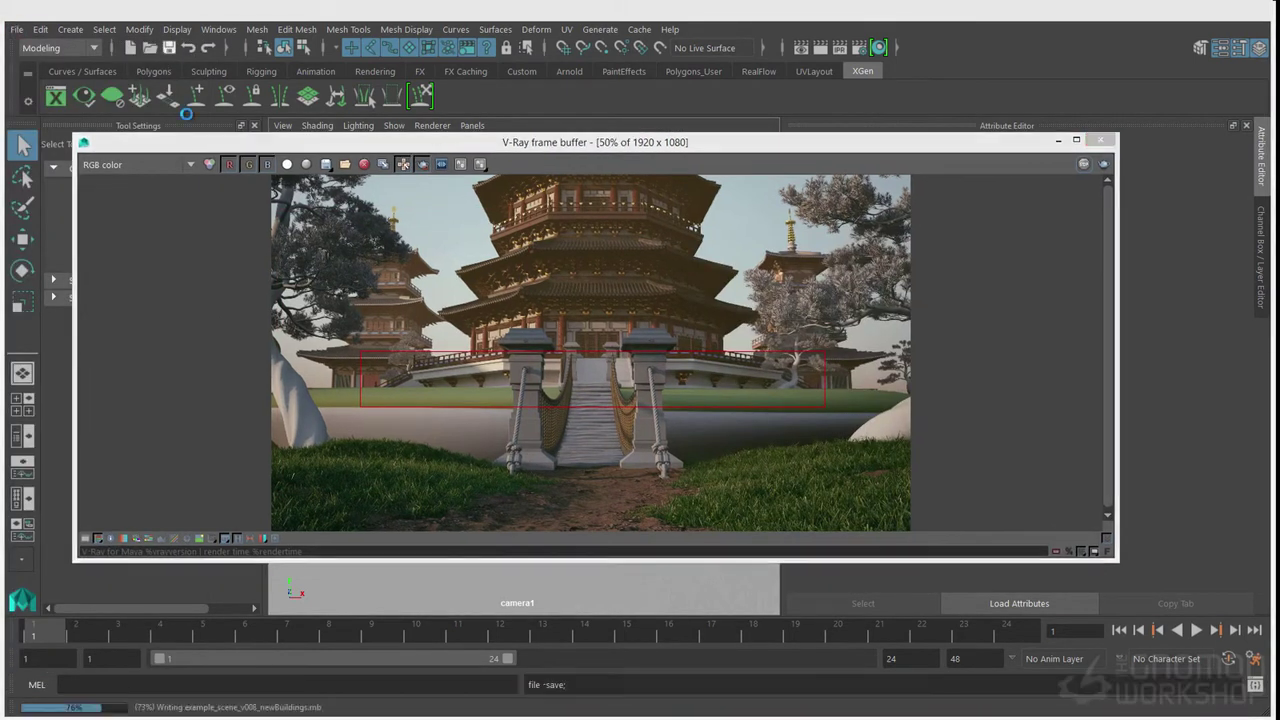
Render the marked region across the tower's base and bridge and review it in the full frame
{"action": "left_click", "coordinate": [1083, 164]}
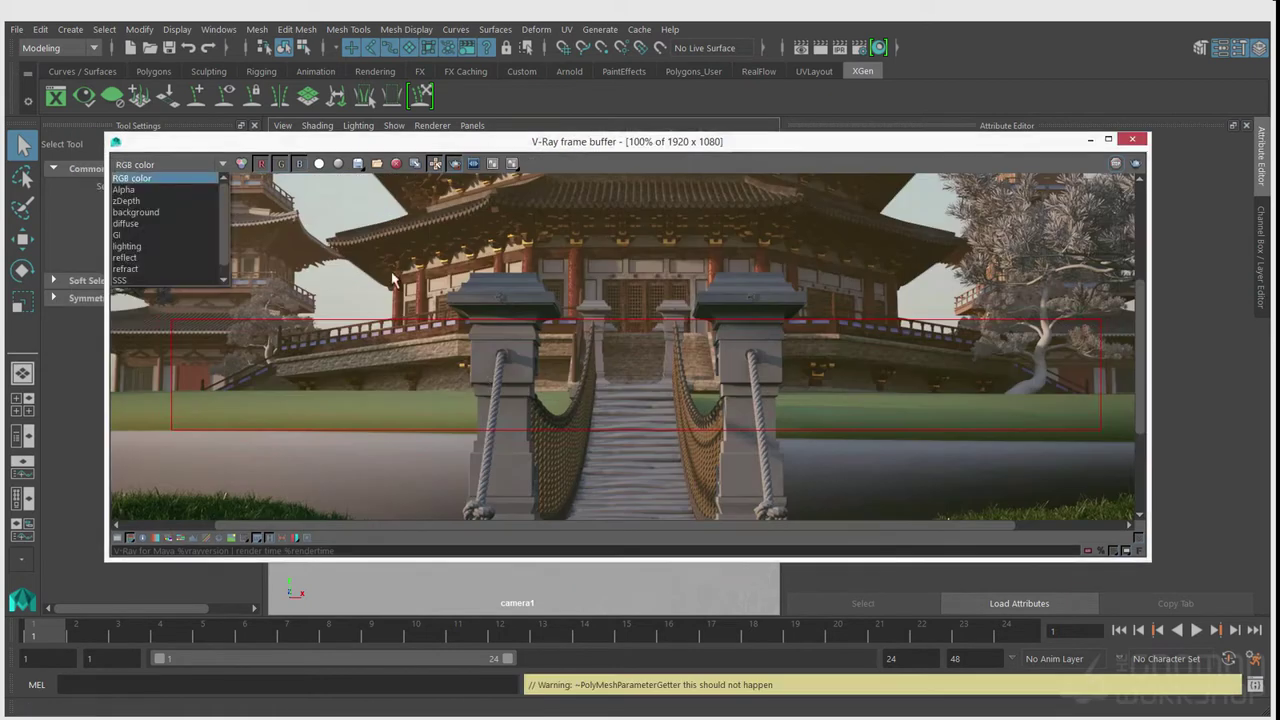
{"action": "left_click_drag", "start_coordinate": [245, 150], "coordinate": [235, 156]}
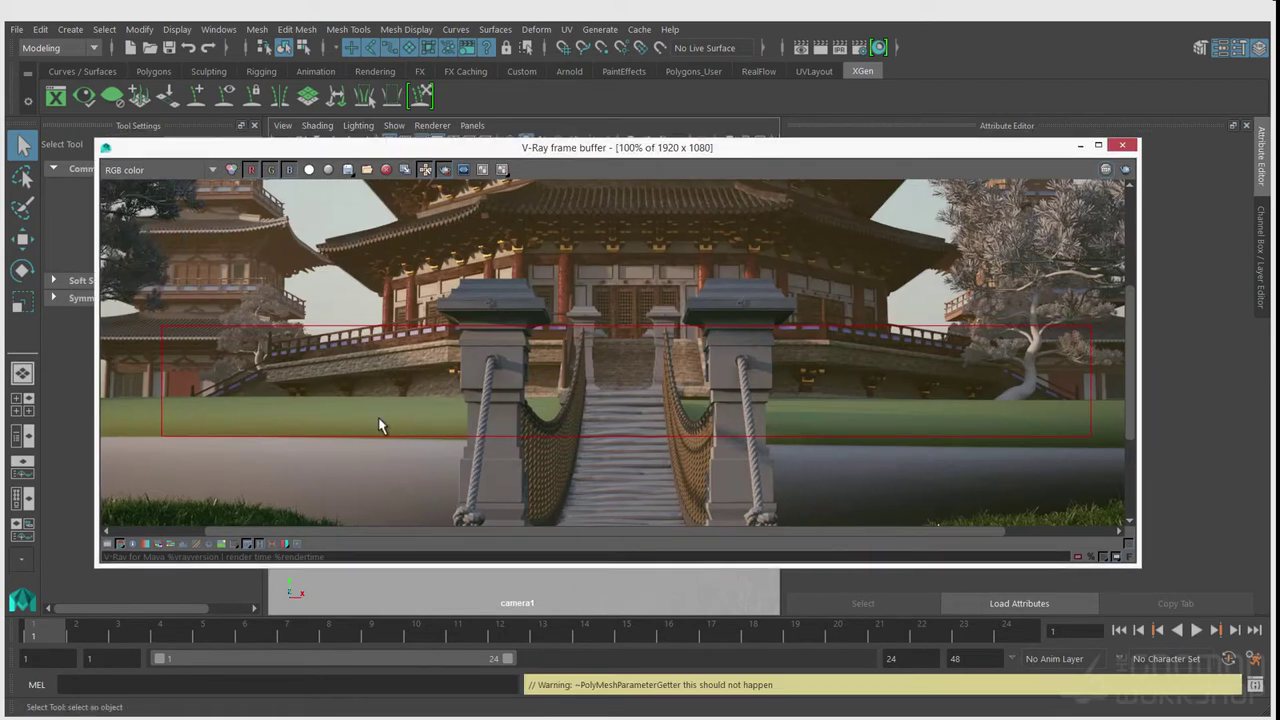
{"action": "scroll", "coordinate": [457, 347], "scroll_direction": "down", "scroll_amount": 2}
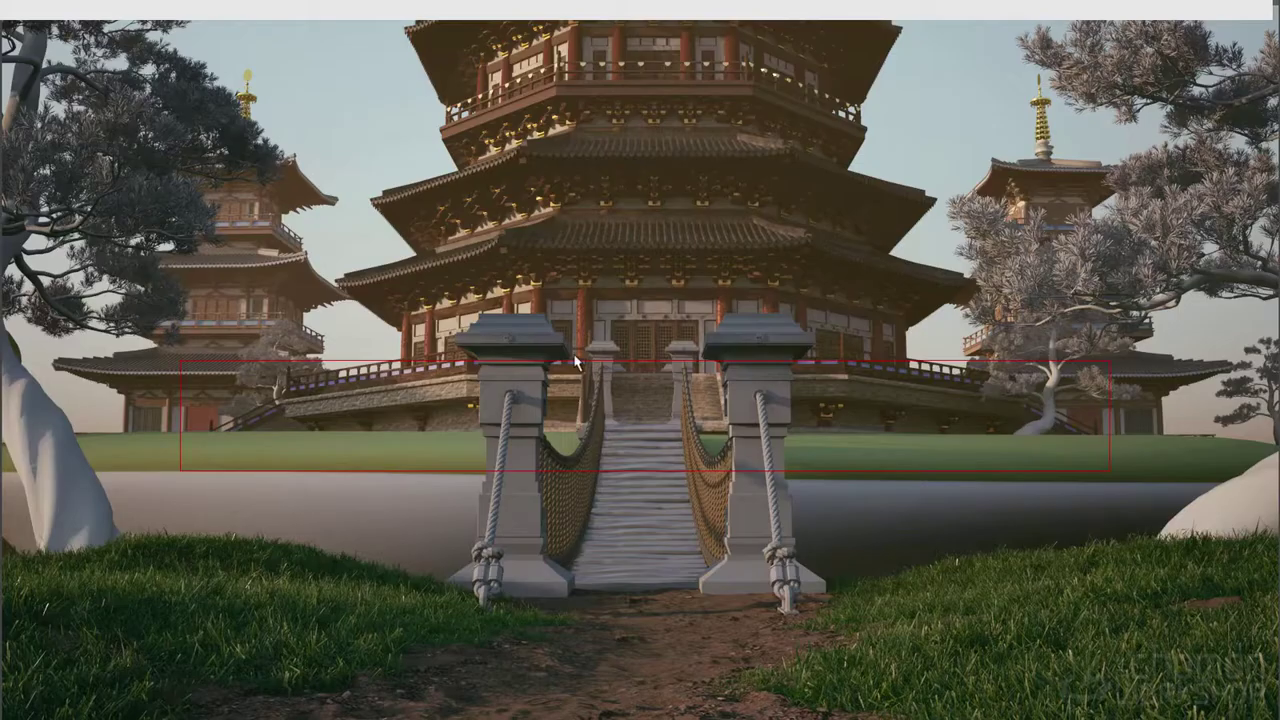
Soften the edges of the anchor rope mesh ropeKnotBaked beside the bridge pillar
{"action": "scroll", "coordinate": [671, 405], "scroll_direction": "up", "scroll_amount": 1}
{"action": "middle_click_drag", "start_coordinate": [643, 329], "coordinate": [533, 425]}
{"action": "scroll", "coordinate": [533, 425], "scroll_direction": "down", "scroll_amount": 1}
{"action": "scroll", "coordinate": [434, 329], "scroll_direction": "up", "scroll_amount": 2}
{"action": "scroll", "coordinate": [685, 323], "scroll_direction": "down", "scroll_amount": 2}
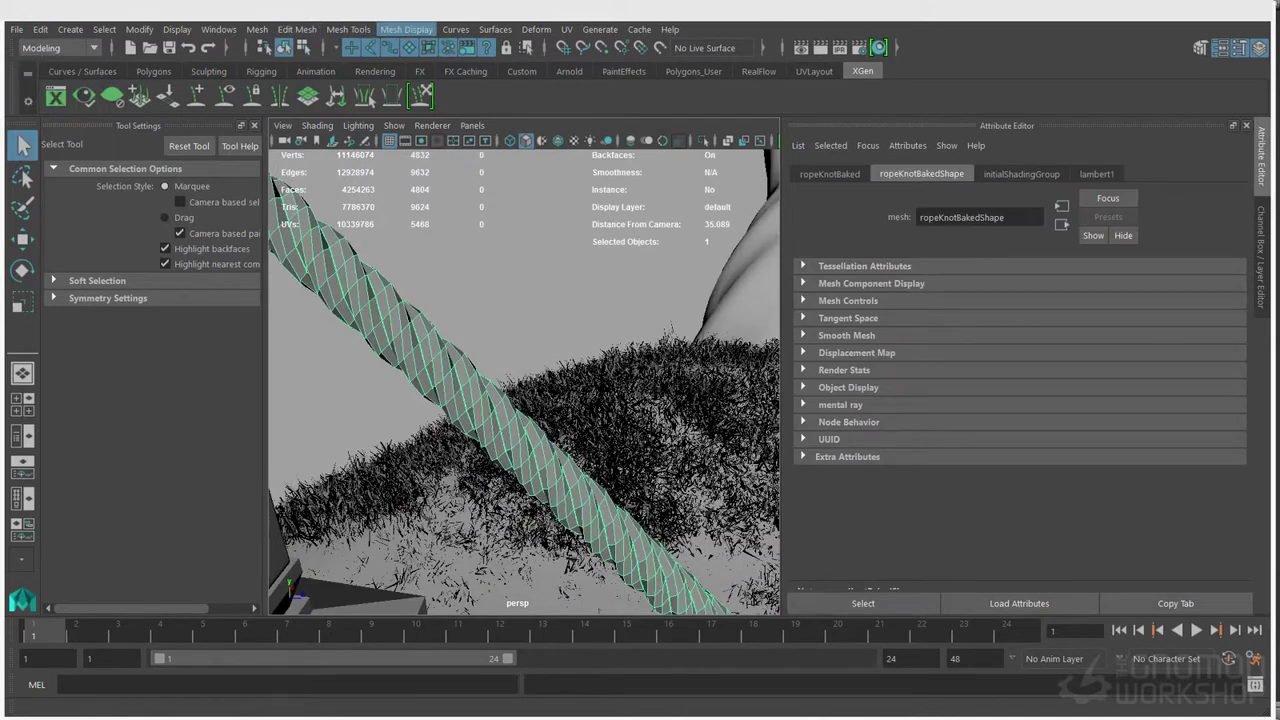
{"action": "left_click", "coordinate": [406, 29]}
{"action": "left_click", "coordinate": [440, 179]}
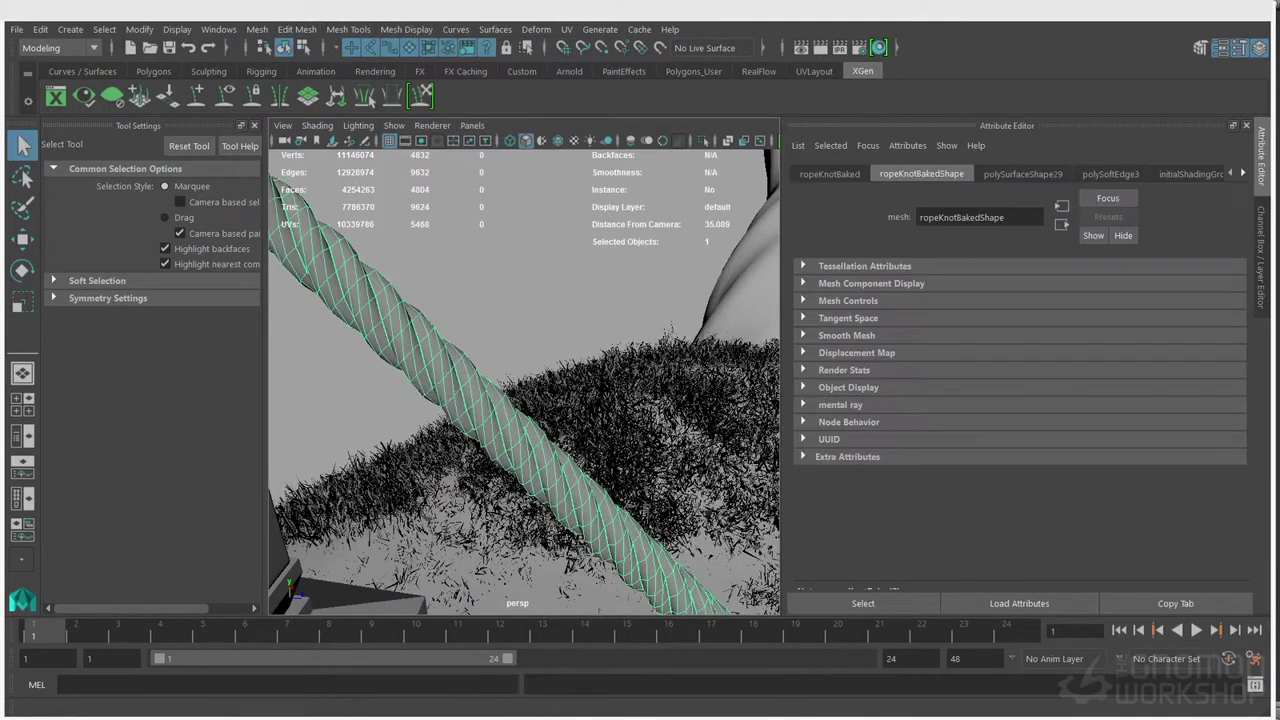
Add V-Ray fur to the selected anchor rope mesh
{"action": "left_click", "coordinate": [70, 29]}
{"action": "mouse_move", "coordinate": [177, 400]}
{"action": "mouse_move", "coordinate": [306, 688]}
{"action": "left_click", "coordinate": [570, 706]}
{"action": "scroll", "coordinate": [524, 382], "scroll_direction": "down", "scroll_amount": 6}
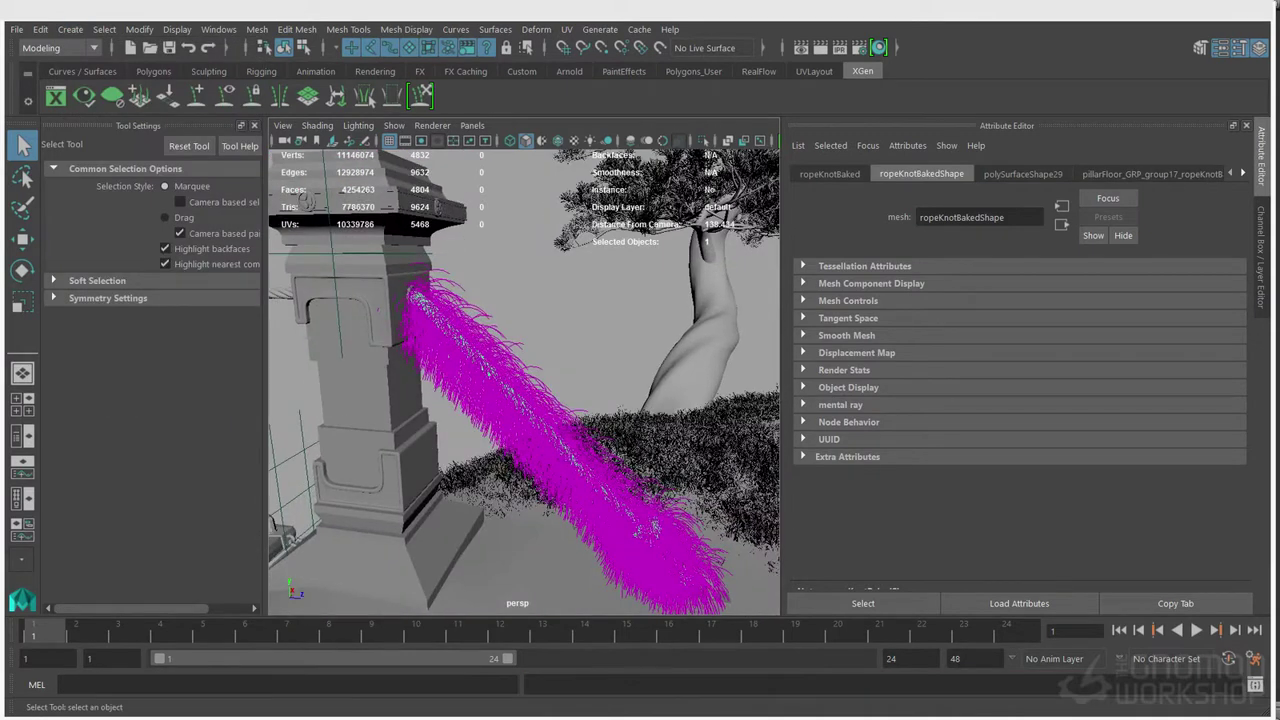
Shorten the rope's fur to a length of 1.639 and raise its direction variance to 2.000
{"action": "left_click", "coordinate": [1136, 174]}
{"action": "left_click_drag", "start_coordinate": [1003, 284], "coordinate": [1001, 284]}
{"action": "scroll", "coordinate": [1003, 400], "scroll_direction": "down", "scroll_amount": 2}
{"action": "left_click_drag", "start_coordinate": [1006, 511], "coordinate": [1153, 511]}
{"action": "right_click_drag", "start_coordinate": [520, 400], "coordinate": [640, 400], "text": "alt"}
{"action": "left_click_drag", "start_coordinate": [1153, 511], "coordinate": [1220, 511]}
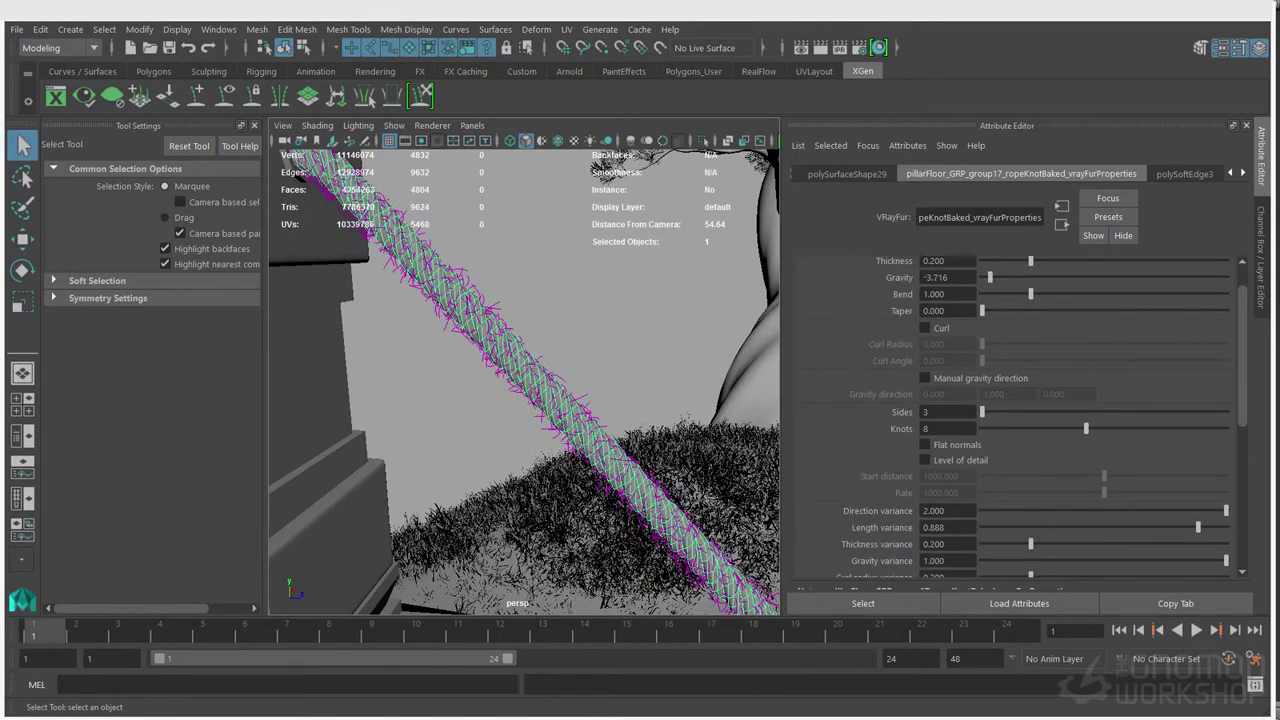
Give the rope's fur curl with a curl radius of 0.148 and a curl angle of 0.754
{"action": "scroll", "coordinate": [1015, 420], "scroll_direction": "up", "scroll_amount": 1}
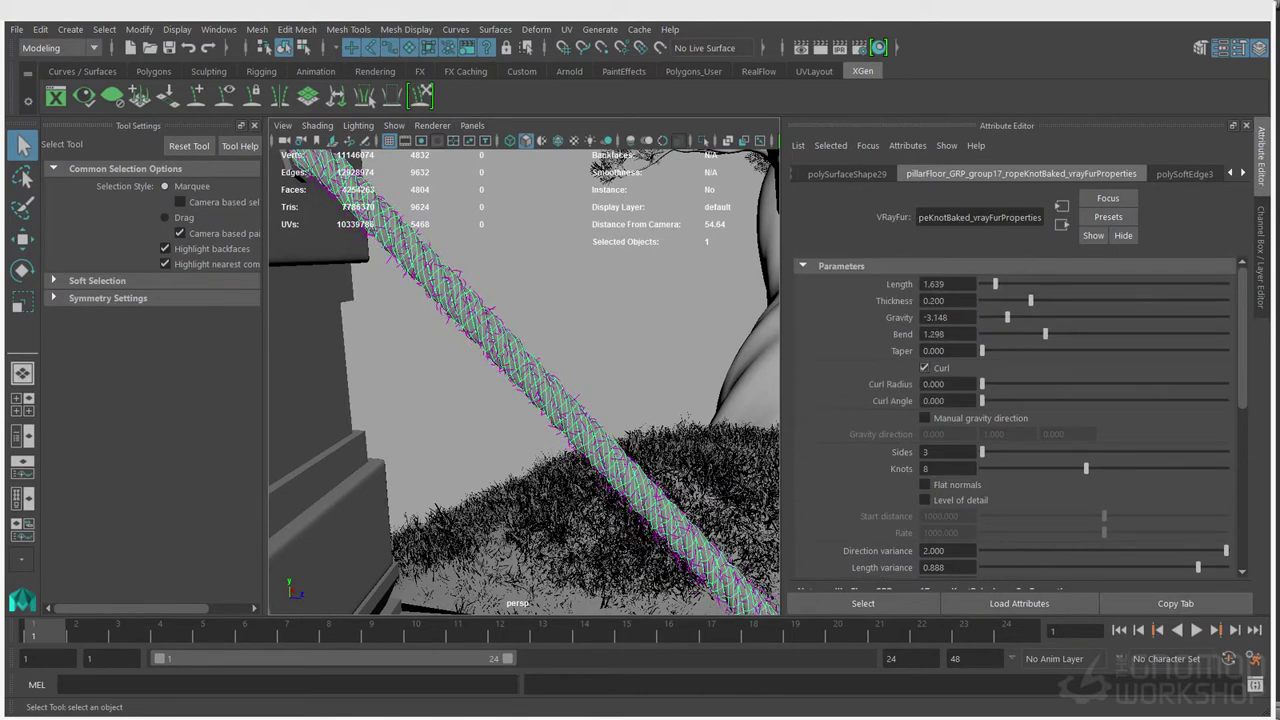
{"action": "left_click_drag", "start_coordinate": [1012, 384], "coordinate": [1018, 384]}
{"action": "left_click_drag", "start_coordinate": [982, 401], "coordinate": [1165, 401]}
{"action": "scroll", "coordinate": [1165, 401], "scroll_direction": "down", "scroll_amount": 3}
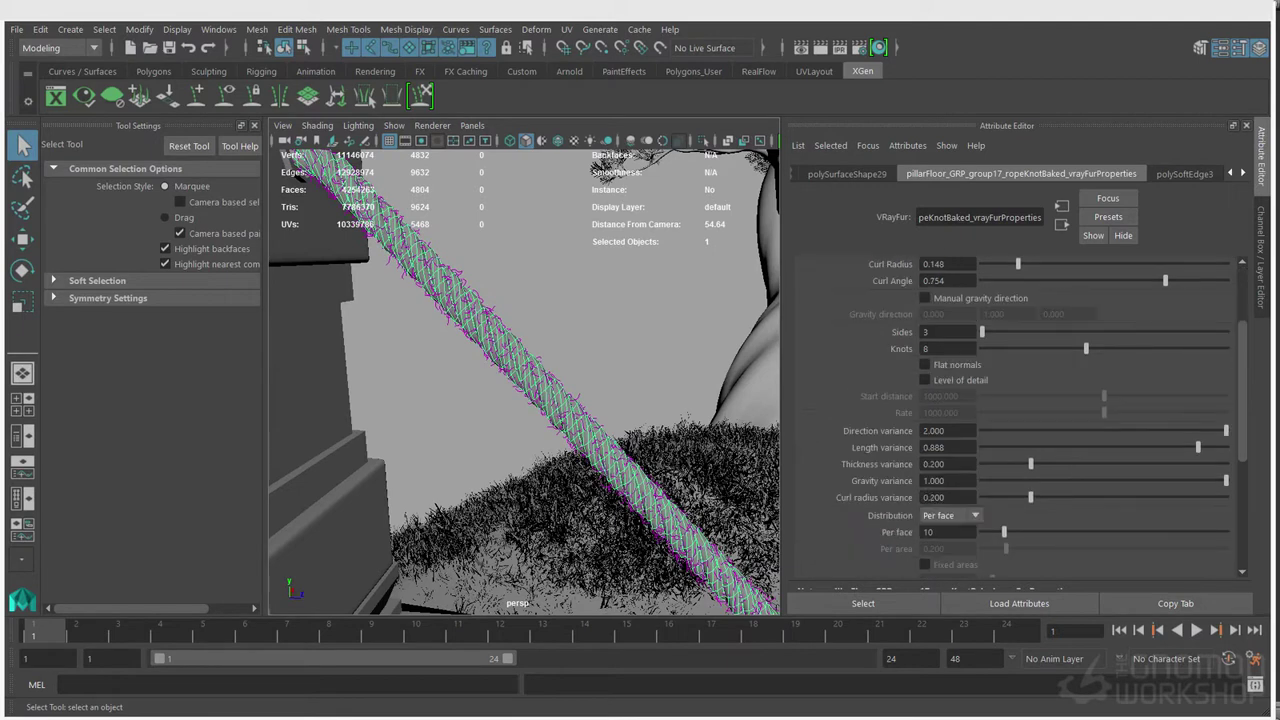
{"action": "scroll", "coordinate": [1165, 401], "scroll_direction": "down", "scroll_amount": 1}
Select the matching anchor rope at the other bridge pillar and add V-Ray fur to it
{"action": "left_click_drag", "start_coordinate": [520, 400], "coordinate": [540, 320], "text": "alt"}
{"action": "left_click", "coordinate": [590, 330]}
{"action": "left_click", "coordinate": [460, 302]}
{"action": "left_click", "coordinate": [600, 340]}
{"action": "left_click_drag", "start_coordinate": [520, 400], "coordinate": [640, 400], "text": "alt"}
{"action": "left_click", "coordinate": [480, 400]}
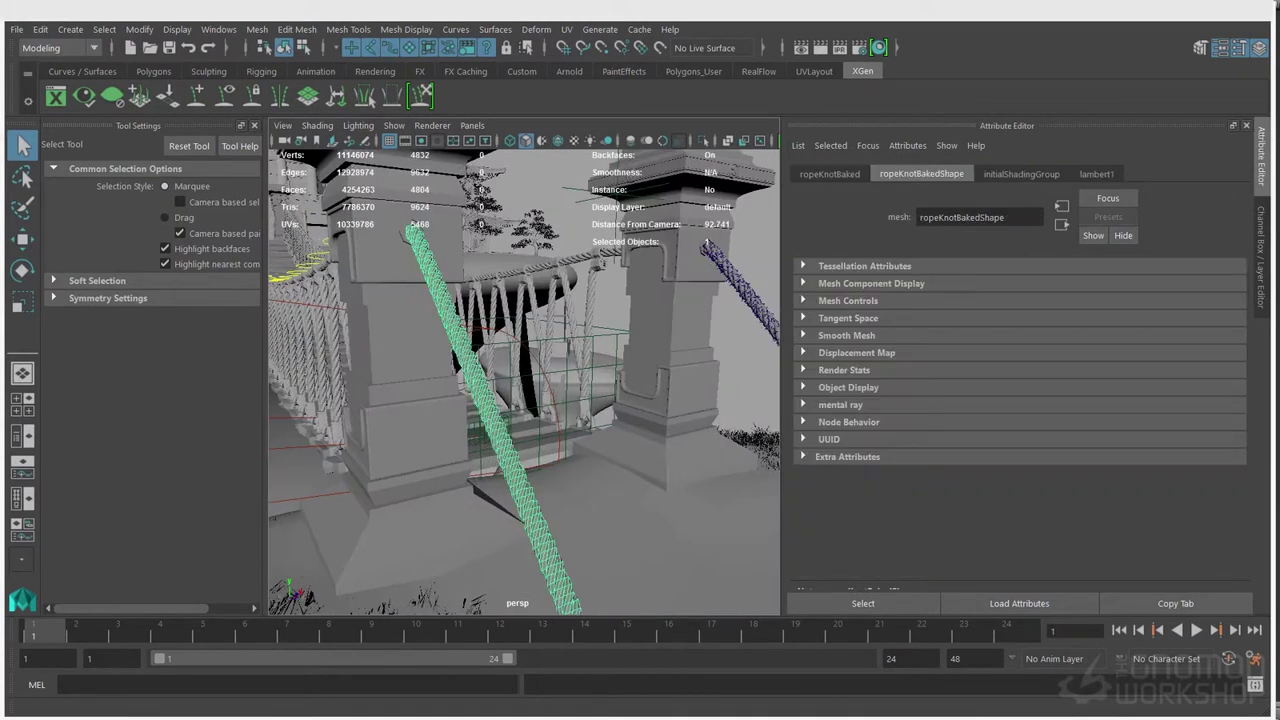
{"action": "middle_click_drag", "start_coordinate": [540, 400], "coordinate": [430, 400], "text": "alt"}
{"action": "left_click_drag", "start_coordinate": [430, 400], "coordinate": [500, 395], "text": "alt"}
{"action": "left_click", "coordinate": [430, 370]}
{"action": "left_click", "coordinate": [440, 402]}
{"action": "left_click", "coordinate": [660, 342]}
{"action": "left_click", "coordinate": [660, 342]}
{"action": "left_click", "coordinate": [430, 390]}
{"action": "left_click", "coordinate": [70, 29]}
{"action": "mouse_move", "coordinate": [171, 400]}
{"action": "mouse_move", "coordinate": [306, 688]}
{"action": "left_click", "coordinate": [600, 703]}
Save the first rope's fur settings as a preset and apply it to the second rope's fur
{"action": "left_click", "coordinate": [680, 290]}
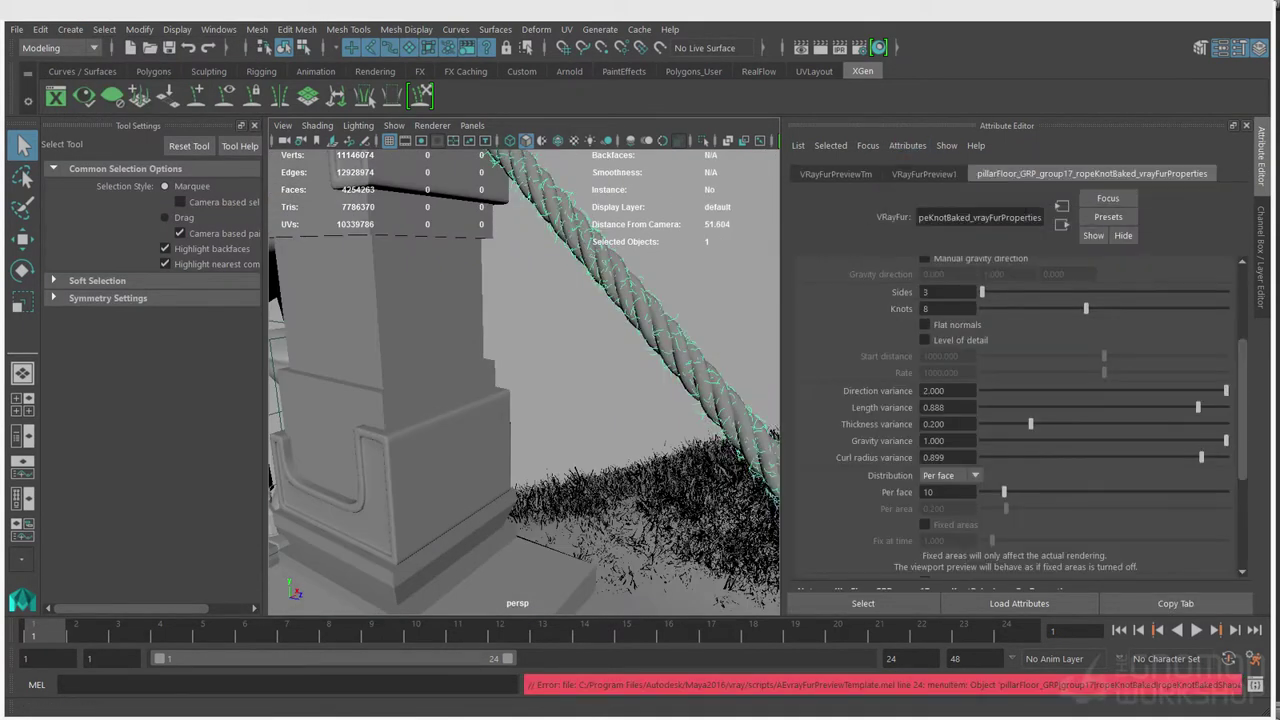
{"action": "scroll", "coordinate": [1108, 285], "scroll_direction": "up", "scroll_amount": 3}
{"action": "left_click", "coordinate": [1108, 216]}
{"action": "left_click", "coordinate": [1166, 223]}
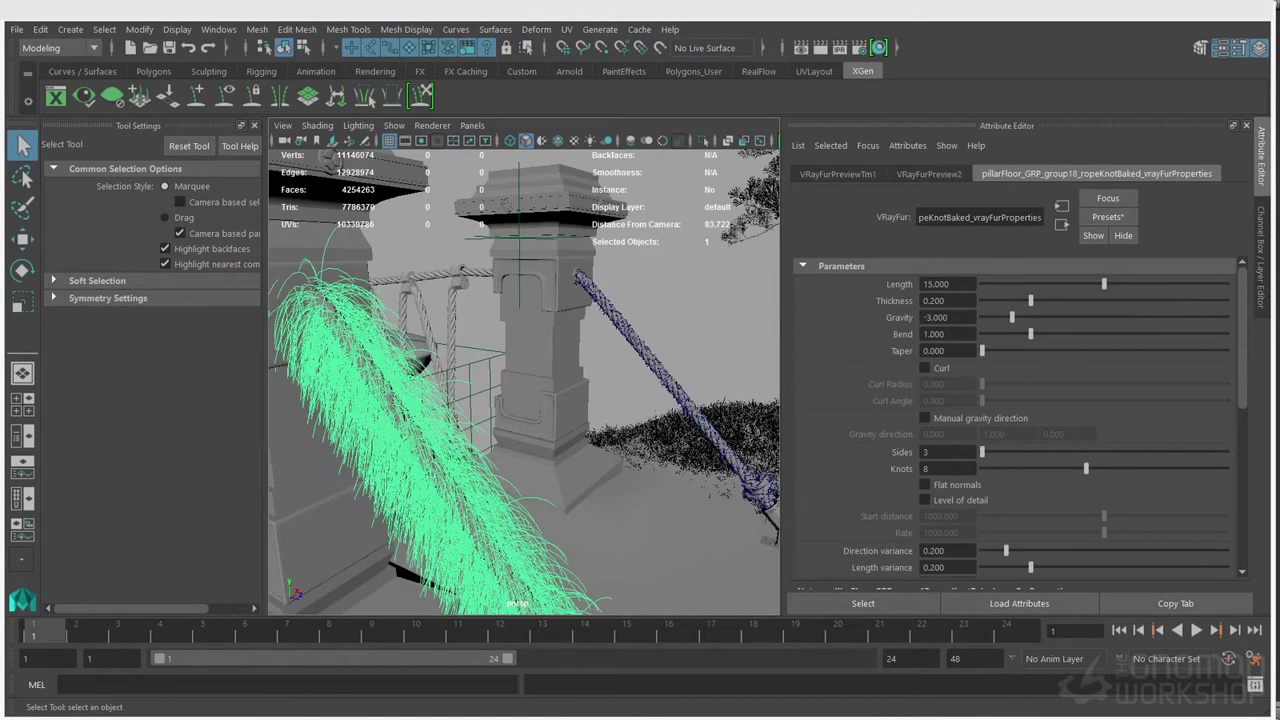
{"action": "left_click", "coordinate": [1108, 216]}
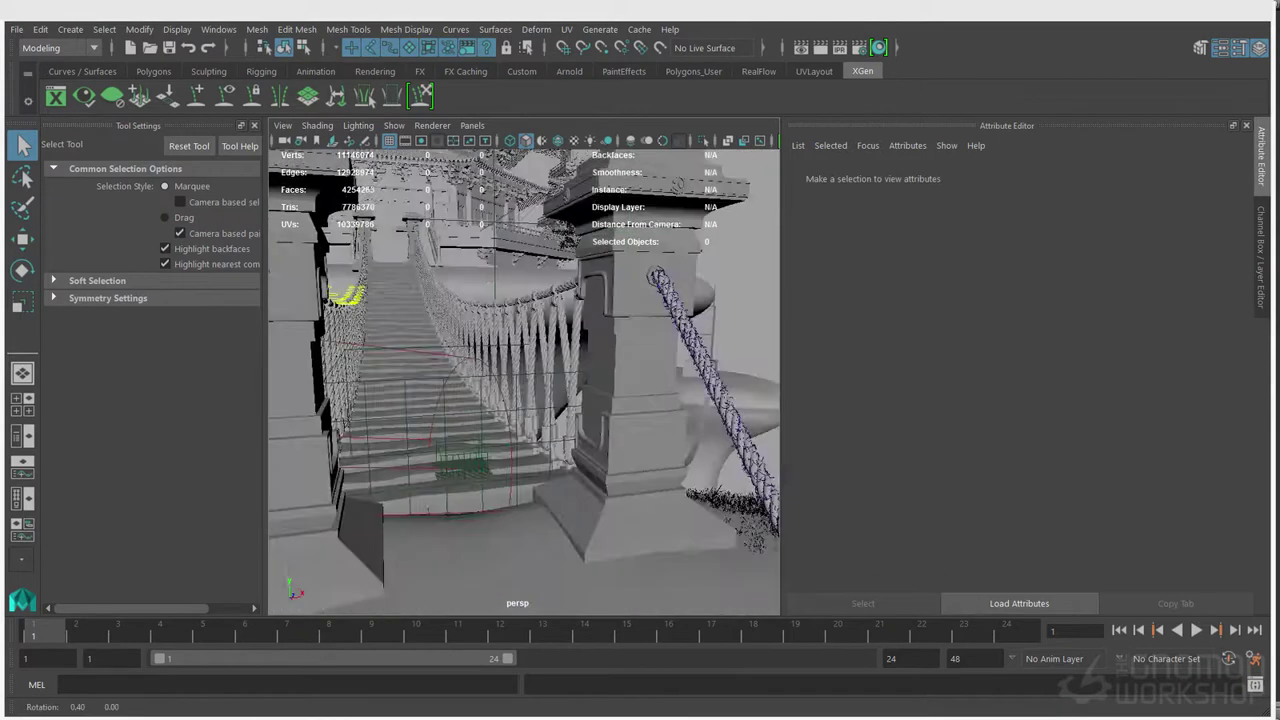
Save the scene as example_scene_v009.mb
{"action": "left_click_drag", "start_coordinate": [428, 510], "coordinate": [501, 497], "text": "alt"}
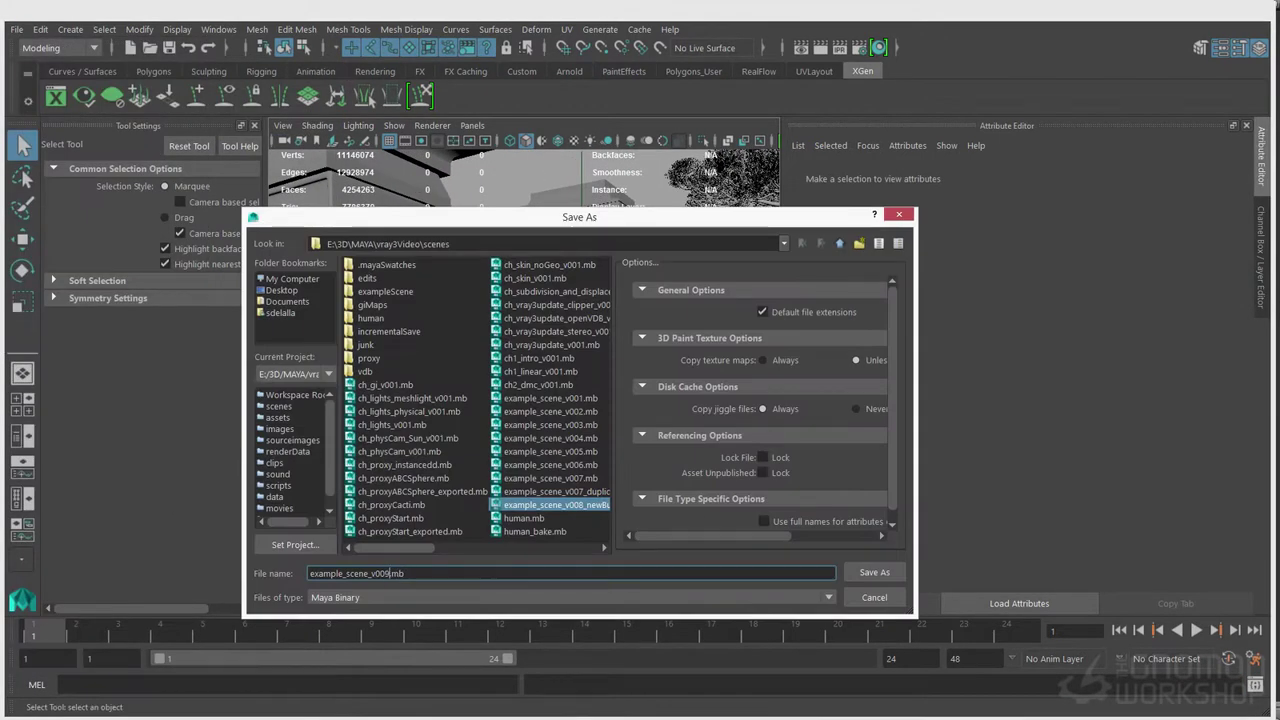
{"action": "key", "text": "Return"}
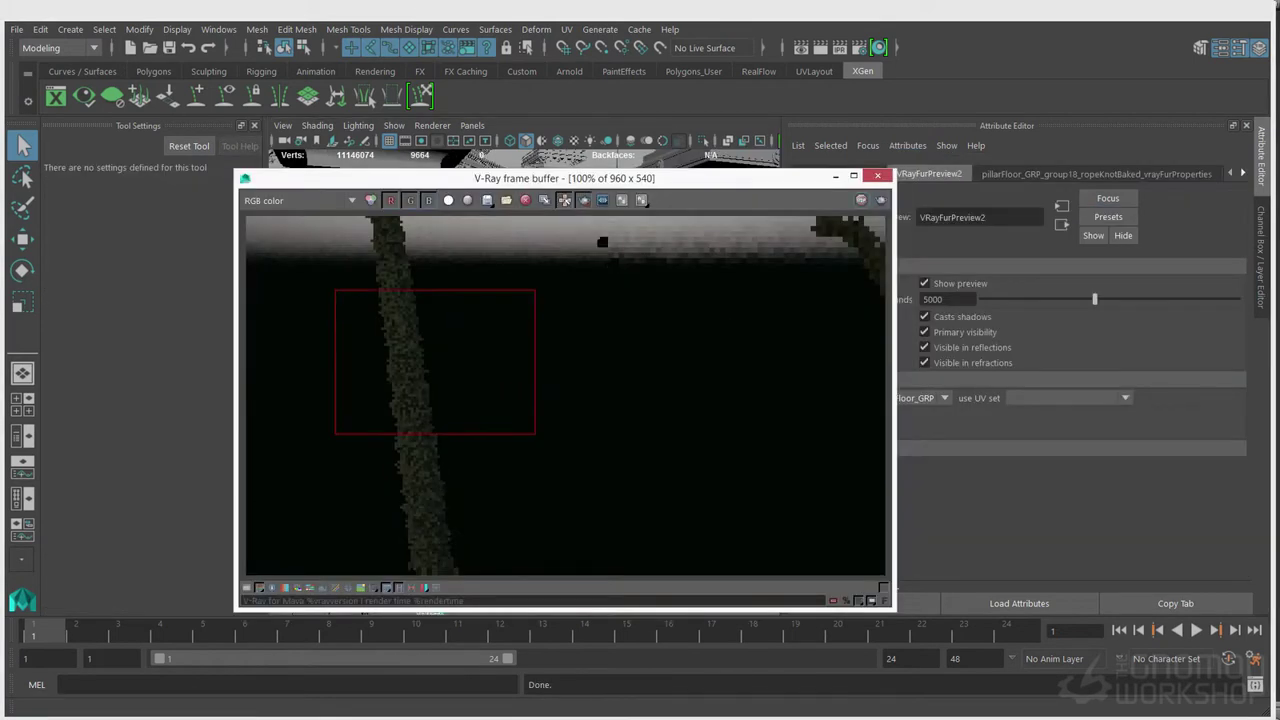
Render a small region across the furry rope and set the second rope fur's thickness to 0.050
{"action": "left_click_drag", "start_coordinate": [355, 321], "coordinate": [460, 406]}
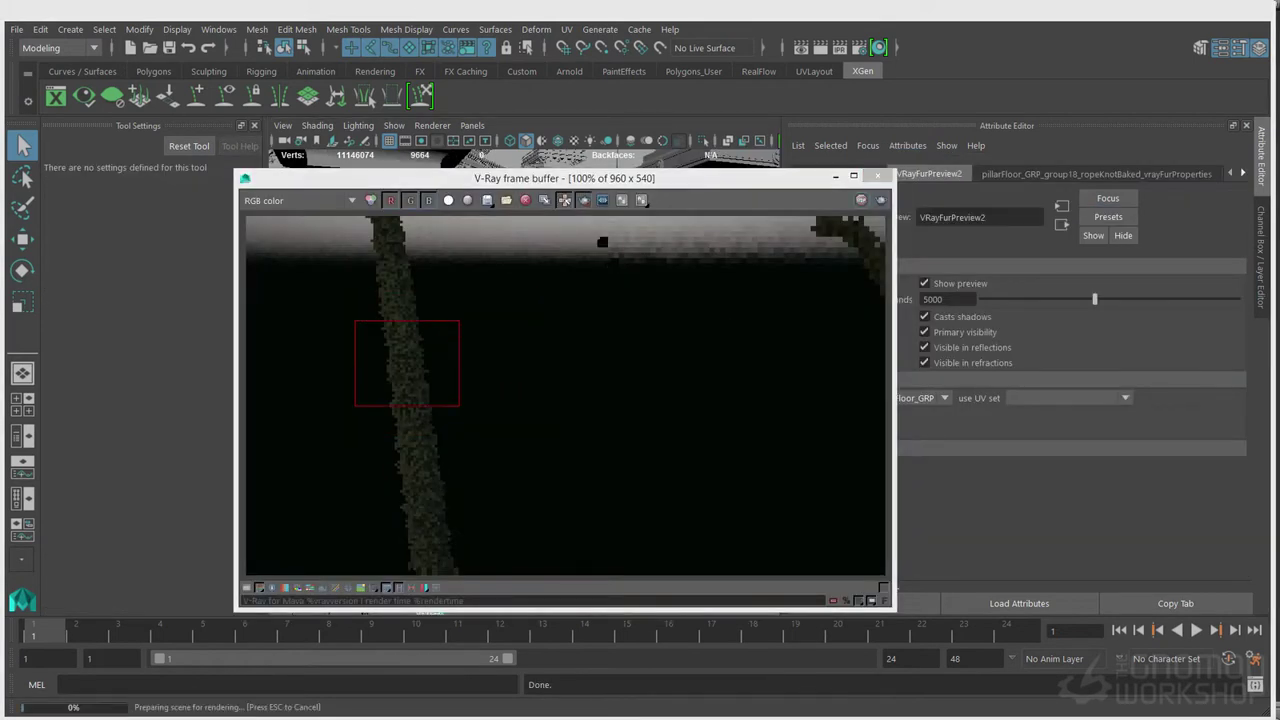
{"action": "left_click_drag", "start_coordinate": [690, 178], "coordinate": [605, 262]}
{"action": "left_click", "coordinate": [1096, 174]}
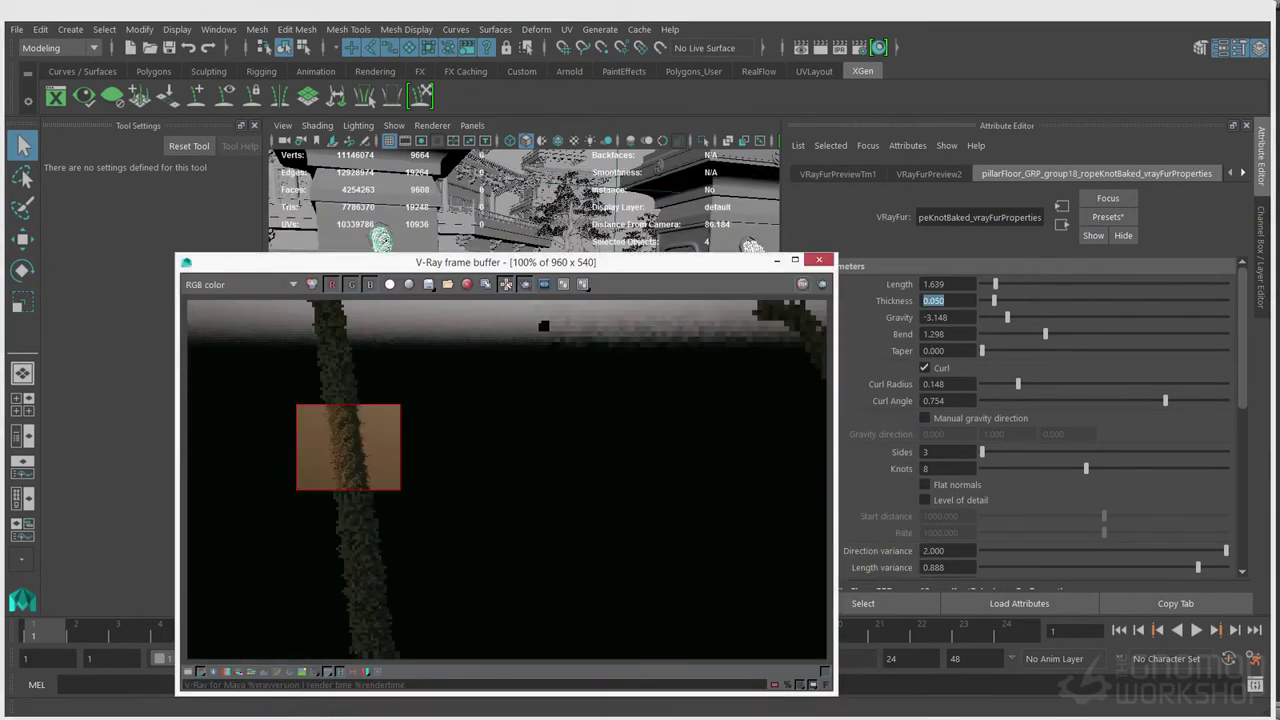
Undo the recent changes back to the first rope's fur and frame the ropes in the viewport
{"action": "key", "text": "ctrl+z"}
{"action": "key", "text": "ctrl+z"}
{"action": "key", "text": "ctrl+z"}
{"action": "key", "text": "ctrl+z"}
{"action": "key", "text": "ctrl+z"}
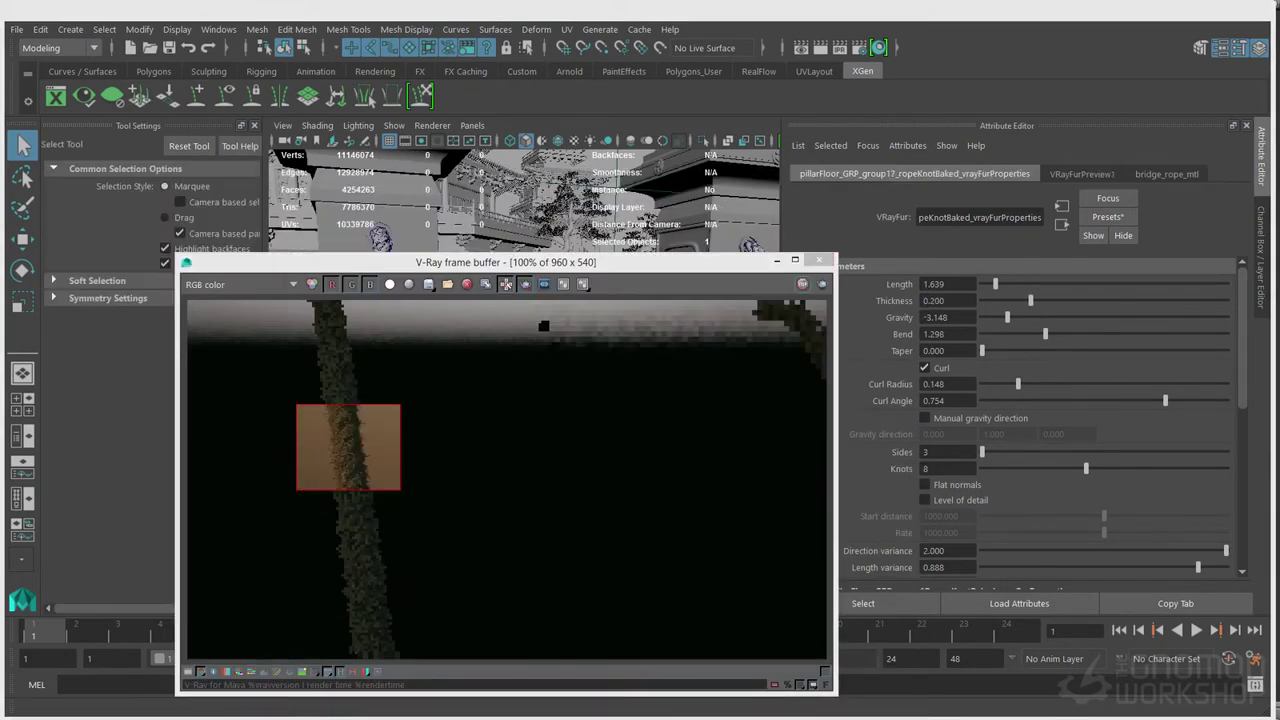
{"action": "key", "text": "ctrl+z"}
{"action": "left_click_drag", "start_coordinate": [605, 262], "coordinate": [390, 424]}
{"action": "right_click_drag", "start_coordinate": [535, 290], "coordinate": [450, 300], "text": "alt"}
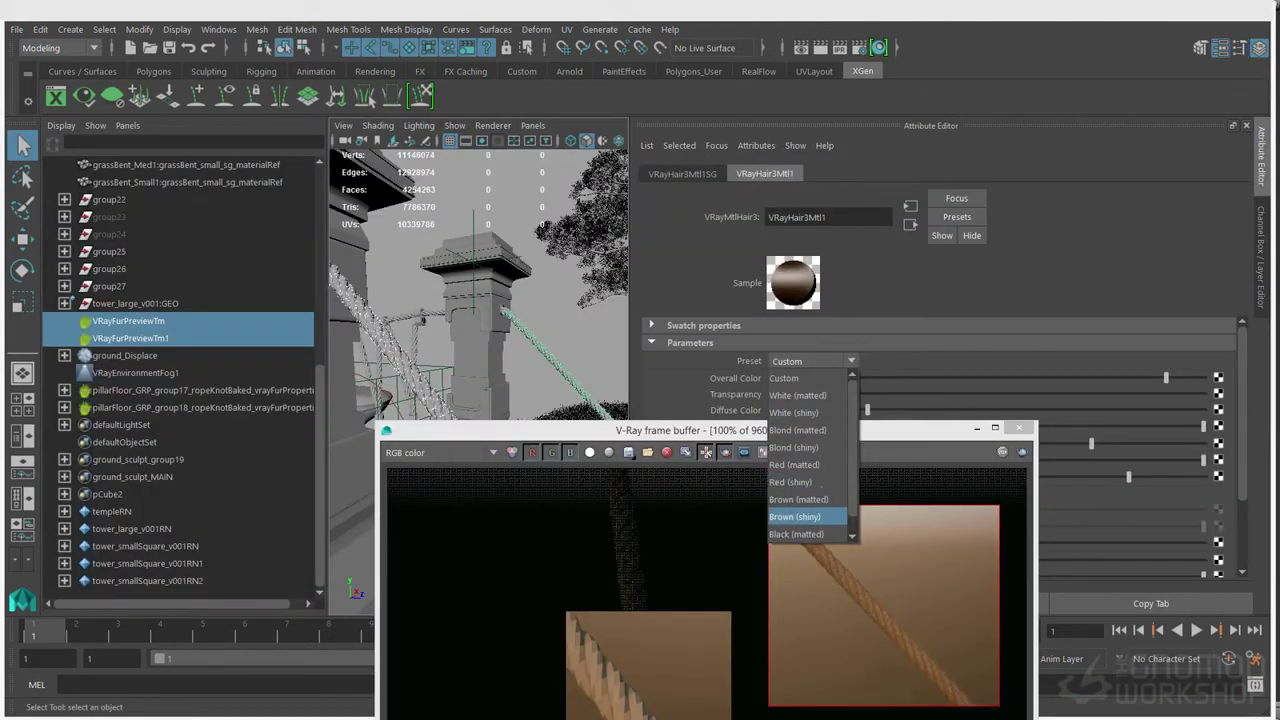
Set the fur's hair material preset to Brown (shiny) and connect bridge_rope_mtl's diffuse texture to its diffuse color
{"action": "left_click", "coordinate": [800, 516]}
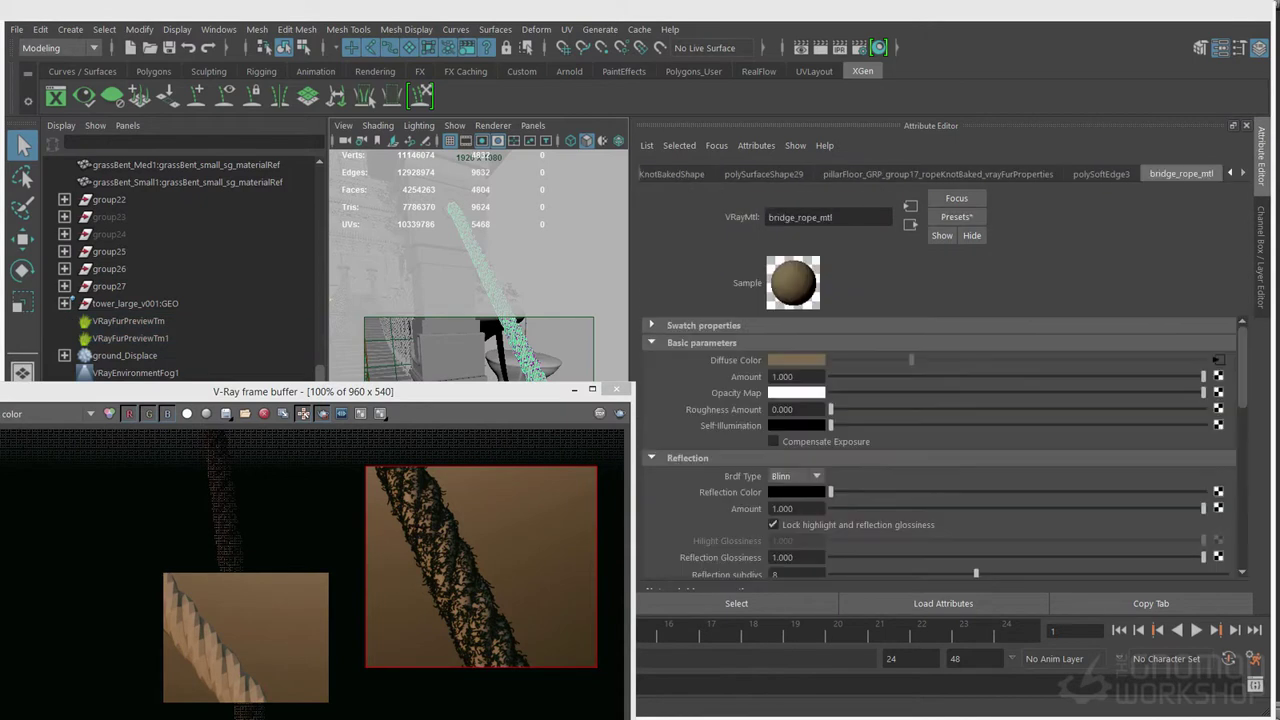
{"action": "left_click", "coordinate": [1218, 360]}
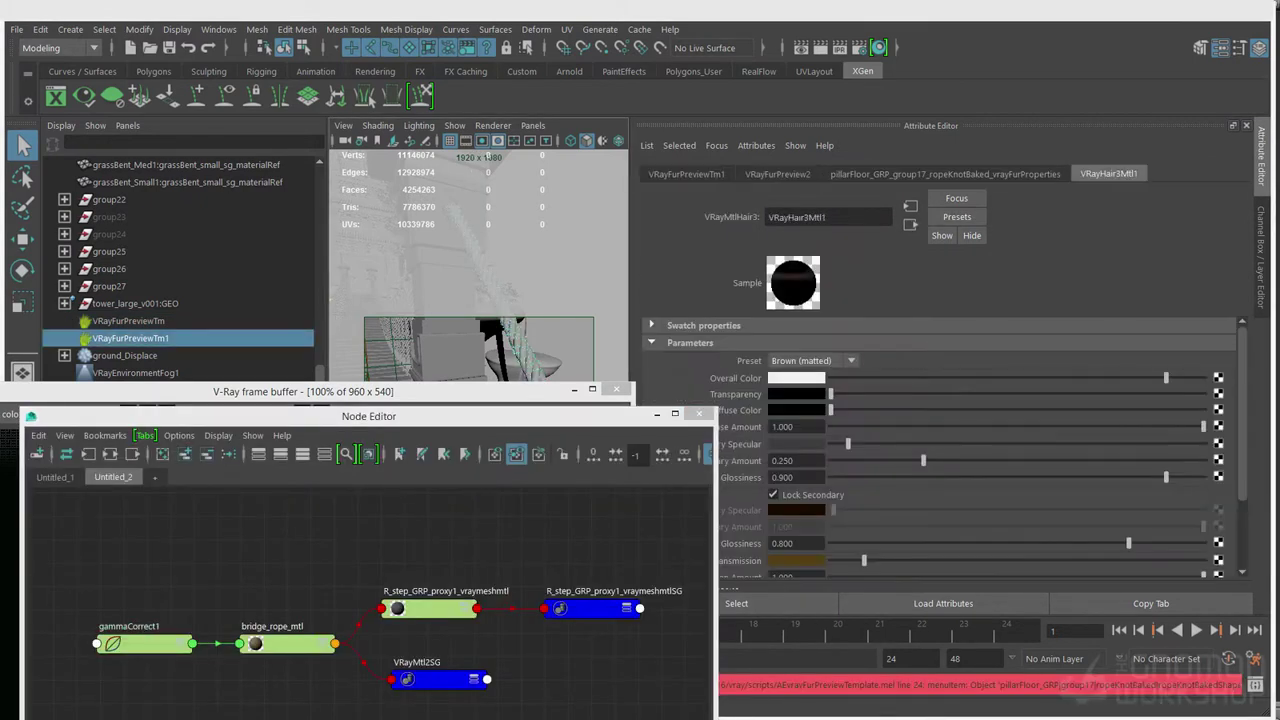
{"action": "middle_click_drag", "start_coordinate": [55, 500], "coordinate": [796, 410]}
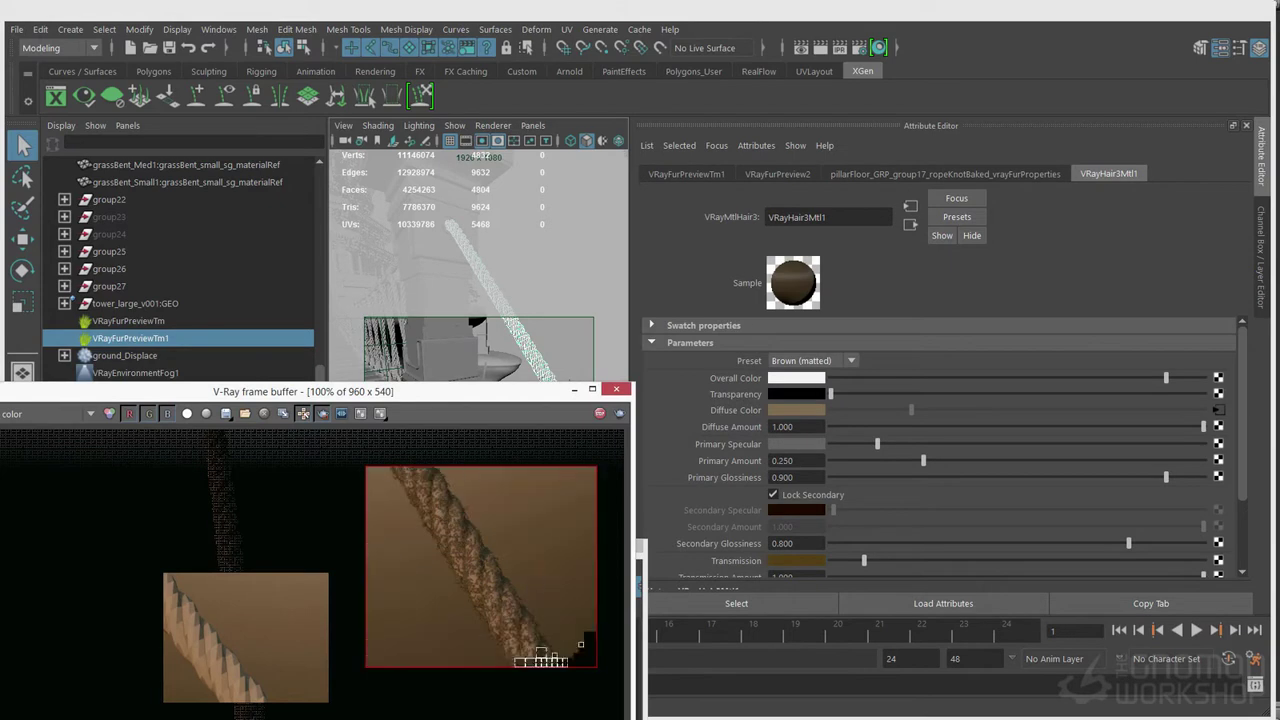
Render the region around the rope's knot and metal rings
{"action": "mouse_move", "coordinate": [470, 275]}
{"action": "left_mouse_down", "text": "alt"}
{"action": "mouse_move", "coordinate": [500, 280]}
{"action": "mouse_move", "coordinate": [520, 320]}
{"action": "mouse_move", "coordinate": [475, 300]}
{"action": "left_mouse_up", "text": "alt"}
{"action": "left_click", "coordinate": [520, 340], "text": "shift"}
{"action": "left_click", "coordinate": [619, 413]}
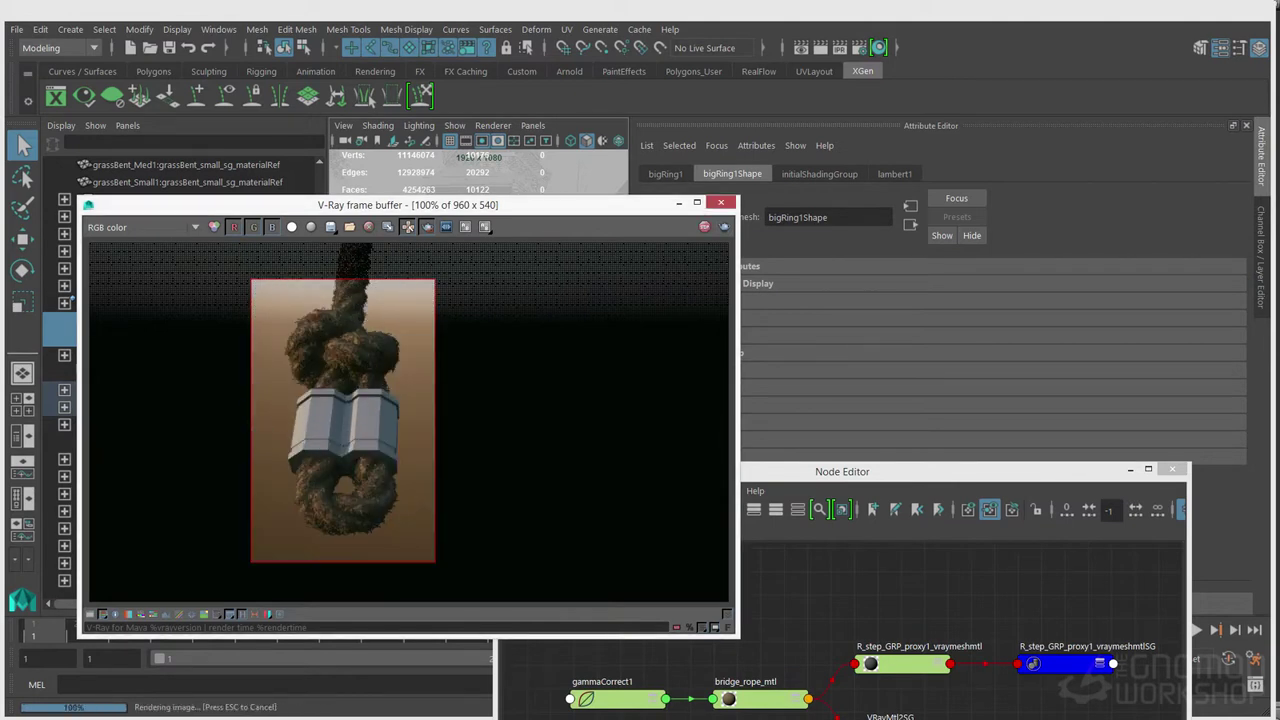
Set the second rope fur's length to 0.9 and raise its length variance to the maximum
{"action": "left_click_drag", "start_coordinate": [408, 205], "coordinate": [356, 290]}
{"action": "left_click", "coordinate": [133, 320]}
{"action": "left_click", "coordinate": [940, 174]}
{"action": "type", "text": ".5"}
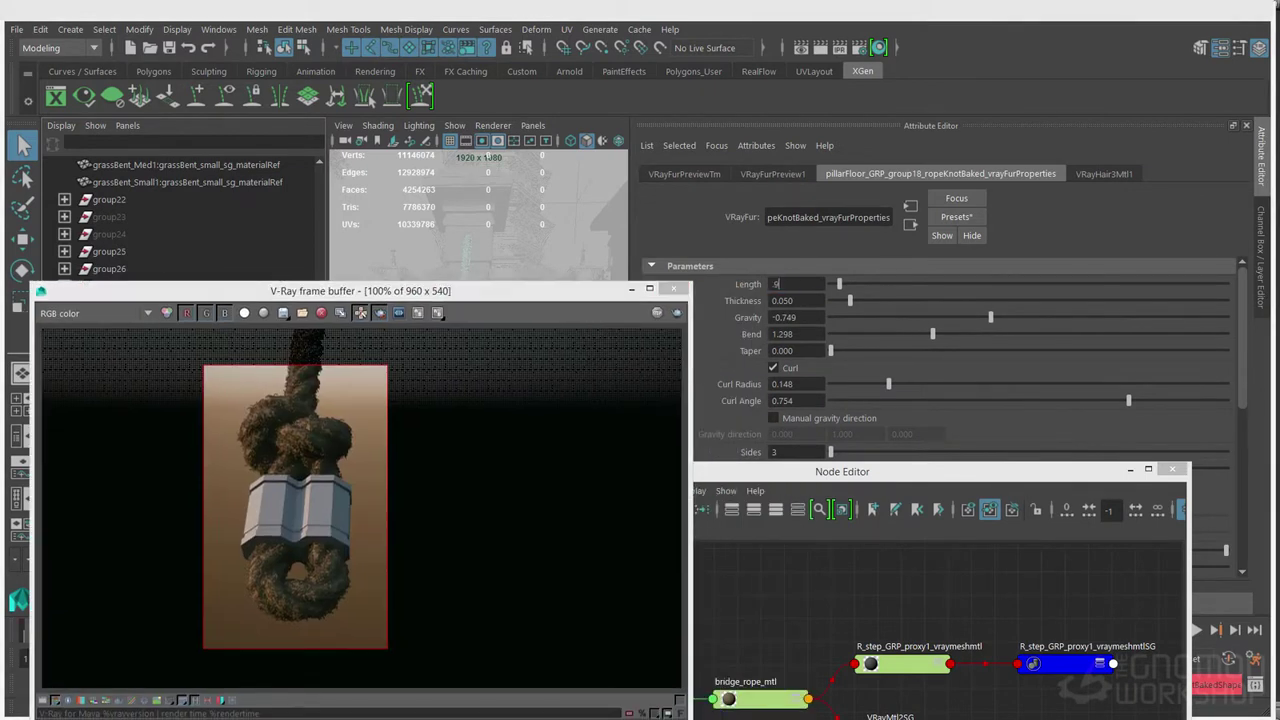
{"action": "type", "text": "9"}
{"action": "key", "text": "Return"}
{"action": "scroll", "coordinate": [1000, 400], "scroll_direction": "down", "scroll_amount": 4}
{"action": "left_click_drag", "start_coordinate": [1181, 407], "coordinate": [1228, 407]}
Set the second rope fur's thickness to 0.025 and render the knot region again
{"action": "scroll", "coordinate": [1000, 400], "scroll_direction": "up", "scroll_amount": 4}
{"action": "double_click", "coordinate": [783, 301]}
{"action": "type", "text": ".025"}
{"action": "key", "text": "Return"}
{"action": "left_click_drag", "start_coordinate": [356, 290], "coordinate": [628, 289]}
{"action": "left_click", "coordinate": [457, 285]}
{"action": "left_click", "coordinate": [949, 312]}
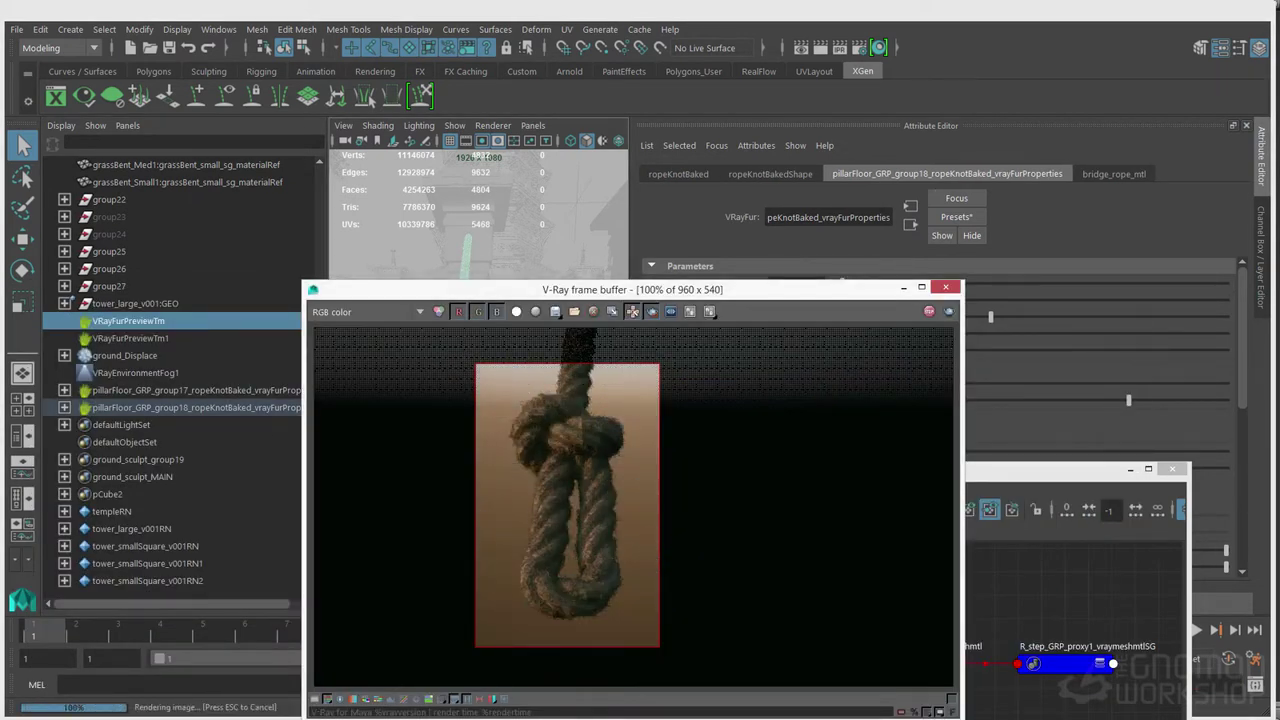
Raise the reflection color of bridge_rope_mtl to full white
{"action": "left_click_drag", "start_coordinate": [628, 290], "coordinate": [320, 324]}
{"action": "left_click", "coordinate": [1114, 174]}
{"action": "left_click_drag", "start_coordinate": [842, 469], "coordinate": [848, 618]}
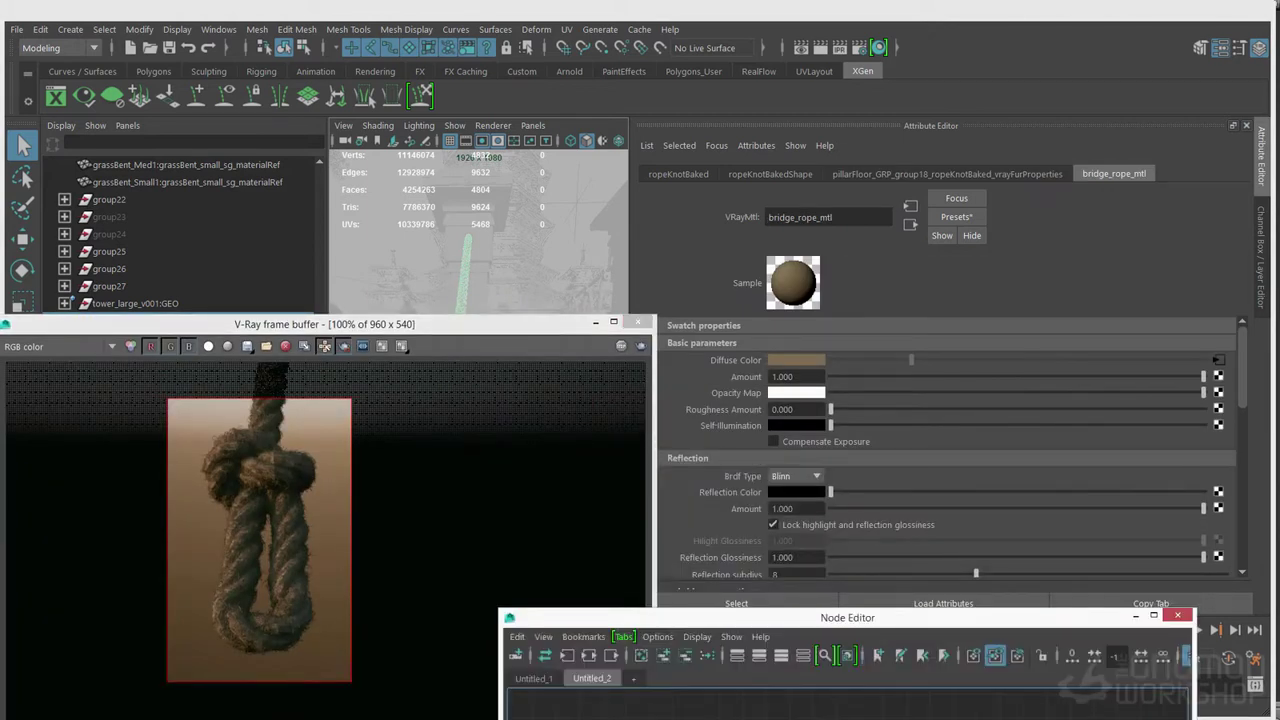
{"action": "left_click_drag", "start_coordinate": [831, 492], "coordinate": [1204, 492]}
{"action": "scroll", "coordinate": [1010, 492], "scroll_direction": "down", "scroll_amount": 2}
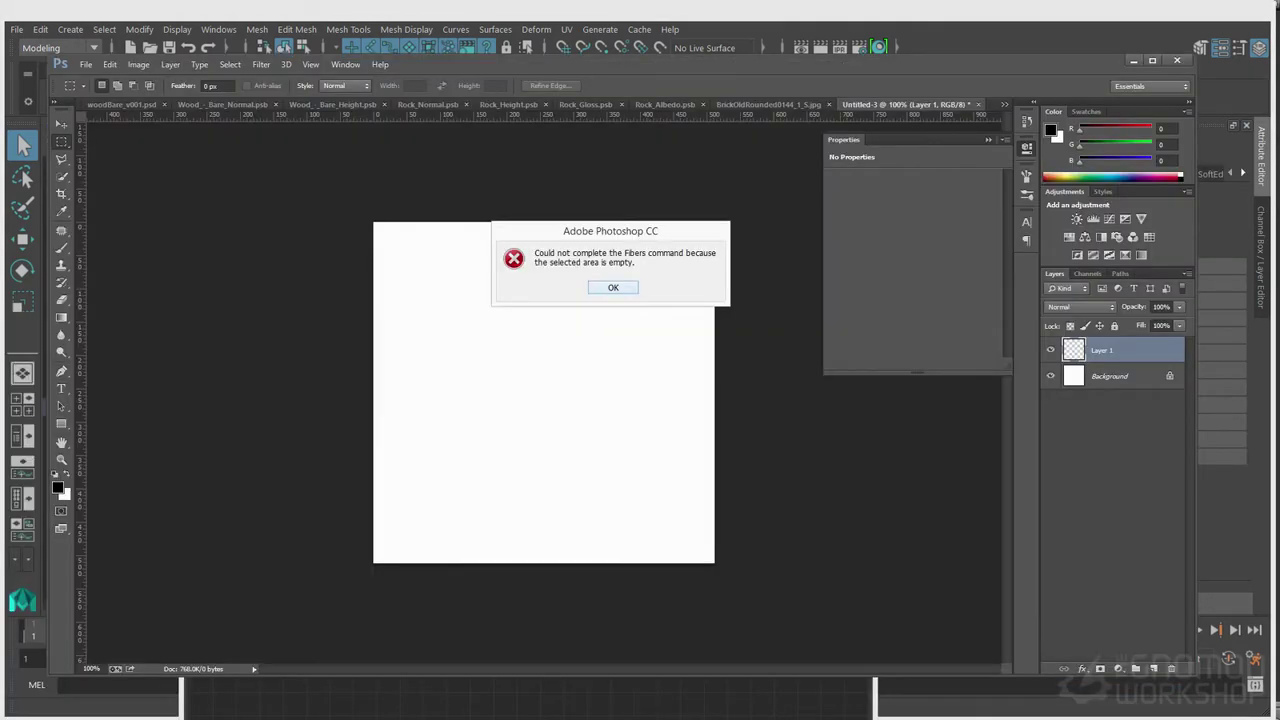
In Photoshop, fill Layer 1 with the Fibers filter and apply a motion blur at an angle of -90°
{"action": "key", "text": "Return"}
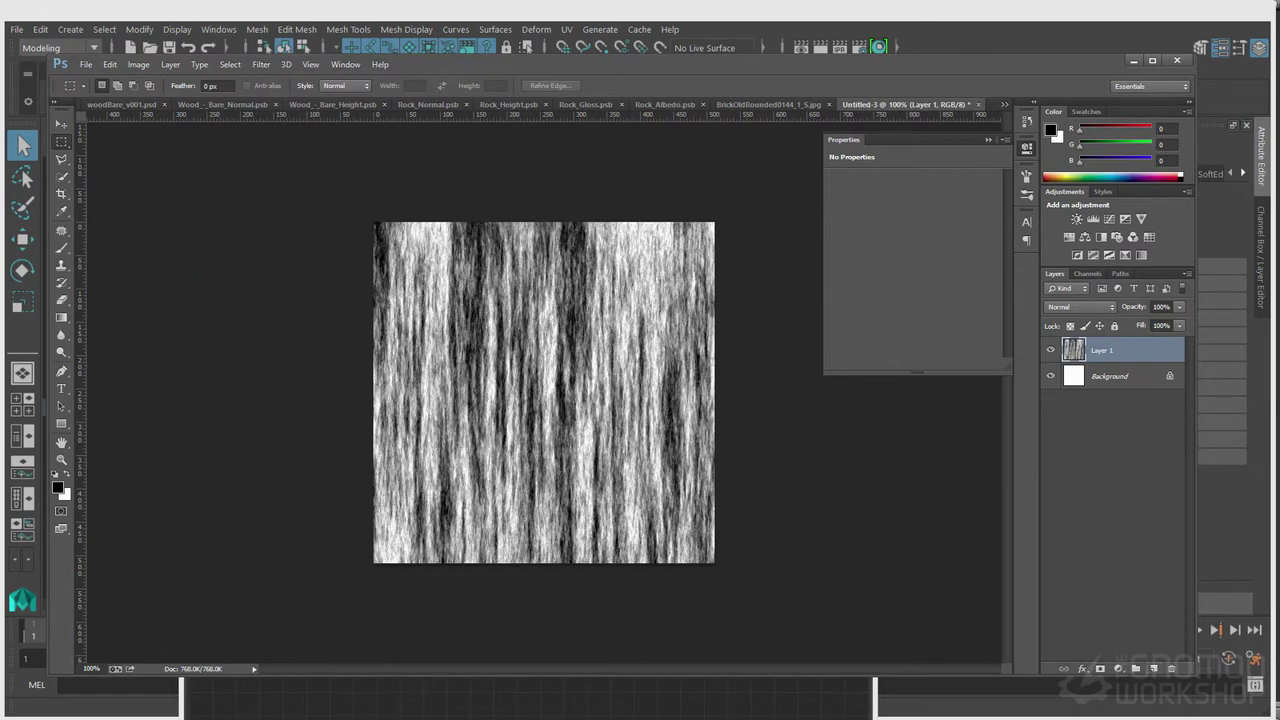
{"action": "left_click", "coordinate": [263, 64]}
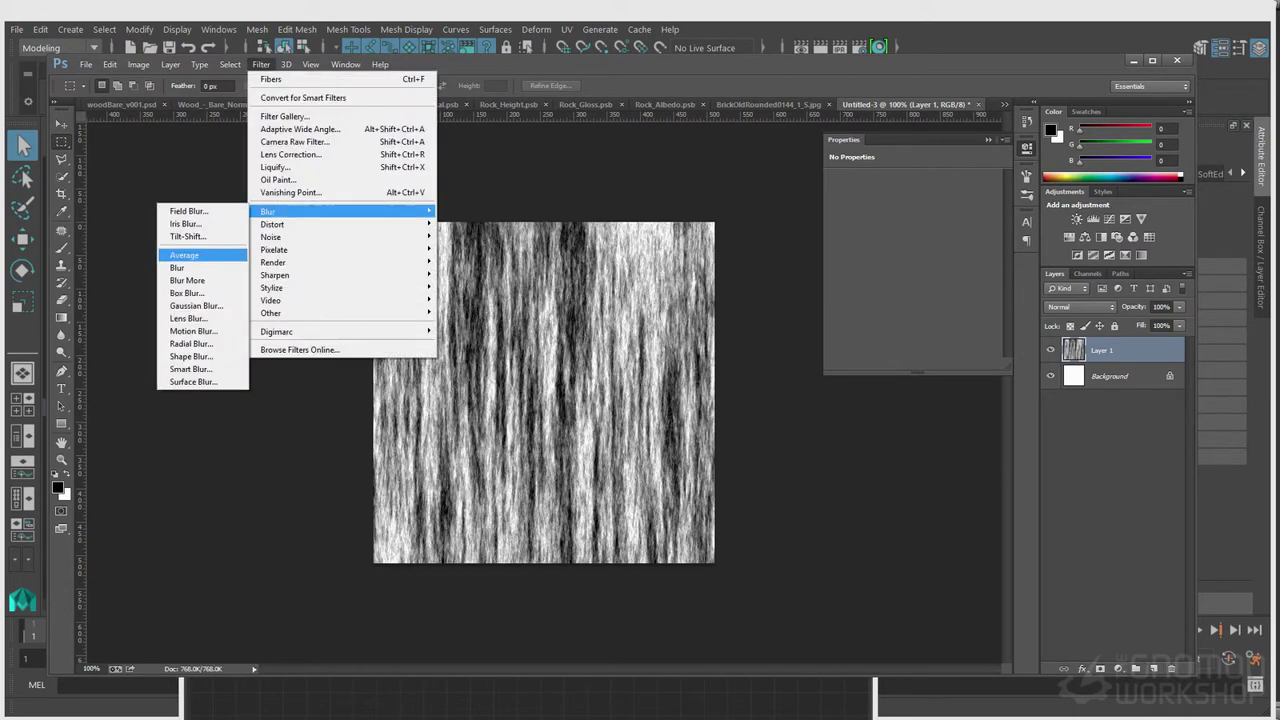
{"action": "mouse_move", "coordinate": [268, 211]}
{"action": "left_click", "coordinate": [205, 331]}
{"action": "left_click_drag", "start_coordinate": [827, 390], "coordinate": [745, 438]}
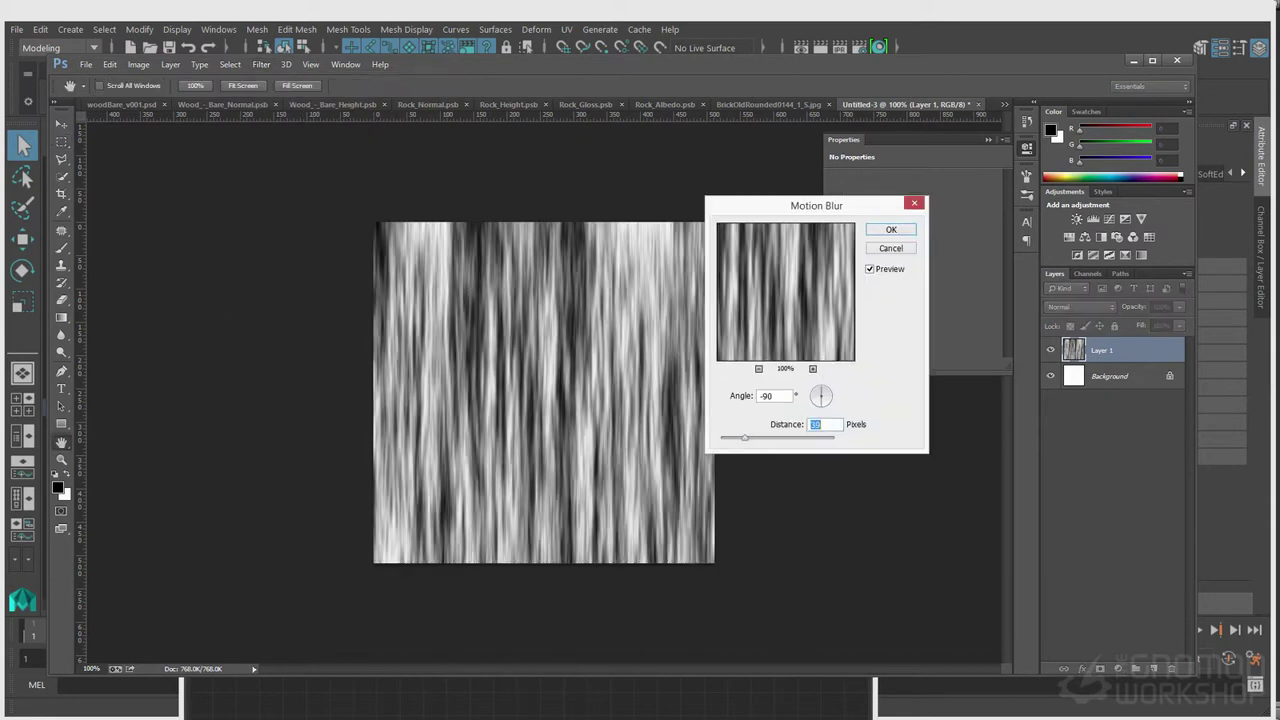
{"action": "left_click", "coordinate": [891, 229]}
{"action": "left_click", "coordinate": [261, 64]}
{"action": "mouse_move", "coordinate": [270, 312]}
{"action": "left_click", "coordinate": [203, 364]}
{"action": "left_click", "coordinate": [381, 264]}
Copy the fiber texture to Layer 2 and offset it 256 pixels horizontally and vertically with wrap around
{"action": "left_click", "coordinate": [1153, 668]}
{"action": "left_click", "coordinate": [261, 64]}
{"action": "left_click", "coordinate": [207, 364]}
{"action": "type", "text": "256"}
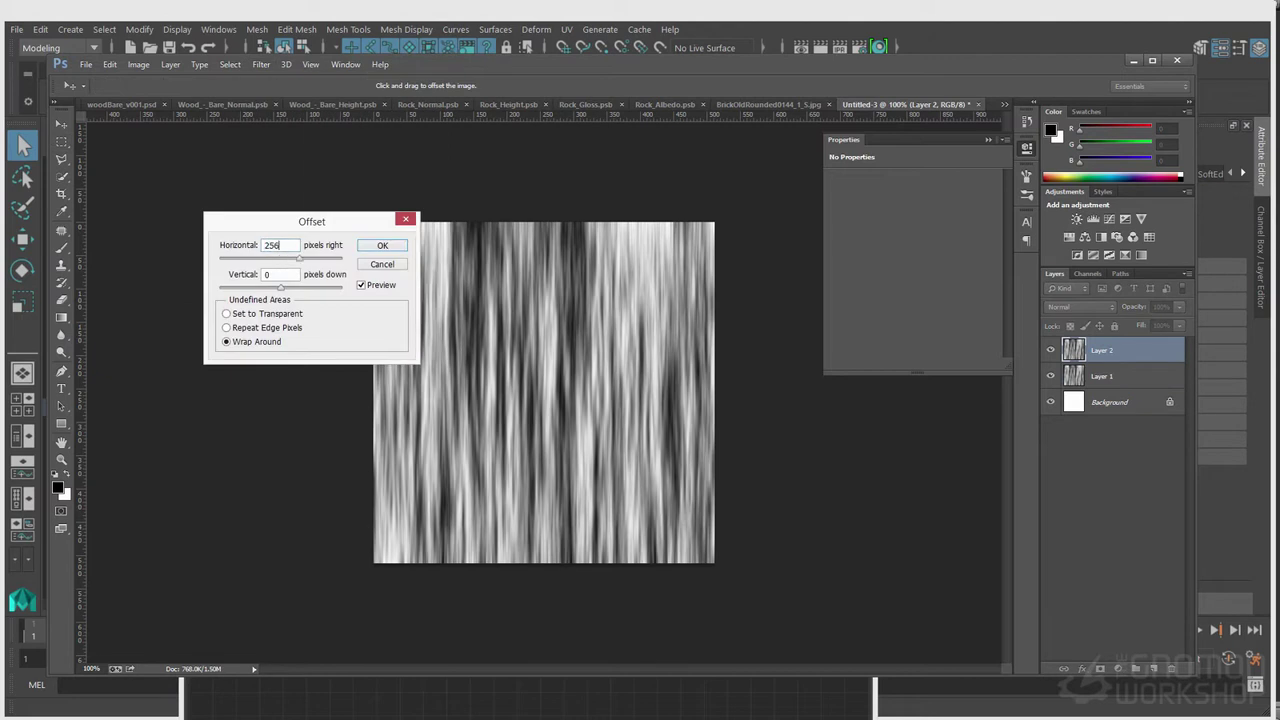
{"action": "key", "text": "Tab"}
{"action": "type", "text": "256"}
{"action": "key", "text": "Return"}
Try to remove the horizontal seam across the middle of Layer 2 with the Patch tool
{"action": "key", "text": "b"}
{"action": "key", "text": "Return"}
{"action": "key", "text": "Return"}
{"action": "key", "text": "j"}
{"action": "mouse_move", "coordinate": [405, 372]}
{"action": "left_mouse_down"}
{"action": "mouse_move", "coordinate": [512, 410]}
{"action": "mouse_move", "coordinate": [402, 372]}
{"action": "left_mouse_up"}
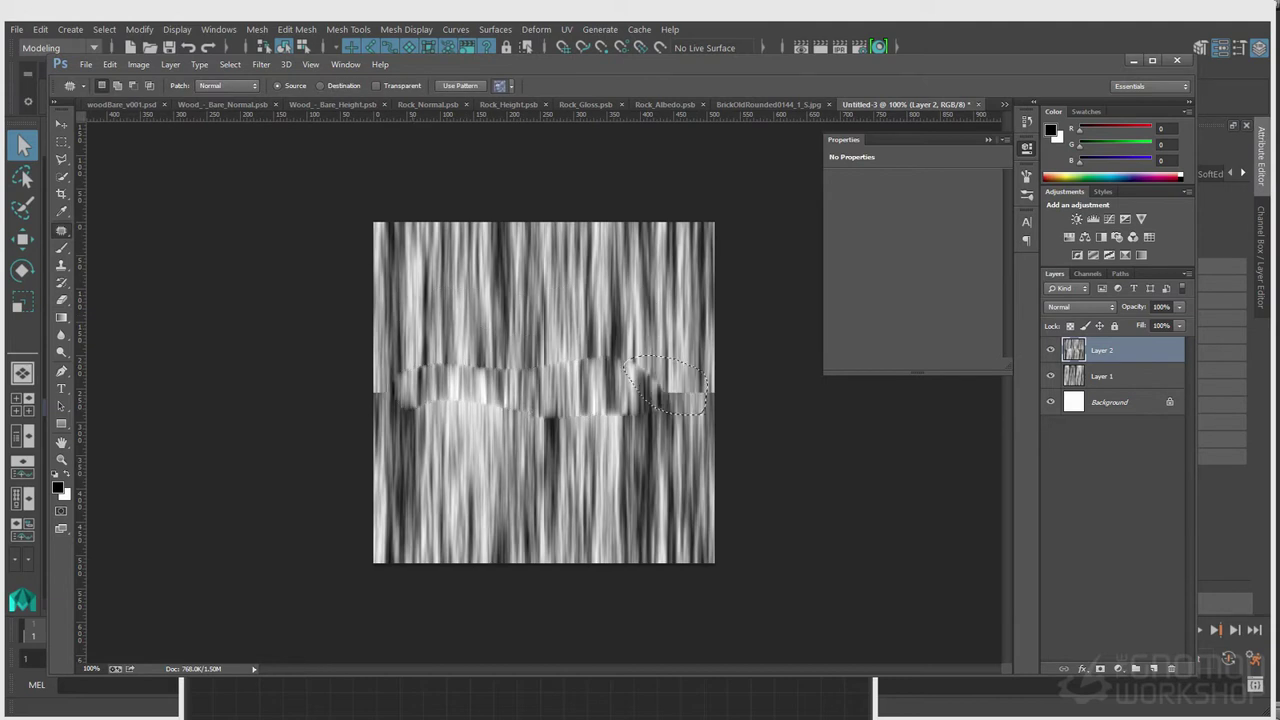
Undo the patch edits along the seam
{"action": "key", "text": "ctrl+alt+z"}
{"action": "key", "text": "ctrl+alt+z"}
{"action": "key", "text": "ctrl+alt+z"}
{"action": "key", "text": "ctrl+alt+z"}
{"action": "key", "text": "ctrl+alt+z"}
{"action": "key", "text": "ctrl+alt+z"}
Cover the horizontal seam across the middle of Layer 2 with Clone Stamp strokes
{"action": "key", "text": "m"}
{"action": "key", "text": "s"}
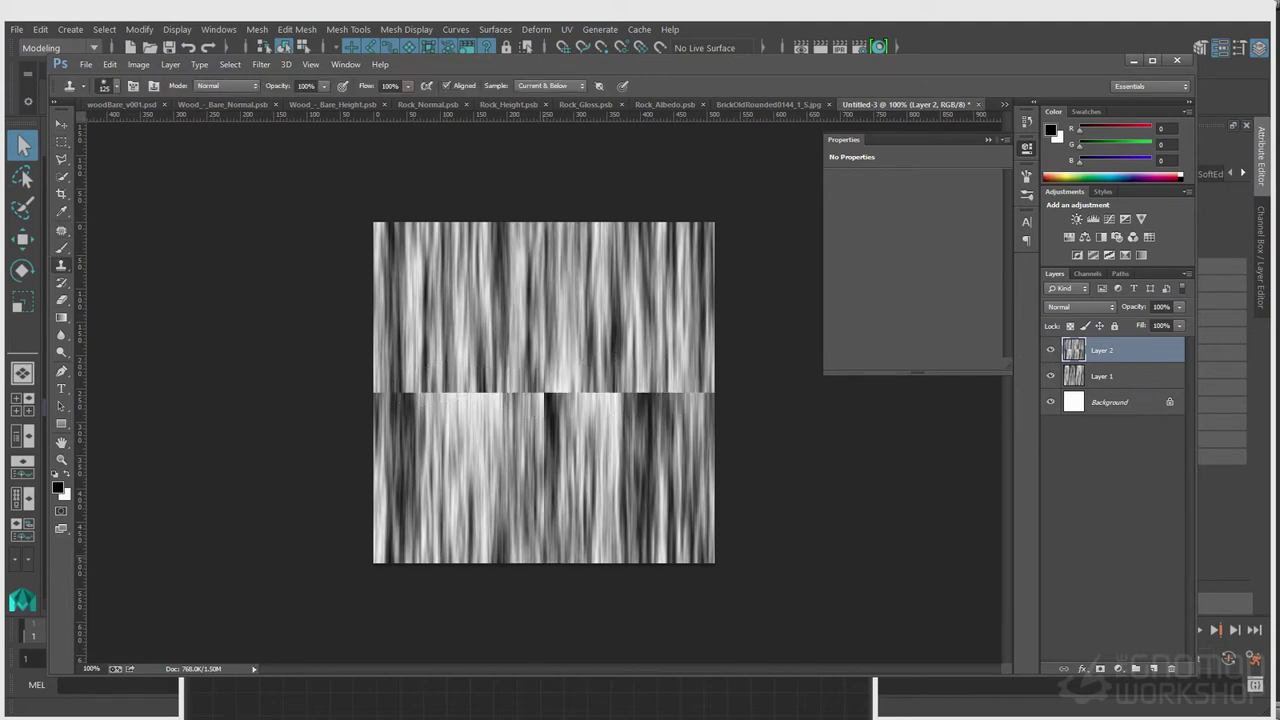
{"action": "left_click", "coordinate": [541, 397]}
{"action": "left_click", "coordinate": [427, 394]}
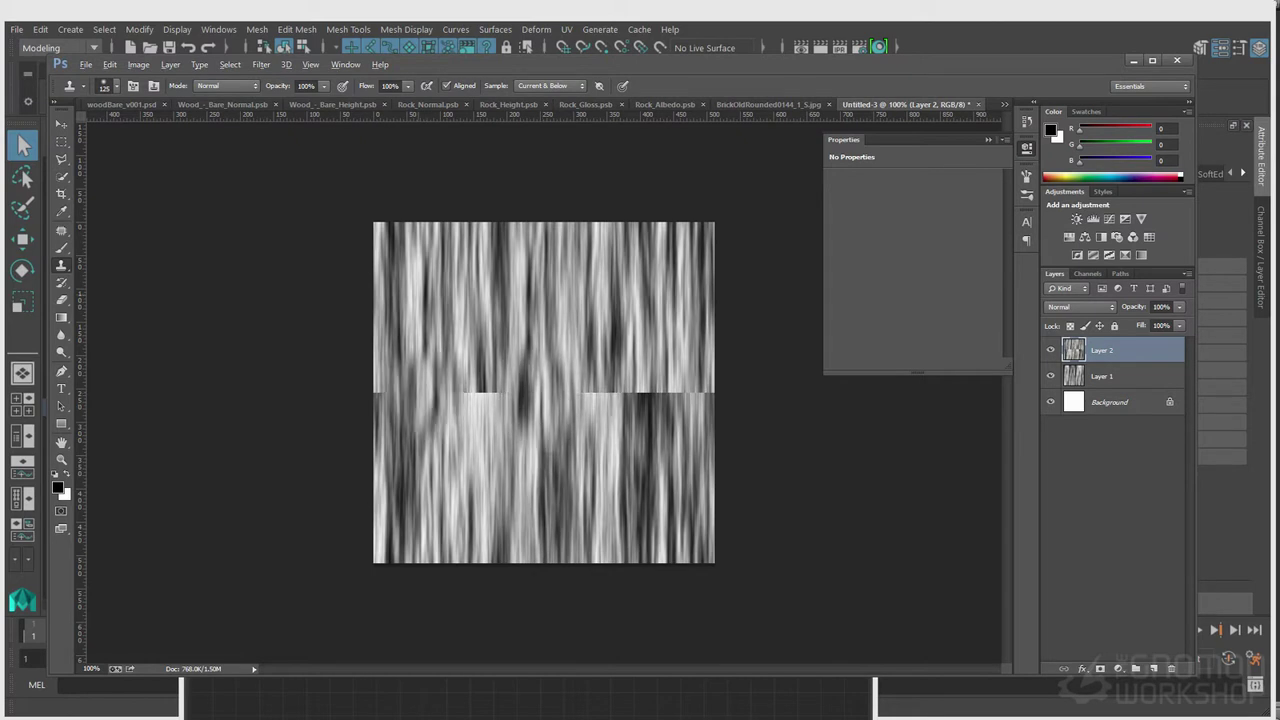
{"action": "left_click_drag", "start_coordinate": [609, 372], "coordinate": [660, 470]}
{"action": "mouse_move", "coordinate": [515, 440]}
{"action": "left_mouse_down"}
{"action": "mouse_move", "coordinate": [475, 370]}
{"action": "mouse_move", "coordinate": [440, 420]}
{"action": "left_mouse_up"}
{"action": "mouse_move", "coordinate": [610, 300]}
{"action": "left_mouse_down"}
{"action": "mouse_move", "coordinate": [587, 395]}
{"action": "mouse_move", "coordinate": [690, 400]}
{"action": "left_mouse_up"}
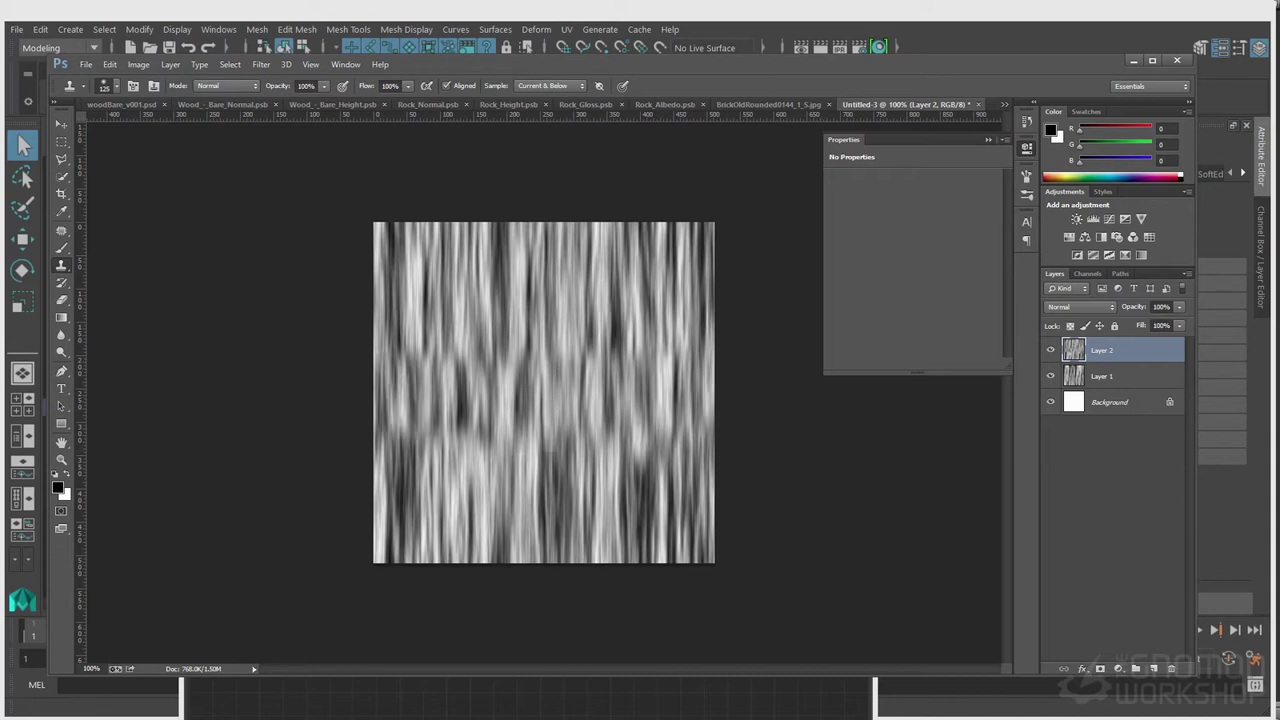
{"action": "key", "text": "e"}
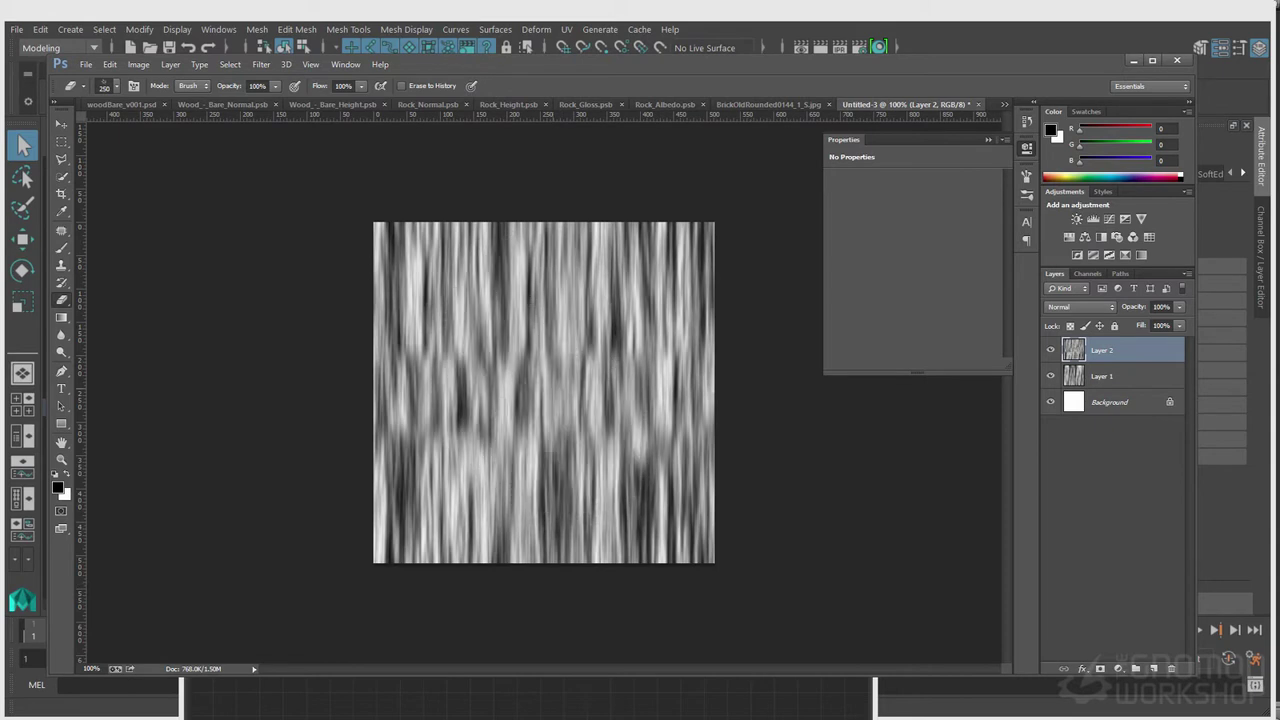
{"action": "key", "text": "s"}
{"action": "key", "text": "e"}
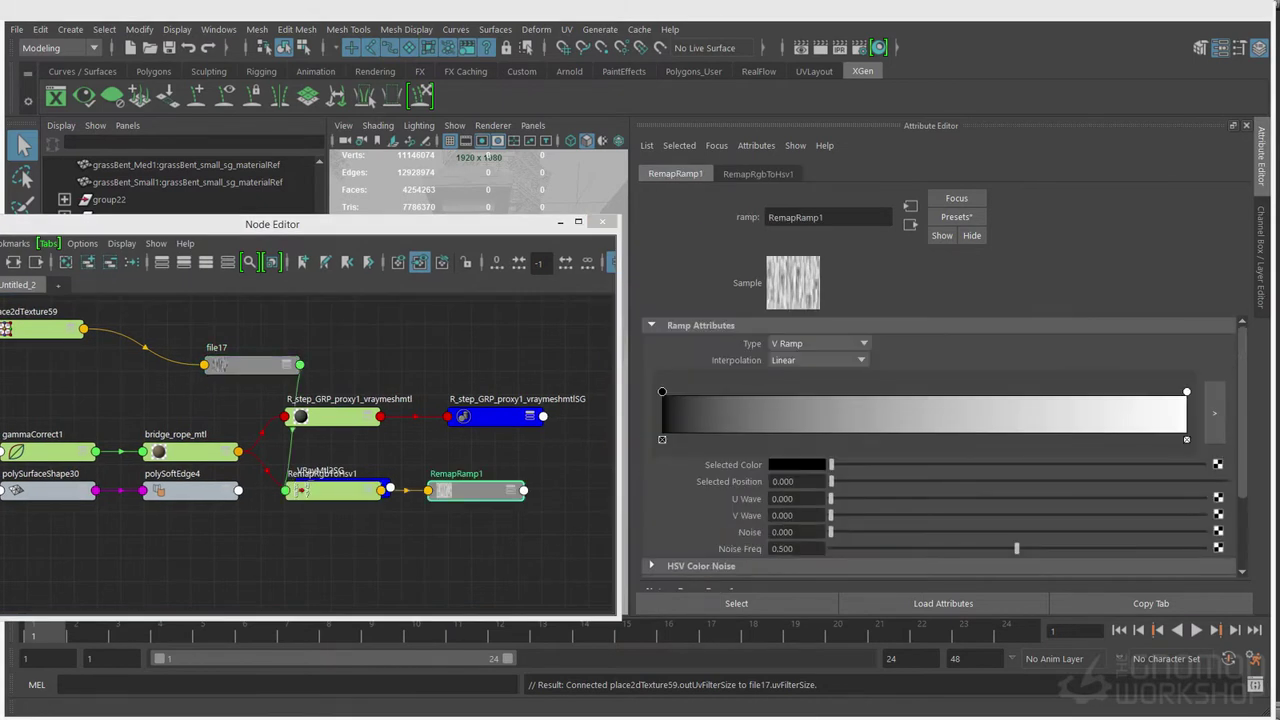
Recolor RemapRamp1 with brown tones and connect its output color to the gammaCorrect1 value
{"action": "left_click", "coordinate": [797, 465]}
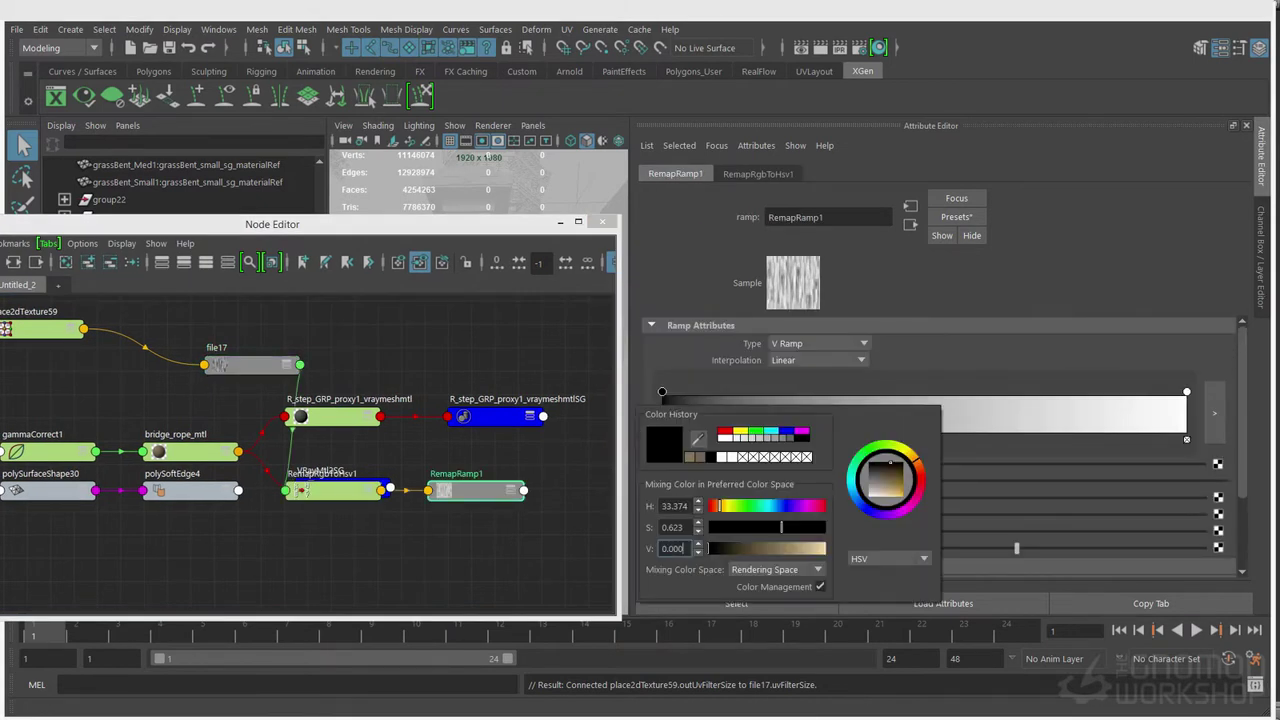
{"action": "left_click", "coordinate": [886, 483]}
{"action": "left_click", "coordinate": [797, 464]}
{"action": "left_click", "coordinate": [884, 468]}
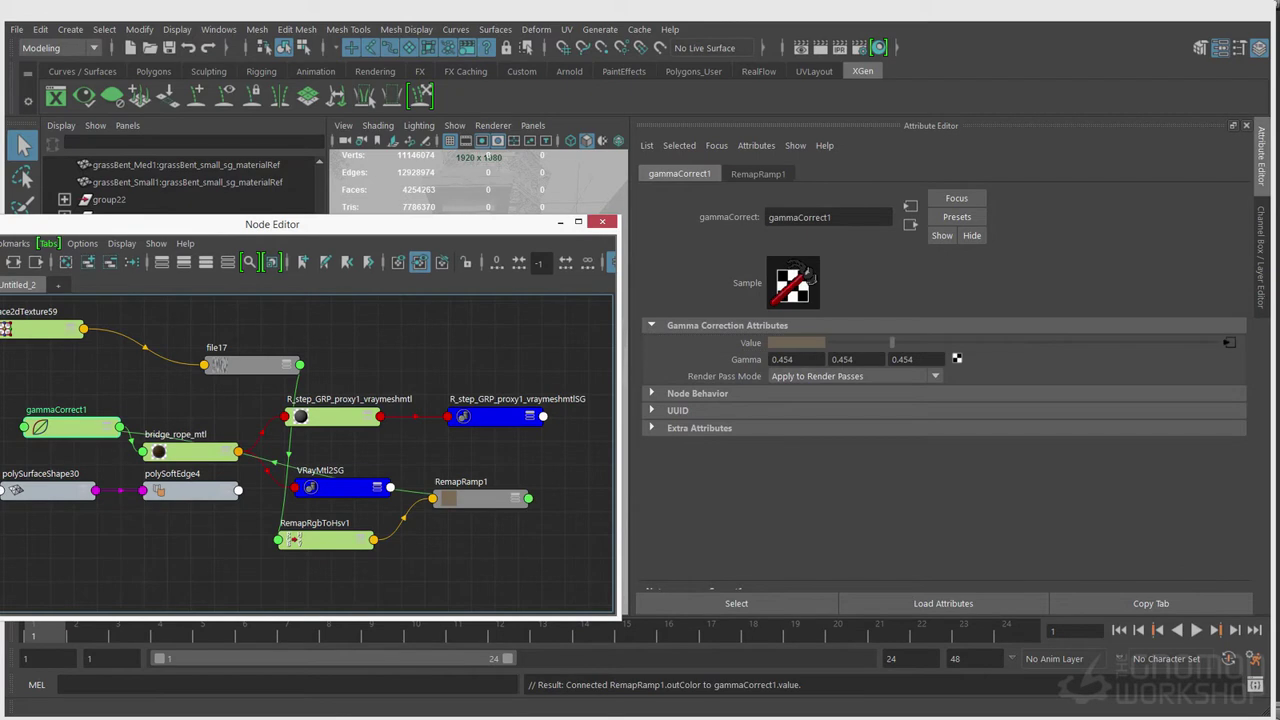
{"action": "left_click", "coordinate": [470, 498]}
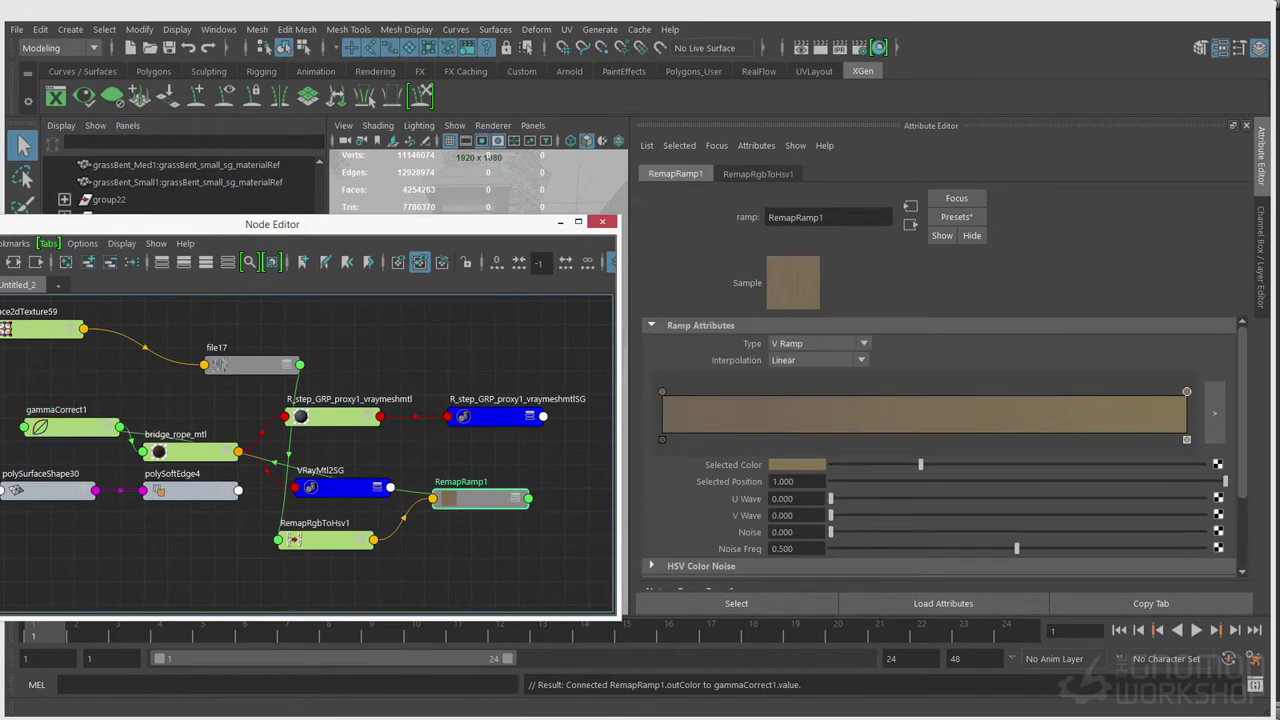
Duplicate the brown remap ramp with its input connection, darken the copy's brown end and move its black handle inward
{"action": "left_click", "coordinate": [100, 314]}
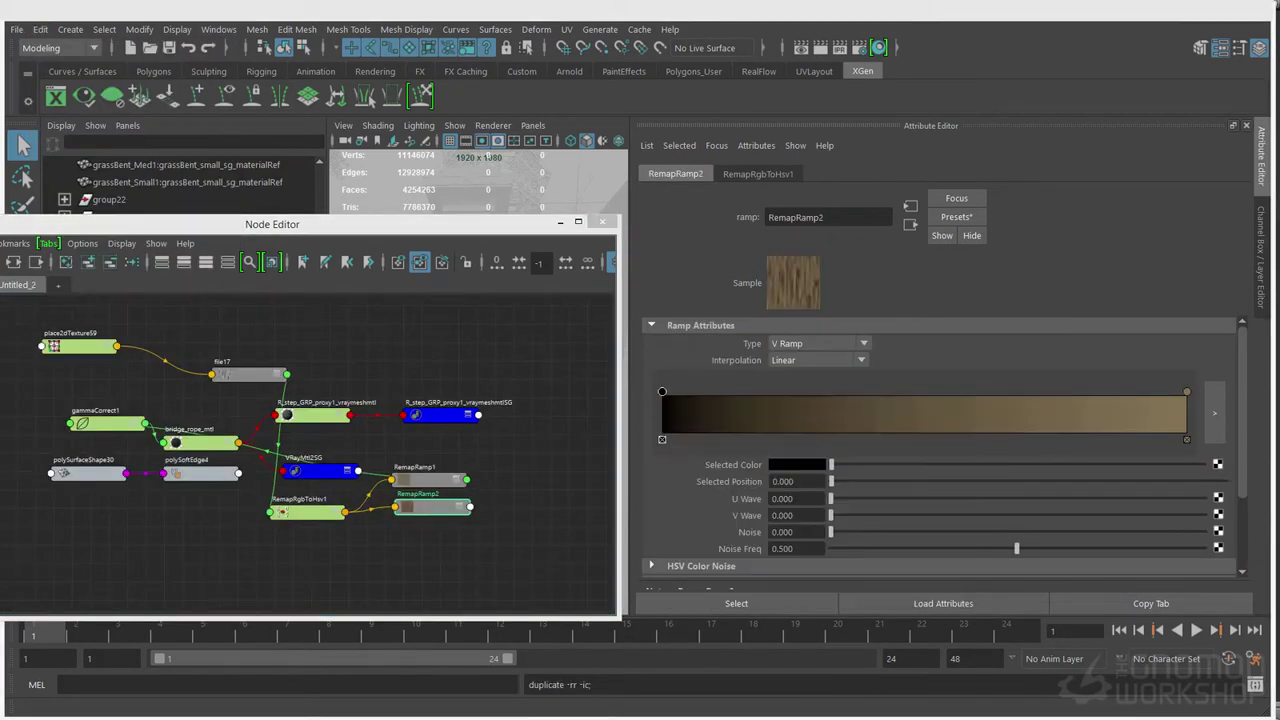
{"action": "left_click", "coordinate": [1187, 392]}
{"action": "mouse_move", "coordinate": [907, 465]}
{"action": "left_mouse_down"}
{"action": "mouse_move", "coordinate": [831, 465]}
{"action": "mouse_move", "coordinate": [888, 465]}
{"action": "left_mouse_up"}
{"action": "mouse_move", "coordinate": [662, 392]}
{"action": "left_mouse_down"}
{"action": "mouse_move", "coordinate": [954, 392]}
{"action": "mouse_move", "coordinate": [707, 392]}
{"action": "left_mouse_up"}
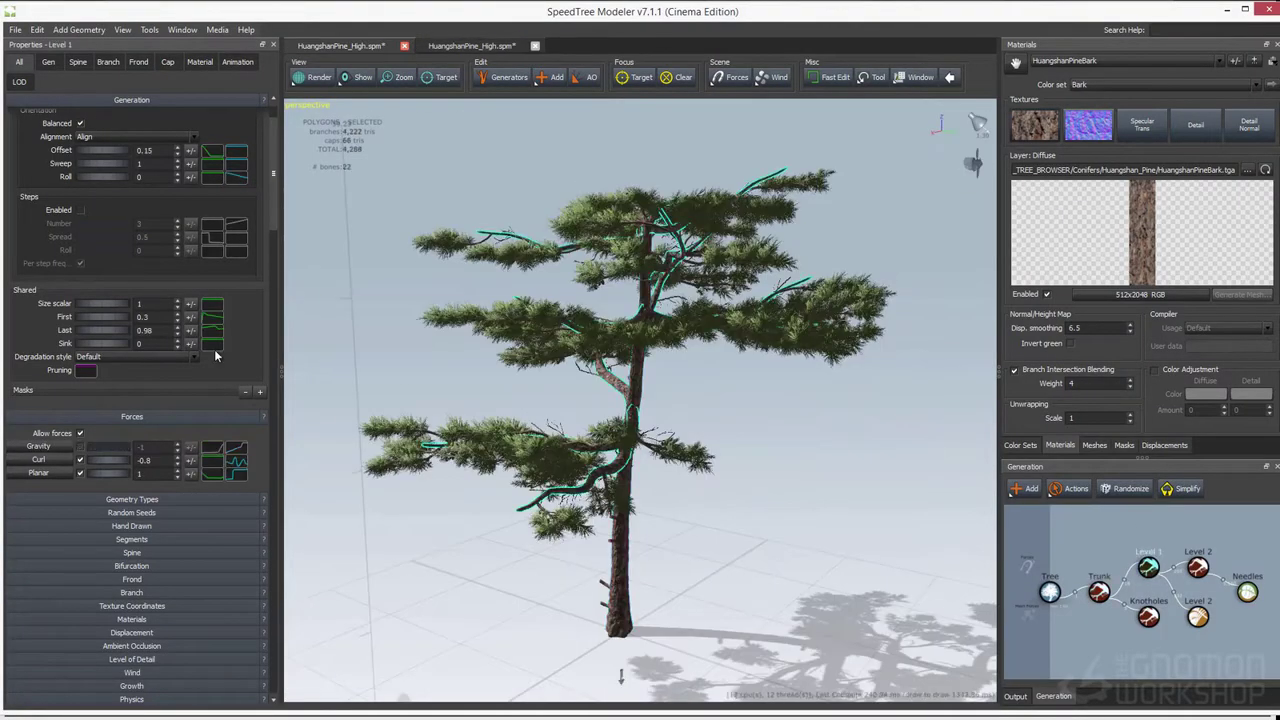
In SpeedTree Modeler, enable Gravity at 1.12 on the Level 1 branches, reshape its curve and set Curl to 1.13
{"action": "left_click", "coordinate": [80, 447]}
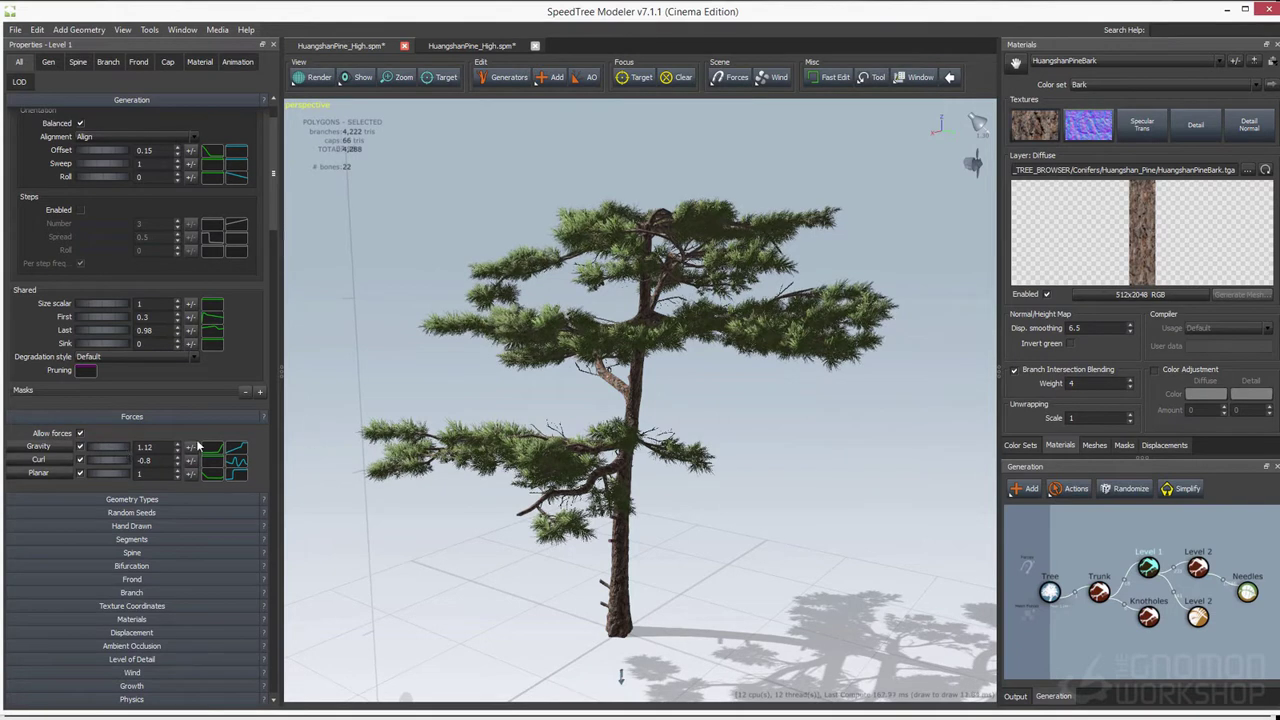
{"action": "left_click", "coordinate": [243, 448]}
{"action": "left_click_drag", "start_coordinate": [462, 504], "coordinate": [477, 566]}
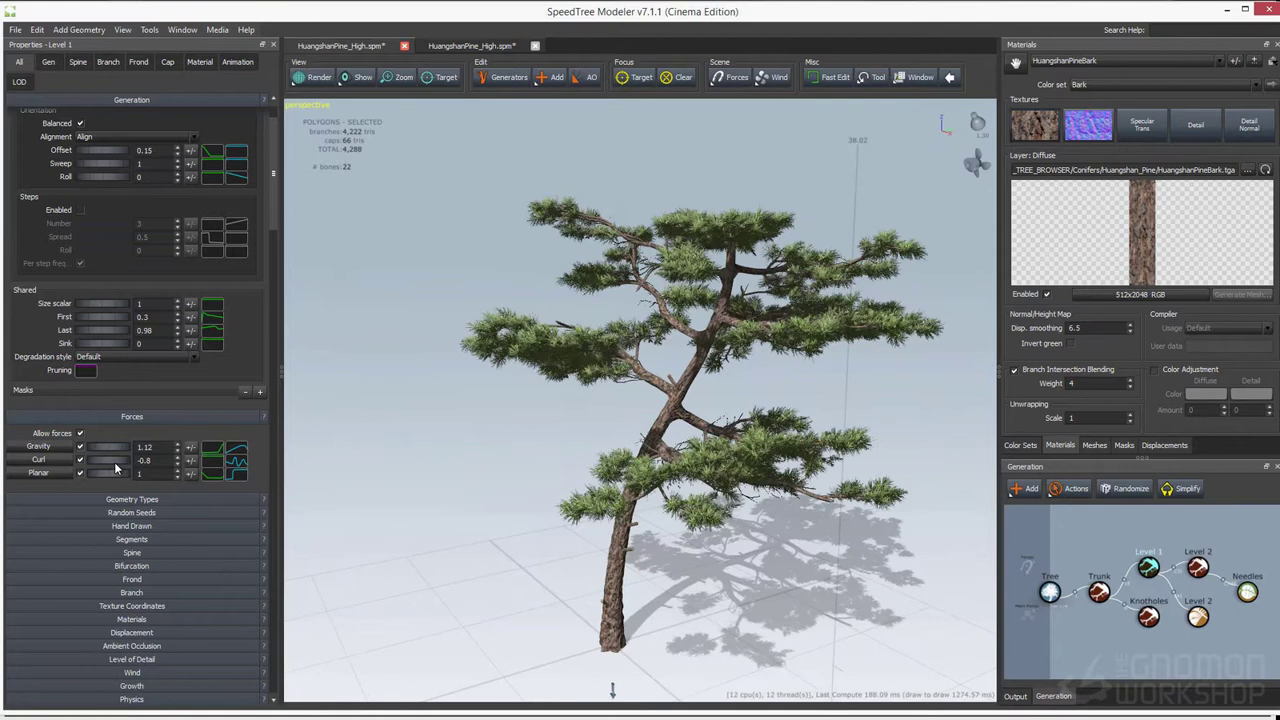
{"action": "left_click_drag", "start_coordinate": [116, 467], "coordinate": [254, 465]}
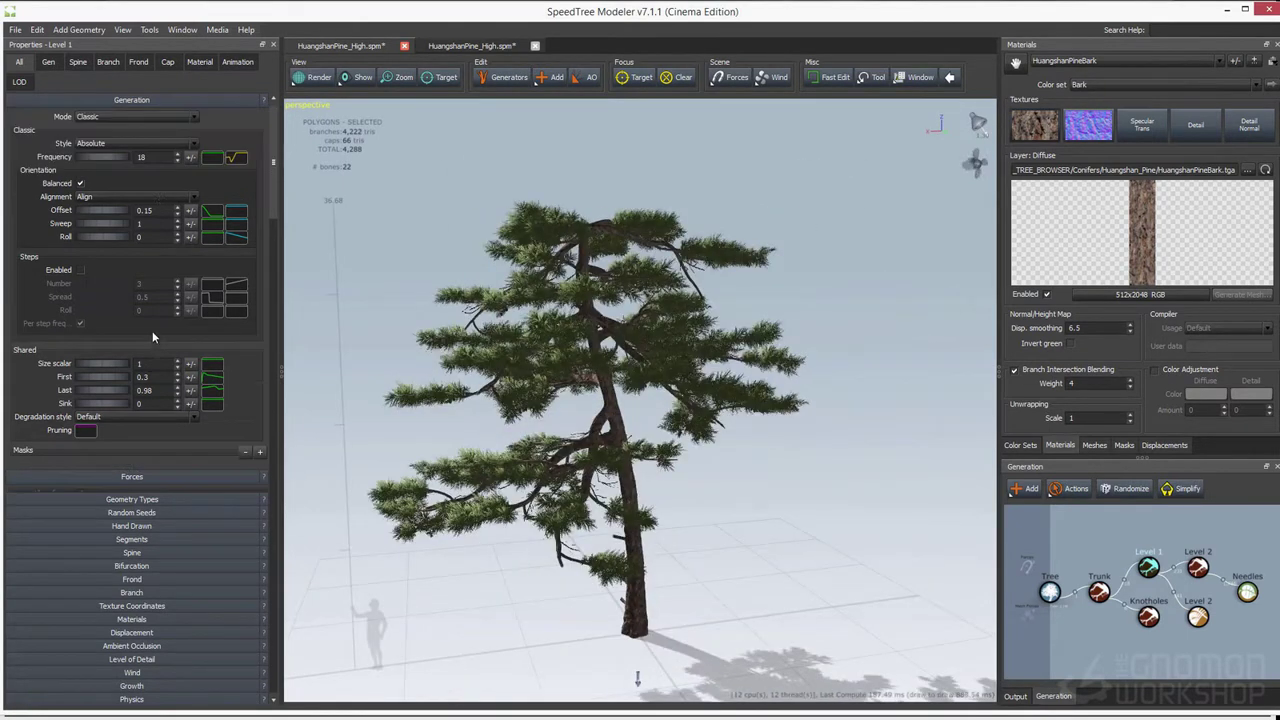
Set the Level 1 branch frequency to 19 and reshape its frequency profile curve
{"action": "left_click_drag", "start_coordinate": [122, 158], "coordinate": [147, 158]}
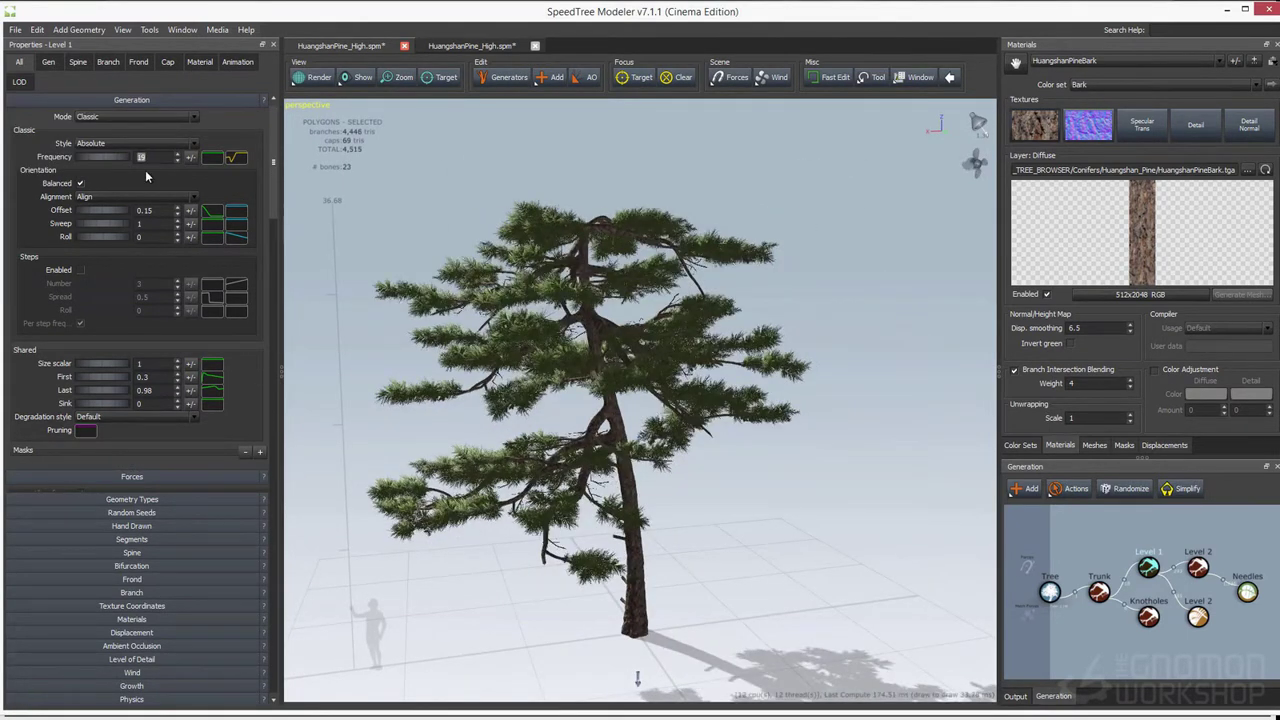
{"action": "left_click", "coordinate": [235, 160]}
{"action": "left_click_drag", "start_coordinate": [508, 210], "coordinate": [500, 294]}
{"action": "left_click_drag", "start_coordinate": [385, 332], "coordinate": [320, 313]}
{"action": "left_click_drag", "start_coordinate": [225, 313], "coordinate": [289, 335]}
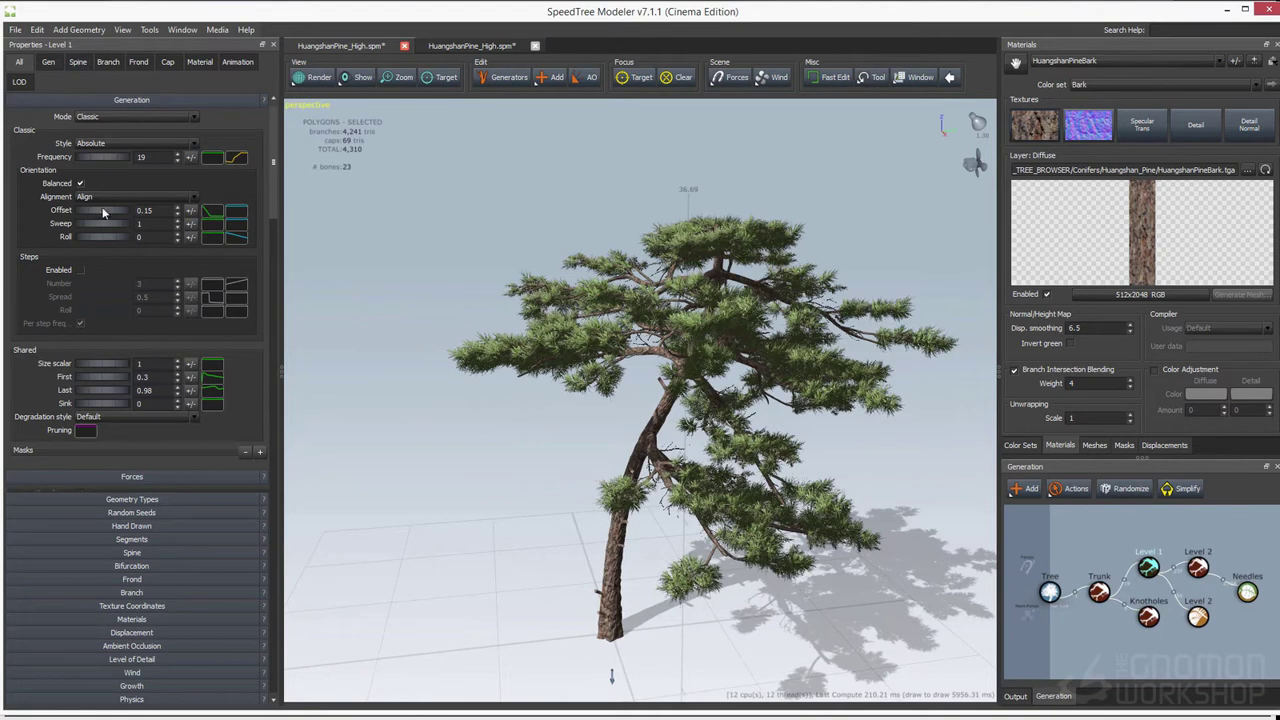
Adjust the end of the upper Level 2 generator's frequency profile curve and set its frequency to 3
{"action": "left_click", "coordinate": [1199, 570]}
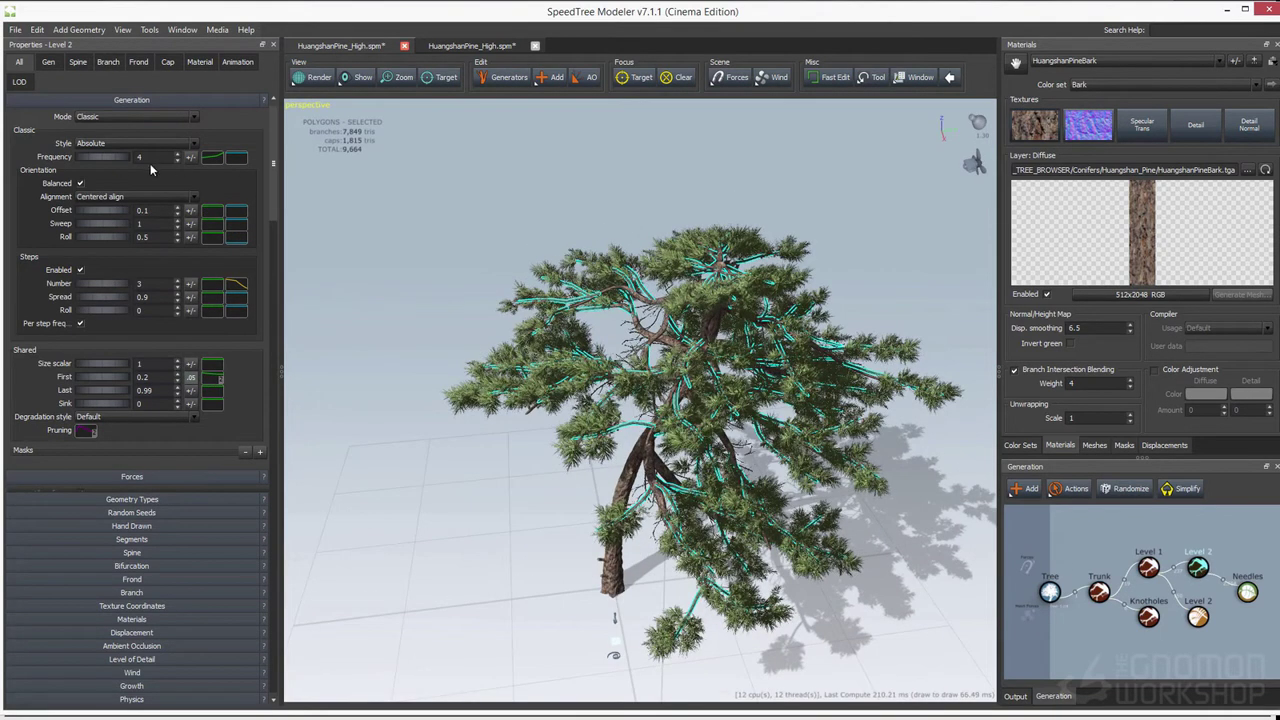
{"action": "left_click", "coordinate": [236, 157]}
{"action": "left_click_drag", "start_coordinate": [508, 294], "coordinate": [508, 209]}
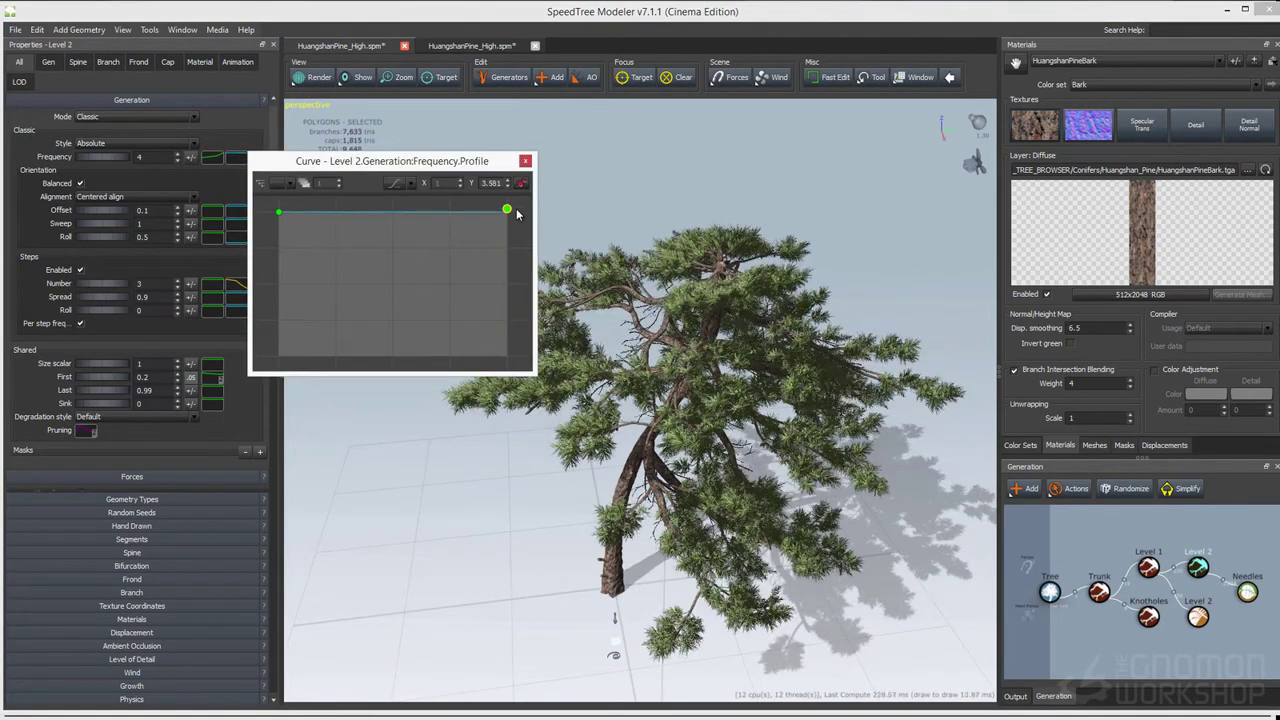
{"action": "scroll", "coordinate": [150, 279], "scroll_direction": "down", "scroll_amount": 3}
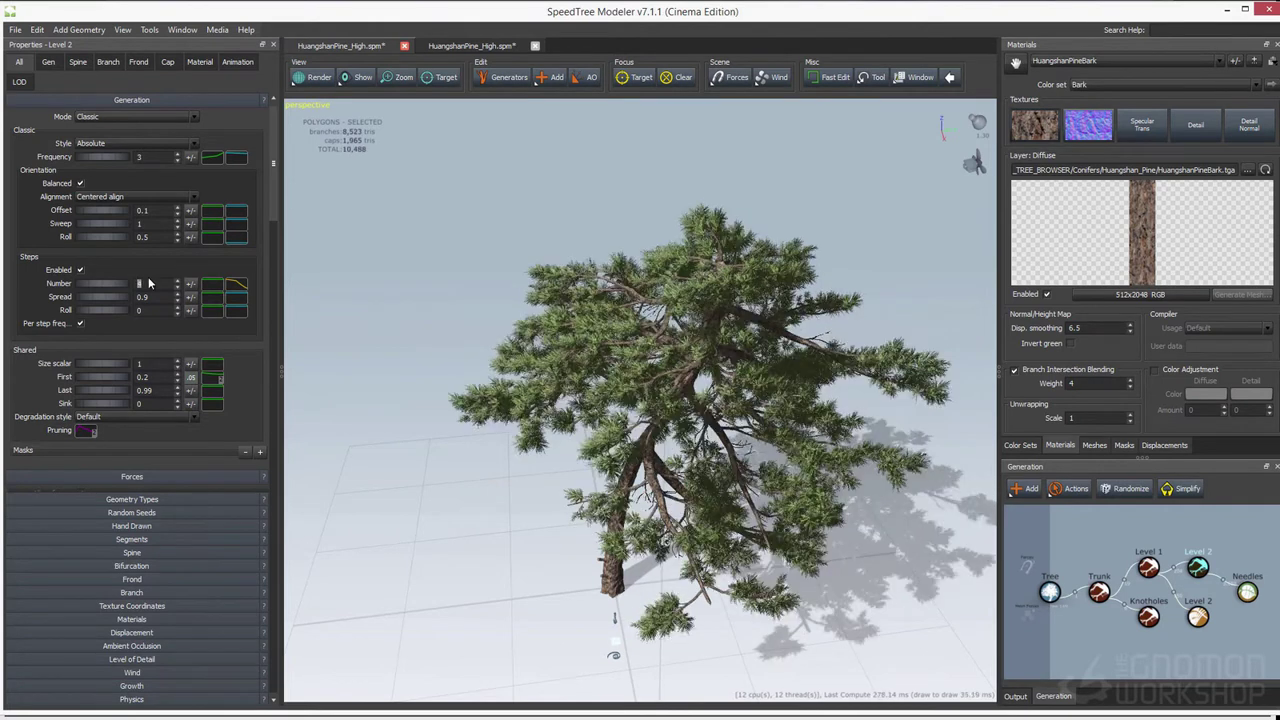
Set the Level 1 branches' First value to 0.2 and Last value to 1.12
{"action": "scroll", "coordinate": [149, 279], "scroll_direction": "up", "scroll_amount": 2}
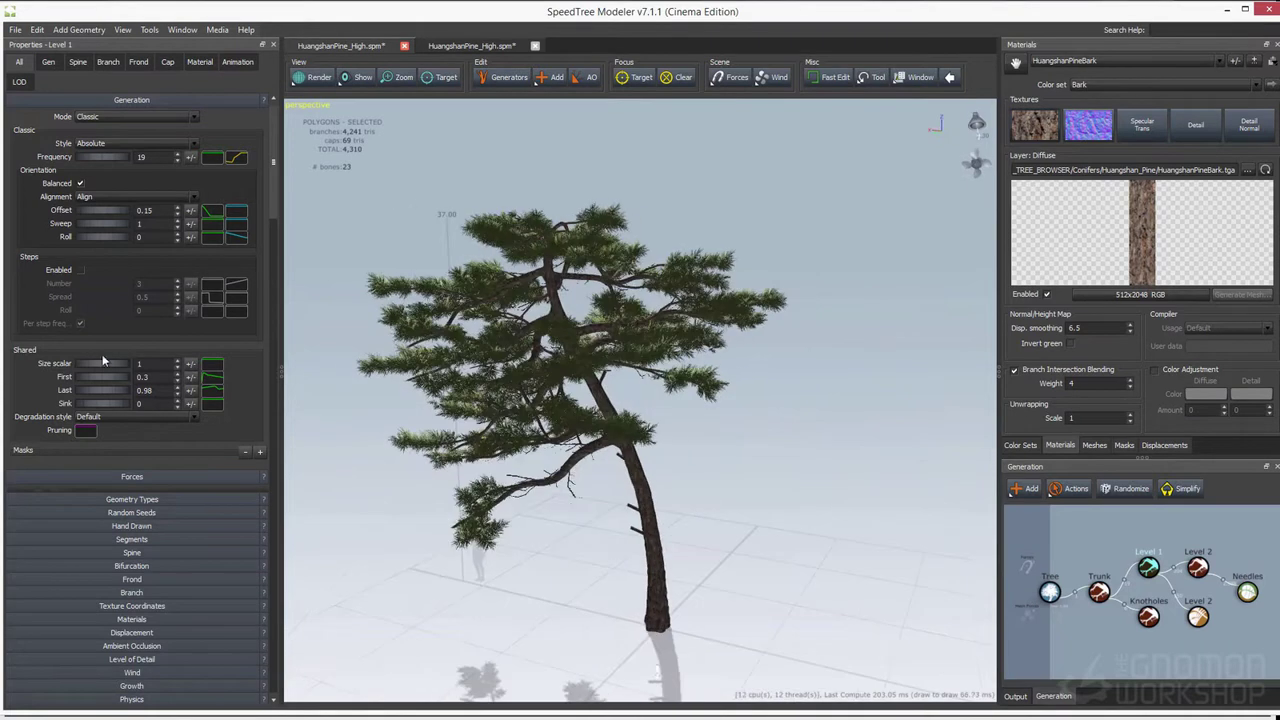
{"action": "mouse_move", "coordinate": [104, 391]}
{"action": "left_mouse_down"}
{"action": "mouse_move", "coordinate": [113, 397]}
{"action": "mouse_move", "coordinate": [101, 377]}
{"action": "left_mouse_up"}
Set the number of steps of the upper Level 2 branches to 4
{"action": "left_click", "coordinate": [1197, 568]}
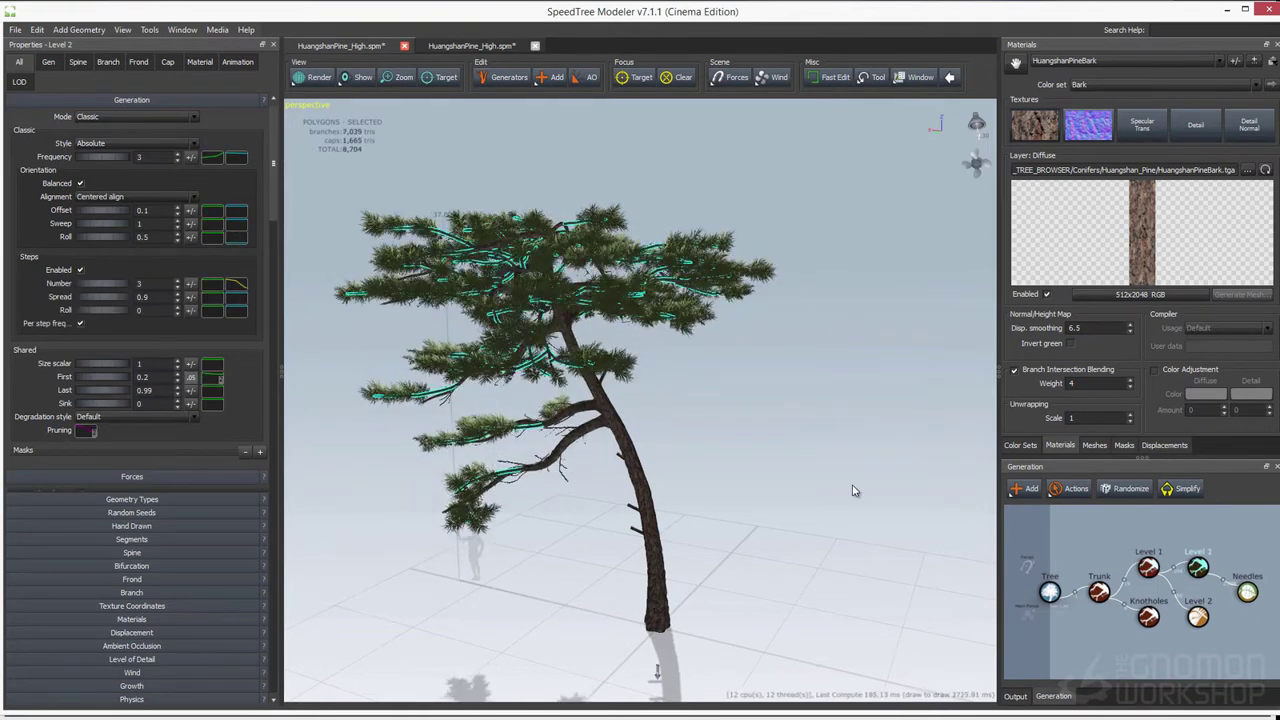
{"action": "type", "text": "4"}
{"action": "key", "text": "Return"}
{"action": "left_click_drag", "start_coordinate": [716, 391], "coordinate": [475, 388]}
{"action": "double_click", "coordinate": [172, 281]}
Set the gravity force of the Level 2 branches to 0.5
{"action": "left_click_drag", "start_coordinate": [660, 424], "coordinate": [740, 420]}
{"action": "left_click", "coordinate": [133, 478]}
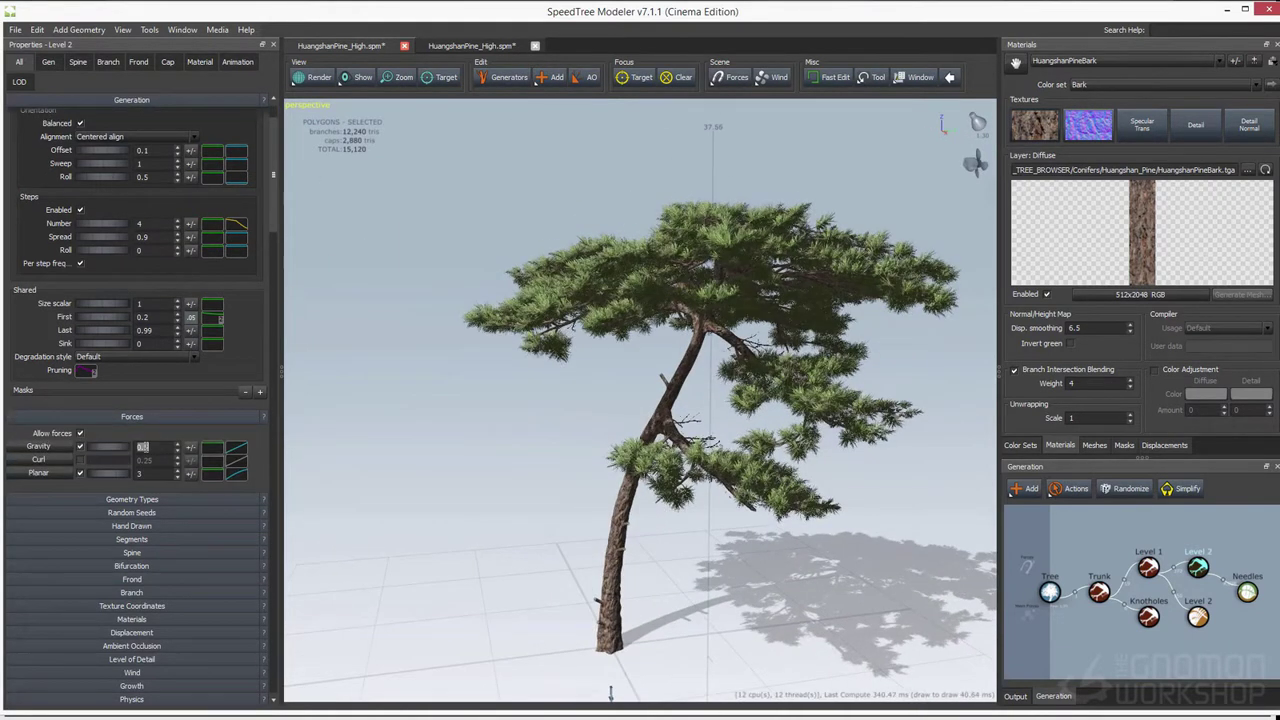
{"action": "left_click_drag", "start_coordinate": [396, 417], "coordinate": [531, 458]}
{"action": "key", "text": "Return"}
{"action": "left_click_drag", "start_coordinate": [420, 430], "coordinate": [774, 435]}
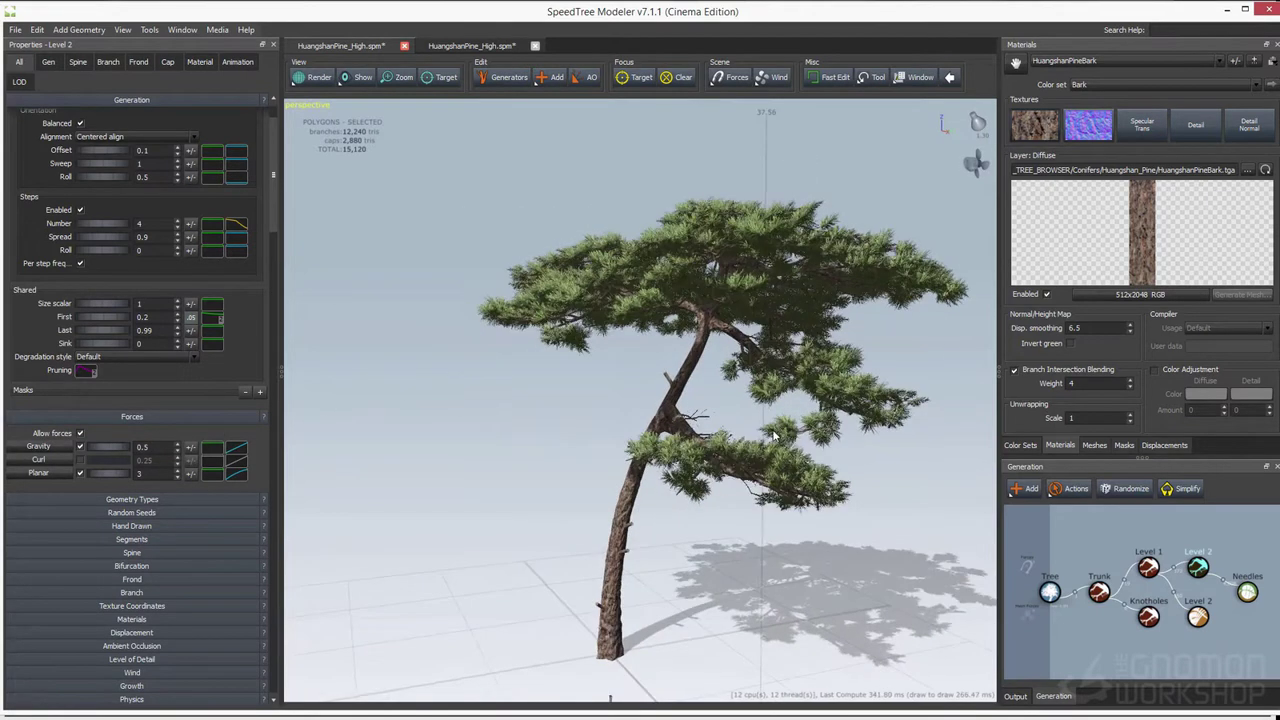
Export the pine as an Alembic mesh grouped by material, without copied textures or wind
{"action": "left_click", "coordinate": [1146, 568]}
{"action": "left_click_drag", "start_coordinate": [420, 450], "coordinate": [720, 490]}
{"action": "left_click", "coordinate": [15, 30]}
{"action": "left_click", "coordinate": [70, 218]}
{"action": "left_click", "coordinate": [173, 370]}
{"action": "left_click", "coordinate": [126, 393]}
{"action": "left_click", "coordinate": [540, 404]}
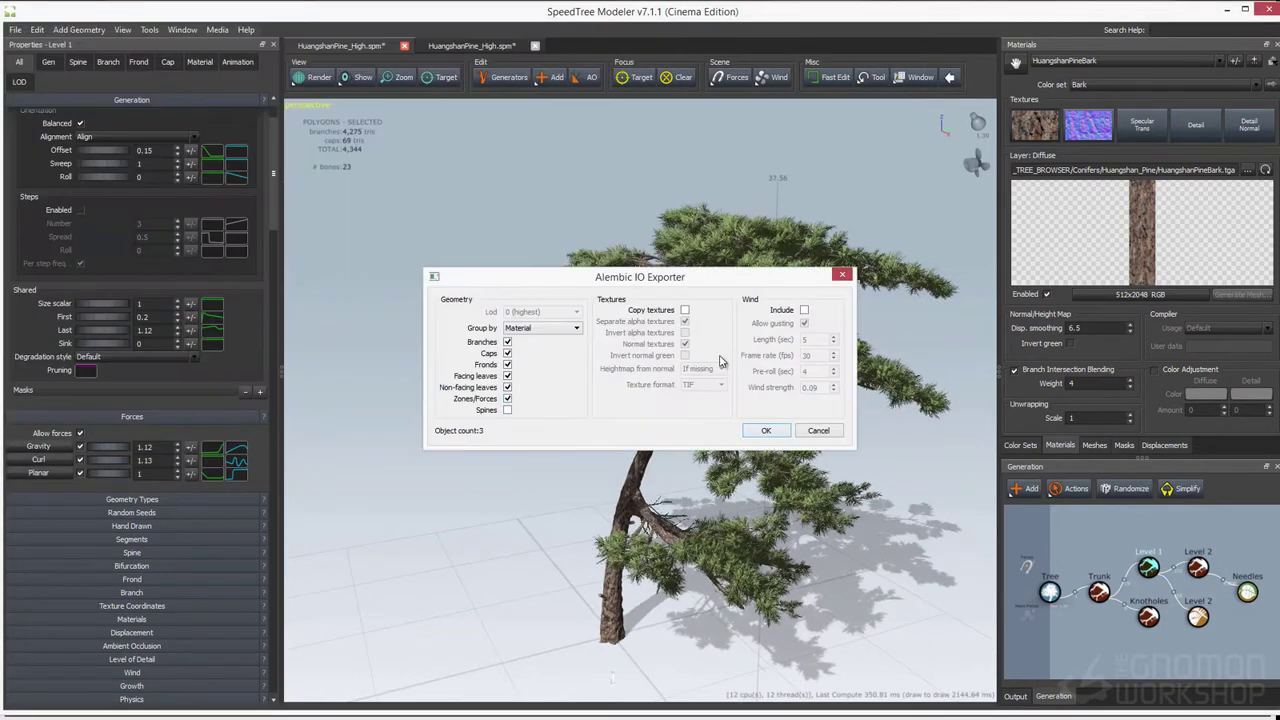
{"action": "left_click", "coordinate": [765, 431]}
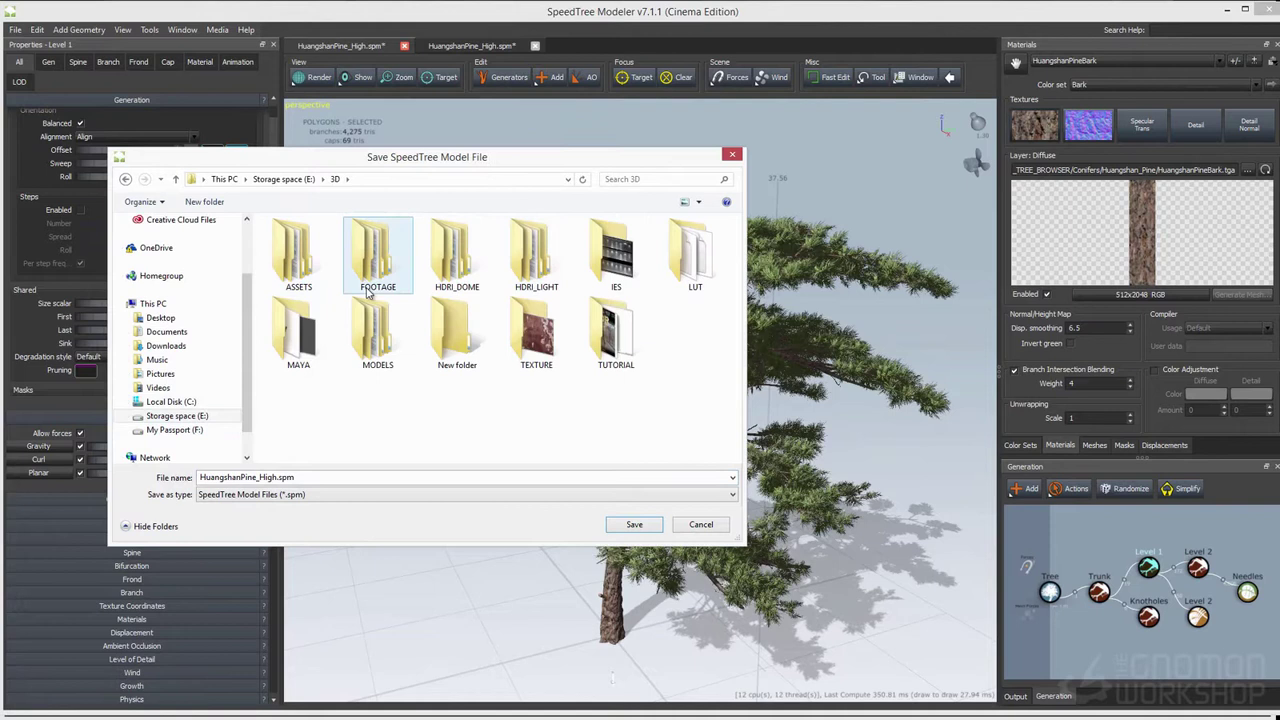
Save the tree model as HuangshanPine_High_B.spm inside the MAYA folder and bring up the other open pine
{"action": "double_click", "coordinate": [298, 343]}
{"action": "double_click", "coordinate": [312, 241]}
{"action": "double_click", "coordinate": [313, 254]}
{"action": "double_click", "coordinate": [314, 242]}
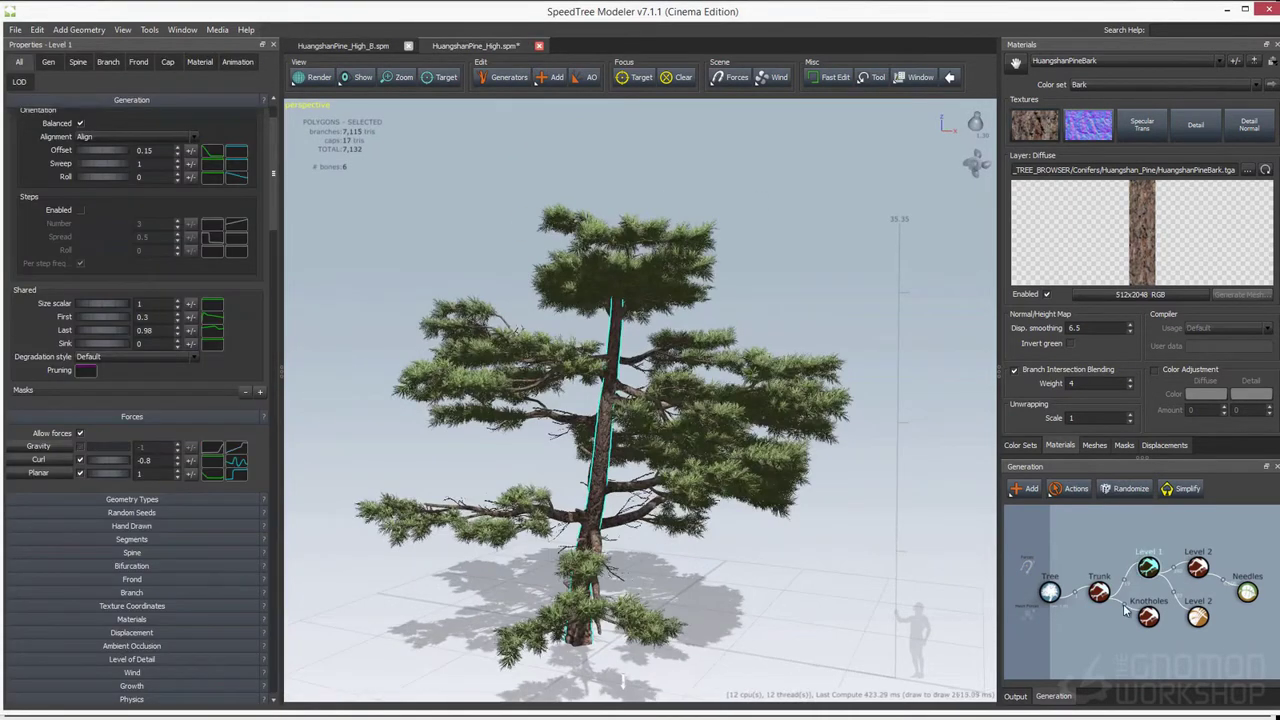
{"action": "left_click", "coordinate": [742, 590]}
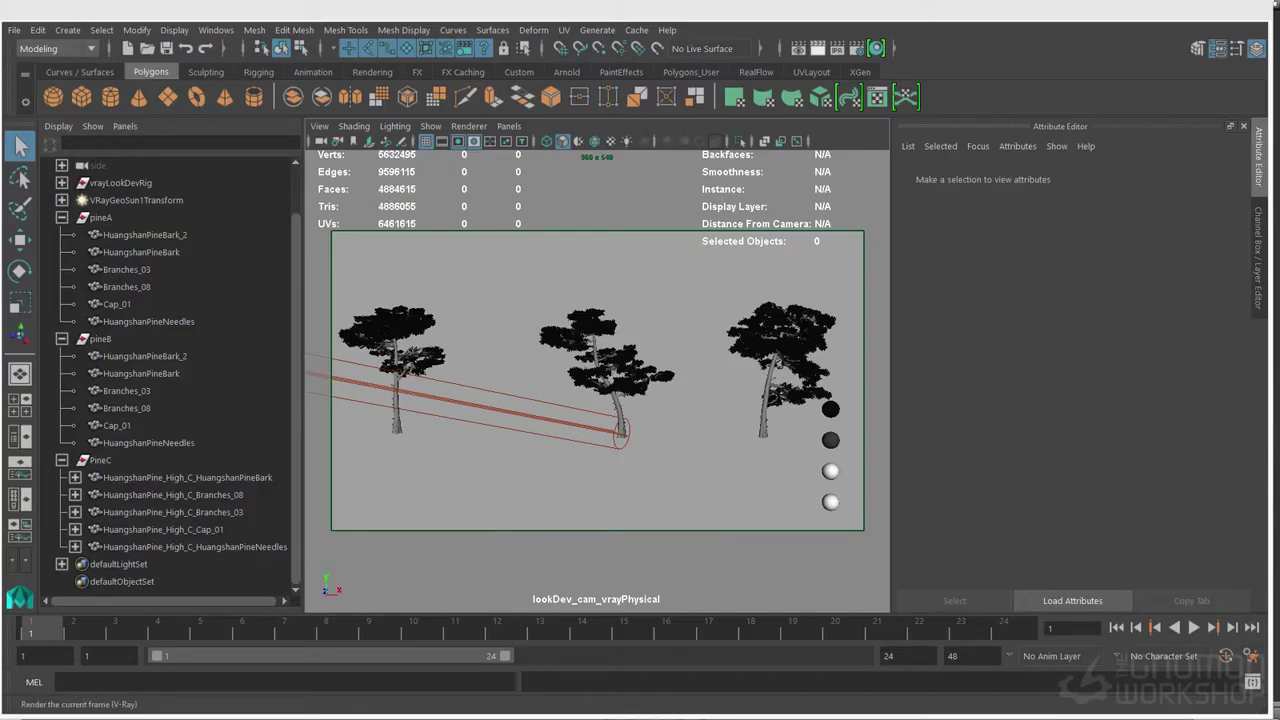
Switch to Maya, render the three pines in the V-Ray frame buffer and load a .cube LUT from the LUT folder
{"action": "left_click", "coordinate": [818, 48]}
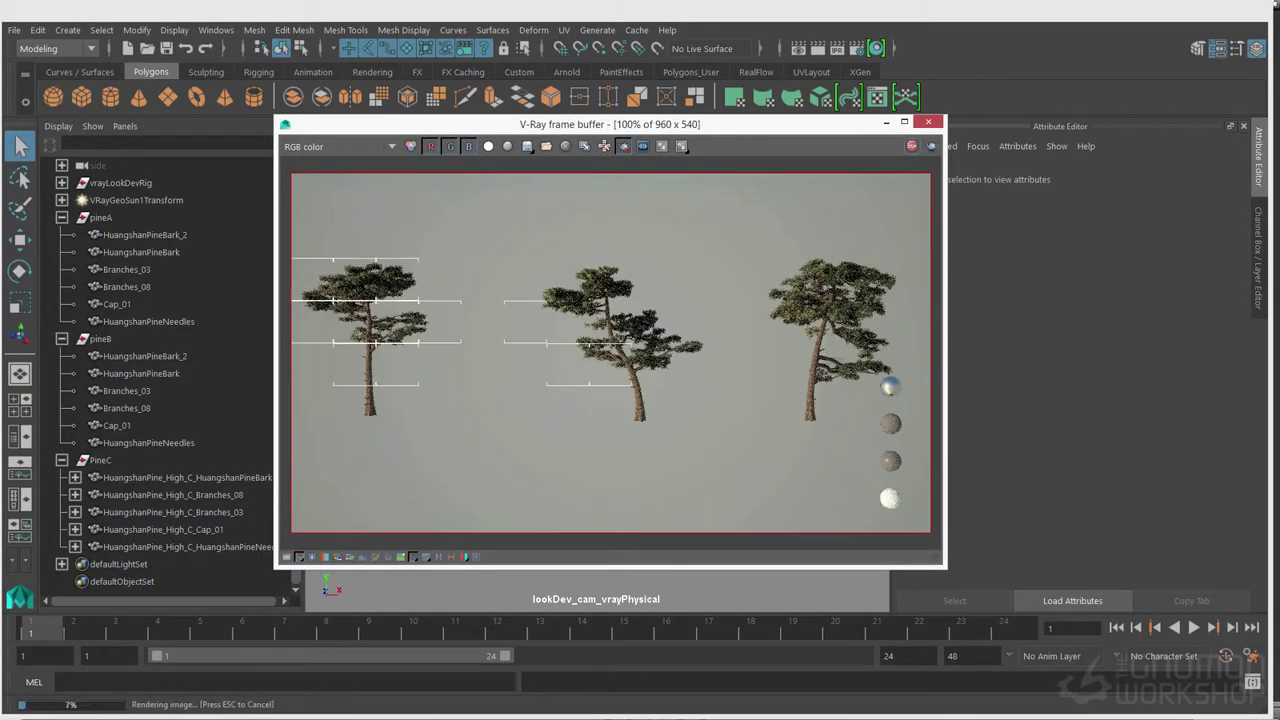
{"action": "left_click", "coordinate": [287, 557]}
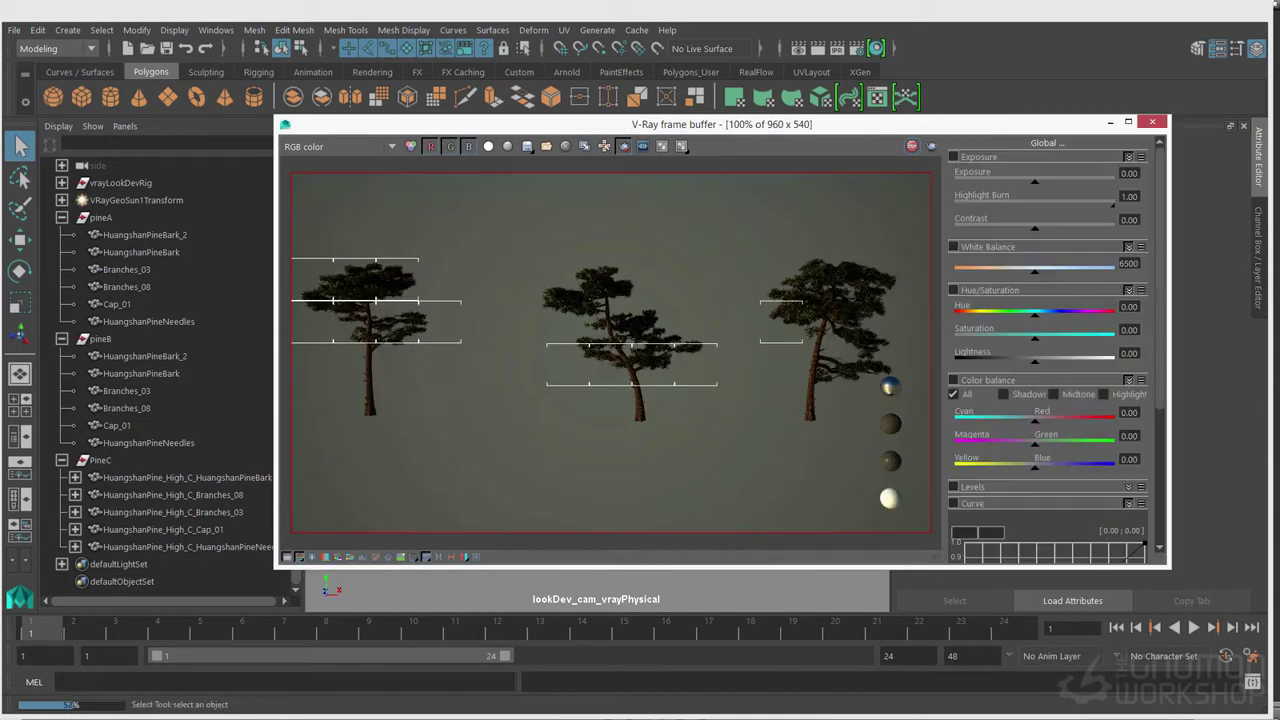
{"action": "scroll", "coordinate": [1050, 430], "scroll_direction": "down", "scroll_amount": 5}
{"action": "left_click", "coordinate": [953, 524]}
{"action": "left_click", "coordinate": [1104, 550]}
{"action": "left_click", "coordinate": [543, 276]}
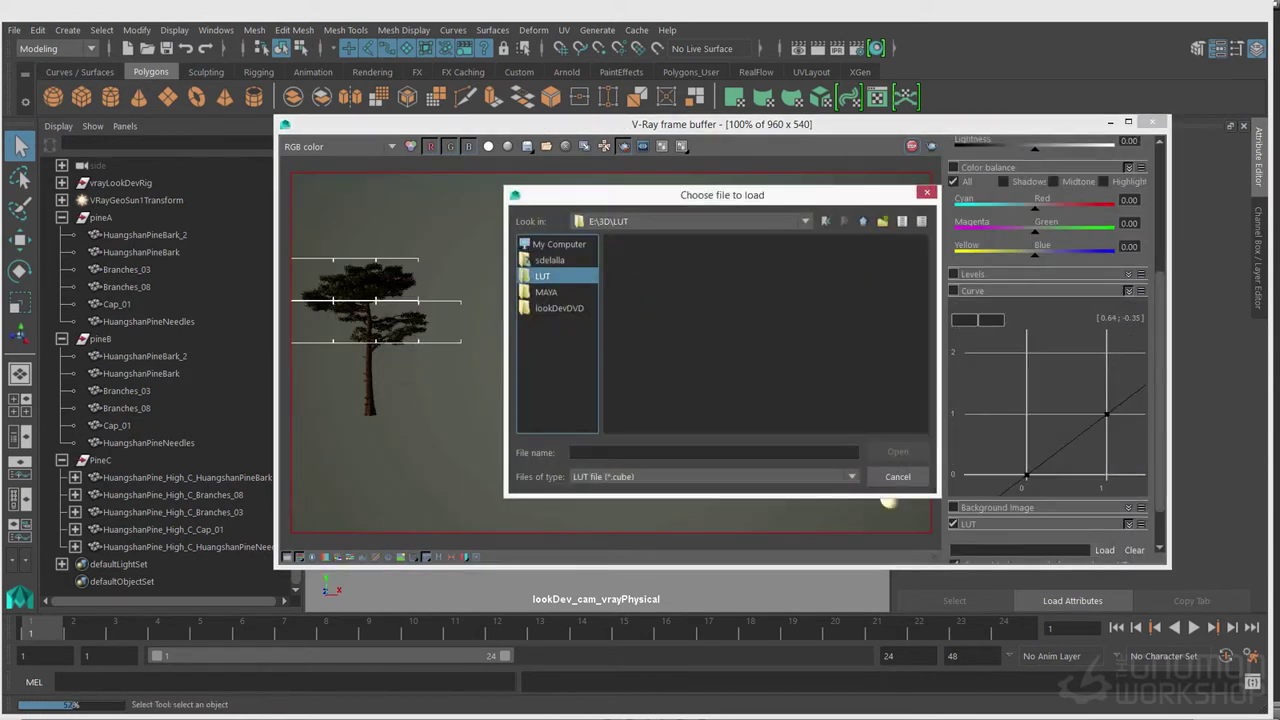
{"action": "left_click", "coordinate": [647, 384]}
{"action": "left_click", "coordinate": [832, 290]}
{"action": "left_click", "coordinate": [872, 459]}
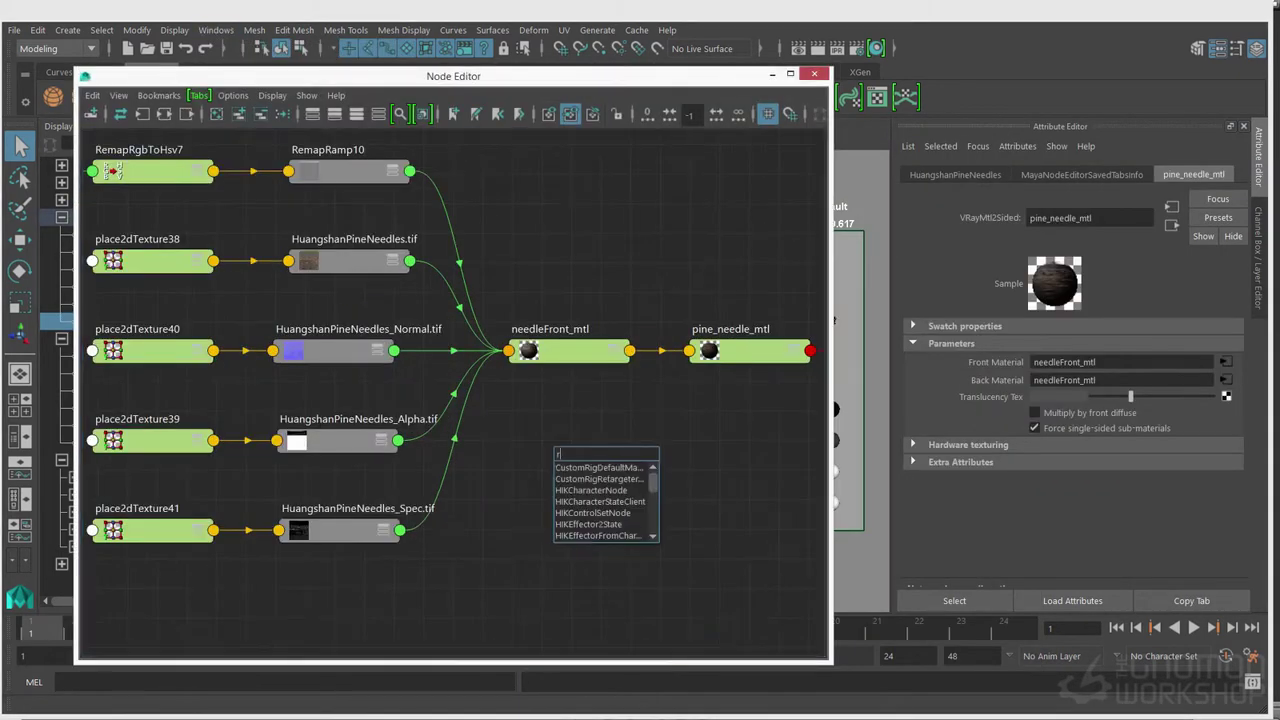
Add a VRayRaySwitch with a white GI rays texture, feed it the needle alpha and connect it to needleFront_mtl's opacity map
{"action": "key", "text": "Return"}
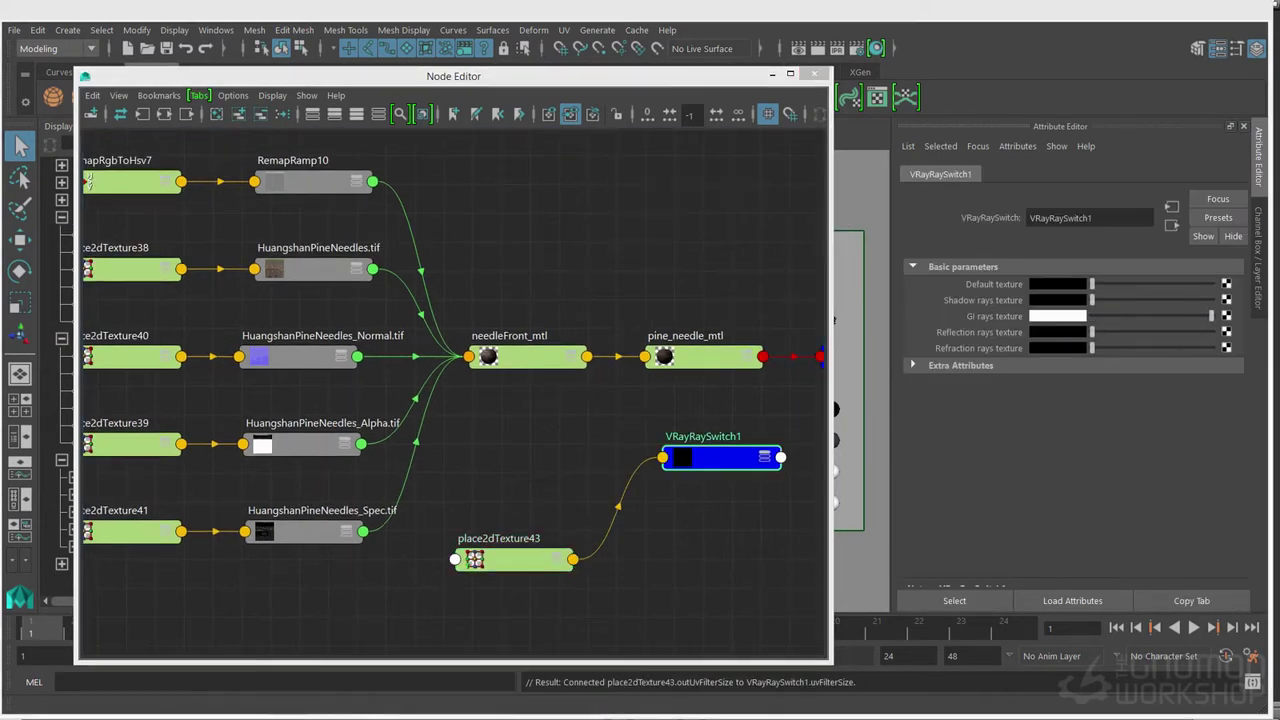
{"action": "middle_click_drag", "start_coordinate": [300, 444], "coordinate": [1058, 300]}
{"action": "left_click", "coordinate": [528, 357]}
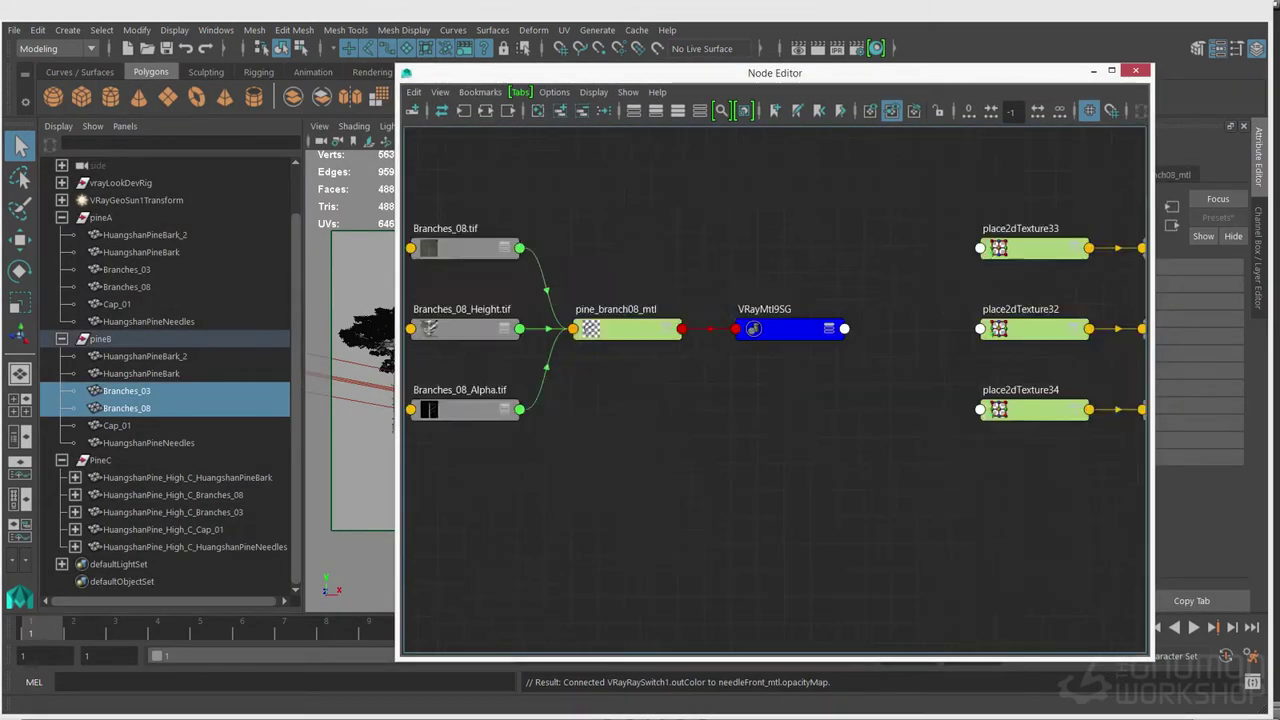
Add a ray switch for the Branches_08 alpha, set its GI, reflection and refraction rays to white, and connect it to pine_branch08_mtl
{"action": "key", "text": "Return"}
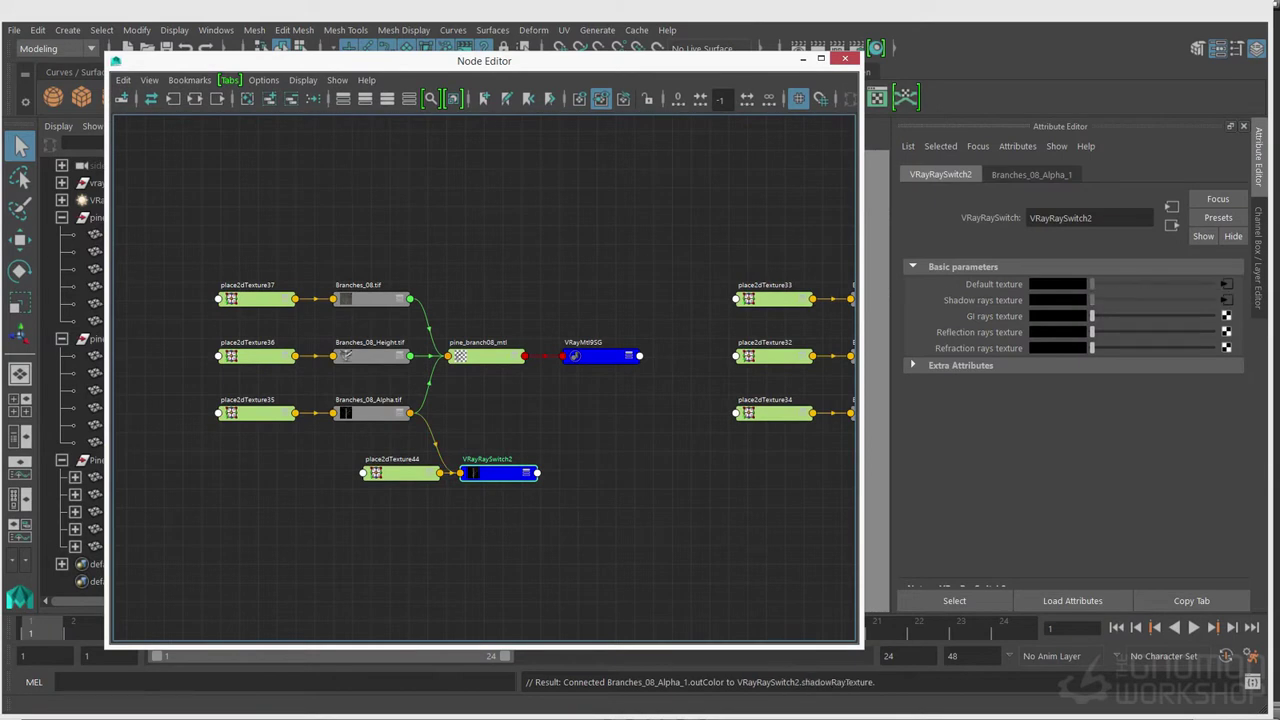
{"action": "left_click_drag", "start_coordinate": [1092, 316], "coordinate": [1212, 316]}
{"action": "left_click_drag", "start_coordinate": [1092, 332], "coordinate": [1212, 348]}
{"action": "key", "text": "Tab"}
{"action": "type", "text": "vraymtl"}
{"action": "key", "text": "Return"}
{"action": "key", "text": "Delete"}
{"action": "left_click", "coordinate": [490, 357]}
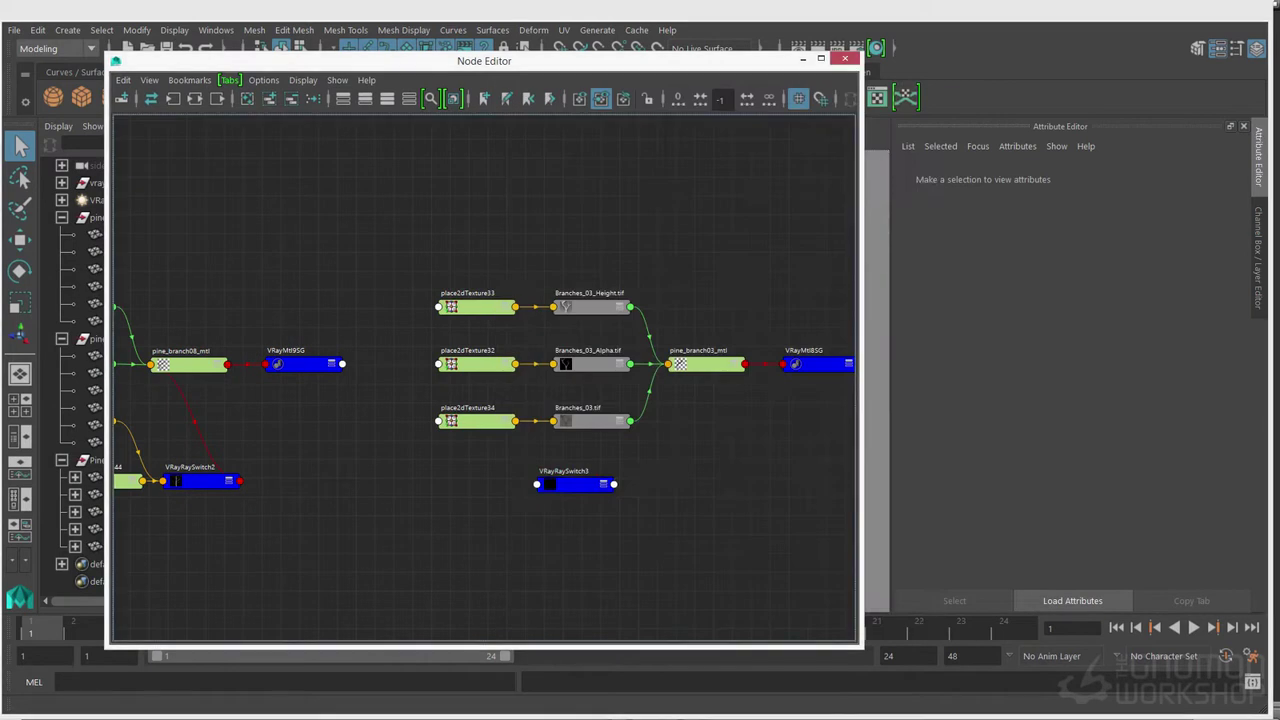
Route the Branches_03 alpha through VRayRaySwitch3 into pine_branch03_mtl's opacity map, give the switch a placement node and save the scene
{"action": "left_click", "coordinate": [576, 485]}
{"action": "left_click", "coordinate": [706, 365]}
{"action": "middle_click_drag", "start_coordinate": [576, 485], "coordinate": [1128, 394]}
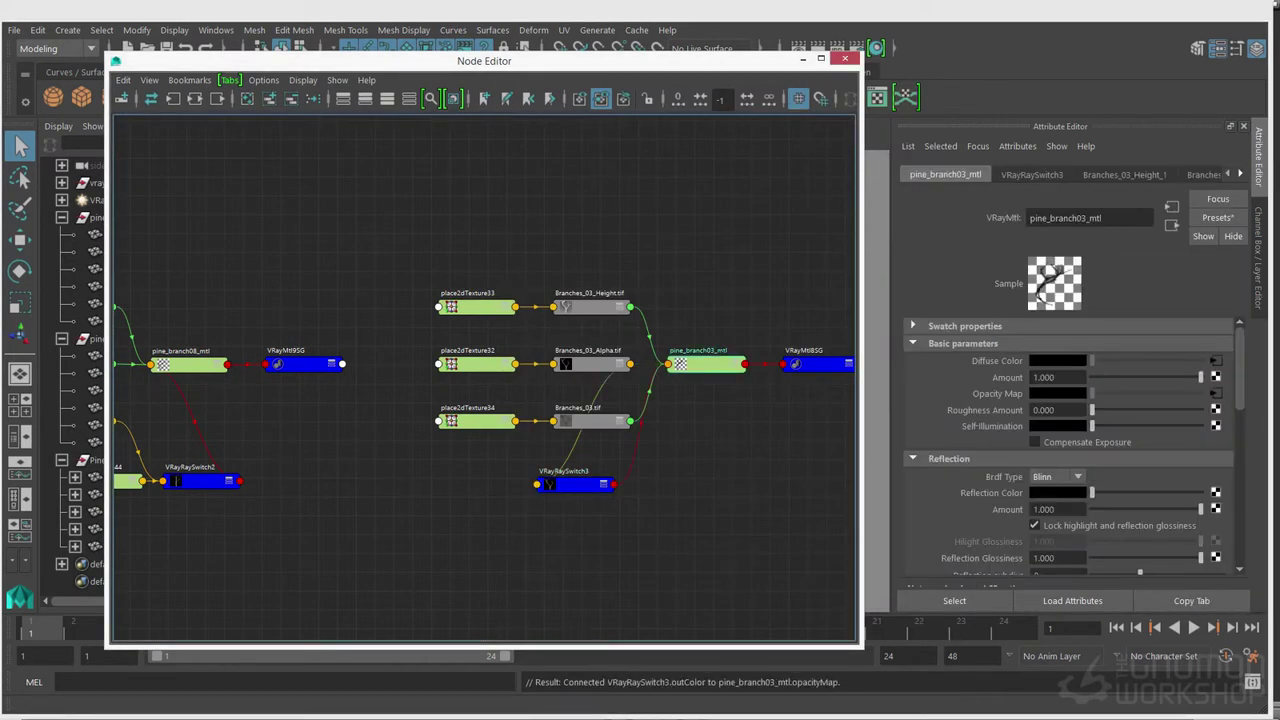
{"action": "left_click_drag", "start_coordinate": [576, 485], "coordinate": [658, 498]}
{"action": "left_click_drag", "start_coordinate": [591, 364], "coordinate": [549, 498]}
{"action": "left_click_drag", "start_coordinate": [477, 364], "coordinate": [437, 484]}
{"action": "middle_click_drag", "start_coordinate": [484, 560], "coordinate": [579, 554], "text": "alt"}
{"action": "key", "text": "ctrl+d"}
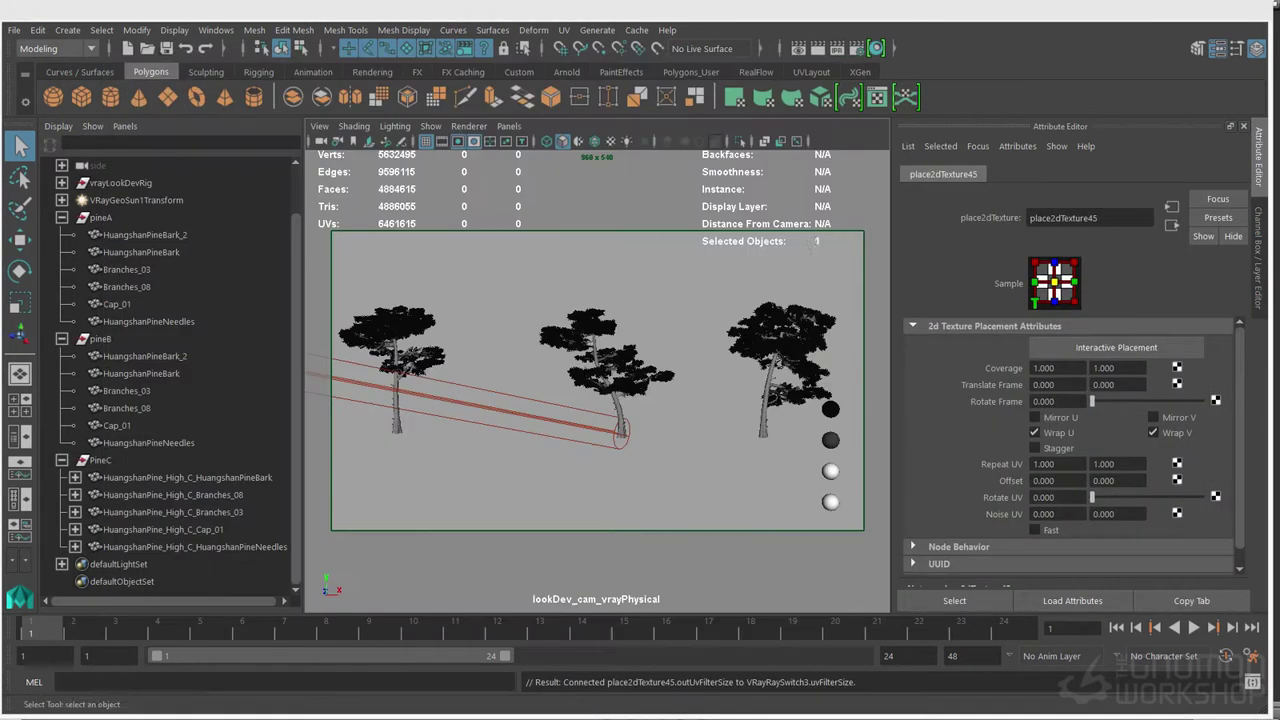
{"action": "key", "text": "ctrl+s"}
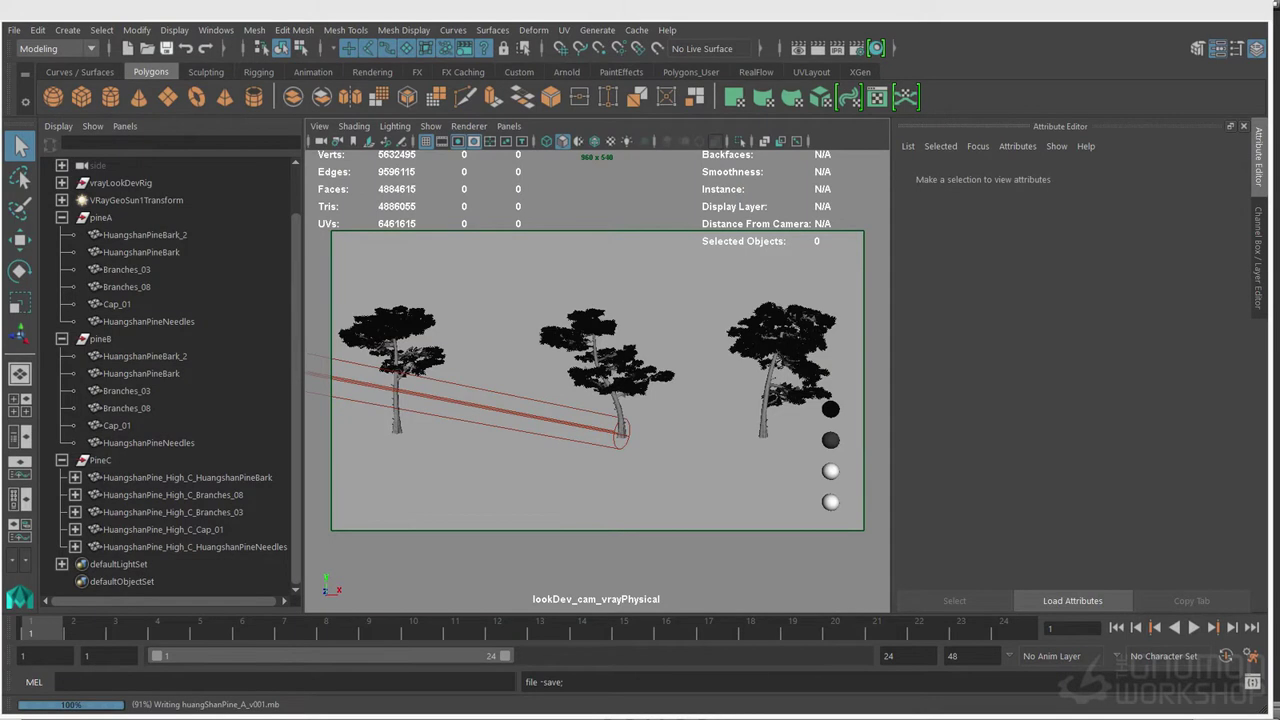
Set the translation of the pineA, pineB and PineC groups to 0
{"action": "left_click", "coordinate": [101, 217]}
{"action": "left_click", "coordinate": [101, 339], "text": "ctrl"}
{"action": "left_click", "coordinate": [101, 460], "text": "ctrl"}
{"action": "key", "text": "ctrl+a"}
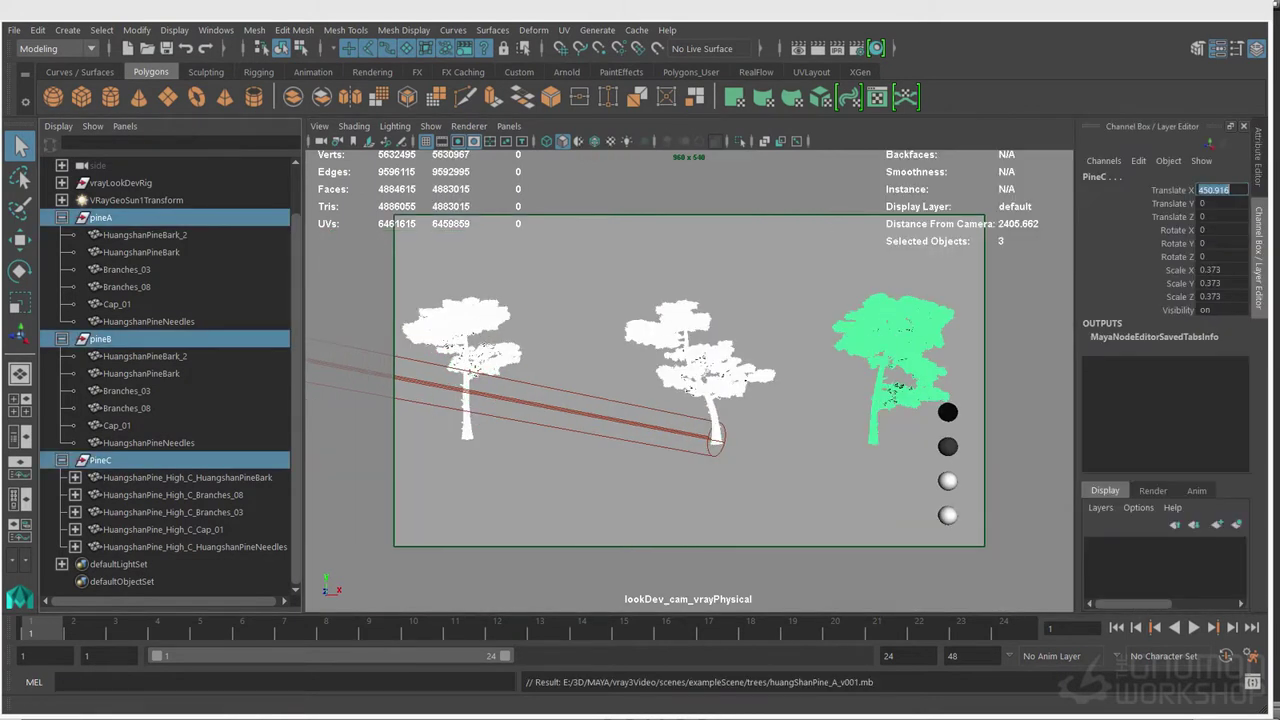
{"action": "left_click_drag", "start_coordinate": [1222, 189], "coordinate": [1222, 217]}
{"action": "type", "text": "0"}
{"action": "key", "text": "Return"}
Freeze the transformations of the three pine groups
{"action": "left_click", "coordinate": [101, 217]}
{"action": "left_click", "coordinate": [195, 547], "text": "shift"}
{"action": "left_click", "coordinate": [137, 30]}
{"action": "left_click", "coordinate": [304, 107]}
{"action": "left_click", "coordinate": [527, 506]}
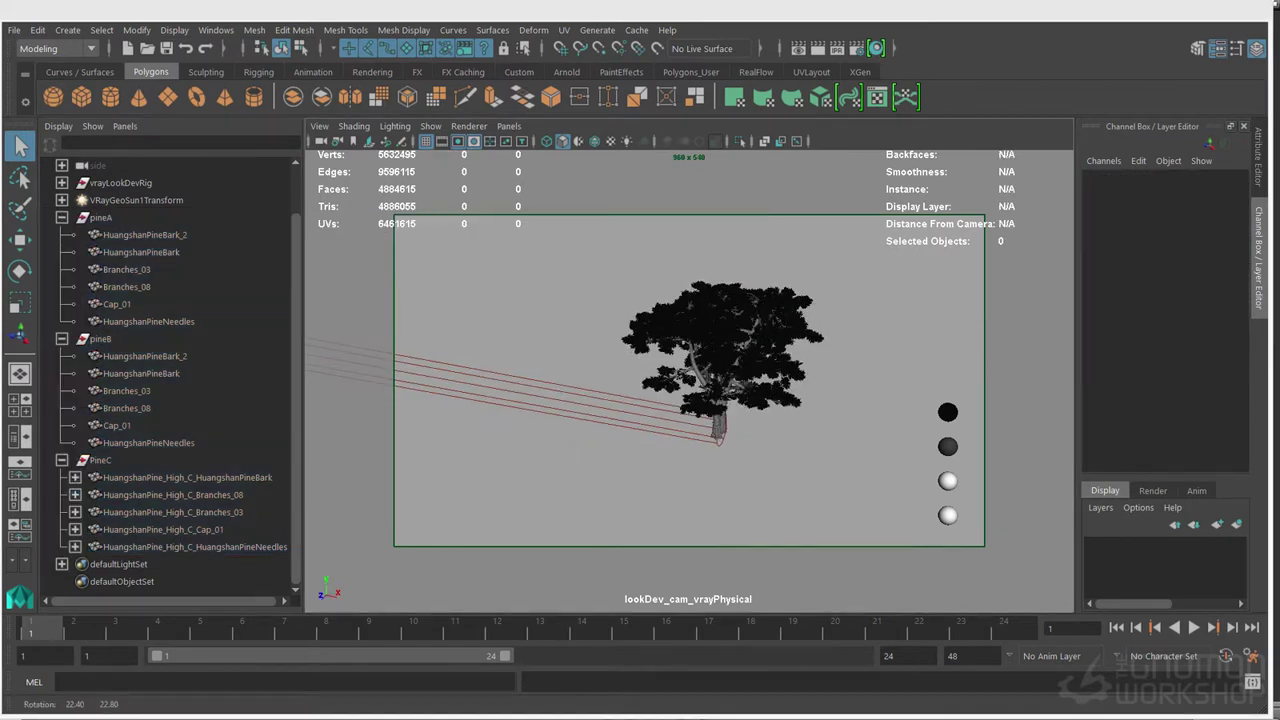
Turn on depth of field in the viewport and display the trees with the default material
{"action": "left_click", "coordinate": [354, 126]}
{"action": "left_click", "coordinate": [384, 504]}
{"action": "left_click", "coordinate": [319, 126]}
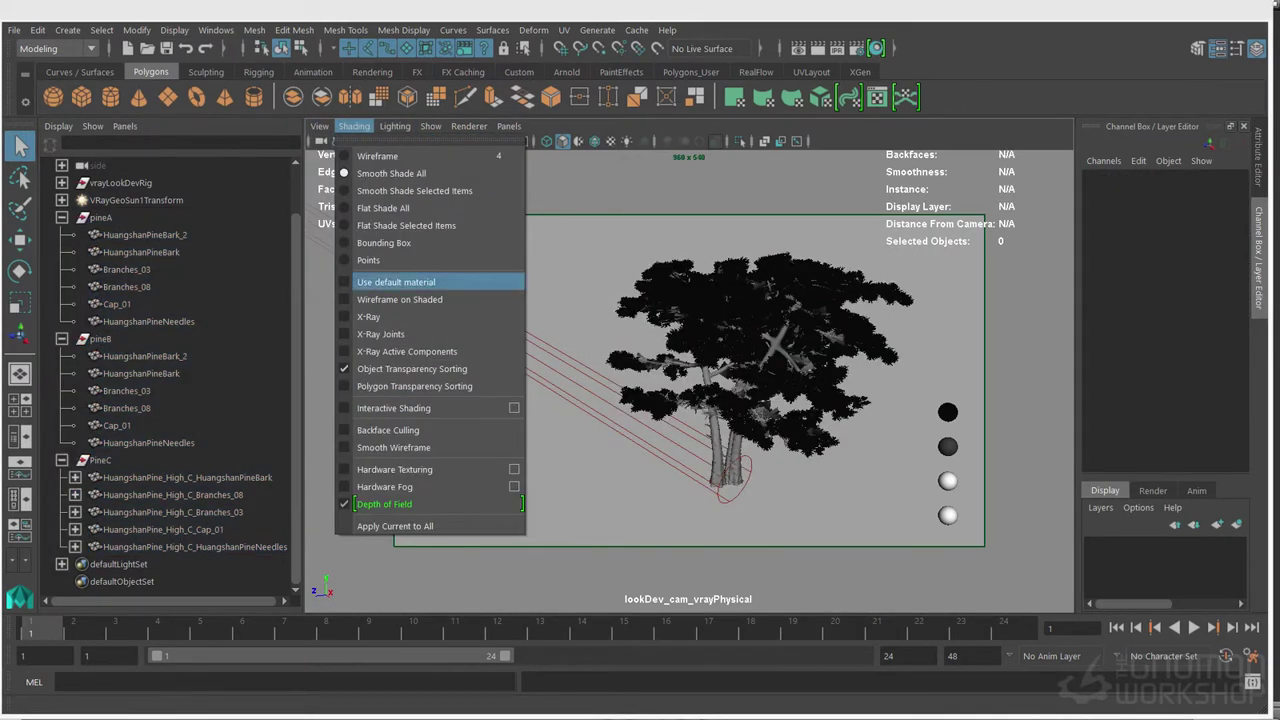
{"action": "left_click", "coordinate": [396, 282]}
{"action": "mouse_move", "coordinate": [740, 380]}
{"action": "left_mouse_down", "text": "alt"}
{"action": "mouse_move", "coordinate": [450, 390]}
{"action": "mouse_move", "coordinate": [365, 375]}
{"action": "mouse_move", "coordinate": [410, 440]}
{"action": "left_mouse_up", "text": "alt"}
{"action": "scroll", "coordinate": [690, 380], "scroll_direction": "down", "scroll_amount": 4}
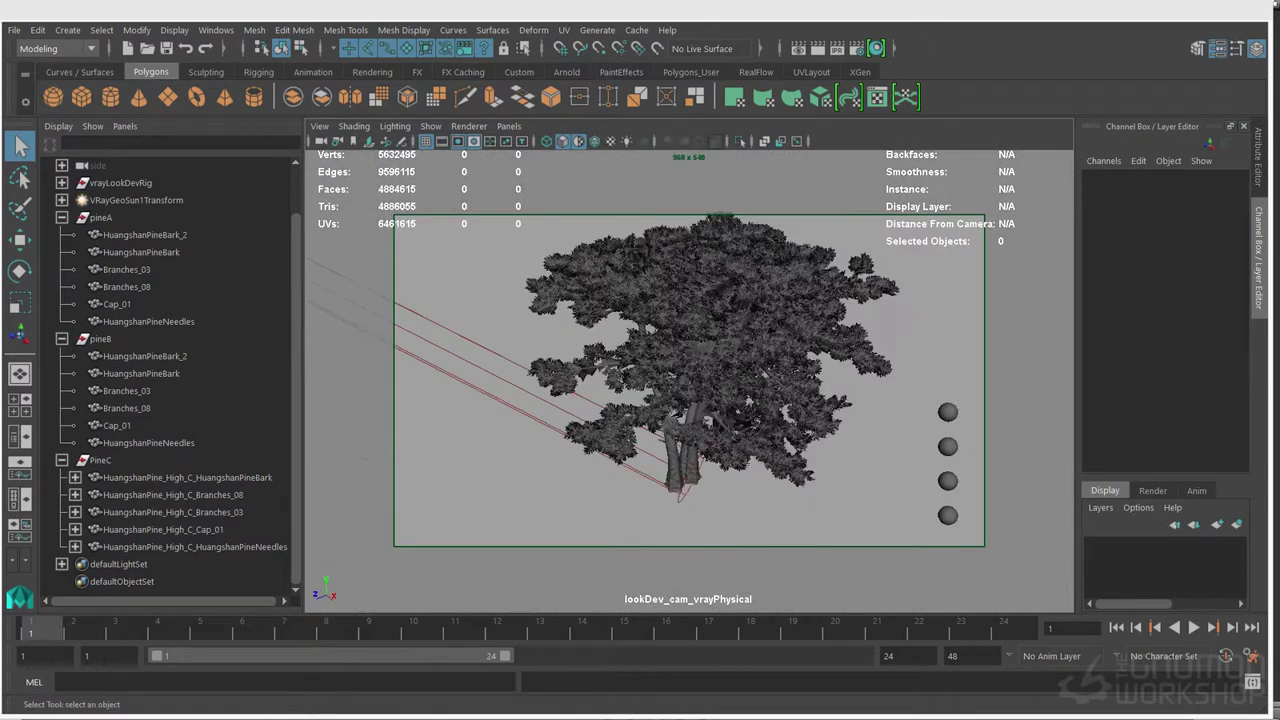
Save the pine tree scene
{"action": "left_click", "coordinate": [101, 218]}
{"action": "left_click", "coordinate": [67, 30]}
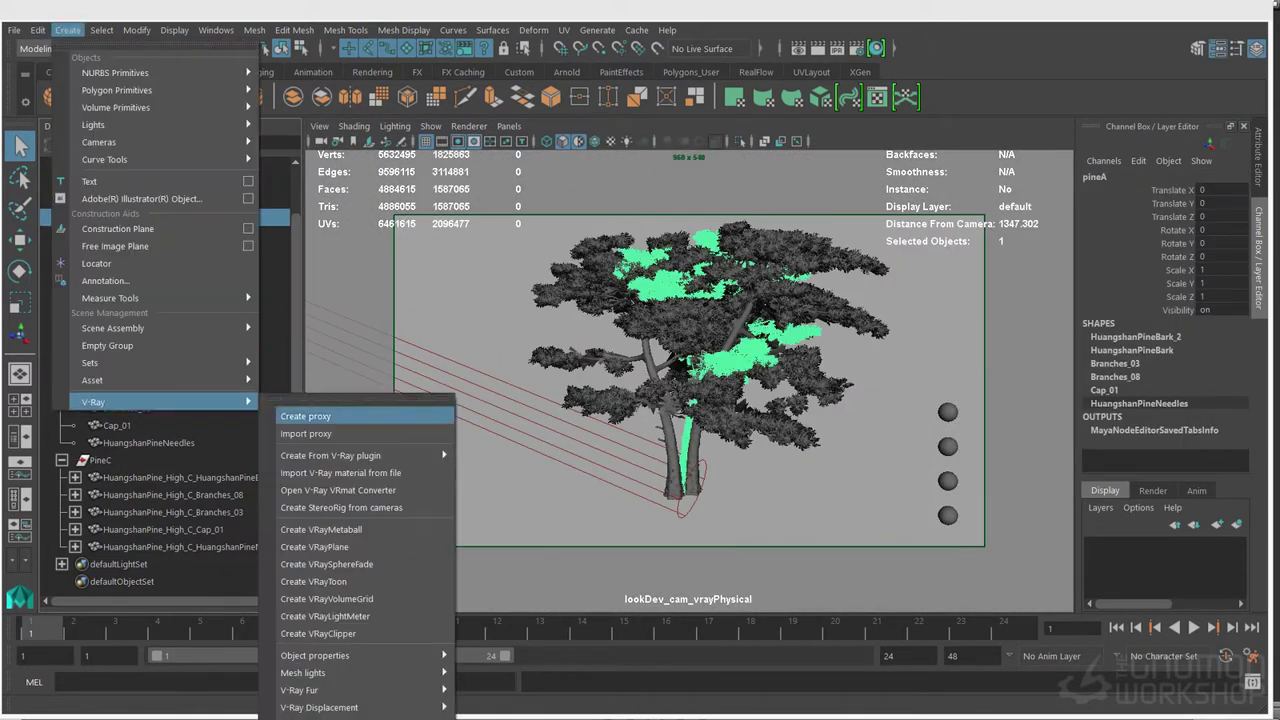
{"action": "left_click", "coordinate": [480, 300]}
{"action": "key", "text": "ctrl+s"}
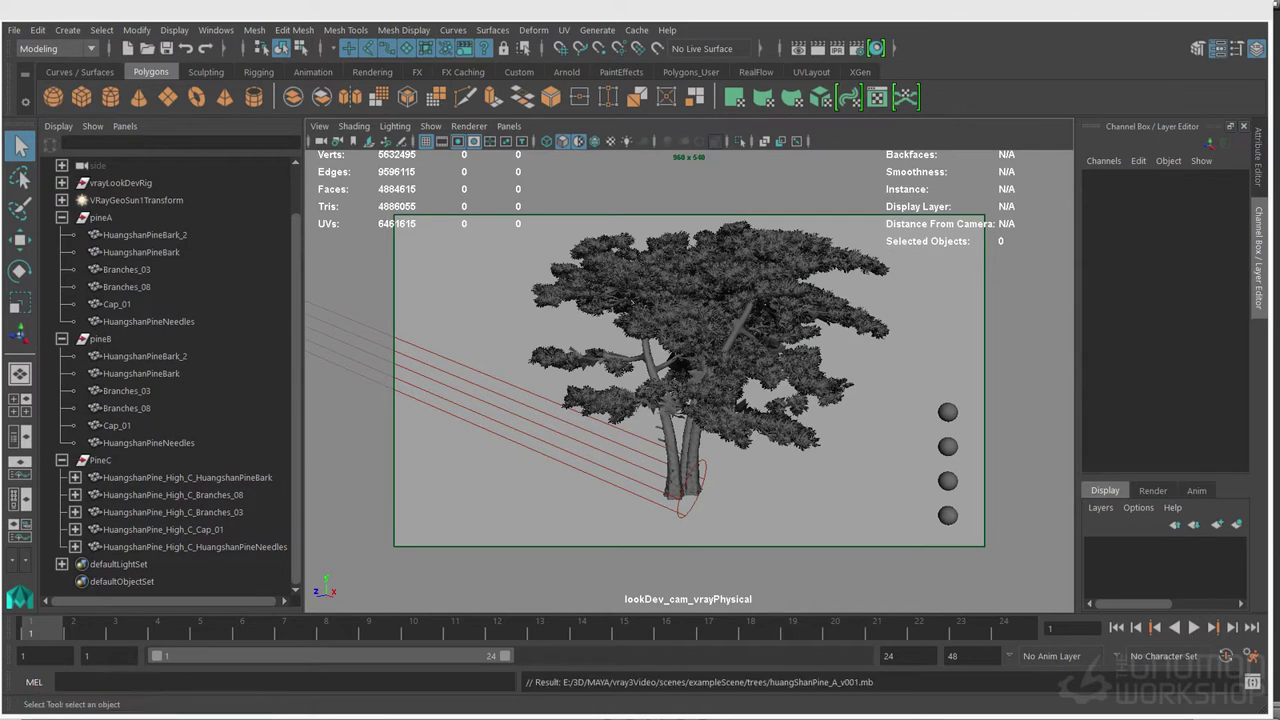
Open the V-Ray proxy creation settings for the pineA group and review the preview type with Refined Clustering (quality)
{"action": "left_click", "coordinate": [100, 217]}
{"action": "left_click", "coordinate": [67, 30]}
{"action": "mouse_move", "coordinate": [86, 409]}
{"action": "left_click", "coordinate": [330, 410]}
{"action": "left_click_drag", "start_coordinate": [371, 128], "coordinate": [490, 109]}
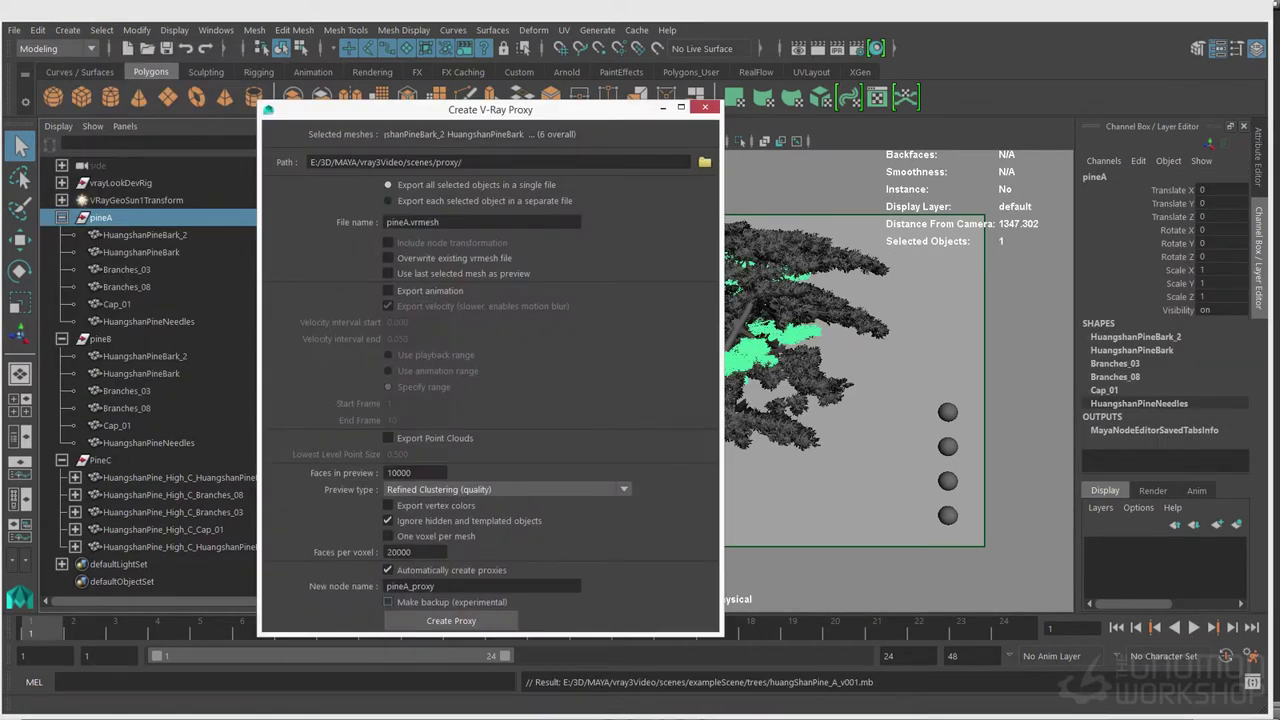
{"action": "left_click", "coordinate": [507, 489]}
{"action": "left_click", "coordinate": [507, 489]}
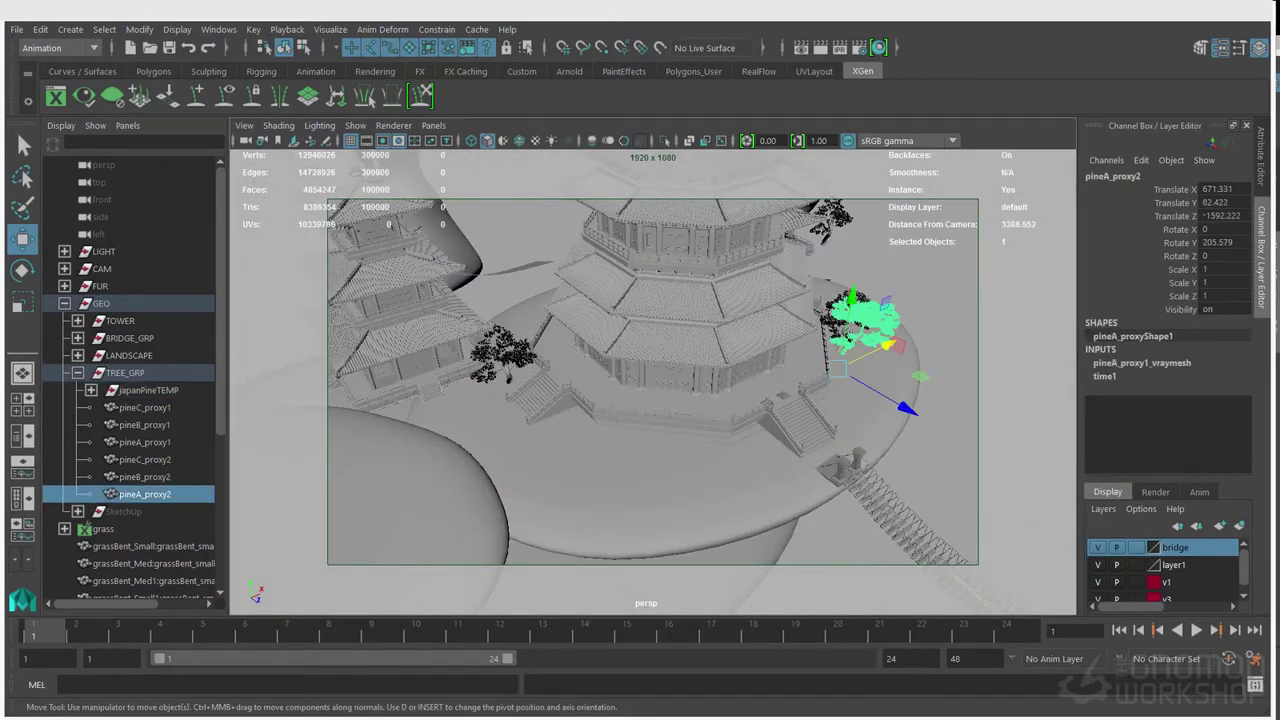
Place pineA_proxy2 between the temple buildings at about X -640, Y 141, Z -2848 and turn it about Y to about 110°
{"action": "middle_click_drag", "start_coordinate": [650, 380], "coordinate": [770, 470], "text": "alt"}
{"action": "left_click_drag", "start_coordinate": [973, 489], "coordinate": [971, 487]}
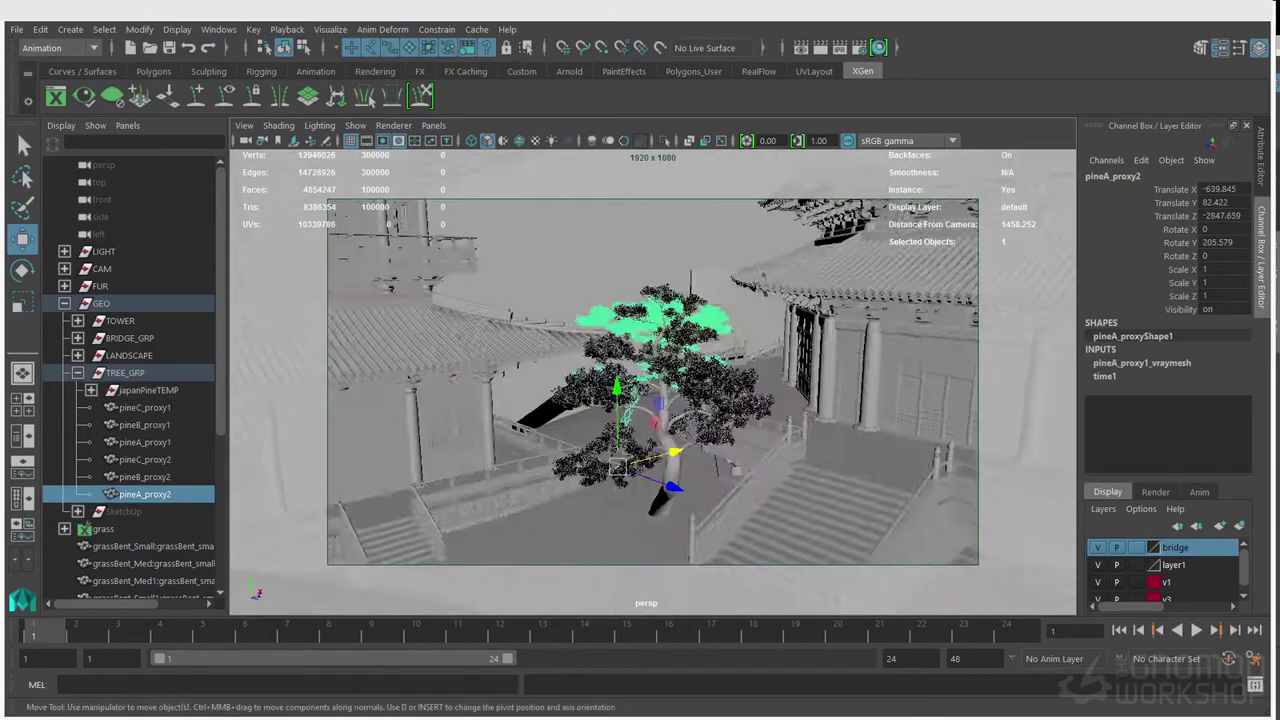
{"action": "key", "text": "e"}
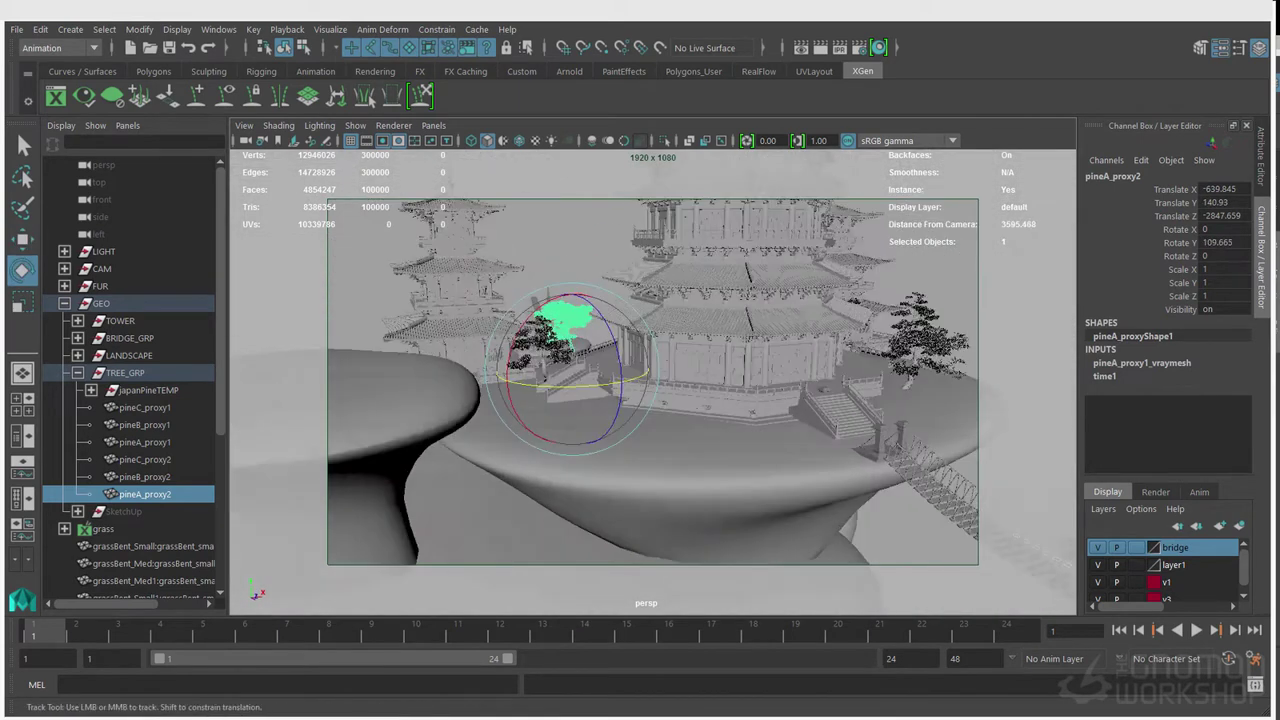
Move pineC_proxy2 to about X 1596, Y 131, Z -2429 and rotate it about Y to about -105°
{"action": "left_click", "coordinate": [145, 459]}
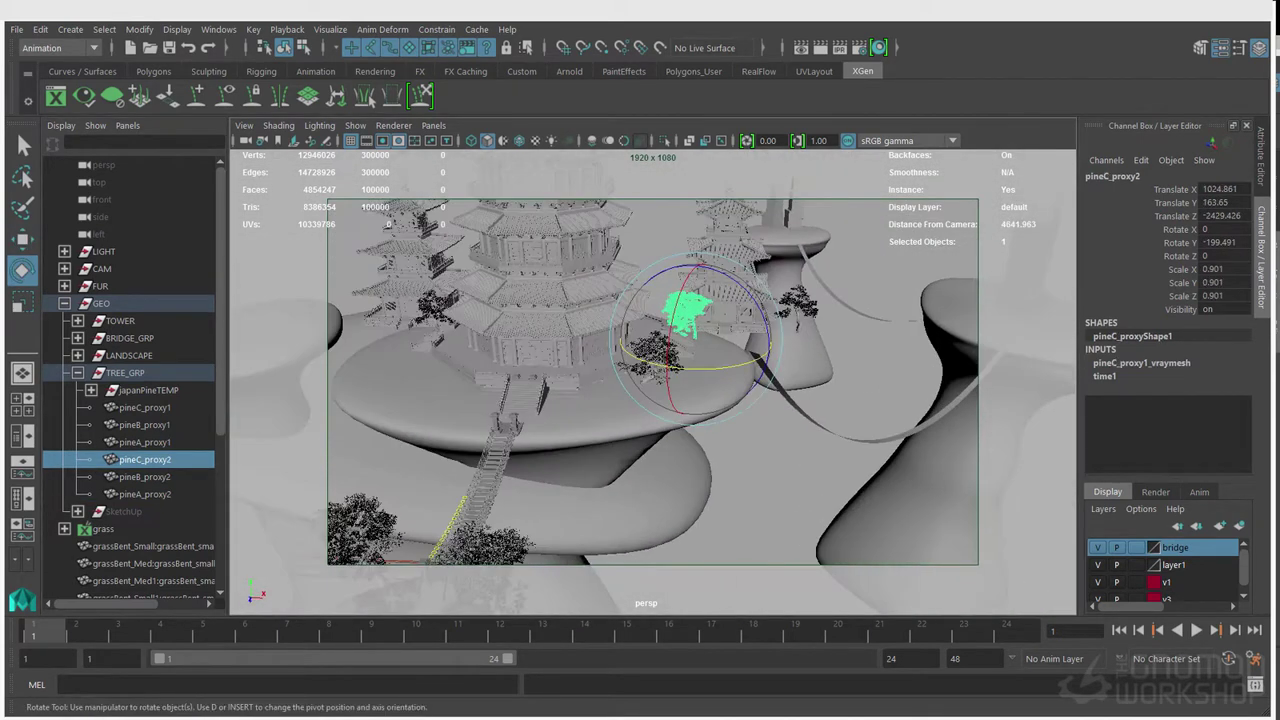
{"action": "key", "text": "w"}
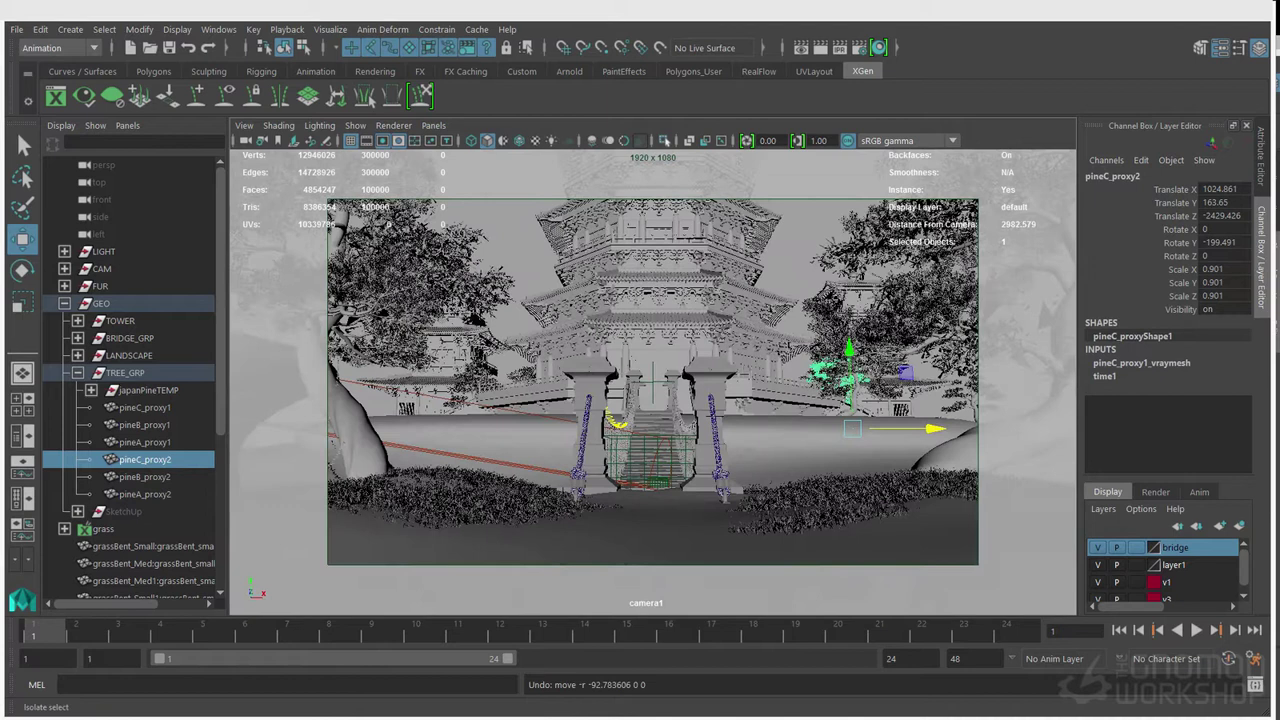
{"action": "left_click_drag", "start_coordinate": [934, 429], "coordinate": [1067, 429]}
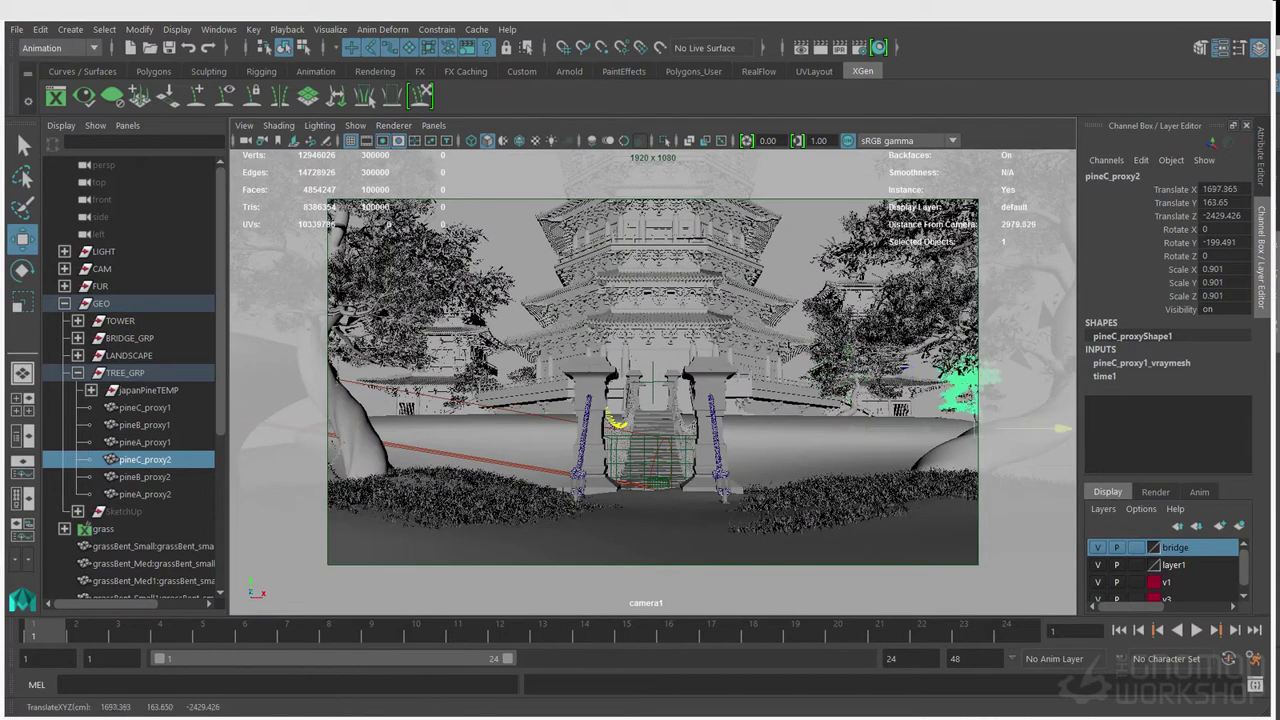
{"action": "left_click_drag", "start_coordinate": [935, 427], "coordinate": [1040, 426]}
{"action": "key", "text": "w"}
{"action": "left_click_drag", "start_coordinate": [1057, 429], "coordinate": [1035, 429]}
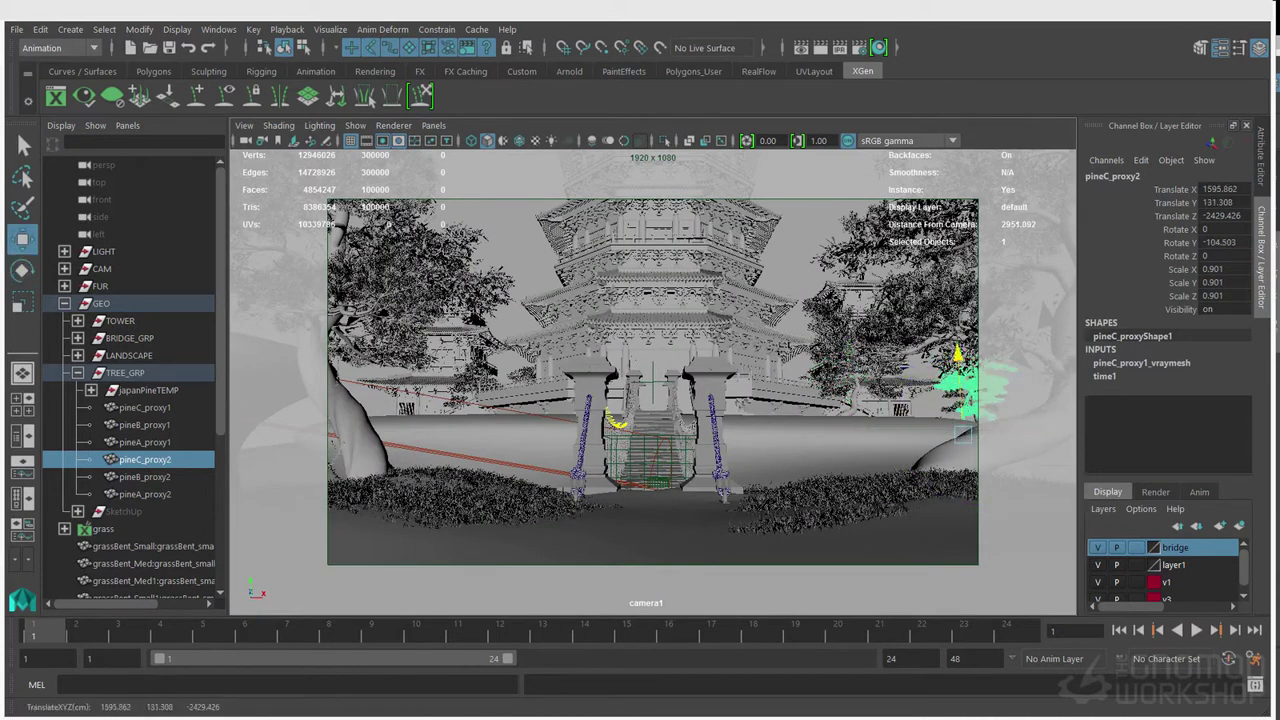
Move pineB_proxy2 into the background beside the tower to about X -1099, Y 537, Z -3031
{"action": "left_click", "coordinate": [145, 477]}
{"action": "left_click_drag", "start_coordinate": [377, 412], "coordinate": [379, 60]}
{"action": "key", "text": "ctrl+z"}
{"action": "left_click_drag", "start_coordinate": [372, 492], "coordinate": [482, 372]}
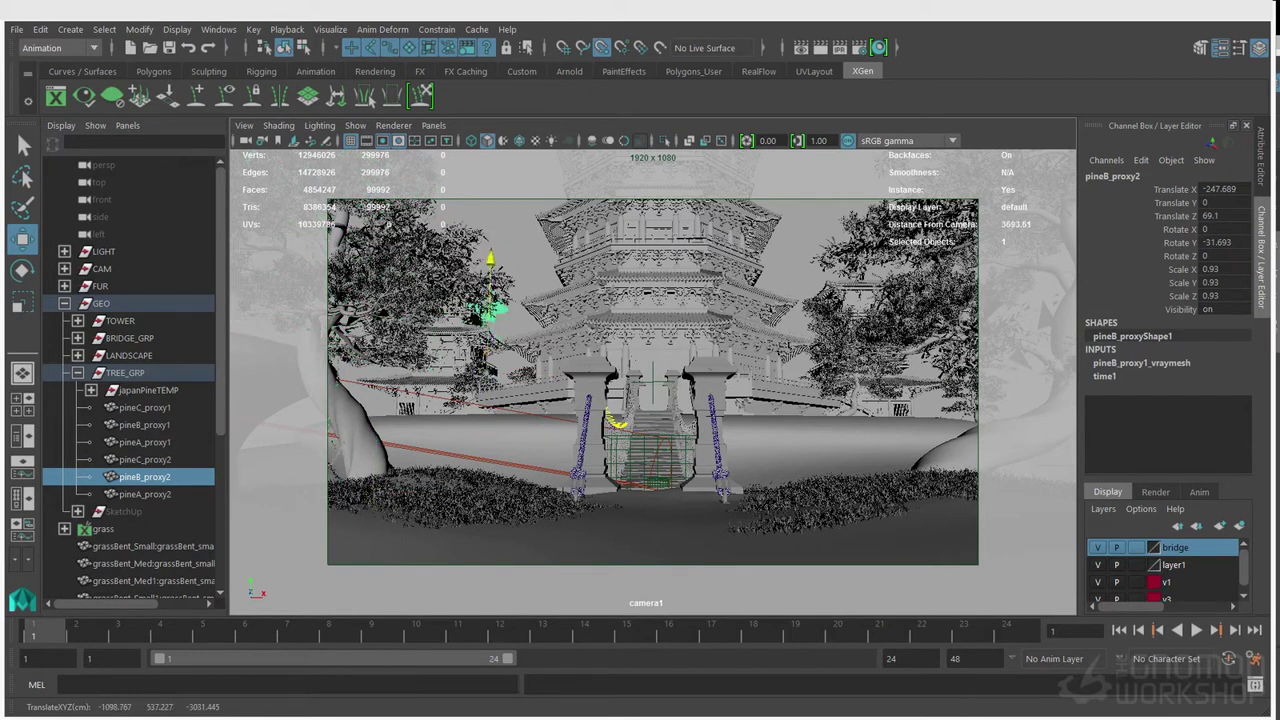
In the perspective view, reposition pineB_proxy2 beside the distant pine at about X -1073, Y 375, Z -2167
{"action": "left_click", "coordinate": [433, 126]}
{"action": "left_click", "coordinate": [612, 143]}
{"action": "left_click_drag", "start_coordinate": [600, 380], "coordinate": [690, 400], "text": "alt"}
{"action": "left_click_drag", "start_coordinate": [555, 280], "coordinate": [660, 390]}
{"action": "left_click_drag", "start_coordinate": [655, 400], "coordinate": [700, 449]}
{"action": "left_click_drag", "start_coordinate": [674, 350], "coordinate": [674, 390]}
{"action": "left_click_drag", "start_coordinate": [660, 410], "coordinate": [645, 320], "text": "alt"}
{"action": "left_click_drag", "start_coordinate": [703, 464], "coordinate": [688, 445]}
{"action": "left_click", "coordinate": [690, 400], "text": "shift"}
{"action": "left_click", "coordinate": [705, 141]}
{"action": "left_click", "coordinate": [690, 250]}
{"action": "left_click", "coordinate": [610, 297]}
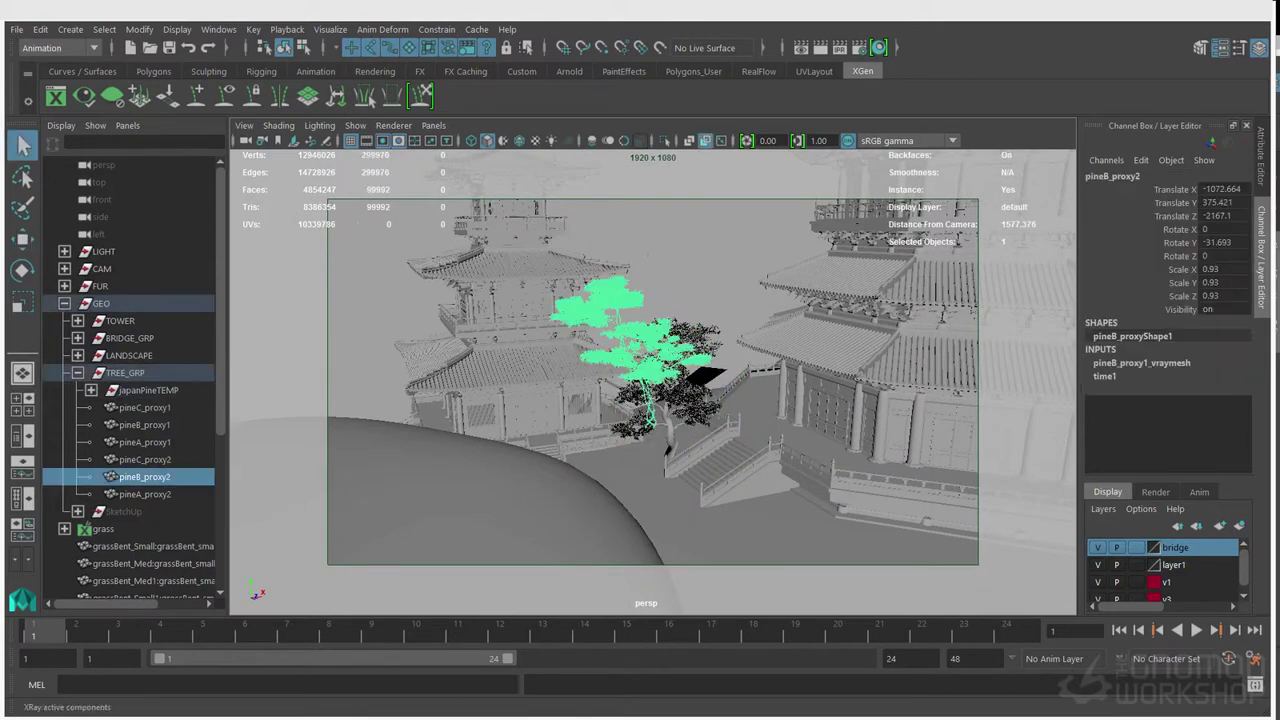
Lower pineB_proxy2 toward the temple ground at about X -913, Y 175, Z -2415 and select its scale values
{"action": "key", "text": "w"}
{"action": "left_click_drag", "start_coordinate": [651, 339], "coordinate": [651, 411]}
{"action": "mouse_move", "coordinate": [733, 479]}
{"action": "left_mouse_down"}
{"action": "mouse_move", "coordinate": [770, 473]}
{"action": "mouse_move", "coordinate": [715, 493]}
{"action": "left_mouse_up"}
{"action": "key", "text": "q"}
{"action": "left_click_drag", "start_coordinate": [660, 400], "coordinate": [665, 345], "text": "alt"}
{"action": "left_click_drag", "start_coordinate": [1212, 296], "coordinate": [1212, 283]}
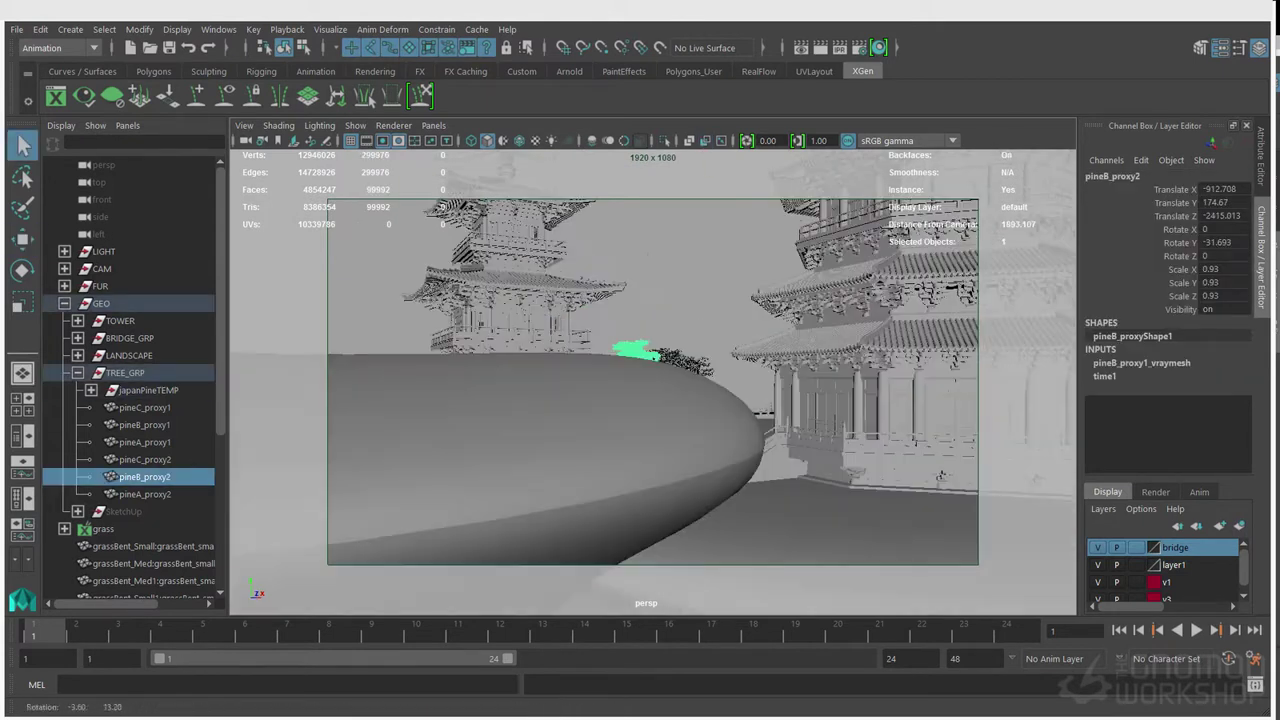
{"action": "left_click_drag", "start_coordinate": [660, 345], "coordinate": [650, 410], "text": "alt"}
Hide the japanPineTEMP group
{"action": "left_click", "coordinate": [434, 126]}
{"action": "left_click", "coordinate": [149, 390]}
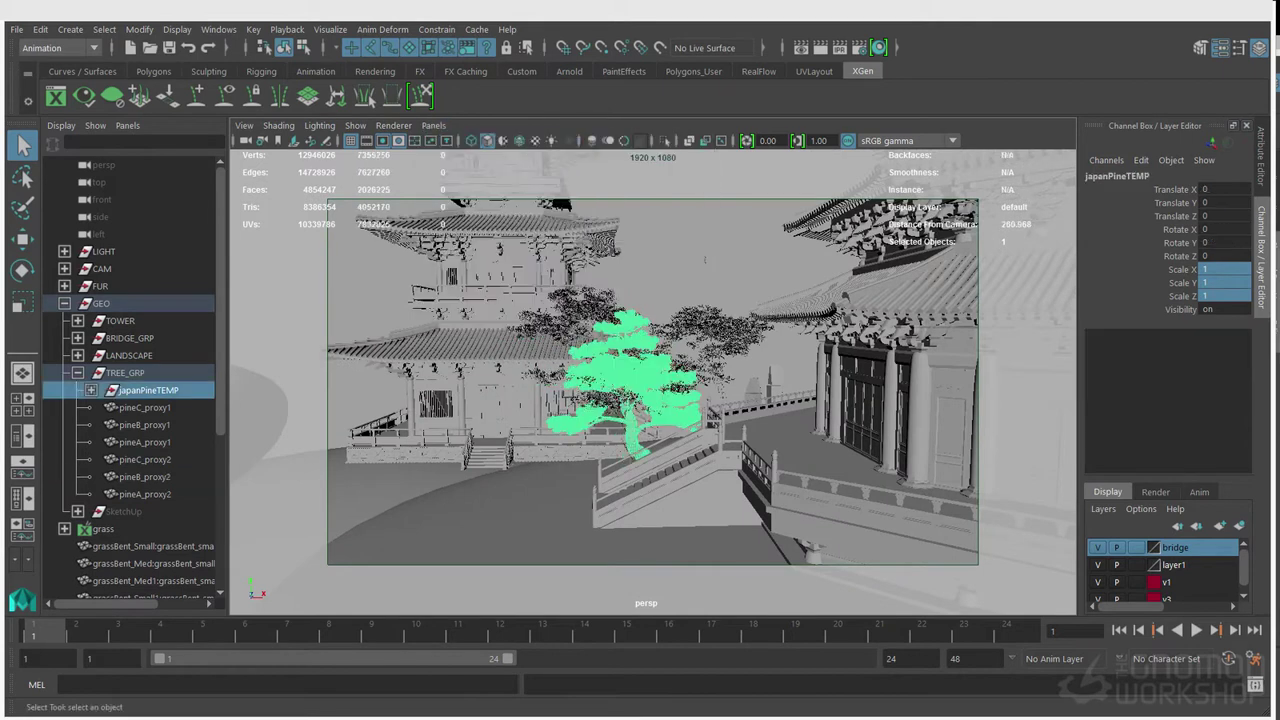
{"action": "key", "text": "ctrl+h"}
Return to the camera1 view, group the six pine proxies and name the group PINE_PROXY
{"action": "left_click", "coordinate": [434, 126]}
{"action": "left_click", "coordinate": [624, 143]}
{"action": "left_click", "coordinate": [145, 408]}
{"action": "left_click", "coordinate": [145, 494], "text": "shift"}
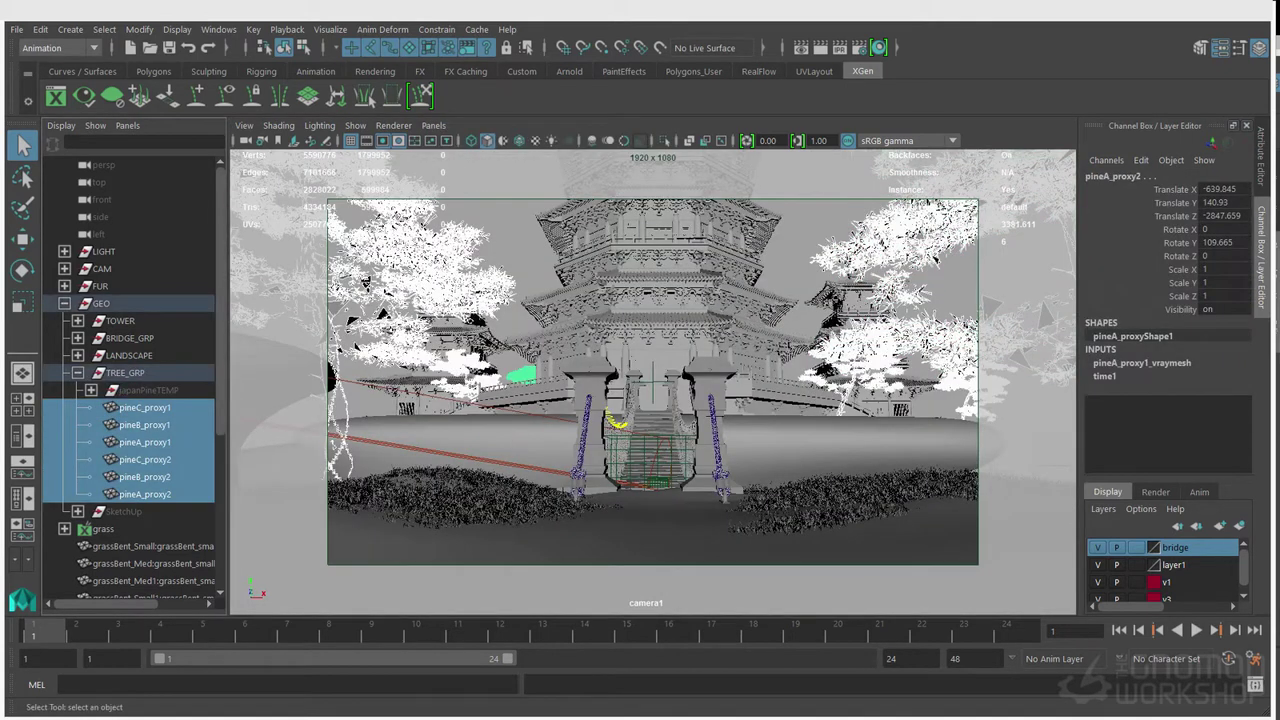
{"action": "key", "text": "ctrl+g"}
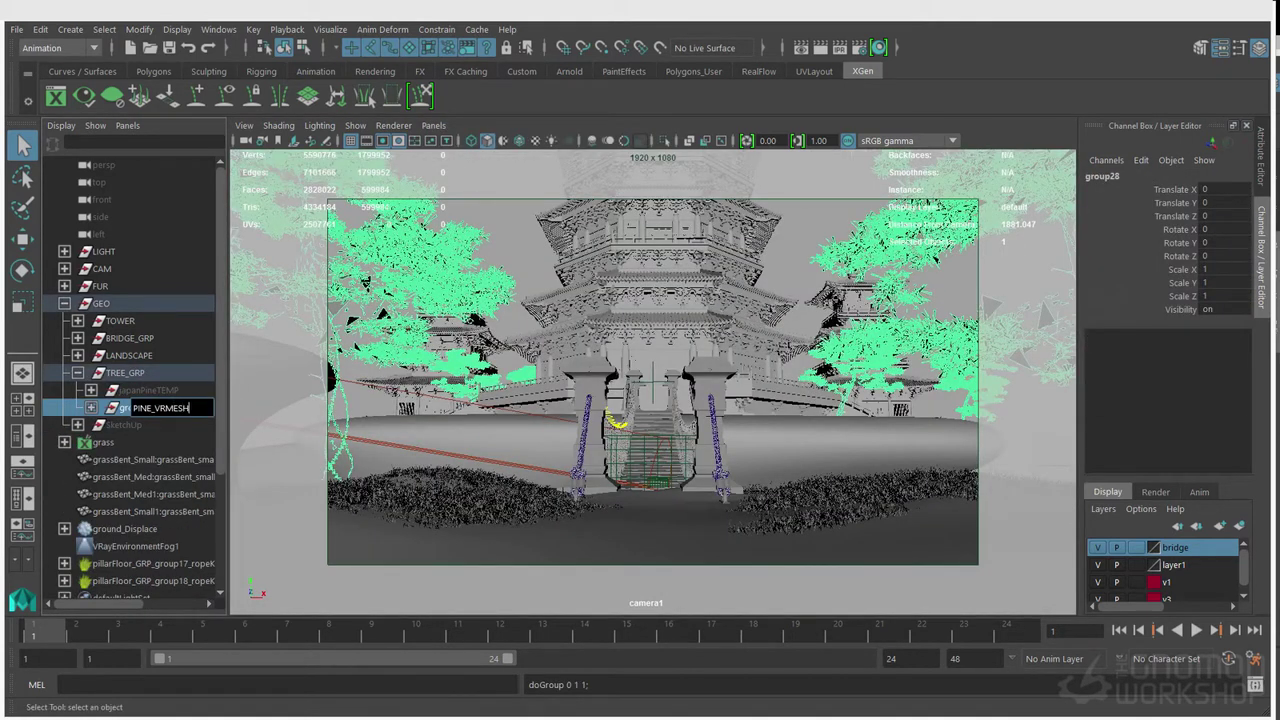
{"action": "double_click", "coordinate": [150, 407]}
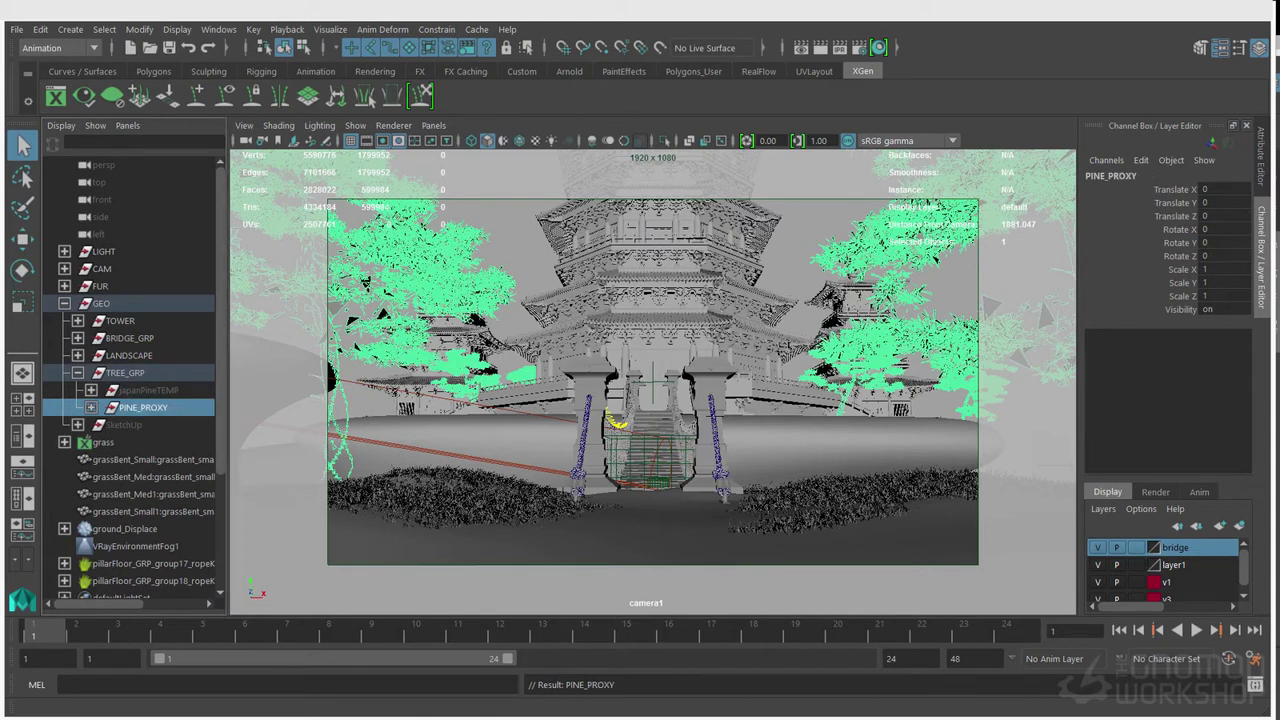
Shift pineB_proxy1 sideways toward the bridge to about X -220
{"action": "left_click", "coordinate": [430, 262]}
{"action": "key", "text": "w"}
{"action": "left_click_drag", "start_coordinate": [452, 492], "coordinate": [484, 492]}
{"action": "key", "text": "e"}
{"action": "key", "text": "w"}
{"action": "key", "text": "q"}
Import fern_proxy.mb from the trees folder into the scene
{"action": "left_click", "coordinate": [40, 30]}
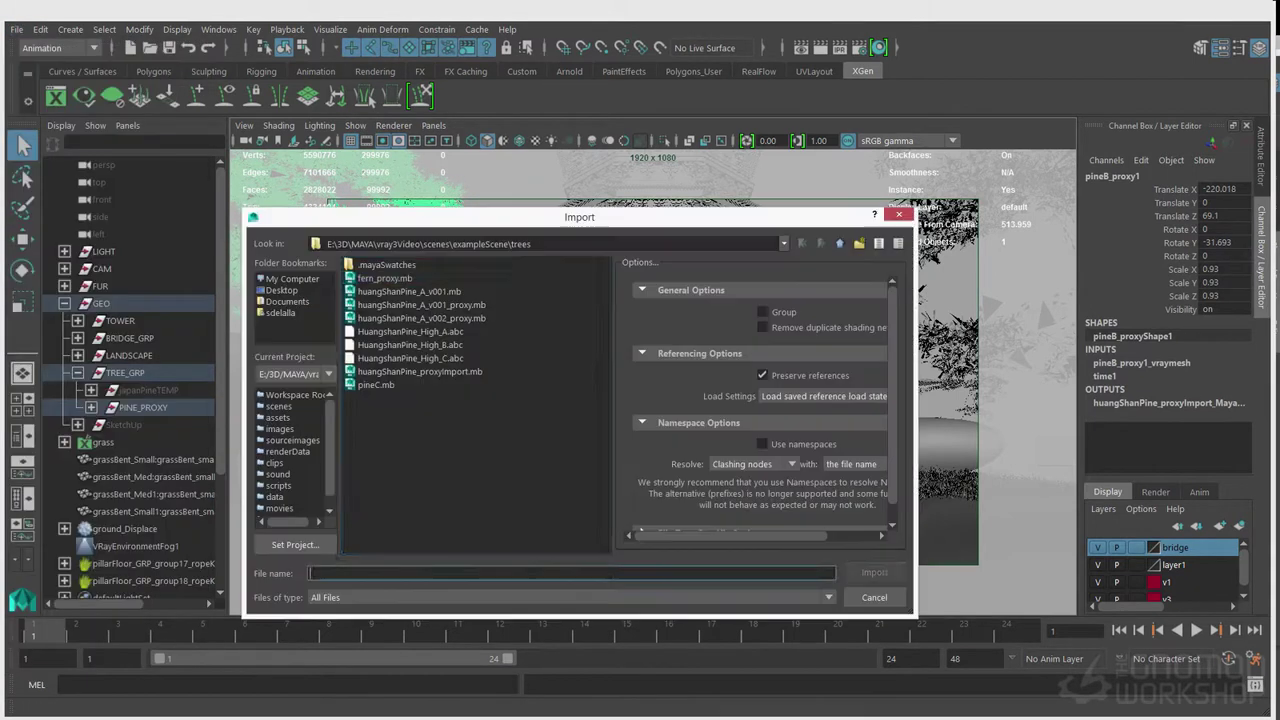
{"action": "left_click", "coordinate": [410, 262]}
{"action": "left_click", "coordinate": [835, 603]}
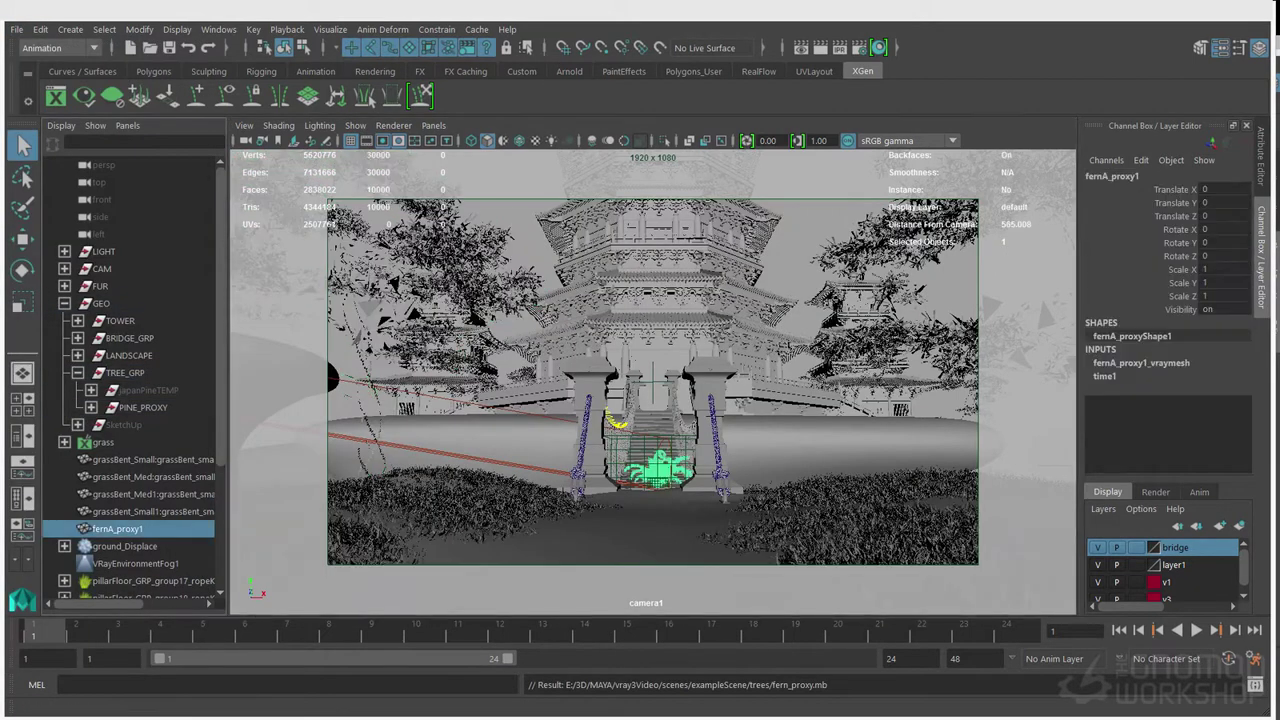
Rename TREE_GRP as VEGETATION, parent fernA_proxy1 under it and group the fern as FERN_PROXY
{"action": "double_click", "coordinate": [126, 373]}
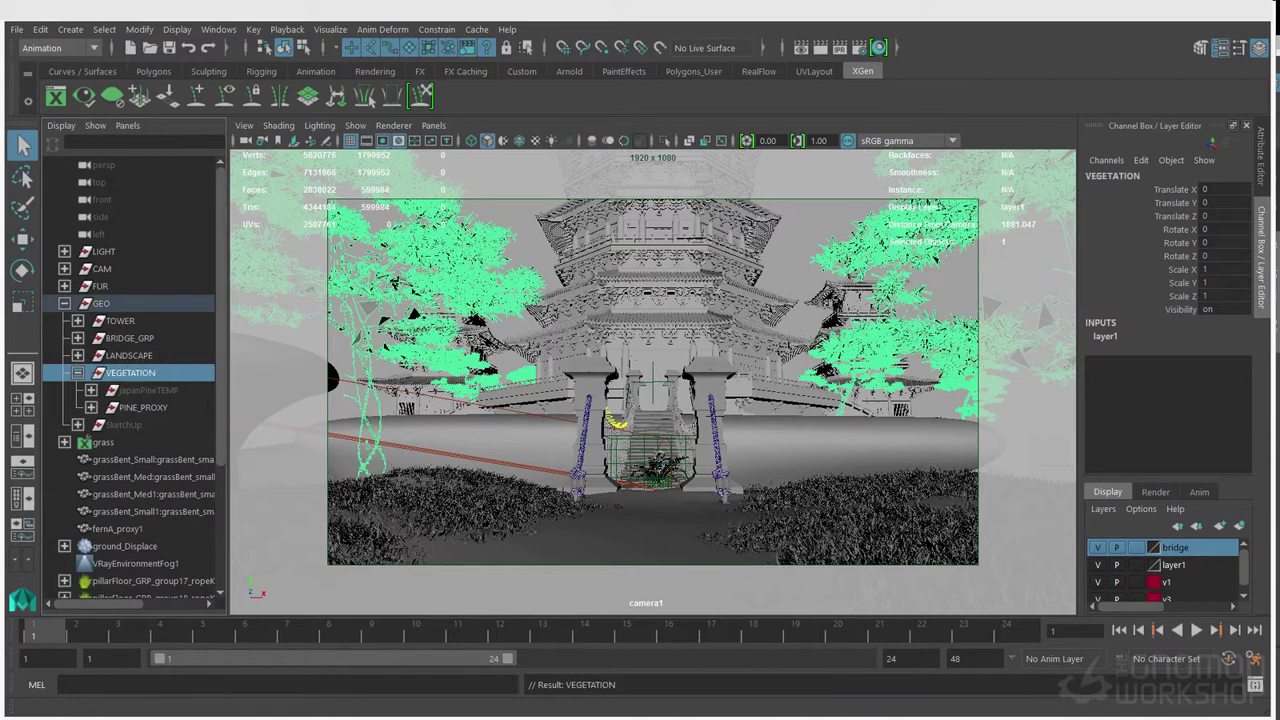
{"action": "left_click", "coordinate": [117, 529]}
{"action": "middle_click_drag", "start_coordinate": [117, 529], "coordinate": [130, 373]}
{"action": "key", "text": "ctrl+g"}
{"action": "key", "text": "Return"}
{"action": "left_click", "coordinate": [91, 425]}
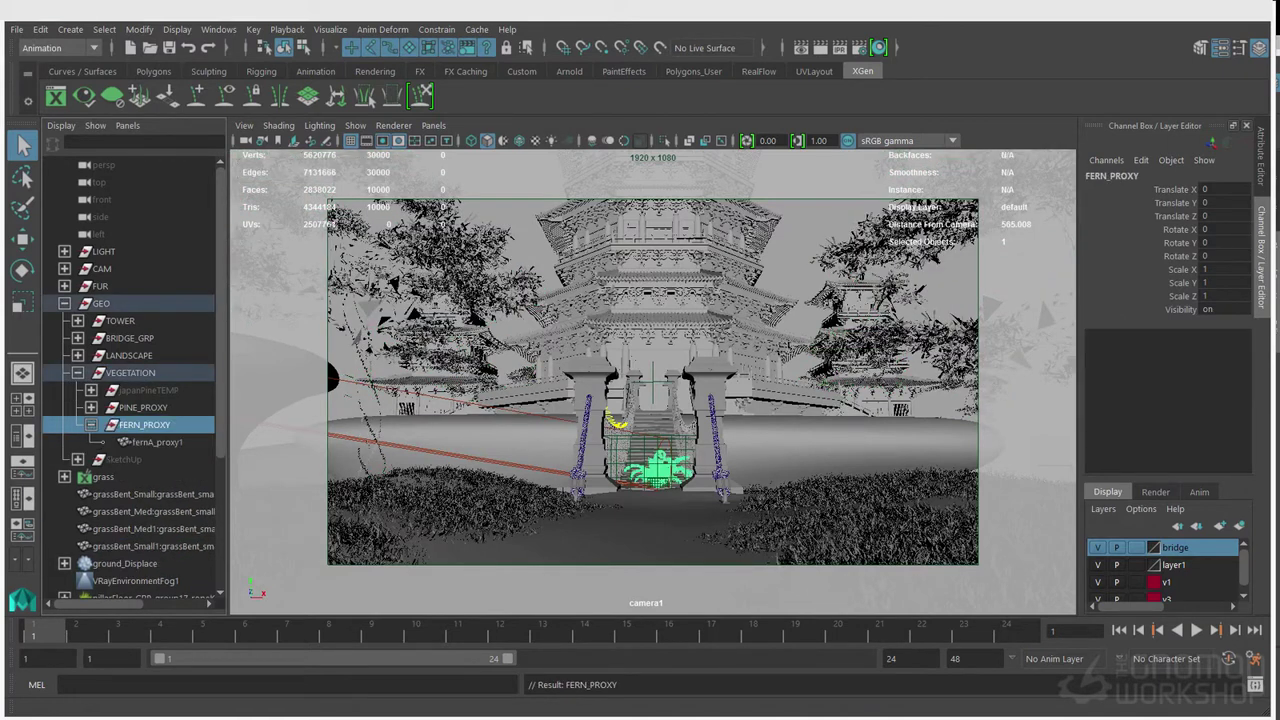
Isolate the VEGETATION group and islandA_ground in the perspective view
{"action": "key", "text": "w"}
{"action": "left_click", "coordinate": [433, 126]}
{"action": "mouse_move", "coordinate": [470, 140]}
{"action": "left_click", "coordinate": [617, 194]}
{"action": "key", "text": "f"}
{"action": "left_click_drag", "start_coordinate": [610, 380], "coordinate": [690, 390], "text": "alt"}
{"action": "key", "text": "q"}
{"action": "left_click", "coordinate": [130, 373]}
{"action": "left_click", "coordinate": [770, 480], "text": "shift"}
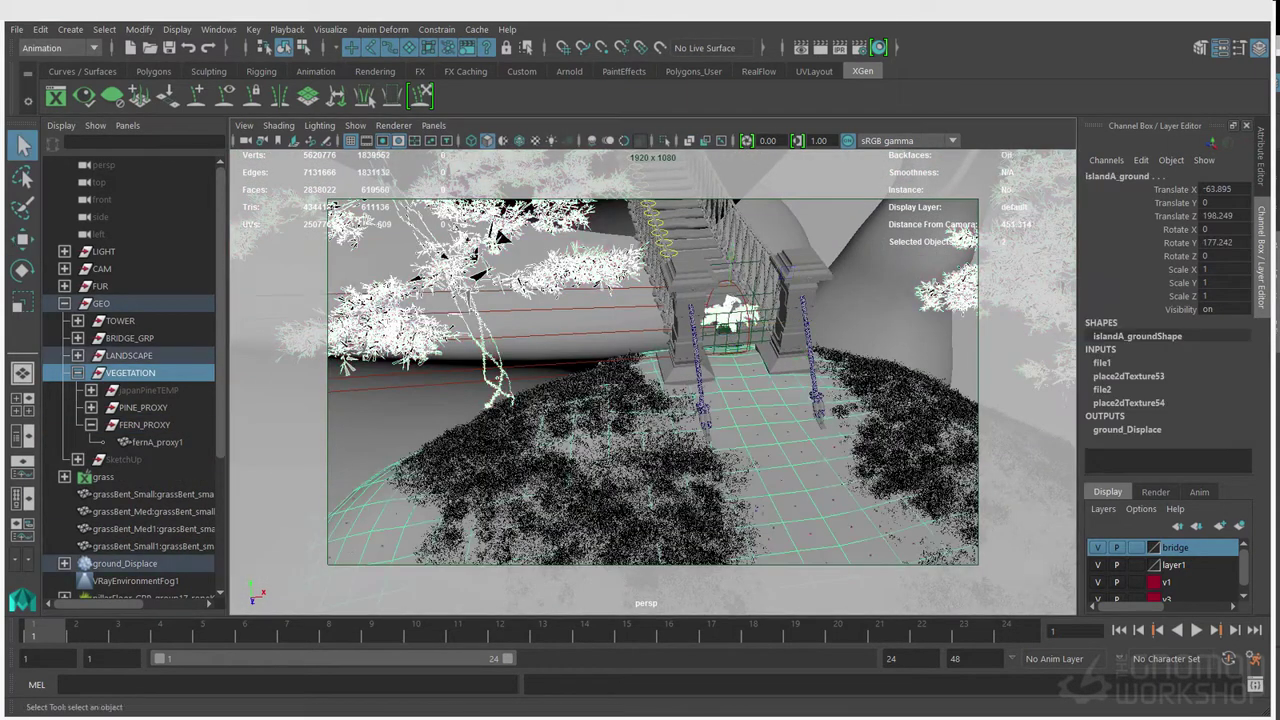
{"action": "left_click", "coordinate": [664, 141]}
Create three instances of fernA_proxy1 under the same parent with Duplicate Special
{"action": "left_click", "coordinate": [731, 314]}
{"action": "left_click", "coordinate": [40, 30]}
{"action": "left_click", "coordinate": [262, 297]}
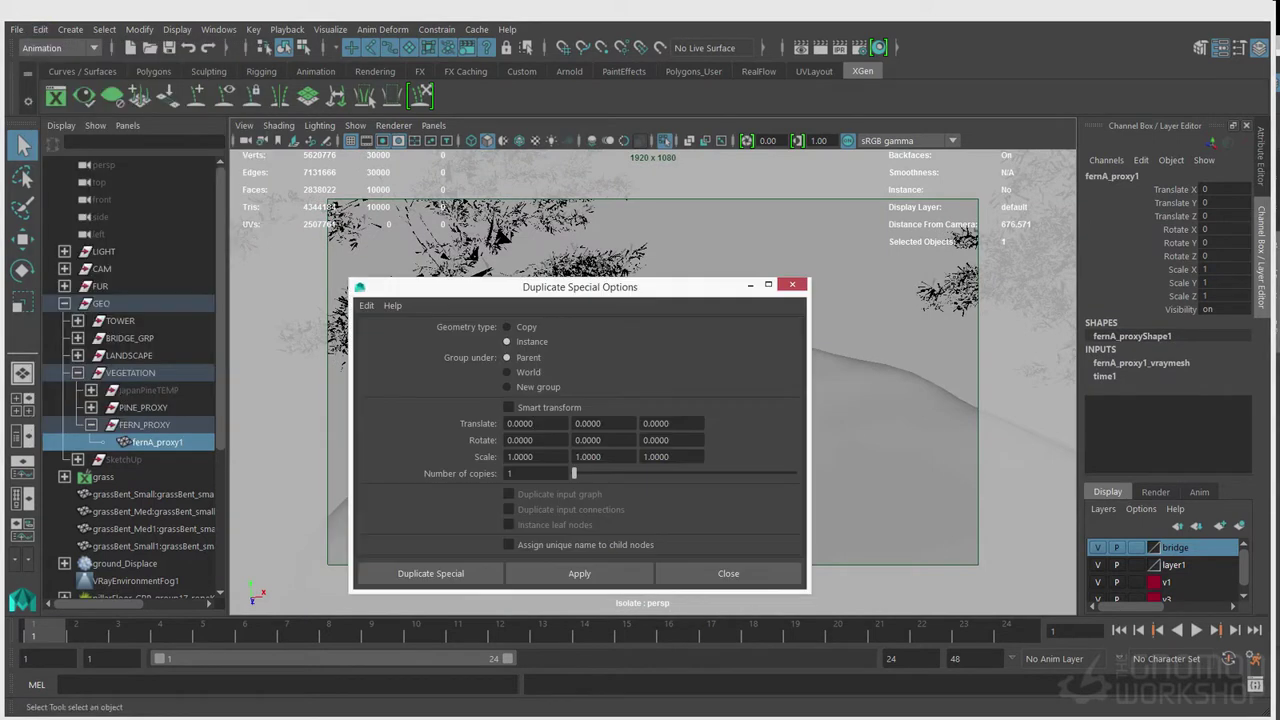
{"action": "key", "text": "Return"}
Seat fernA_proxy1 on the mound beside the left pine trunk, tilted to about 13°, -48° and -16°
{"action": "key", "text": "e"}
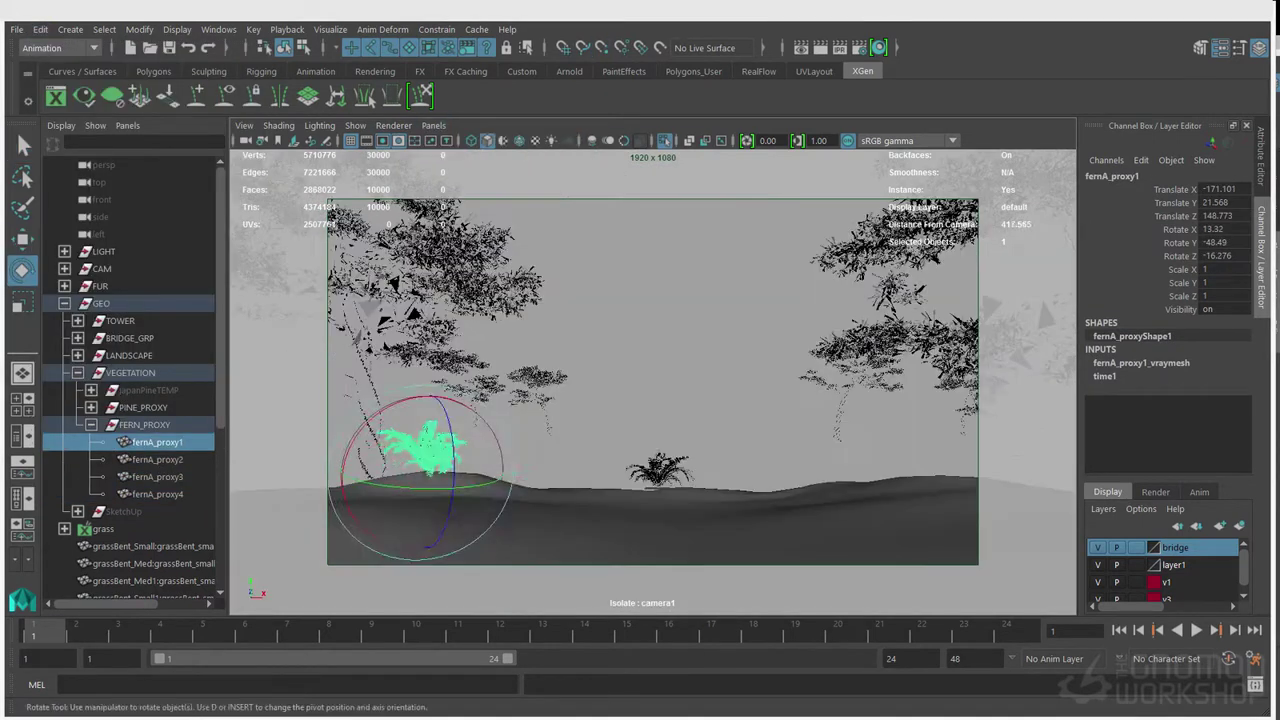
{"action": "left_click_drag", "start_coordinate": [500, 432], "coordinate": [511, 475]}
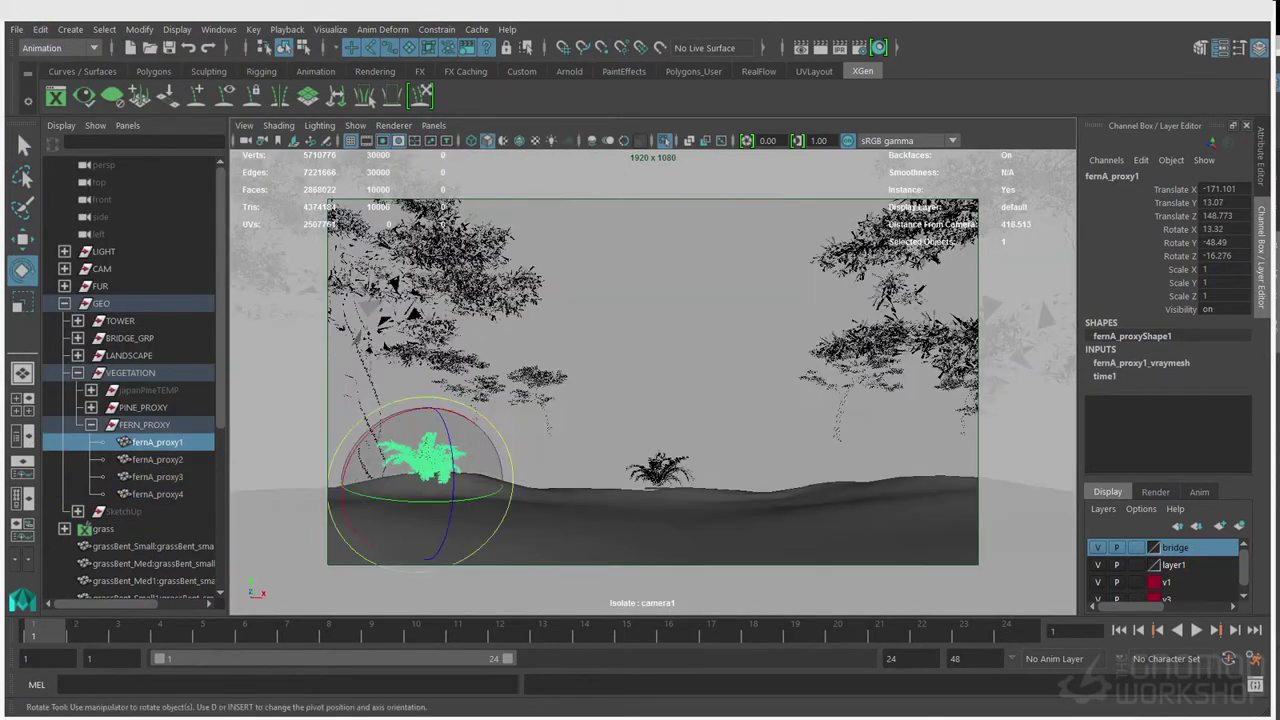
{"action": "key", "text": "w"}
{"action": "left_click_drag", "start_coordinate": [427, 395], "coordinate": [427, 405]}
{"action": "left_click_drag", "start_coordinate": [506, 482], "coordinate": [524, 482]}
Rotate fernA_proxy2 about Y to about -144°
{"action": "left_click", "coordinate": [157, 460]}
{"action": "key", "text": "e"}
{"action": "left_click_drag", "start_coordinate": [657, 492], "coordinate": [615, 490]}
{"action": "left_click", "coordinate": [157, 442]}
{"action": "left_click", "coordinate": [157, 460]}
Give fernA_proxy3 a different Y rotation and set fernA_proxy4's Y rotation to 290
{"action": "left_click", "coordinate": [157, 477]}
{"action": "left_click", "coordinate": [1222, 243]}
{"action": "left_click", "coordinate": [157, 494]}
{"action": "left_click", "coordinate": [1222, 243]}
{"action": "type", "text": "290"}
{"action": "key", "text": "Return"}
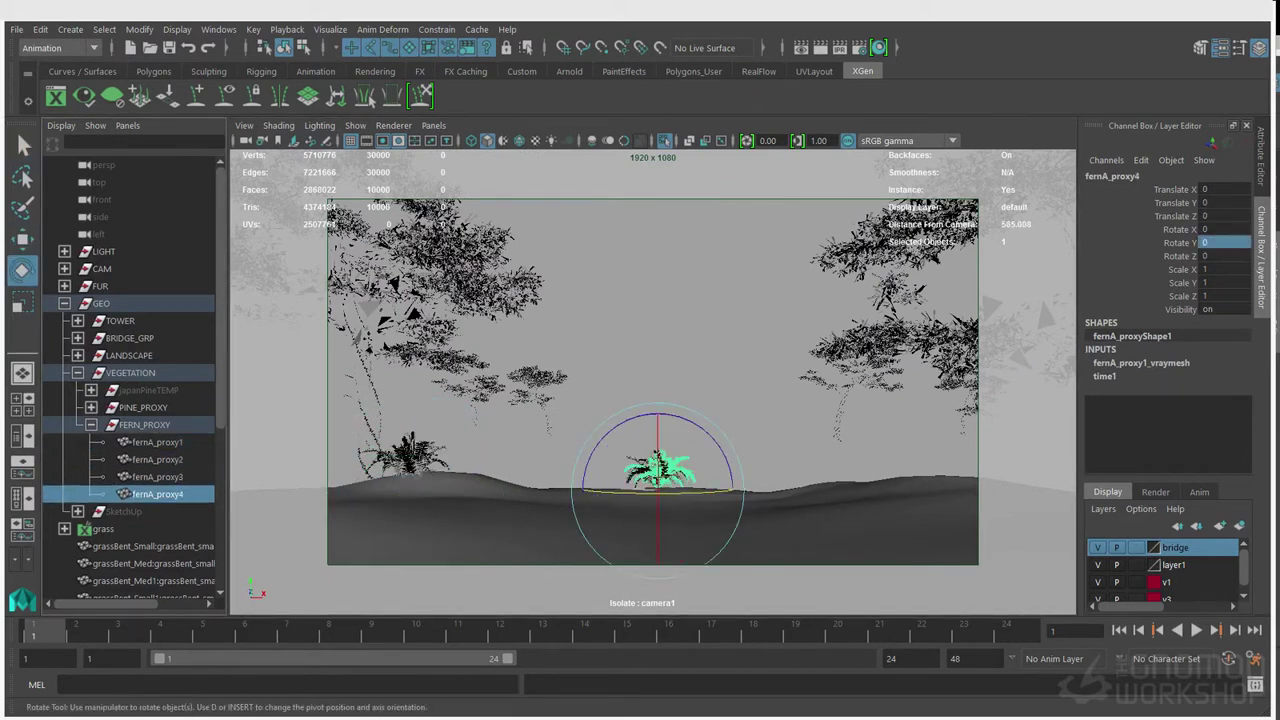
Place fernA_proxy4 in the right foreground at about X 137, Y 13, Z 318 and rotate it to about 5°, 288°, -2°
{"action": "key", "text": "w"}
{"action": "key", "text": "v"}
{"action": "left_click_drag", "start_coordinate": [657, 490], "coordinate": [923, 500]}
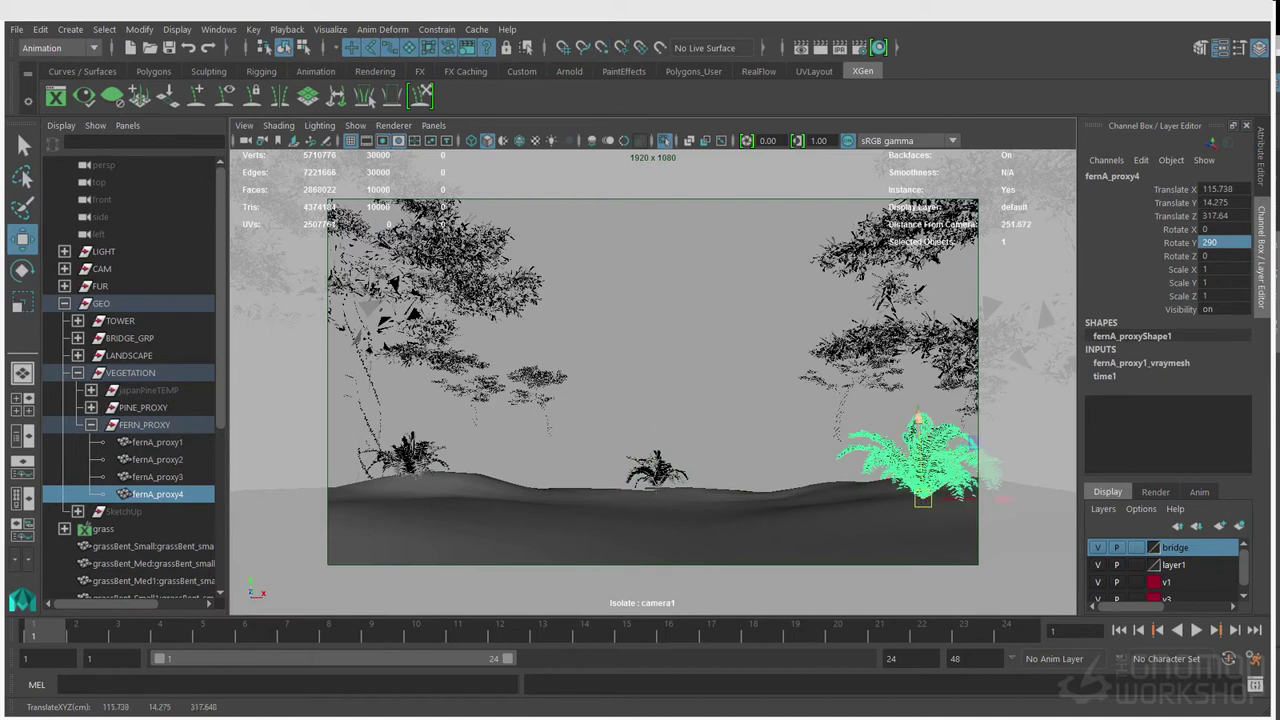
{"action": "left_click_drag", "start_coordinate": [1003, 498], "coordinate": [1045, 499]}
{"action": "key", "text": "e"}
{"action": "left_click_drag", "start_coordinate": [955, 495], "coordinate": [930, 502]}
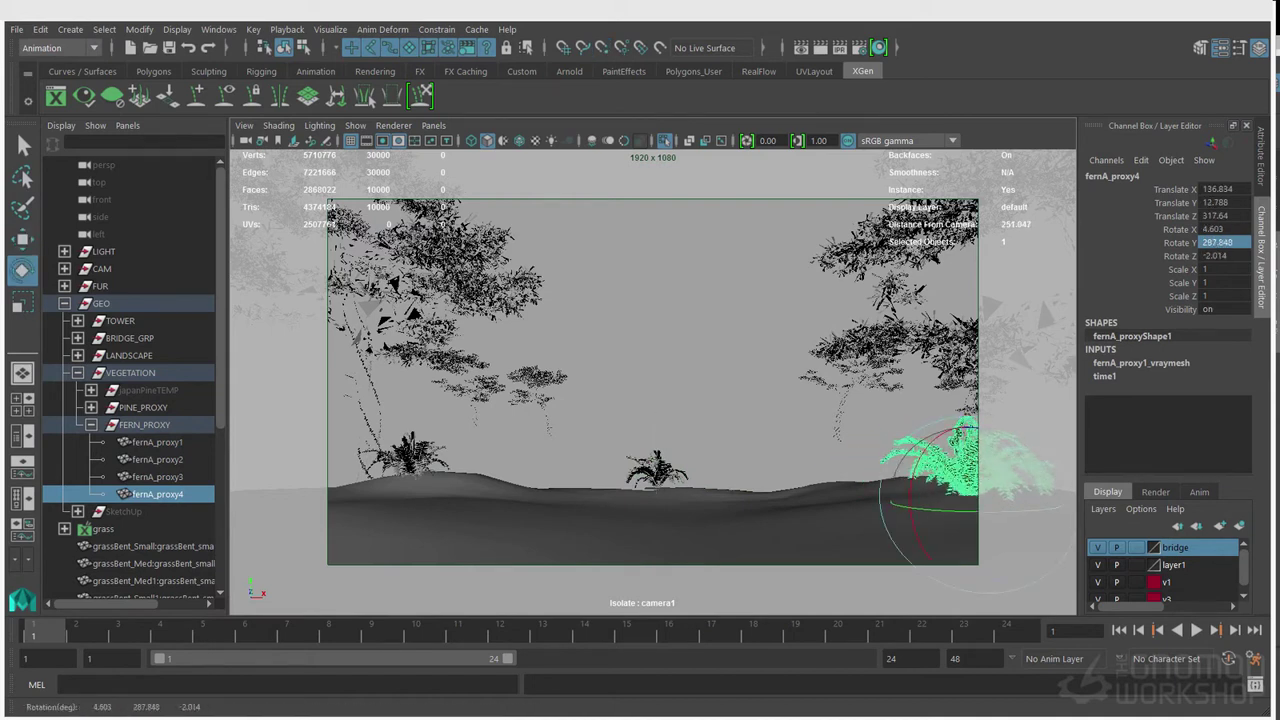
Move fernA_proxy3 onto the slope between the path and fernA_proxy4
{"action": "left_click", "coordinate": [157, 477]}
{"action": "key", "text": "w"}
{"action": "key", "text": "v"}
{"action": "left_click_drag", "start_coordinate": [657, 408], "coordinate": [657, 398]}
{"action": "left_click_drag", "start_coordinate": [657, 478], "coordinate": [866, 486]}
In the perspective view, seat fernA_proxy3 at about X 155, Y 1, Z 123 and tilt it to follow the slope
{"action": "left_click", "coordinate": [433, 126]}
{"action": "mouse_move", "coordinate": [455, 140]}
{"action": "left_click", "coordinate": [622, 157]}
{"action": "key", "text": "f"}
{"action": "left_click_drag", "start_coordinate": [620, 430], "coordinate": [720, 375], "text": "alt"}
{"action": "left_click_drag", "start_coordinate": [740, 358], "coordinate": [740, 366]}
{"action": "key", "text": "e"}
{"action": "left_click_drag", "start_coordinate": [736, 470], "coordinate": [775, 465]}
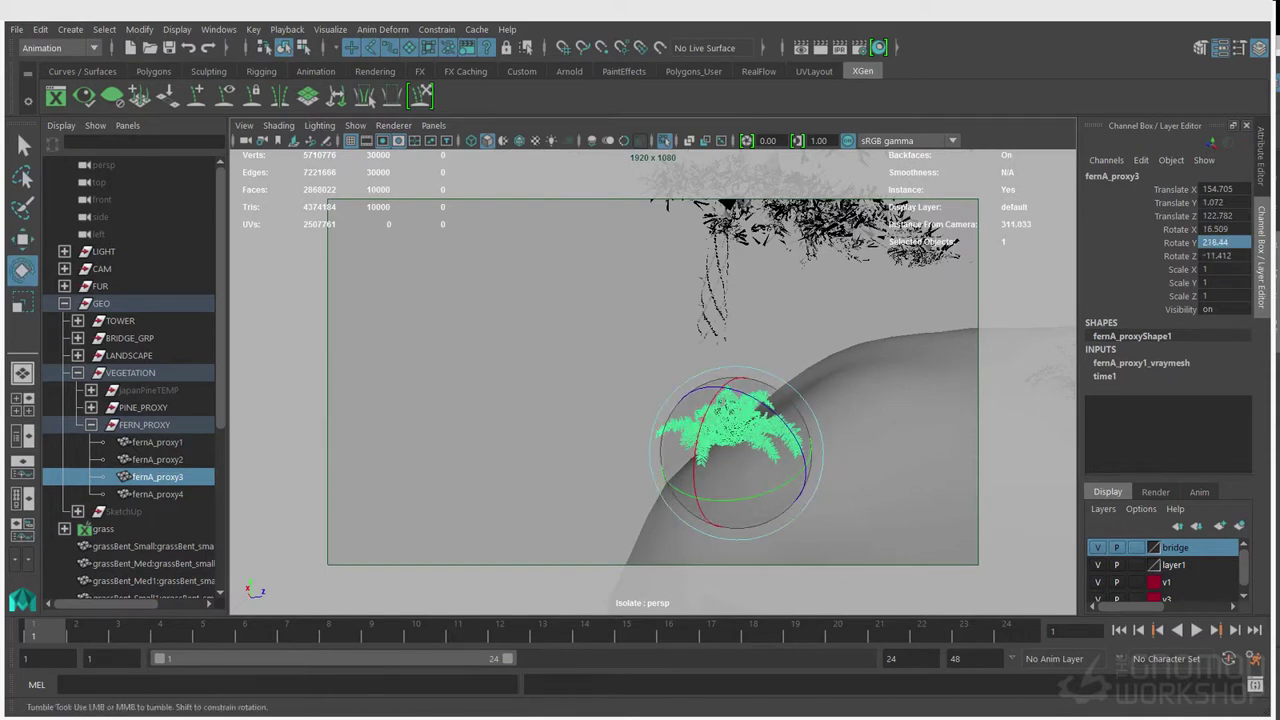
In the camera1 view, move fernA_proxy2 beside fernA_proxy1 to about X -163, Y -10
{"action": "left_click_drag", "start_coordinate": [700, 420], "coordinate": [780, 400], "text": "alt"}
{"action": "right_click_drag", "start_coordinate": [780, 400], "coordinate": [720, 400], "text": "alt"}
{"action": "key", "text": "q"}
{"action": "left_click", "coordinate": [549, 405]}
{"action": "left_click_drag", "start_coordinate": [640, 400], "coordinate": [720, 390], "text": "alt"}
{"action": "left_click", "coordinate": [433, 126]}
{"action": "mouse_move", "coordinate": [455, 140]}
{"action": "left_click", "coordinate": [630, 141]}
{"action": "key", "text": "w"}
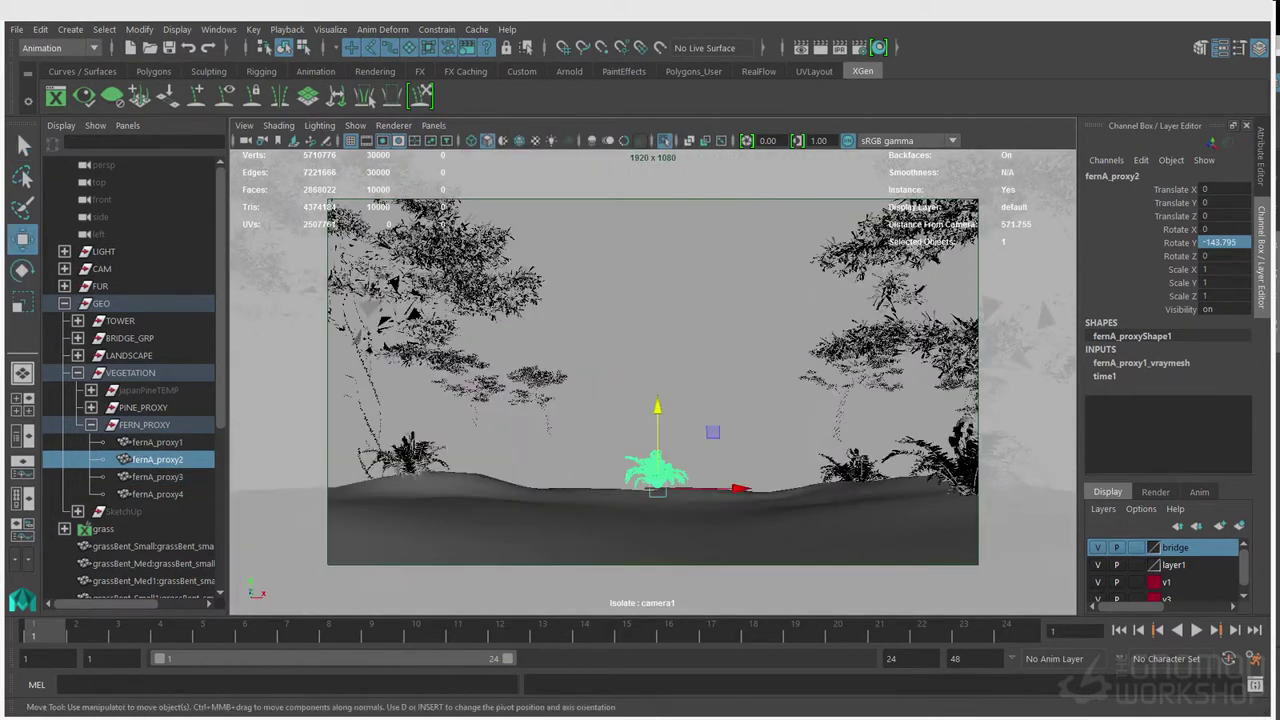
{"action": "left_click_drag", "start_coordinate": [736, 489], "coordinate": [572, 489]}
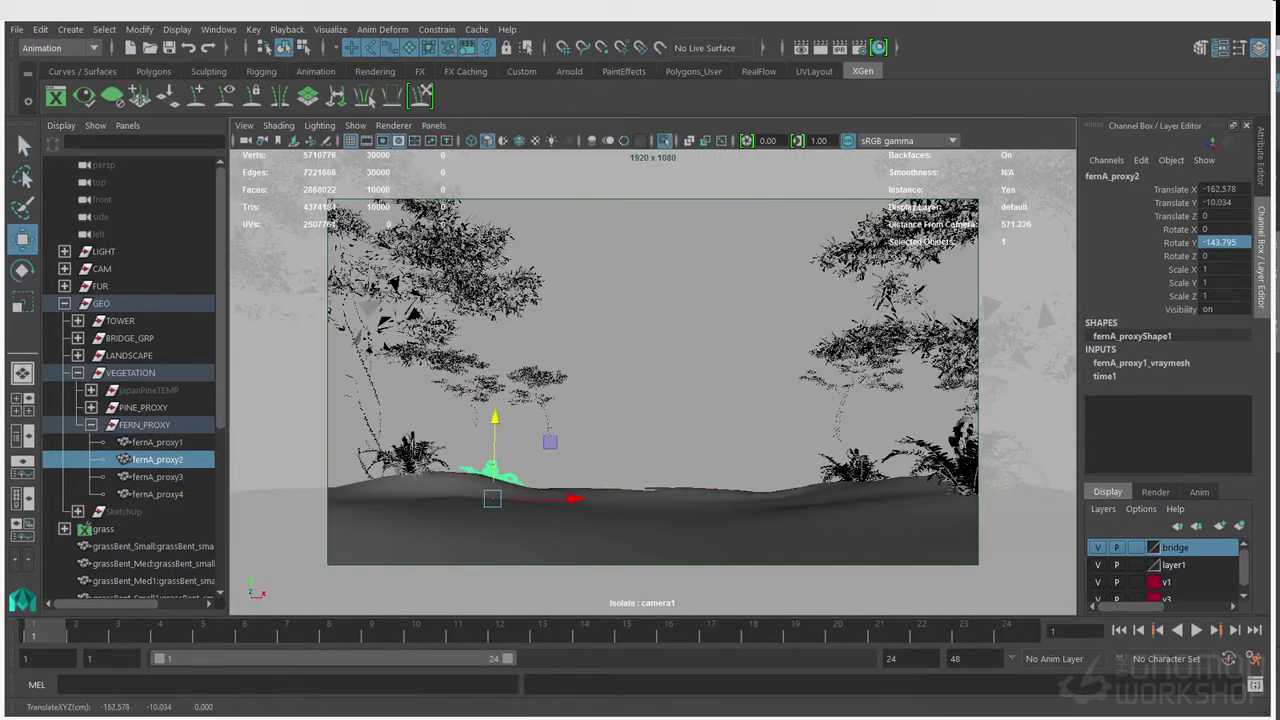
In the perspective view, adjust fernA_proxy2 to about X -141, Z 33 and turn it slightly to about -144° in Y
{"action": "key", "text": "q"}
{"action": "key", "text": "space"}
{"action": "left_click_drag", "start_coordinate": [786, 480], "coordinate": [786, 430]}
{"action": "key", "text": "w"}
{"action": "left_click_drag", "start_coordinate": [710, 402], "coordinate": [839, 403]}
{"action": "left_click_drag", "start_coordinate": [800, 400], "coordinate": [770, 413], "text": "alt"}
{"action": "left_click_drag", "start_coordinate": [848, 345], "coordinate": [680, 325], "text": "alt"}
{"action": "left_click_drag", "start_coordinate": [742, 427], "coordinate": [712, 415]}
{"action": "key", "text": "e"}
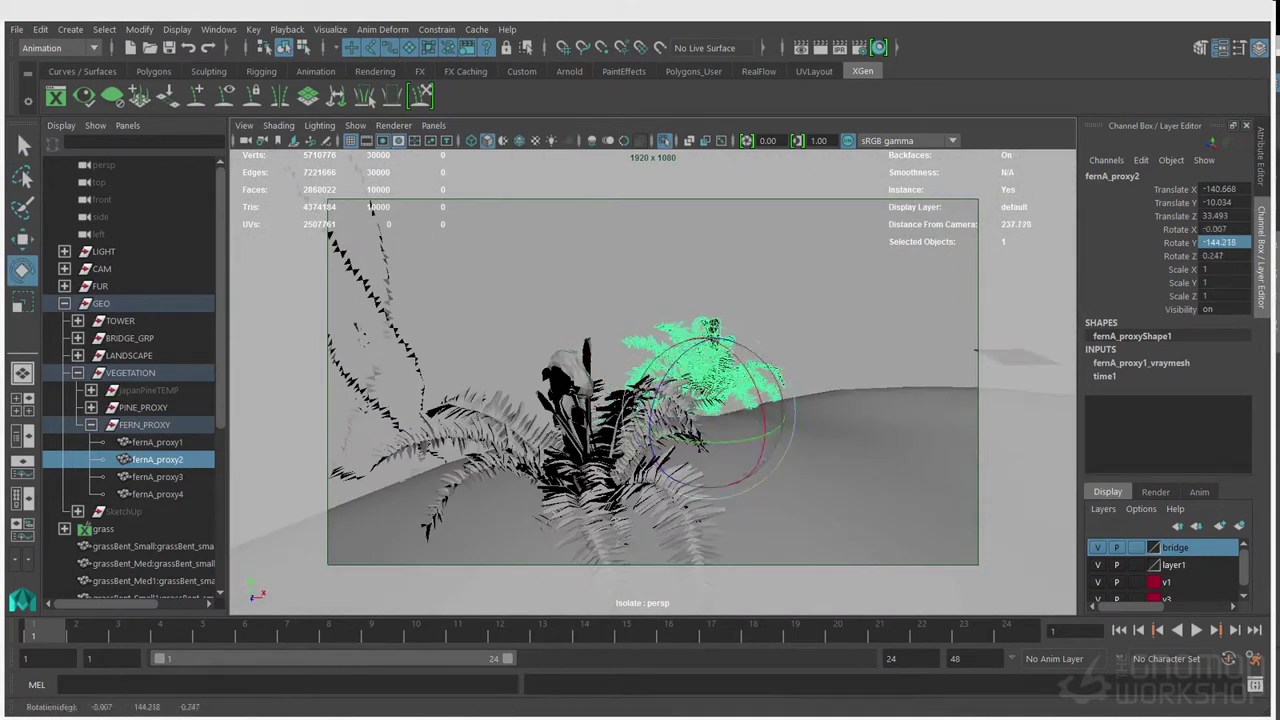
In the camera1 view, scale fernA_proxy2 uniformly down to 0.86
{"action": "key", "text": "q"}
{"action": "left_click", "coordinate": [433, 125]}
{"action": "left_click", "coordinate": [632, 141]}
{"action": "left_click", "coordinate": [507, 474]}
{"action": "key", "text": "r"}
{"action": "left_click", "coordinate": [411, 458]}
{"action": "left_click", "coordinate": [962, 470]}
{"action": "key", "text": "r"}
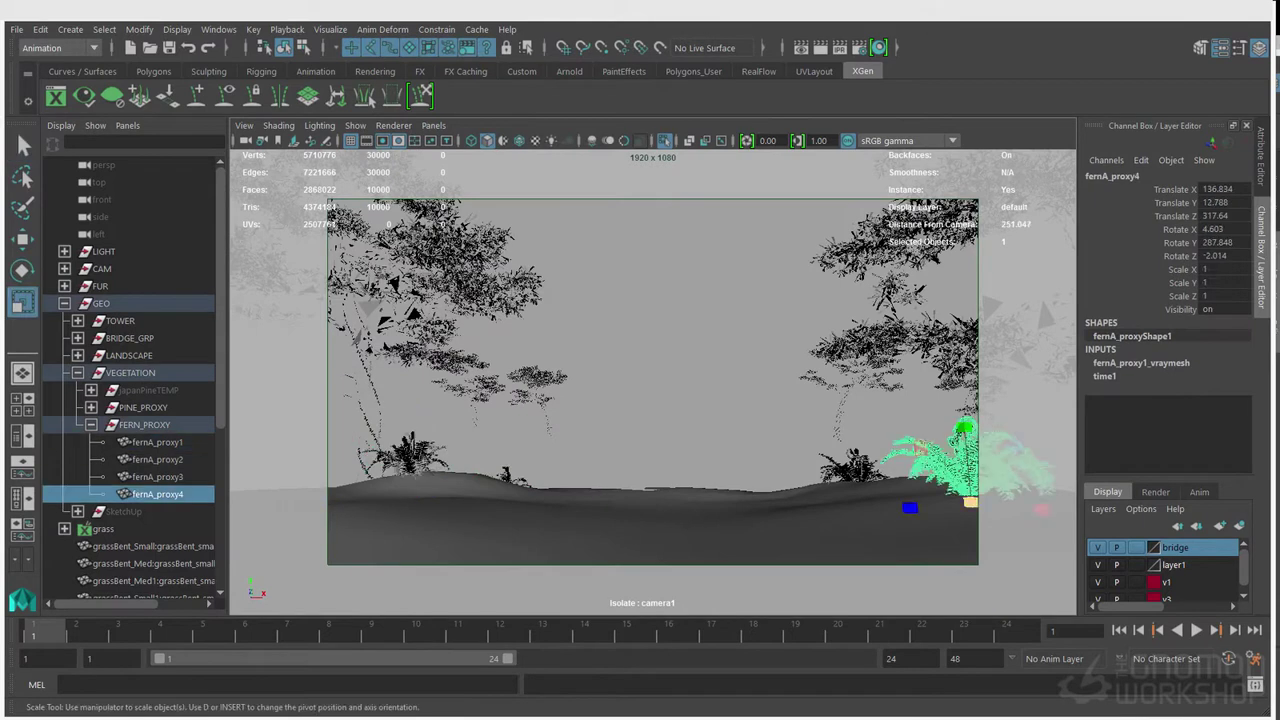
{"action": "key", "text": "Up"}
{"action": "key", "text": "q"}
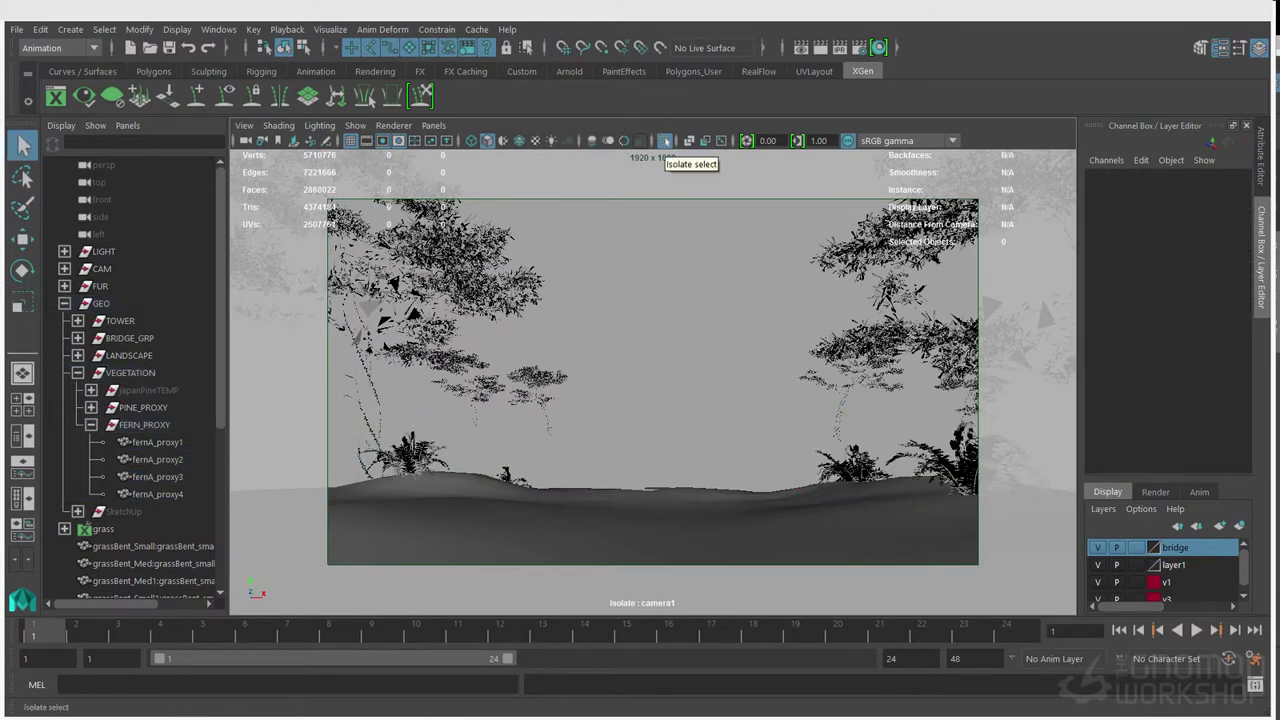
Turn off object isolation to show the whole temple scene again and save it as example_scene_v010.mb
{"action": "left_click", "coordinate": [665, 141]}
{"action": "left_click", "coordinate": [157, 477]}
{"action": "left_click", "coordinate": [157, 442]}
{"action": "left_click", "coordinate": [157, 460]}
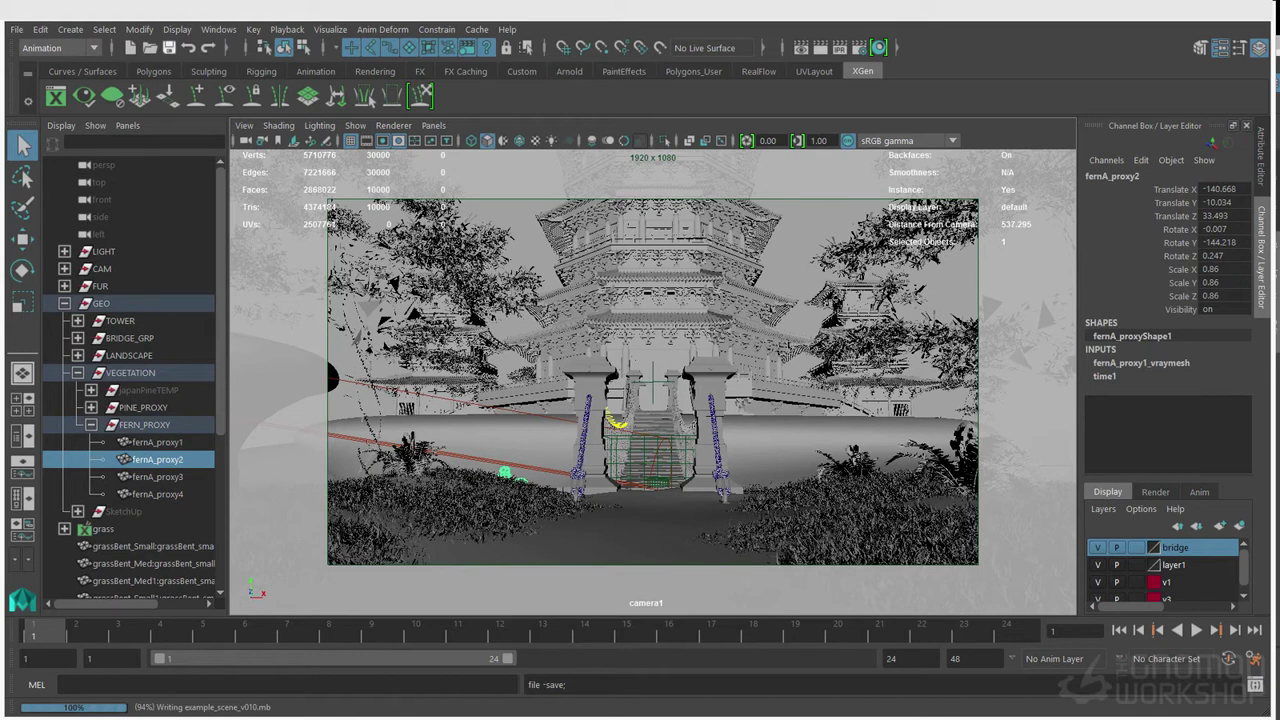
Open the Render View and the V-Ray render settings, and set the adaptive image sampler threshold to 0.010
{"action": "left_click", "coordinate": [850, 47]}
{"action": "scroll", "coordinate": [390, 430], "scroll_direction": "up", "scroll_amount": 5}
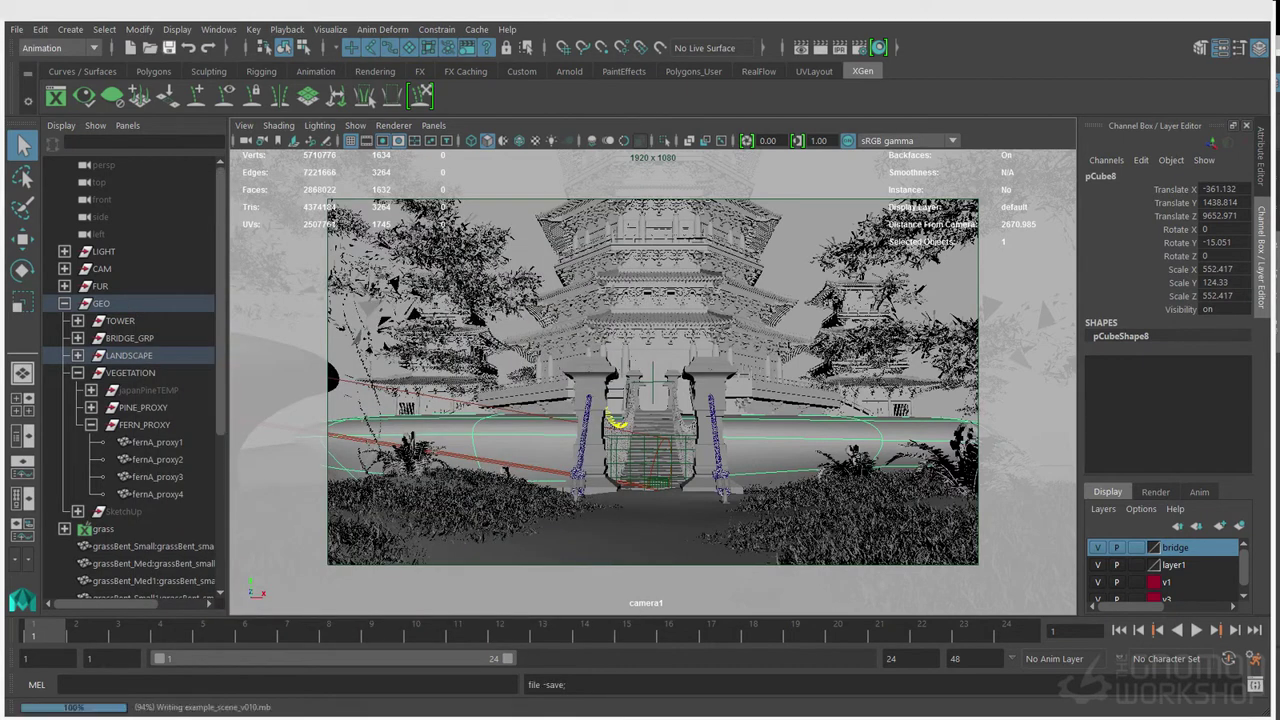
{"action": "left_click", "coordinate": [801, 47]}
{"action": "left_click", "coordinate": [315, 140]}
{"action": "left_click", "coordinate": [315, 140]}
{"action": "mouse_move", "coordinate": [350, 209]}
{"action": "left_click", "coordinate": [550, 283]}
{"action": "left_click", "coordinate": [859, 47]}
{"action": "scroll", "coordinate": [390, 440], "scroll_direction": "down", "scroll_amount": 2}
{"action": "double_click", "coordinate": [287, 584]}
{"action": "type", "text": ".010"}
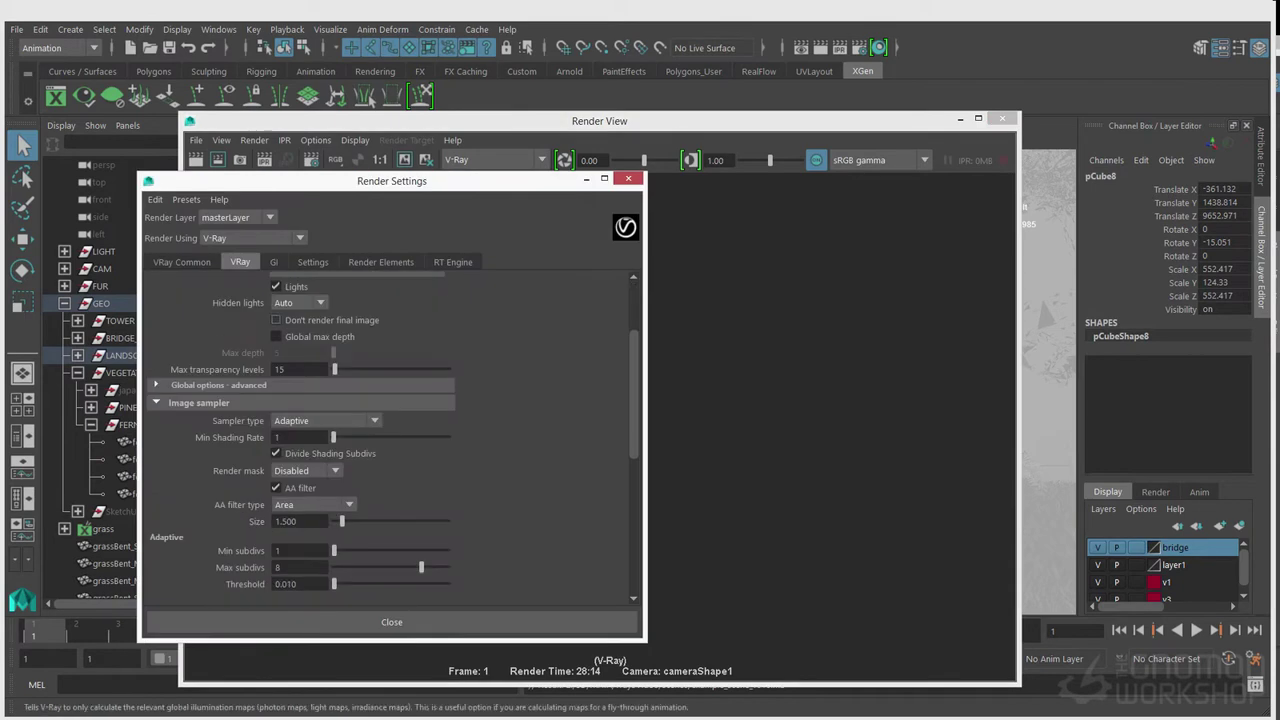
Render the temple scene through camera1 into the V-Ray frame buffer at 960 x 540
{"action": "left_click", "coordinate": [315, 140]}
{"action": "left_click", "coordinate": [550, 283]}
{"action": "left_click", "coordinate": [315, 140]}
{"action": "left_click", "coordinate": [550, 283]}
{"action": "left_click", "coordinate": [254, 140]}
{"action": "mouse_move", "coordinate": [300, 249]}
{"action": "left_click", "coordinate": [495, 262]}
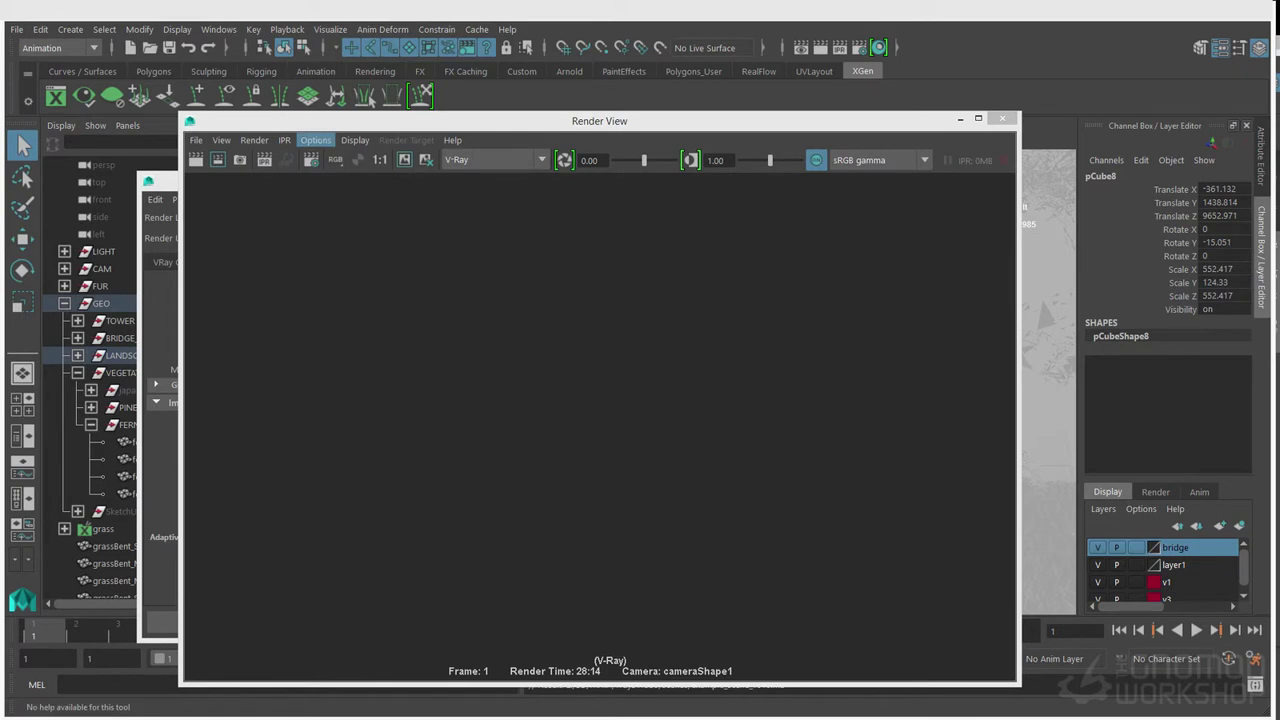
{"action": "left_click", "coordinate": [315, 140]}
{"action": "mouse_move", "coordinate": [254, 140]}
{"action": "mouse_move", "coordinate": [300, 249]}
{"action": "left_click", "coordinate": [485, 285]}
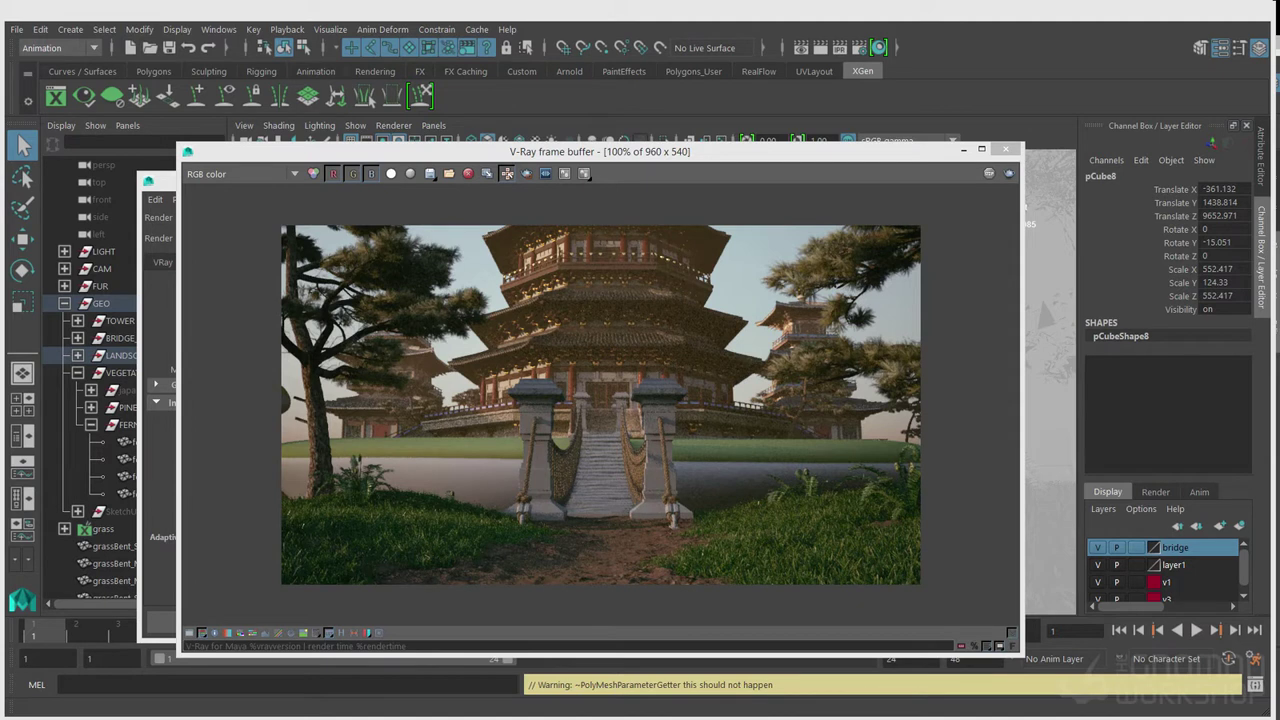
Move the frame buffer out of the way and nudge fernA_proxy2 slightly in the camera1 view
{"action": "left_click_drag", "start_coordinate": [600, 151], "coordinate": [664, 502]}
{"action": "left_click", "coordinate": [157, 459]}
{"action": "key", "text": "w"}
{"action": "left_click_drag", "start_coordinate": [508, 413], "coordinate": [508, 412]}
{"action": "left_click", "coordinate": [664, 502]}
{"action": "left_click_drag", "start_coordinate": [664, 502], "coordinate": [670, 556]}
Adjust the height of fernA_proxy4 slightly and rotate fernA_proxy3 in the camera1 view
{"action": "left_click", "coordinate": [157, 477]}
{"action": "left_click", "coordinate": [157, 442]}
{"action": "left_click", "coordinate": [157, 494]}
{"action": "left_click_drag", "start_coordinate": [966, 421], "coordinate": [966, 420]}
{"action": "left_click", "coordinate": [852, 460]}
{"action": "key", "text": "e"}
{"action": "left_click_drag", "start_coordinate": [876, 479], "coordinate": [910, 482]}
{"action": "left_click", "coordinate": [770, 522]}
{"action": "left_click_drag", "start_coordinate": [700, 556], "coordinate": [677, 399]}
Select the pineB_proxy1 tree and open the Node Editor for it
{"action": "left_click", "coordinate": [408, 455]}
{"action": "left_click", "coordinate": [506, 468]}
{"action": "left_click", "coordinate": [408, 455]}
{"action": "left_click", "coordinate": [430, 255]}
{"action": "left_click", "coordinate": [218, 30]}
{"action": "left_click", "coordinate": [250, 186]}
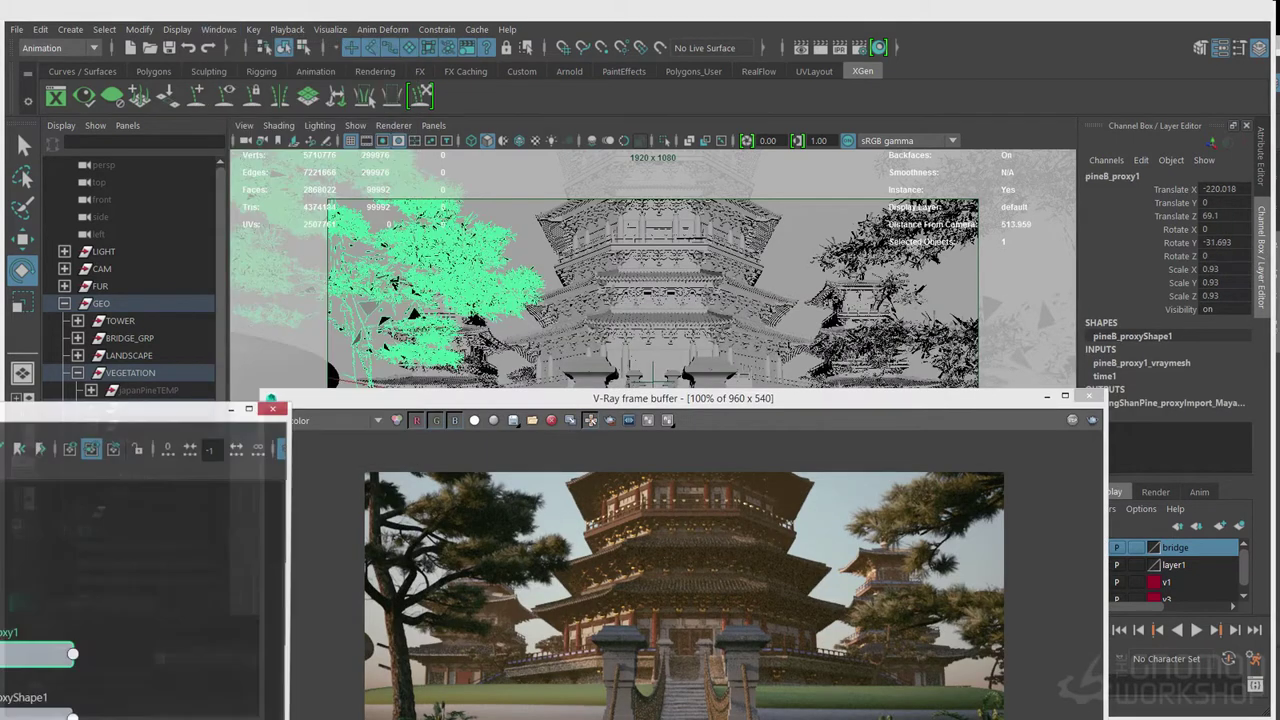
Examine the node network of pineB_proxy1 in the Node Editor
{"action": "scroll", "coordinate": [460, 470], "scroll_direction": "up", "scroll_amount": 4}
{"action": "double_click", "coordinate": [598, 407]}
{"action": "left_click", "coordinate": [1020, 146]}
{"action": "mouse_move", "coordinate": [1040, 214]}
{"action": "left_click", "coordinate": [906, 215]}
{"action": "left_click", "coordinate": [660, 525]}
{"action": "middle_click_drag", "start_coordinate": [660, 480], "coordinate": [517, 458], "text": "alt"}
{"action": "left_click", "coordinate": [310, 527]}
{"action": "left_click", "coordinate": [1020, 146]}
{"action": "left_click", "coordinate": [680, 580]}
{"action": "middle_click_drag", "start_coordinate": [680, 580], "coordinate": [646, 381], "text": "alt"}
{"action": "left_click", "coordinate": [277, 443]}
{"action": "left_click", "coordinate": [1020, 146]}
{"action": "left_click", "coordinate": [650, 415]}
{"action": "middle_click_drag", "start_coordinate": [680, 590], "coordinate": [619, 326], "text": "alt"}
{"action": "left_click", "coordinate": [493, 431]}
{"action": "left_click", "coordinate": [1020, 146]}
{"action": "left_click", "coordinate": [650, 500]}
{"action": "middle_click_drag", "start_coordinate": [650, 520], "coordinate": [647, 486], "text": "alt"}
{"action": "left_click", "coordinate": [490, 398]}
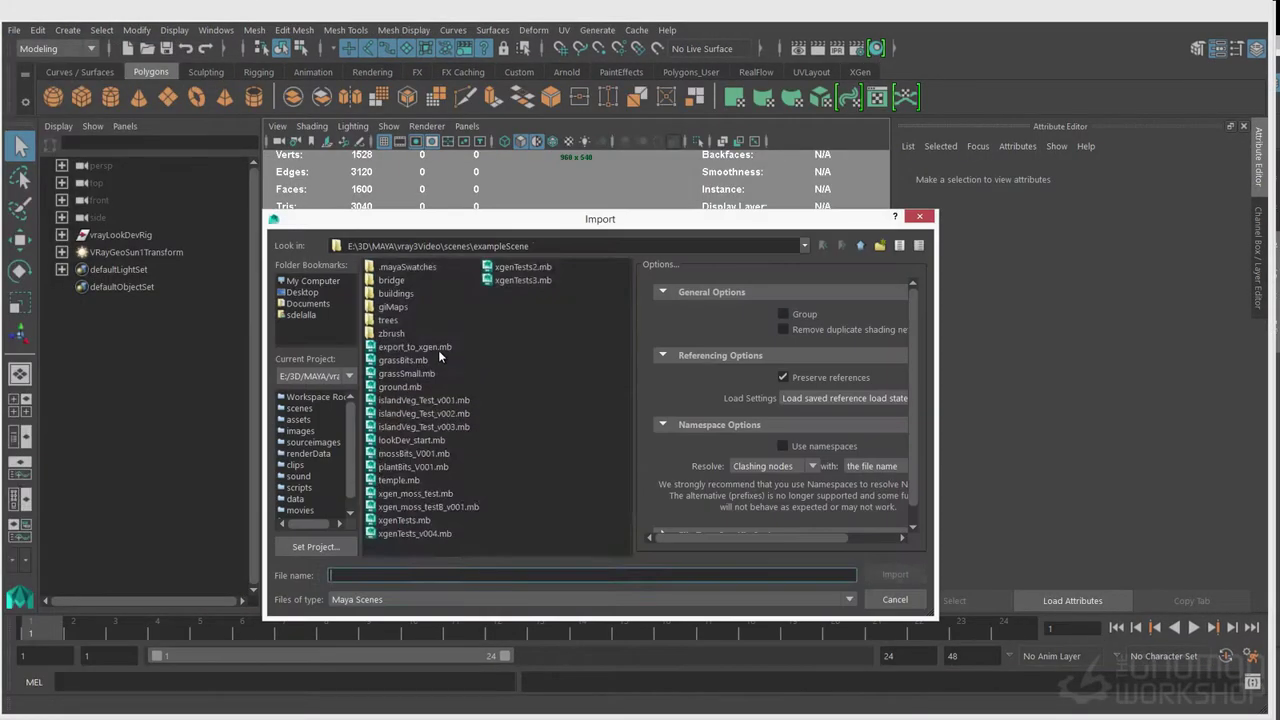
Import froggyProxy.mb from the bridge folder into the look-dev scene and frame the frog in the camera view
{"action": "double_click", "coordinate": [438, 350]}
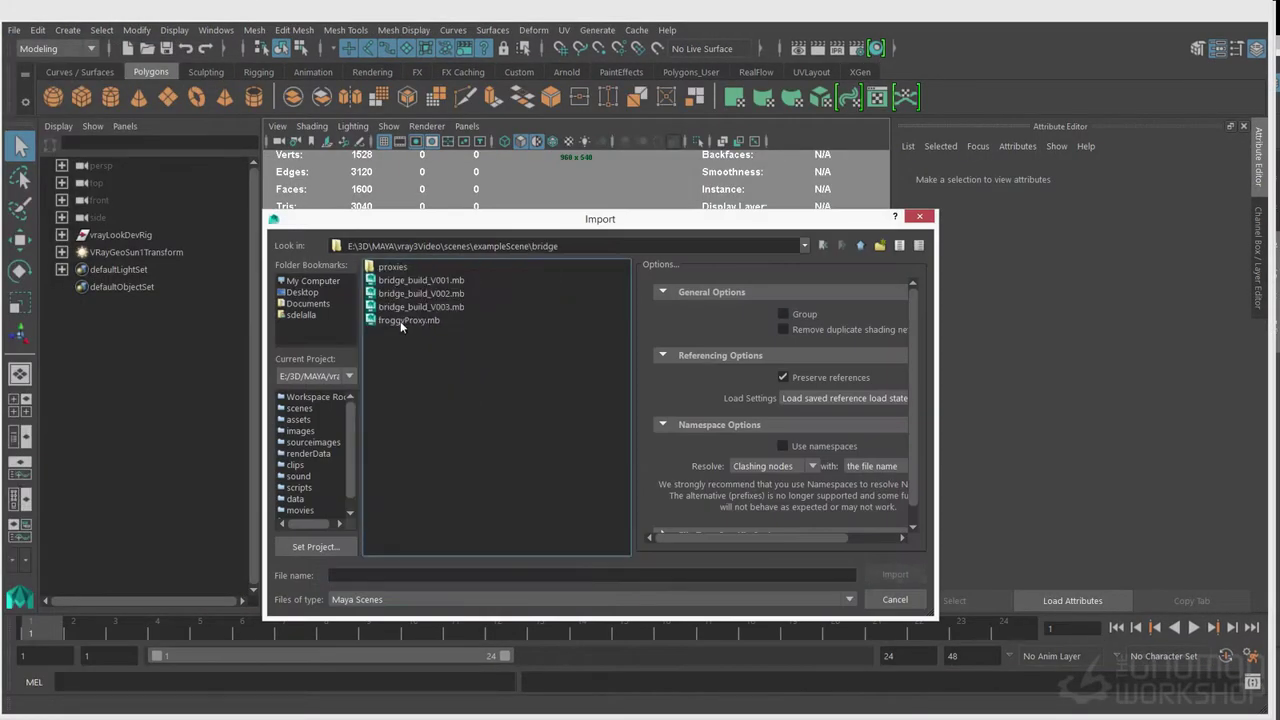
{"action": "double_click", "coordinate": [410, 300]}
{"action": "key", "text": "r"}
{"action": "key", "text": "f"}
{"action": "right_click_drag", "start_coordinate": [571, 478], "coordinate": [551, 410], "text": "alt"}
Assign a new VRayMtl to froggyProxy_01 with a dark brown diffuse, a white reflection and a Fresnel IOR of 6
{"action": "key", "text": "q"}
{"action": "right_click_drag", "start_coordinate": [526, 252], "coordinate": [628, 700]}
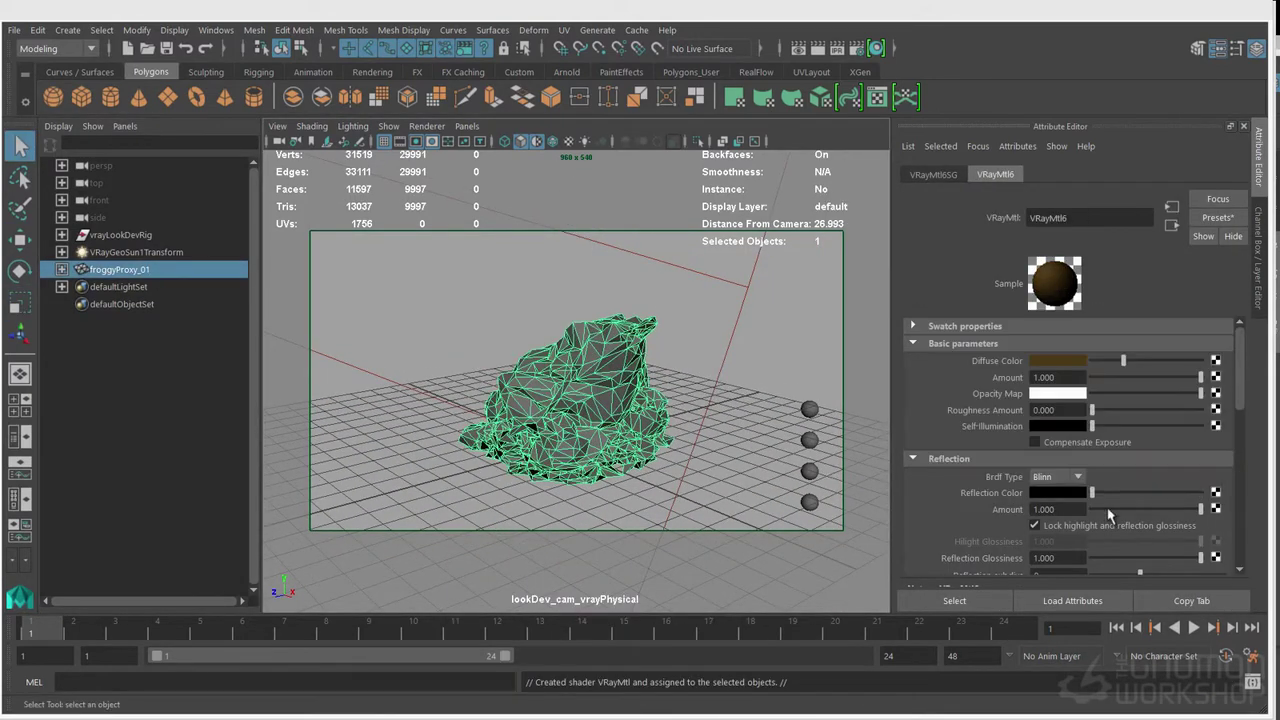
{"action": "scroll", "coordinate": [1110, 507], "scroll_direction": "down", "scroll_amount": 2}
{"action": "scroll", "coordinate": [1110, 507], "scroll_direction": "down", "scroll_amount": 2}
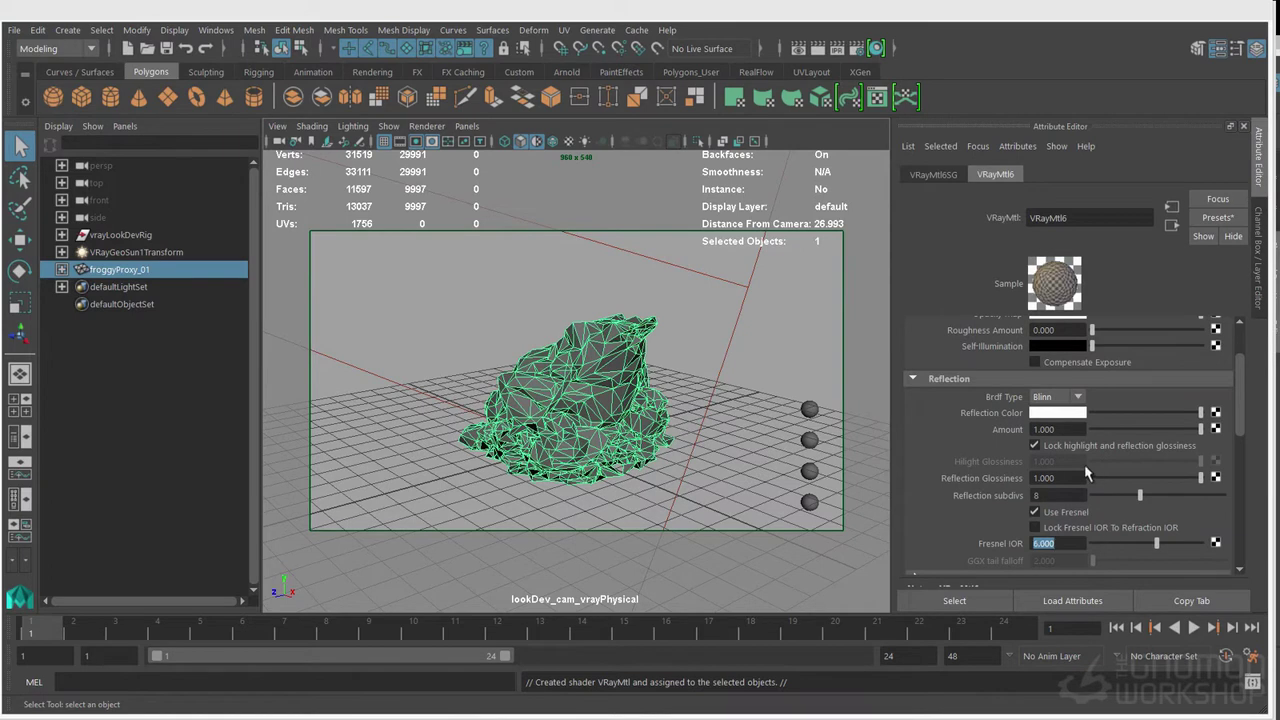
Tint the frog material's reflection color golden orange and lower its reflection glossiness to about 0.64
{"action": "left_click", "coordinate": [1060, 414]}
{"action": "left_click_drag", "start_coordinate": [1052, 477], "coordinate": [1103, 477]}
{"action": "left_click_drag", "start_coordinate": [1007, 456], "coordinate": [1006, 456]}
{"action": "left_click_drag", "start_coordinate": [1103, 477], "coordinate": [1081, 478]}
{"action": "left_click_drag", "start_coordinate": [1201, 478], "coordinate": [1162, 479]}
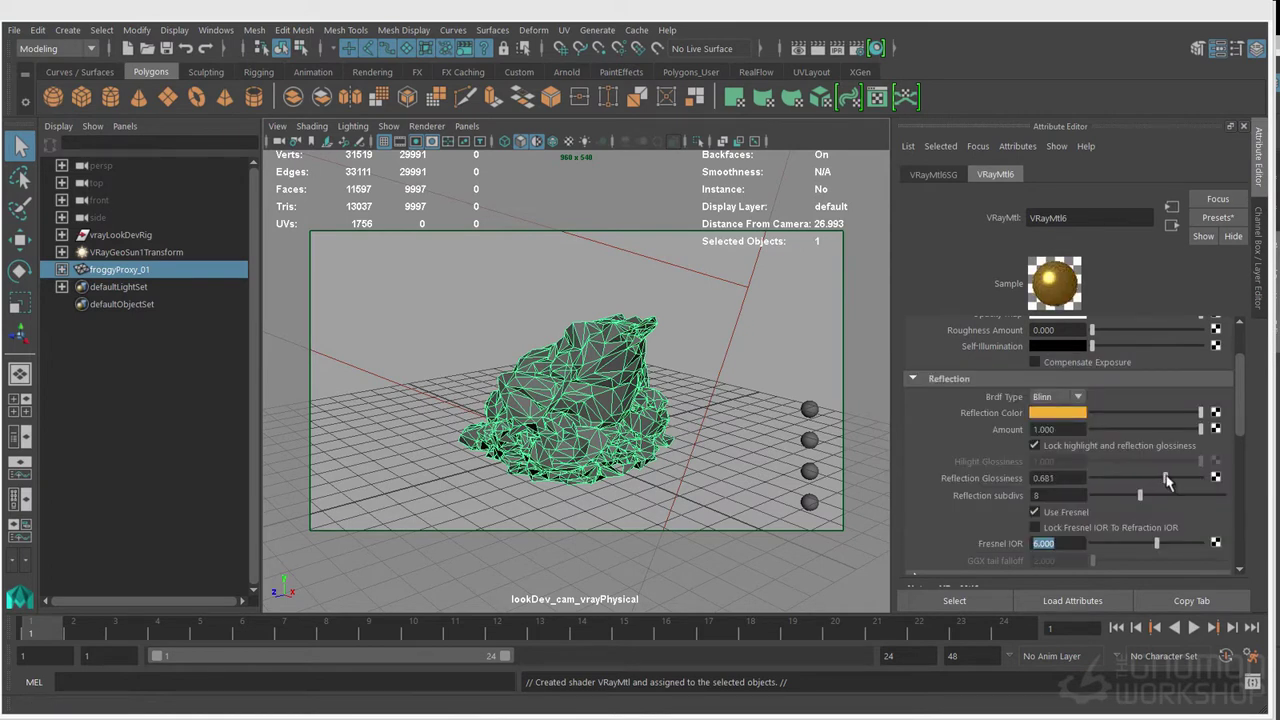
Save the look-dev scene in the bridge folder, picking froggyProxy.mb for the file name
{"action": "left_click", "coordinate": [14, 30]}
{"action": "left_click", "coordinate": [50, 112]}
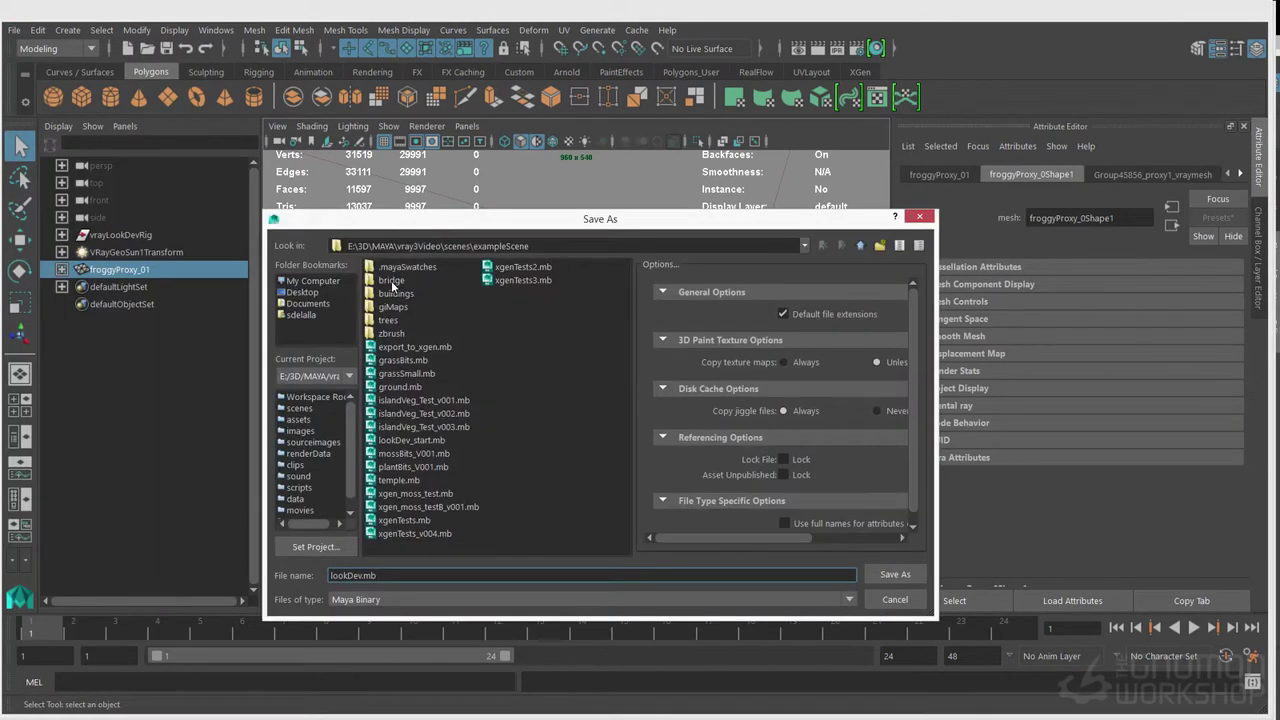
{"action": "left_click", "coordinate": [408, 320]}
{"action": "key", "text": "Return"}
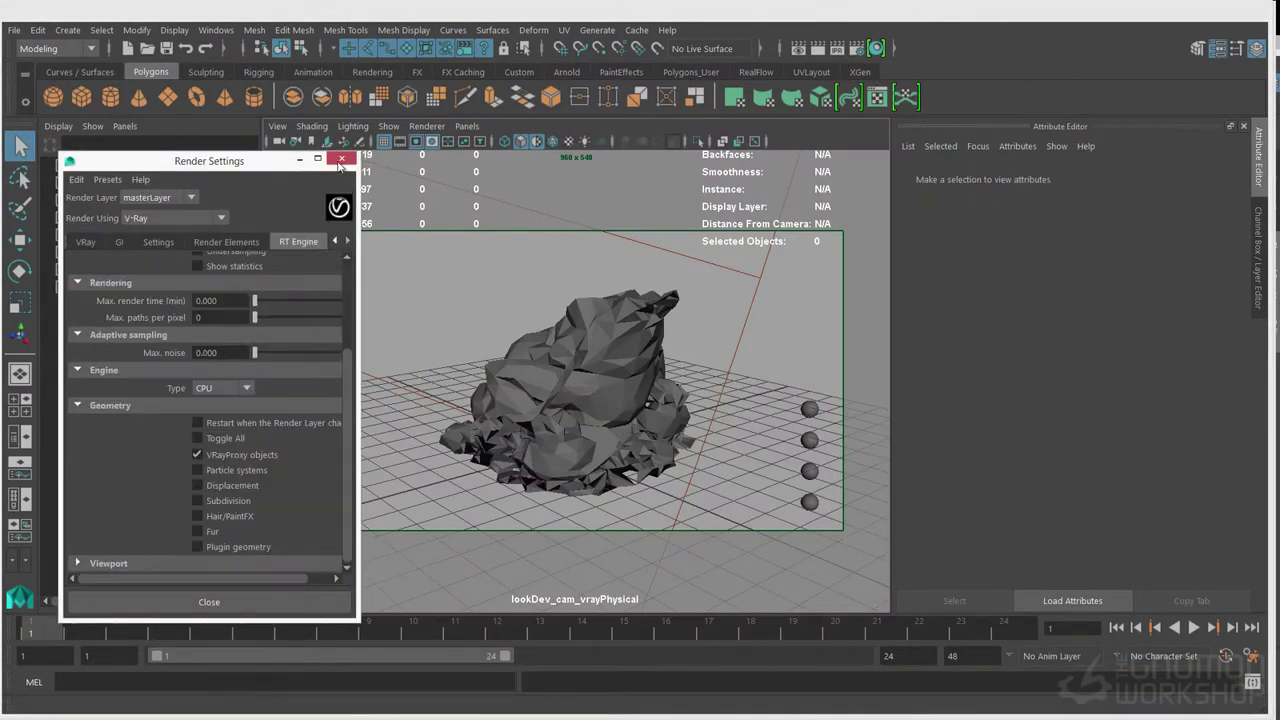
Close the render settings and start an interactive V-Ray render with region rendering around the frog
{"action": "left_click", "coordinate": [341, 160]}
{"action": "left_click", "coordinate": [837, 48]}
{"action": "left_click", "coordinate": [484, 93]}
Load the 1D_lut_v002.cube LUT in the frame buffer's color corrections
{"action": "left_click", "coordinate": [1031, 626]}
{"action": "double_click", "coordinate": [707, 420]}
{"action": "left_click", "coordinate": [1031, 626]}
{"action": "left_click", "coordinate": [534, 286]}
{"action": "left_click", "coordinate": [780, 484]}
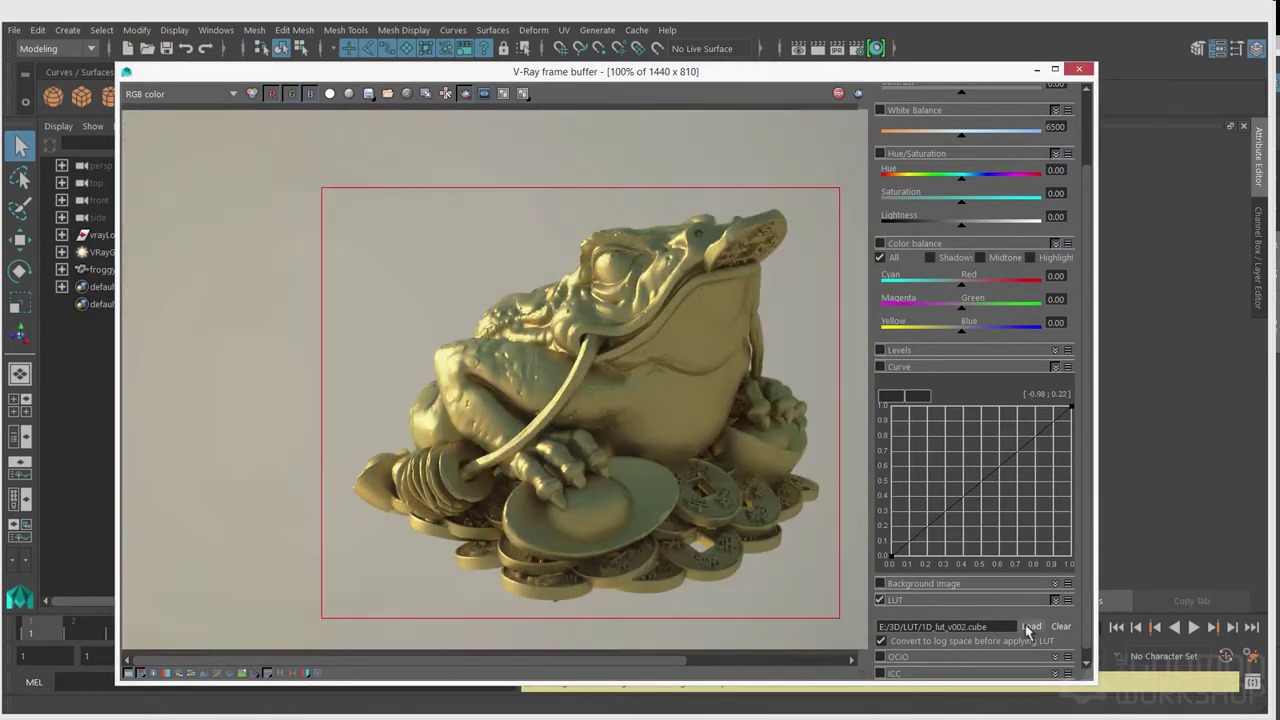
Load the LC3DL_Kodak2393_log2hd_CUSPclip LUT, hide the color corrections and shrink the frame buffer around the frog
{"action": "left_click", "coordinate": [1031, 626]}
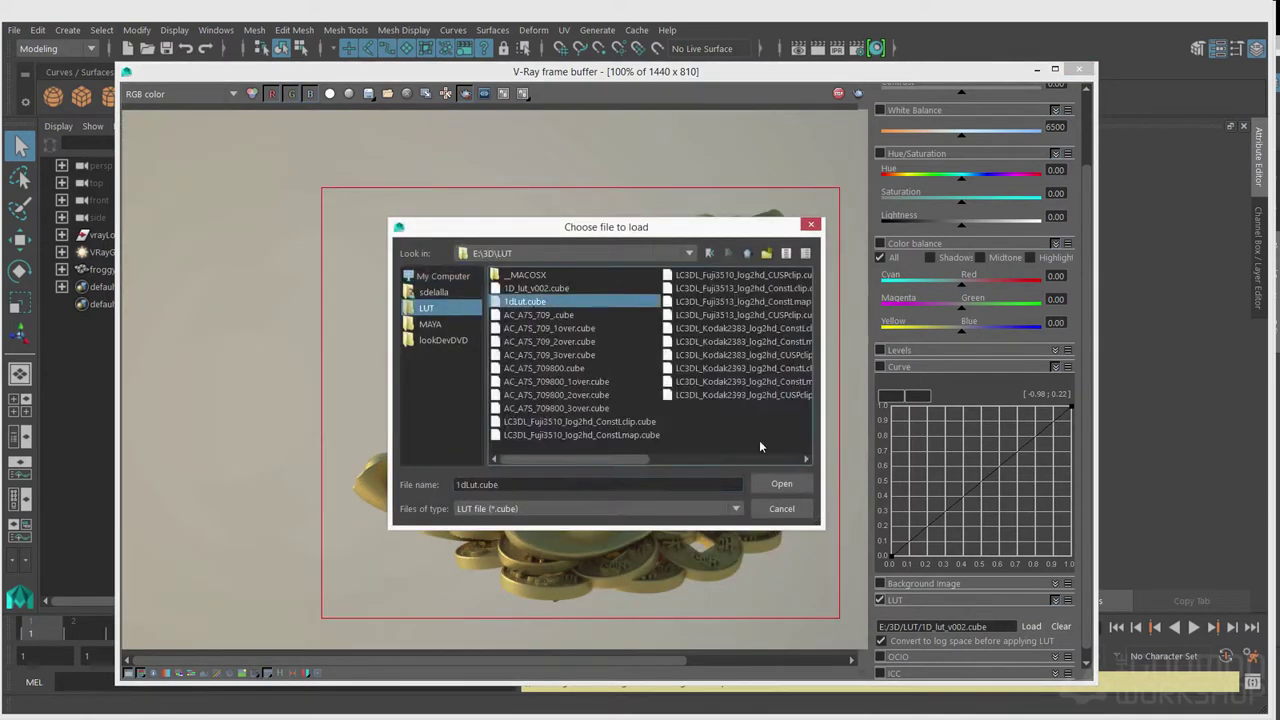
{"action": "double_click", "coordinate": [672, 395]}
{"action": "left_click_drag", "start_coordinate": [700, 68], "coordinate": [655, 185]}
{"action": "left_click", "coordinate": [50, 668]}
{"action": "middle_click_drag", "start_coordinate": [500, 400], "coordinate": [436, 326]}
{"action": "left_click_drag", "start_coordinate": [40, 198], "coordinate": [296, 198]}
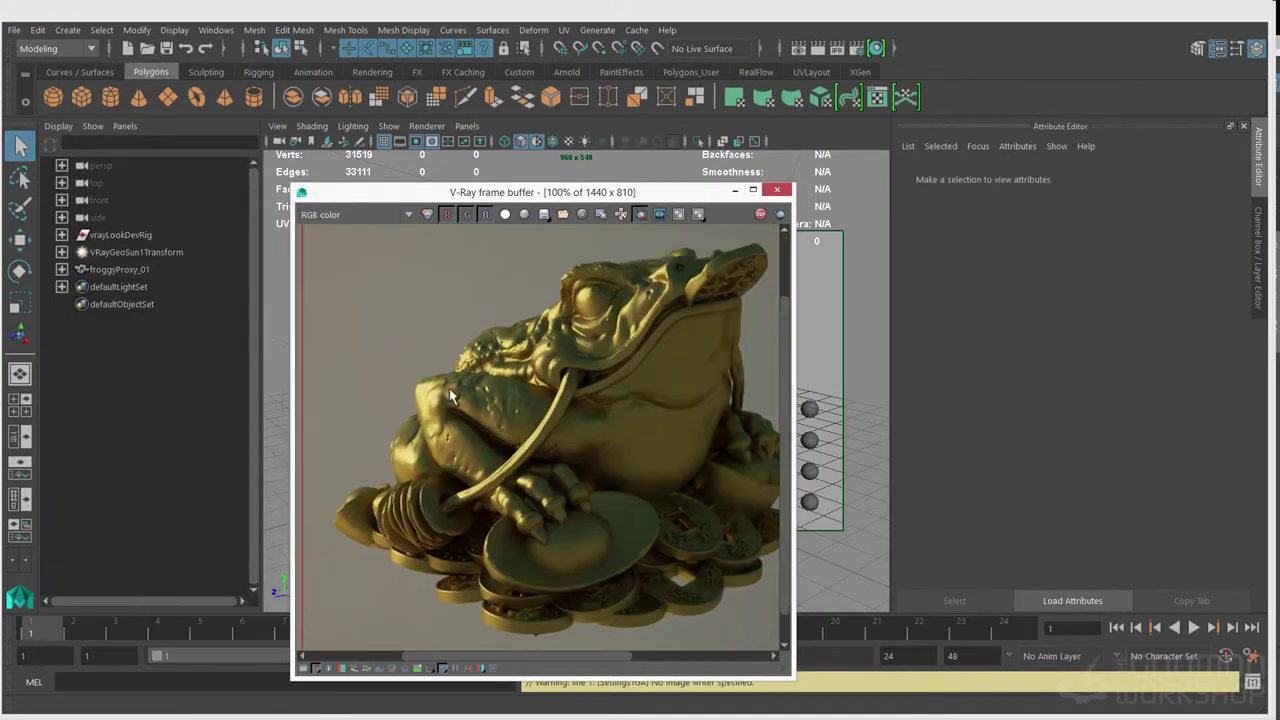
{"action": "middle_click_drag", "start_coordinate": [600, 420], "coordinate": [454, 409]}
{"action": "left_click_drag", "start_coordinate": [540, 194], "coordinate": [350, 218]}
Select the frog proxy and darken the diffuse color of its VRayMtl6 material
{"action": "left_click", "coordinate": [630, 322]}
{"action": "left_click", "coordinate": [1240, 174]}
{"action": "left_click", "coordinate": [1192, 174]}
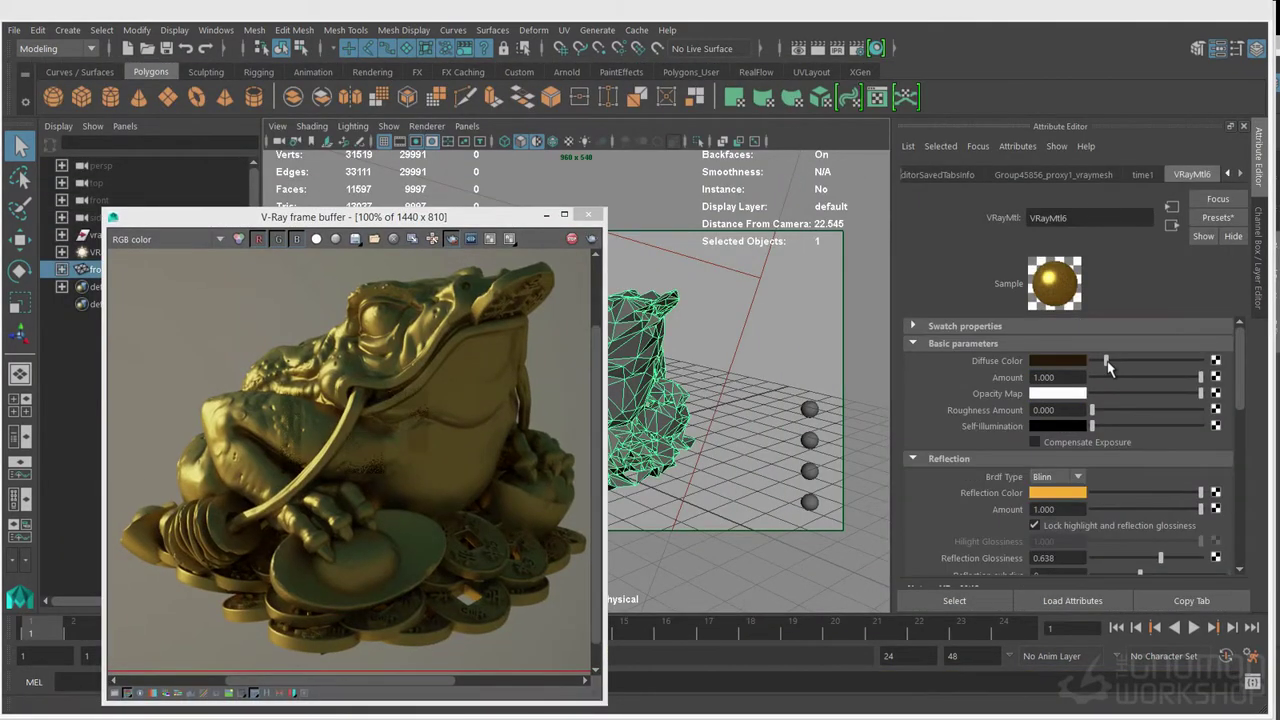
{"action": "scroll", "coordinate": [1066, 454], "scroll_direction": "down", "scroll_amount": 2}
Graph the frog's shading network in the Node Editor and create a VRayDirt texture node
{"action": "left_click", "coordinate": [216, 30]}
{"action": "left_click", "coordinate": [250, 206]}
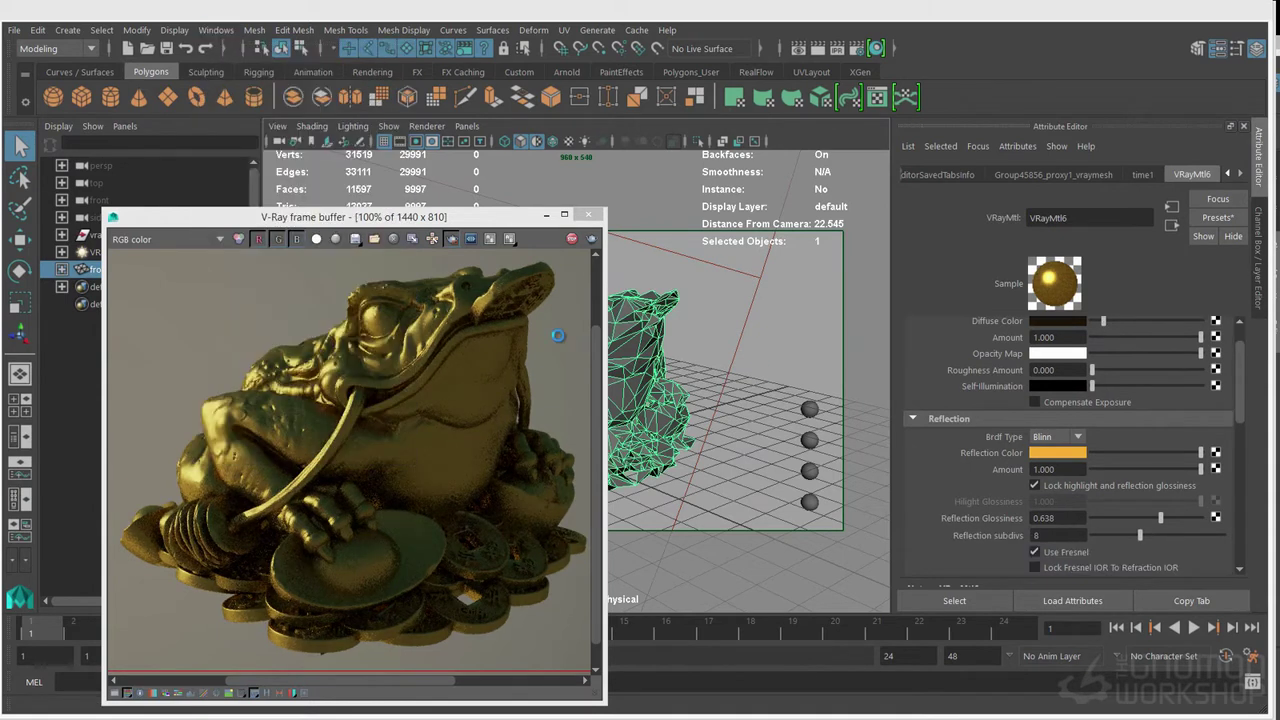
{"action": "key", "text": "Tab"}
{"action": "type", "text": "vraydirt"}
{"action": "left_click", "coordinate": [415, 512]}
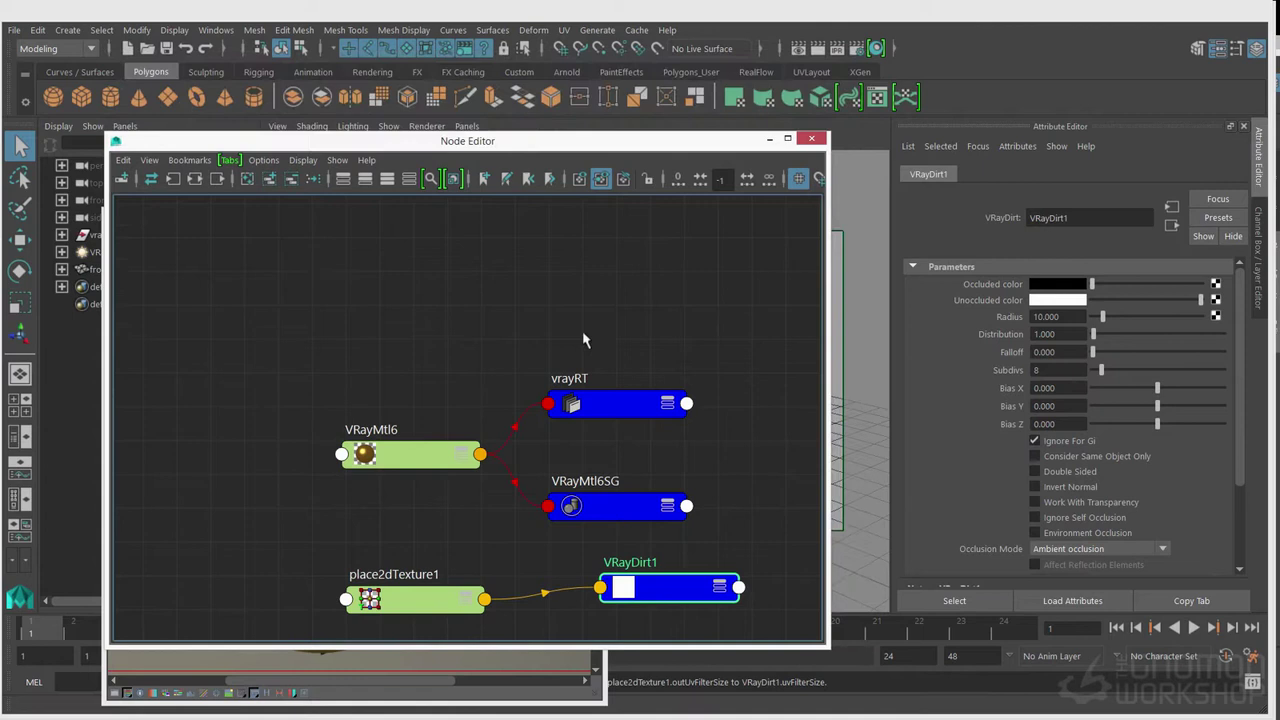
Create a VRayBlendMtl with VRayMtl6 as its base and connect it as the surface shader of VRayMtl6SG
{"action": "key", "text": "Tab"}
{"action": "type", "text": "vrayblend"}
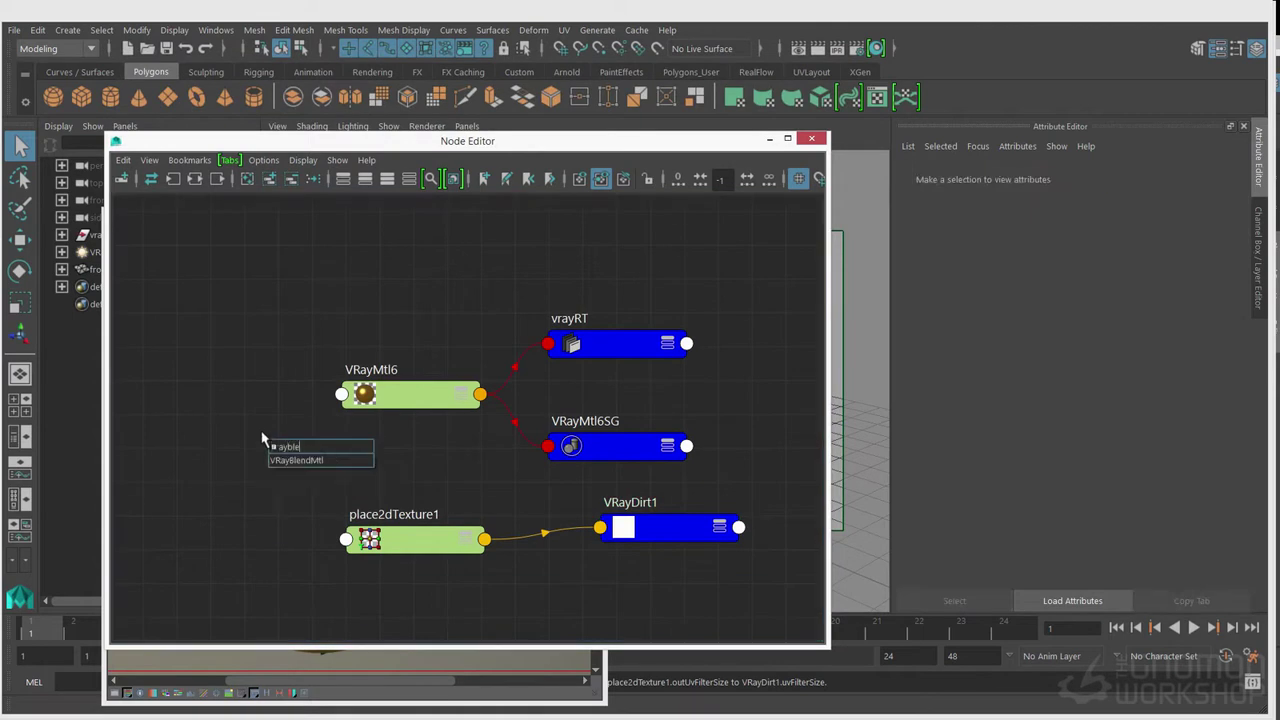
{"action": "key", "text": "Return"}
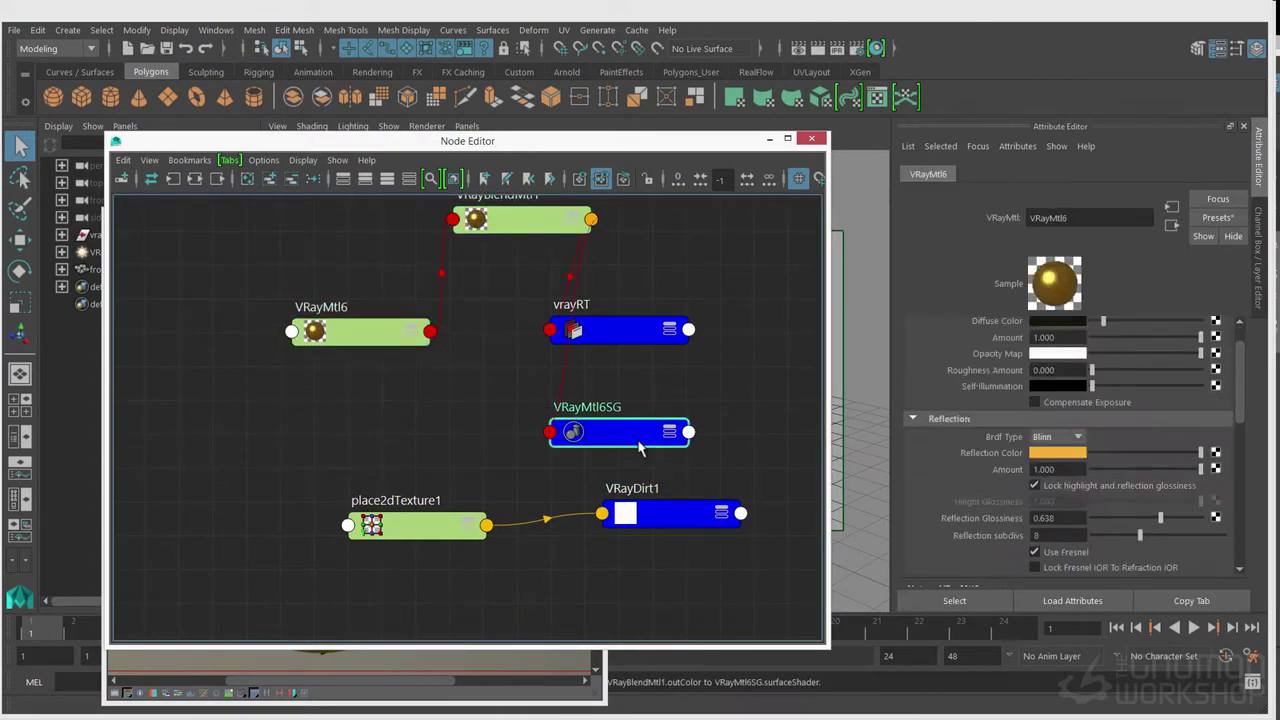
Set VRayDirt1 to white occluded and black unoccluded colors and connect it as the blend material's first blend amount
{"action": "left_click", "coordinate": [670, 513]}
{"action": "left_click_drag", "start_coordinate": [1092, 284], "coordinate": [1240, 297]}
{"action": "left_click", "coordinate": [516, 235]}
{"action": "middle_click_drag", "start_coordinate": [660, 513], "coordinate": [984, 434]}
Create a second VRayMtl node for the coat and delete its separate shading group
{"action": "left_click", "coordinate": [350, 467]}
{"action": "key", "text": "Tab"}
{"action": "type", "text": "vraybl"}
{"action": "key", "text": "Return"}
{"action": "key", "text": "Delete"}
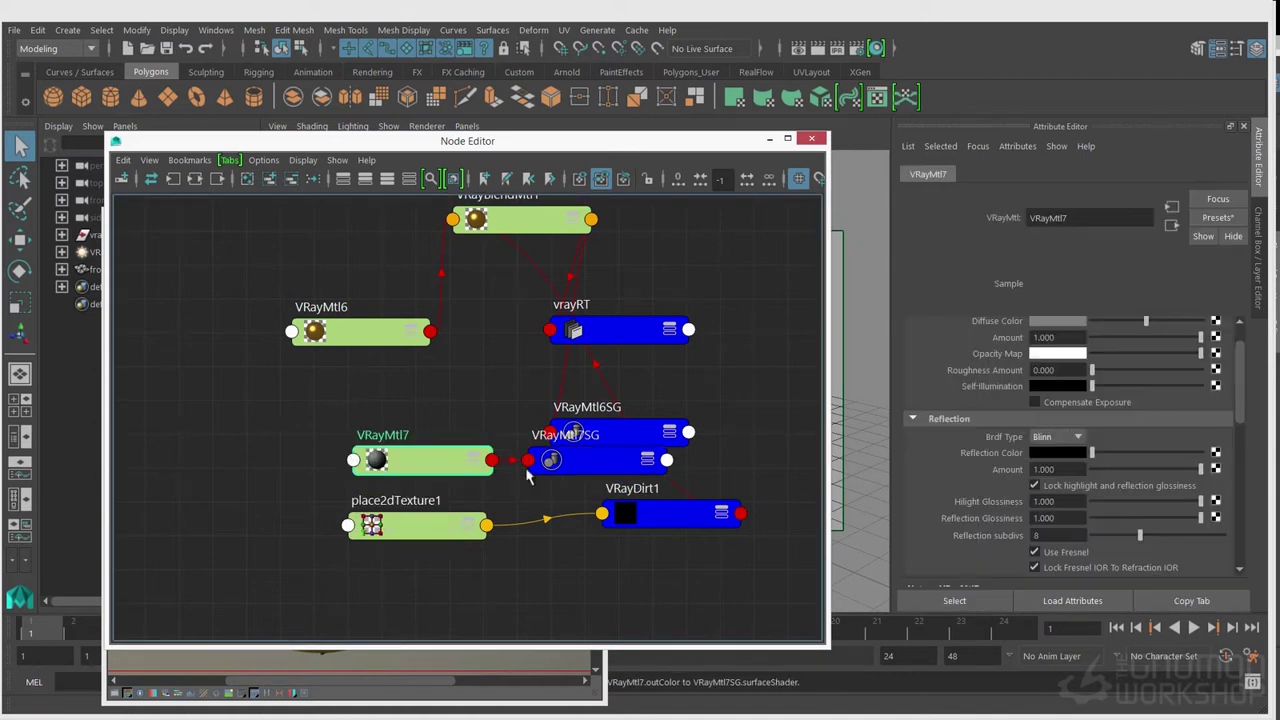
Give VRayMtl7 a dark blue-green diffuse and a white reflection with amount 0.38 and glossiness 0.54
{"action": "left_click", "coordinate": [1077, 365]}
{"action": "left_click_drag", "start_coordinate": [1017, 407], "coordinate": [1077, 406]}
{"action": "left_click", "coordinate": [1022, 427]}
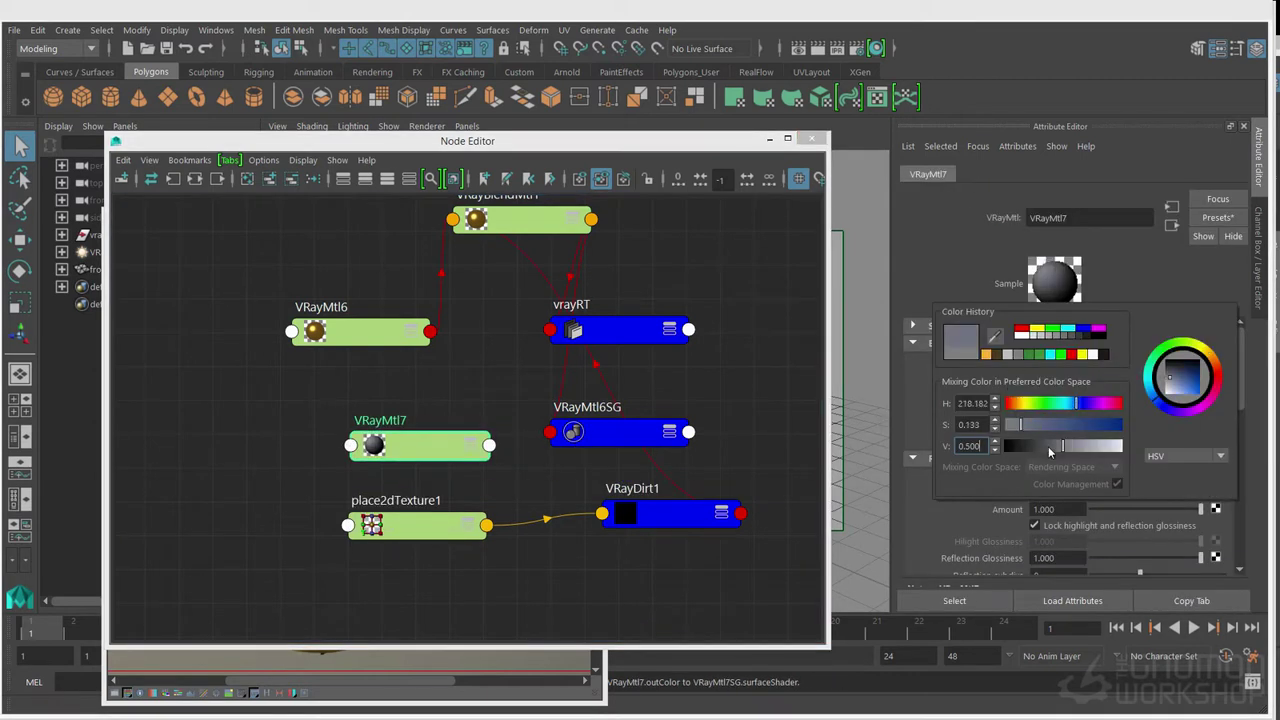
{"action": "left_click_drag", "start_coordinate": [1046, 447], "coordinate": [1028, 447]}
{"action": "scroll", "coordinate": [1170, 520], "scroll_direction": "down", "scroll_amount": 1}
{"action": "left_click_drag", "start_coordinate": [1200, 518], "coordinate": [1178, 525]}
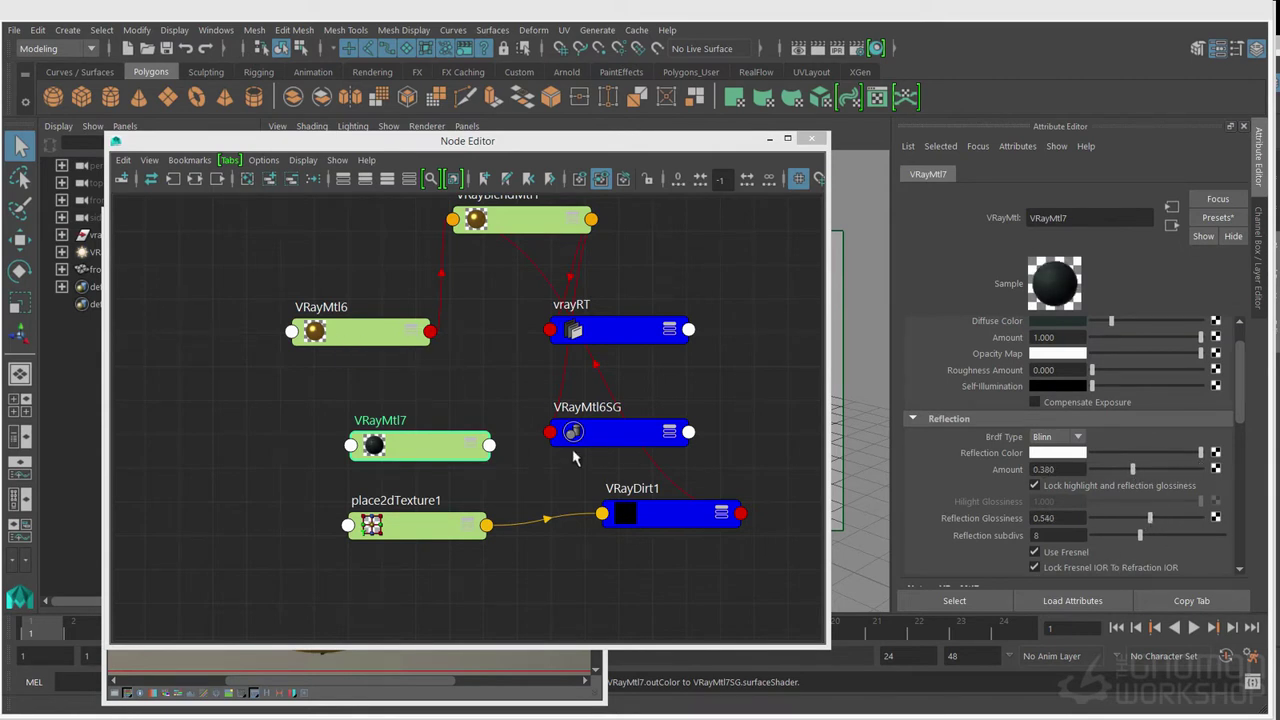
Connect VRayMtl7 to the first coat material of VRayBlendMtl1 and uncover the frog render
{"action": "left_click", "coordinate": [516, 221]}
{"action": "middle_click_drag", "start_coordinate": [1002, 423], "coordinate": [1001, 419]}
{"action": "left_click_drag", "start_coordinate": [612, 144], "coordinate": [977, 122]}
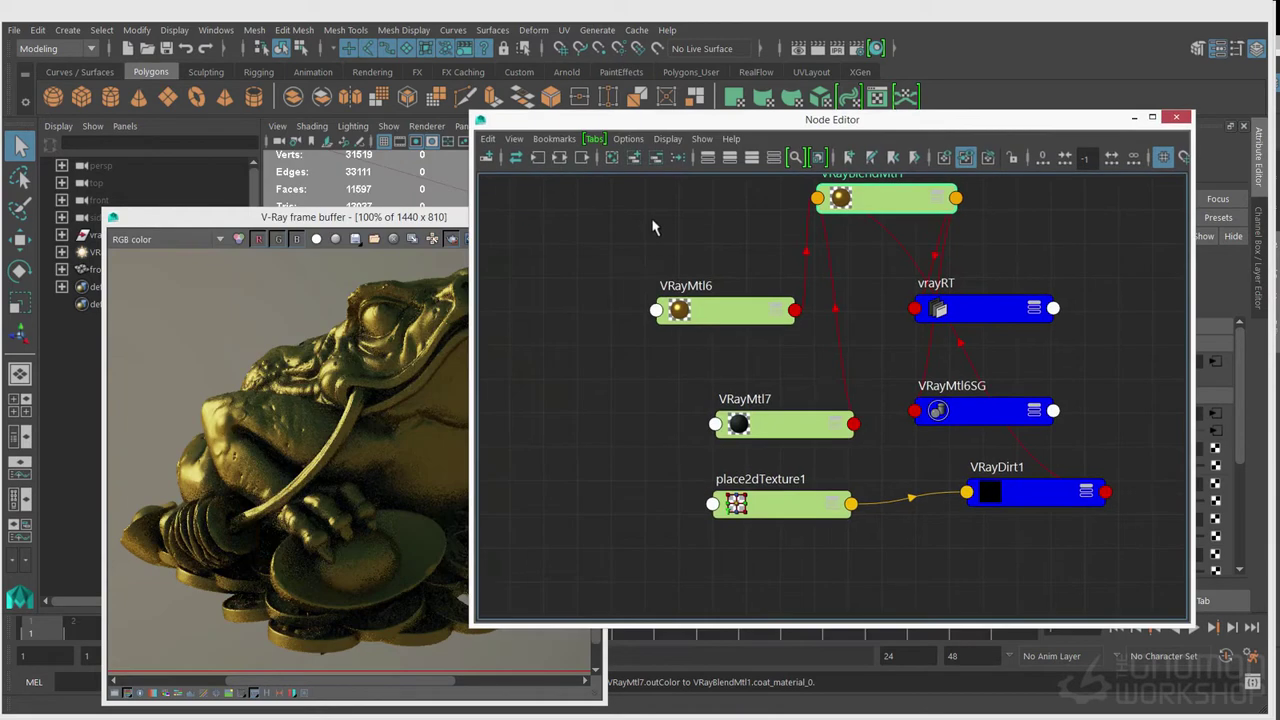
Rearrange the frame buffer and Node Editor so the frog render and the material nodes are both in view
{"action": "left_click_drag", "start_coordinate": [368, 217], "coordinate": [346, 203]}
{"action": "left_click", "coordinate": [565, 123]}
{"action": "left_click_drag", "start_coordinate": [849, 119], "coordinate": [622, 445]}
{"action": "left_click_drag", "start_coordinate": [463, 203], "coordinate": [422, 135]}
{"action": "left_click_drag", "start_coordinate": [640, 443], "coordinate": [671, 363]}
Change VRayMtl7's diffuse color to a bright pure green to expose the dirt mask in the render
{"action": "scroll", "coordinate": [1105, 385], "scroll_direction": "up", "scroll_amount": 1}
{"action": "left_click_drag", "start_coordinate": [1111, 361], "coordinate": [1178, 362]}
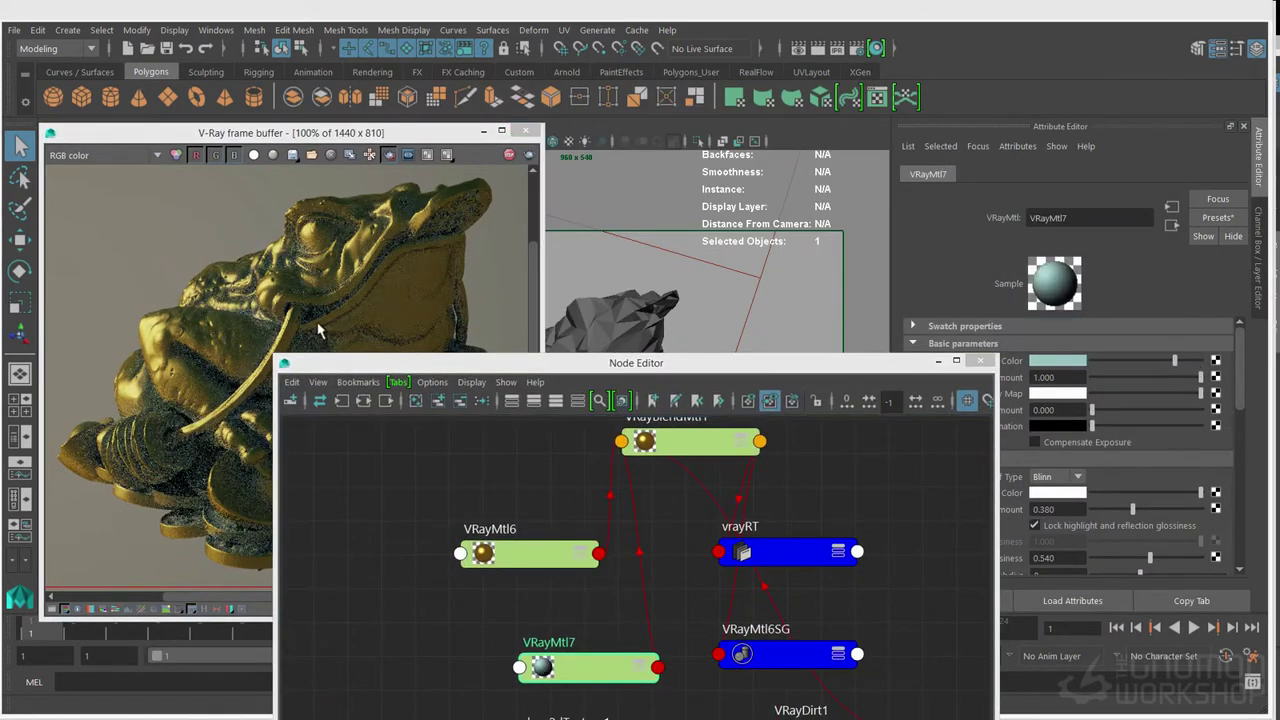
{"action": "left_click_drag", "start_coordinate": [440, 370], "coordinate": [560, 604]}
{"action": "left_click", "coordinate": [1056, 362]}
{"action": "left_click", "coordinate": [1040, 335]}
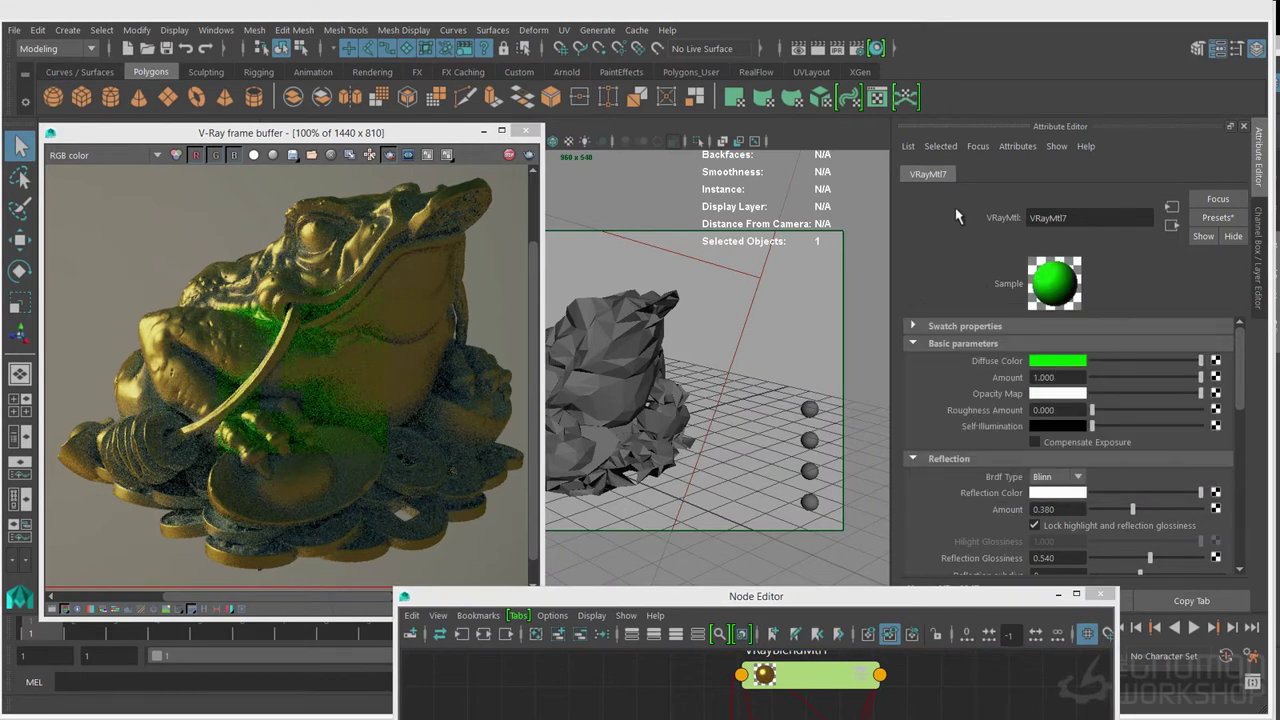
Set VRayDirt1's distribution to about 32.8 and its falloff to about 14.4
{"action": "left_click", "coordinate": [910, 696]}
{"action": "left_click_drag", "start_coordinate": [890, 604], "coordinate": [780, 497]}
{"action": "left_click_drag", "start_coordinate": [1093, 335], "coordinate": [1137, 338]}
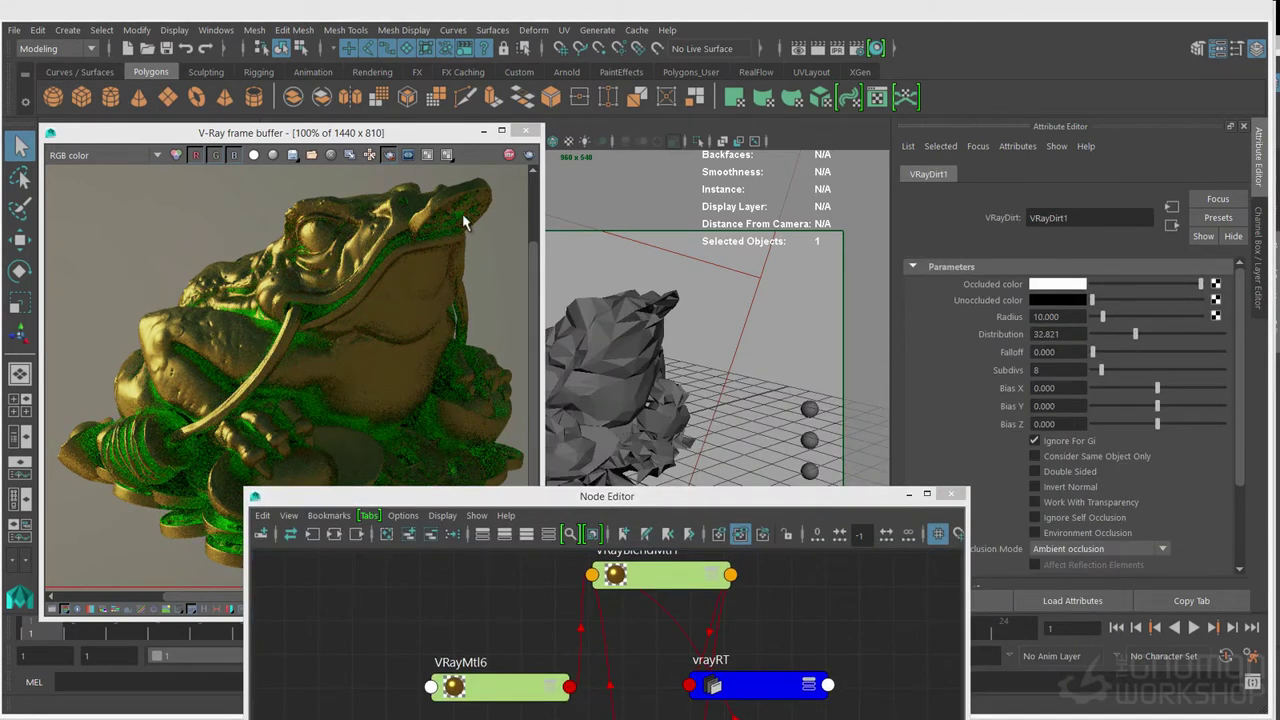
{"action": "left_click", "coordinate": [1115, 352]}
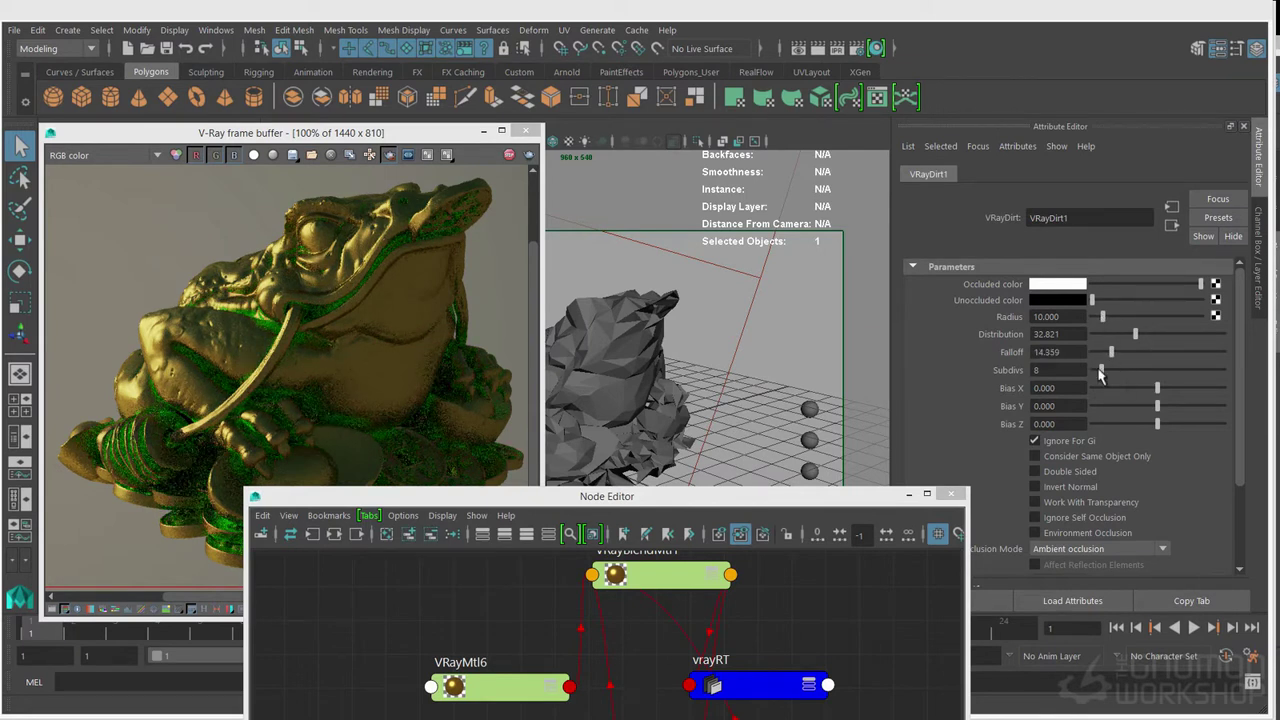
Create a stucco texture node in the shader network and place it below VRayDirt1
{"action": "left_click_drag", "start_coordinate": [760, 496], "coordinate": [903, 188]}
{"action": "left_click", "coordinate": [849, 633]}
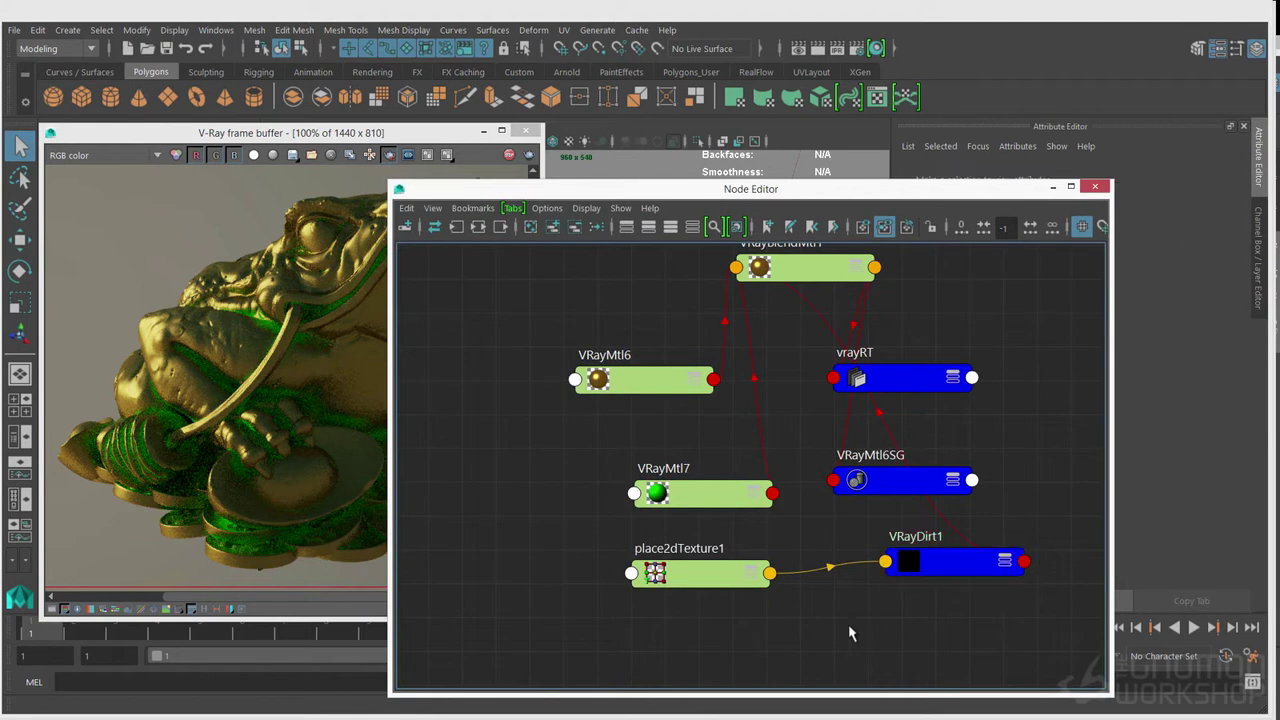
{"action": "key", "text": "Tab"}
{"action": "key", "text": "Return"}
{"action": "left_click_drag", "start_coordinate": [807, 189], "coordinate": [505, 220]}
{"action": "left_click_drag", "start_coordinate": [1118, 361], "coordinate": [1091, 361]}
{"action": "left_click_drag", "start_coordinate": [1122, 376], "coordinate": [1213, 376]}
Connect the stucco texture to VRayDirt1's occluded color
{"action": "left_click", "coordinate": [651, 605]}
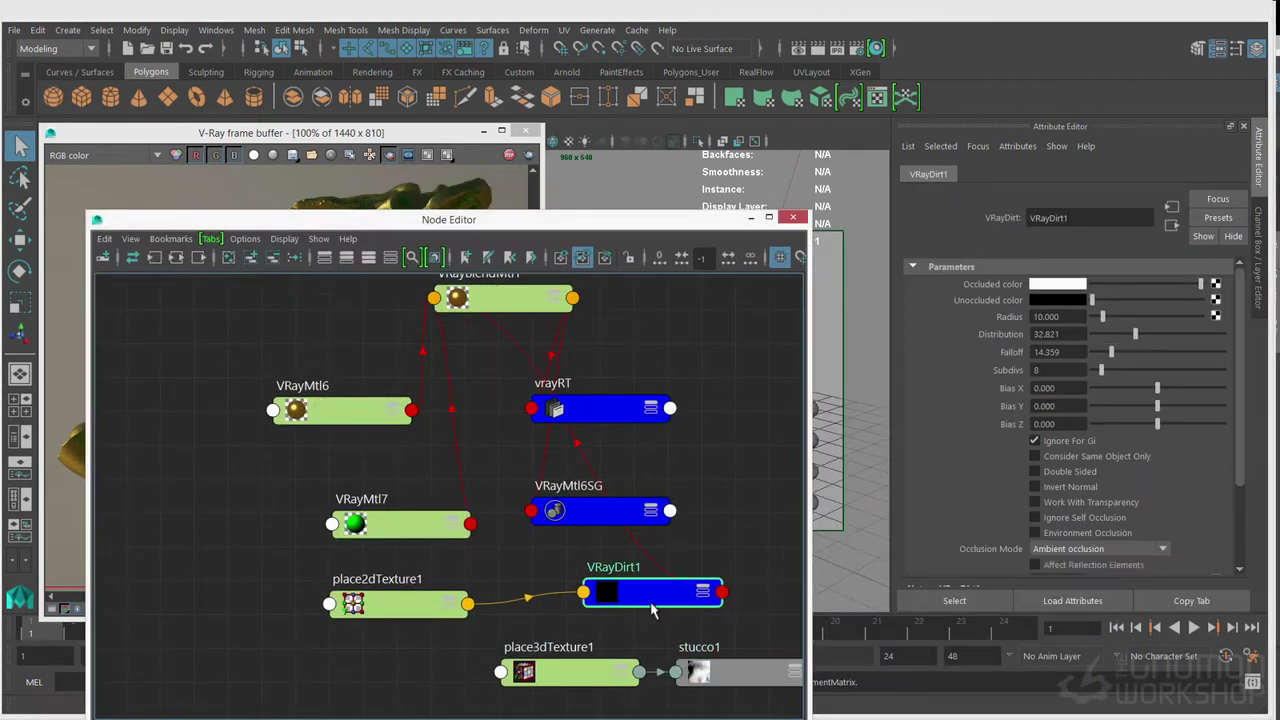
{"action": "left_click_drag", "start_coordinate": [533, 220], "coordinate": [644, 269]}
{"action": "left_click", "coordinate": [795, 718]}
{"action": "left_click", "coordinate": [845, 713]}
Set the stucco texture's channel 1 to black and channel 2 to white, and raise its shaker value
{"action": "left_click_drag", "start_coordinate": [1153, 344], "coordinate": [1159, 345]}
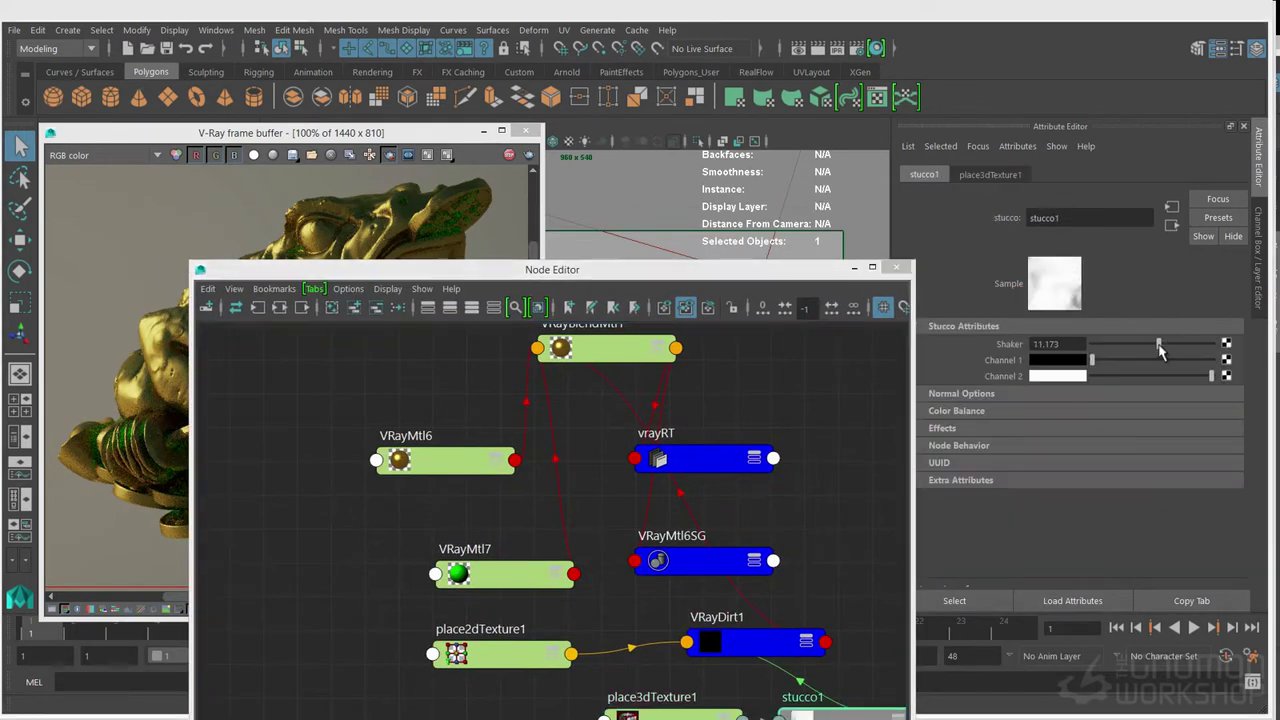
{"action": "left_click_drag", "start_coordinate": [533, 270], "coordinate": [518, 565]}
{"action": "left_click_drag", "start_coordinate": [1160, 344], "coordinate": [1213, 345]}
{"action": "mouse_move", "coordinate": [1093, 360]}
{"action": "left_mouse_down"}
{"action": "mouse_move", "coordinate": [1211, 364]}
{"action": "mouse_move", "coordinate": [1092, 361]}
{"action": "left_mouse_up"}
Arrange the place3dTexture1 and stucco1 nodes below VRayDirt1 in the shader network
{"action": "left_click_drag", "start_coordinate": [730, 565], "coordinate": [702, 328]}
{"action": "left_click", "coordinate": [695, 692]}
{"action": "middle_click_drag", "start_coordinate": [760, 577], "coordinate": [742, 437], "text": "alt"}
{"action": "left_click", "coordinate": [780, 637]}
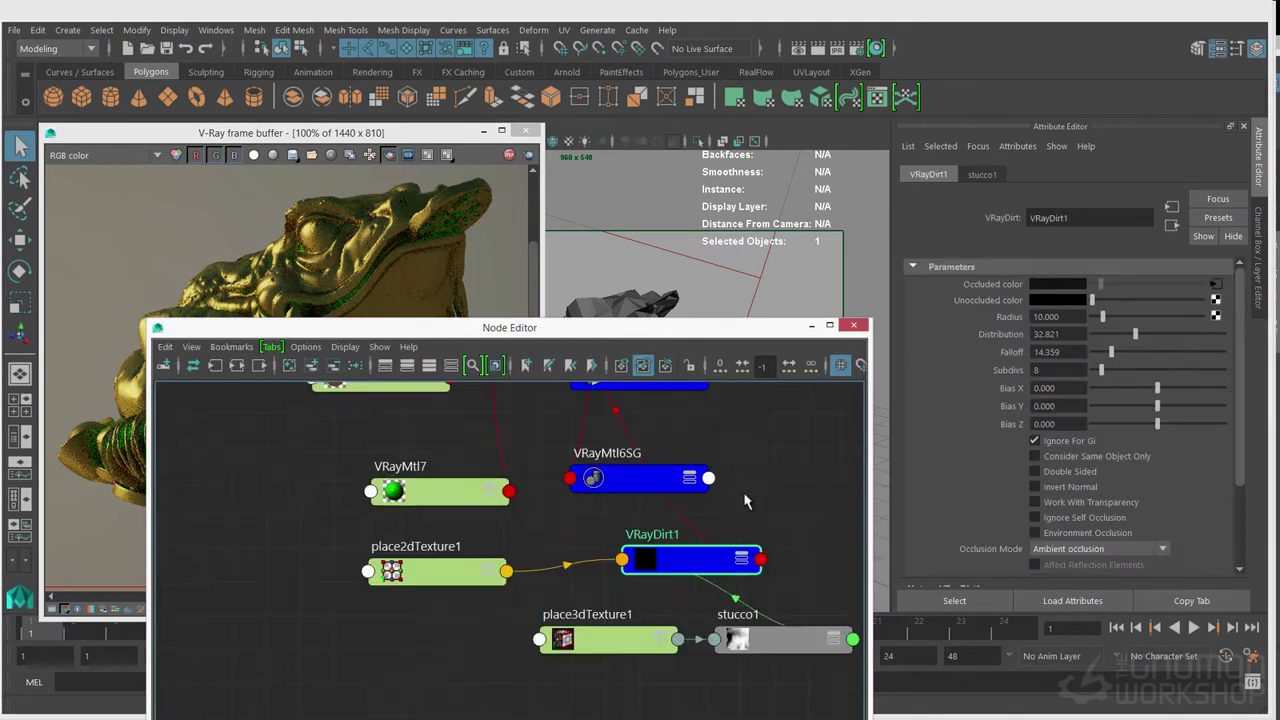
{"action": "left_click", "coordinate": [758, 537]}
{"action": "scroll", "coordinate": [647, 533], "scroll_direction": "down", "scroll_amount": 5}
{"action": "left_click_drag", "start_coordinate": [640, 591], "coordinate": [590, 626]}
{"action": "left_click_drag", "start_coordinate": [698, 596], "coordinate": [680, 620]}
Create a solidFractal texture node beside VRayDirt1
{"action": "left_click", "coordinate": [735, 550]}
{"action": "key", "text": "Tab"}
{"action": "type", "text": "soli"}
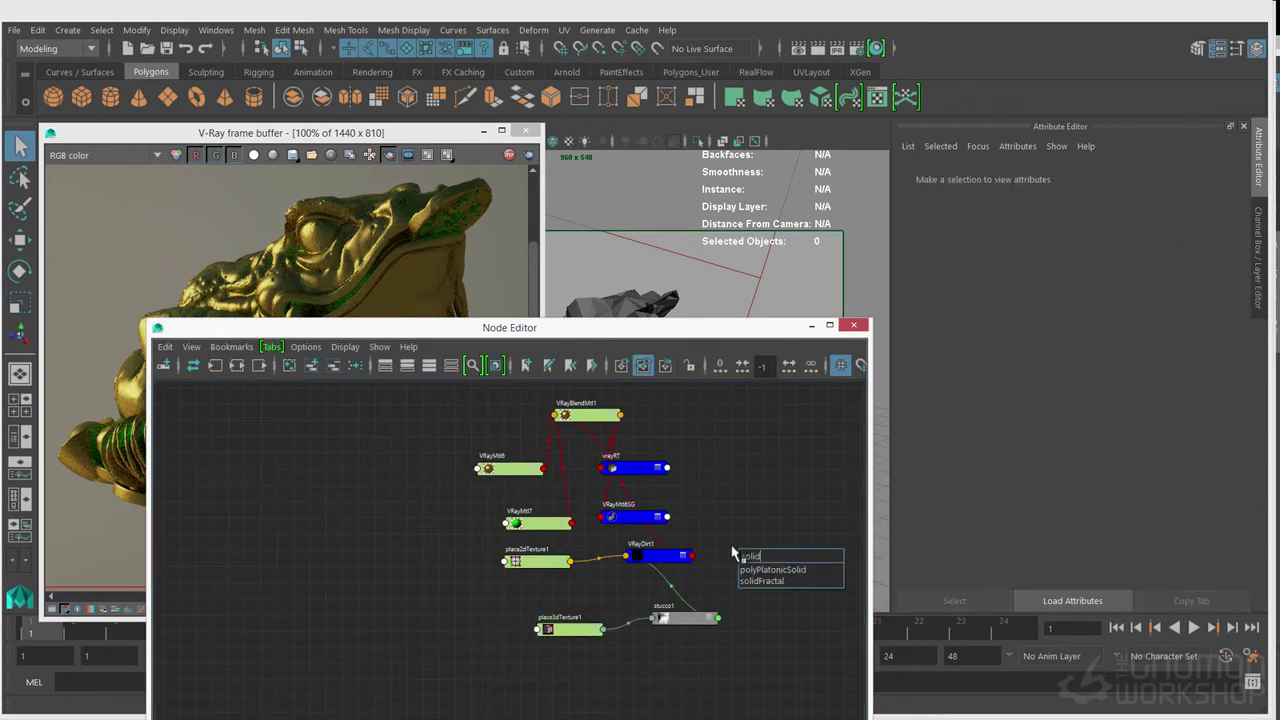
{"action": "key", "text": "Down"}
{"action": "key", "text": "Down"}
{"action": "key", "text": "Return"}
Remap the solid fractal's color through a ramp with its black stop at about 0.867, and connect that ramp to VRayDirt1
{"action": "left_click", "coordinate": [973, 534]}
{"action": "scroll", "coordinate": [1089, 529], "scroll_direction": "down", "scroll_amount": 2}
{"action": "left_click", "coordinate": [1066, 546]}
{"action": "left_click_drag", "start_coordinate": [924, 392], "coordinate": [1148, 394]}
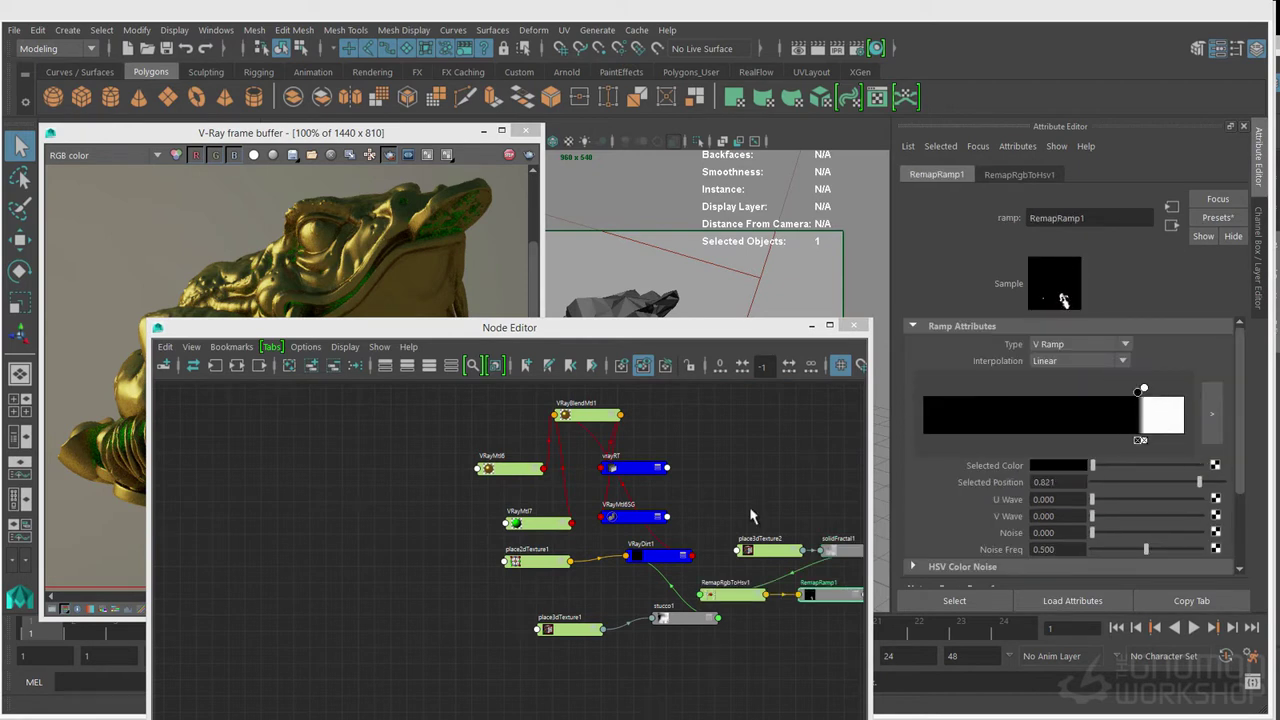
{"action": "left_click", "coordinate": [680, 620]}
{"action": "left_click", "coordinate": [650, 555]}
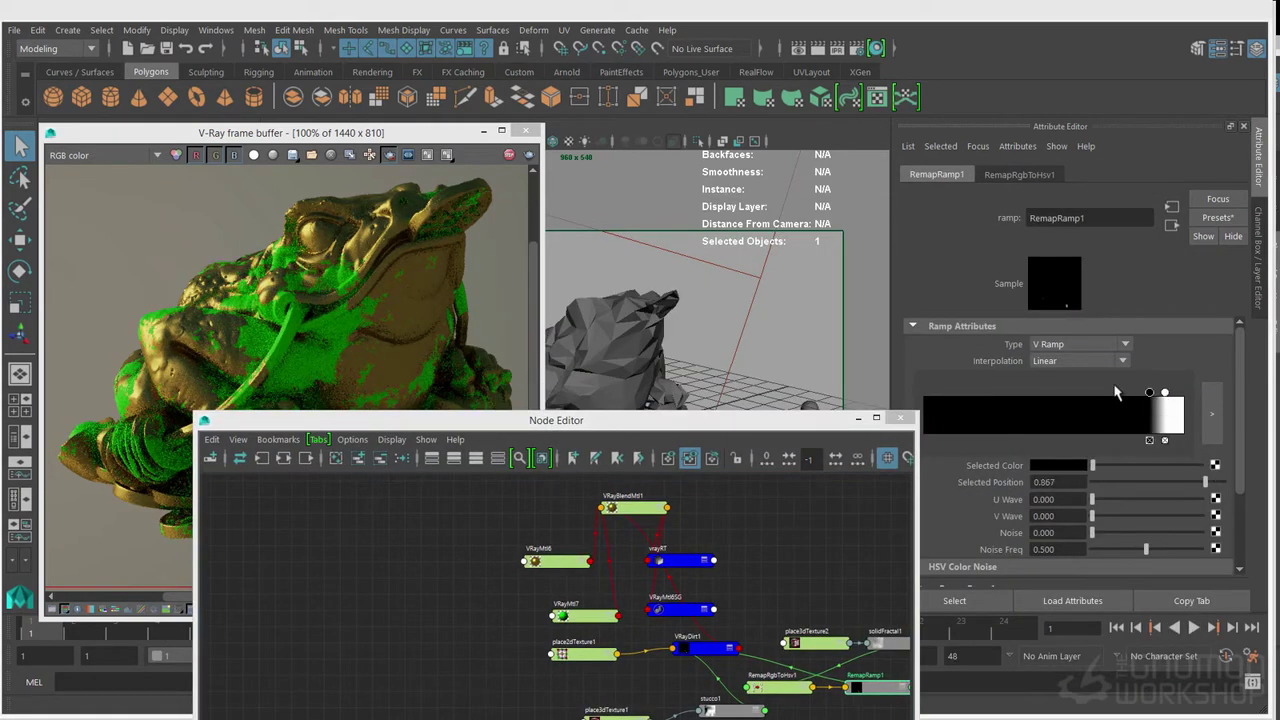
Set solidFractal1's ratio to about 0.85, frequency ratio to about 2.778 and bias to about -0.15
{"action": "left_click", "coordinate": [888, 647]}
{"action": "scroll", "coordinate": [1123, 386], "scroll_direction": "up", "scroll_amount": 2}
{"action": "left_click_drag", "start_coordinate": [1171, 378], "coordinate": [1192, 380]}
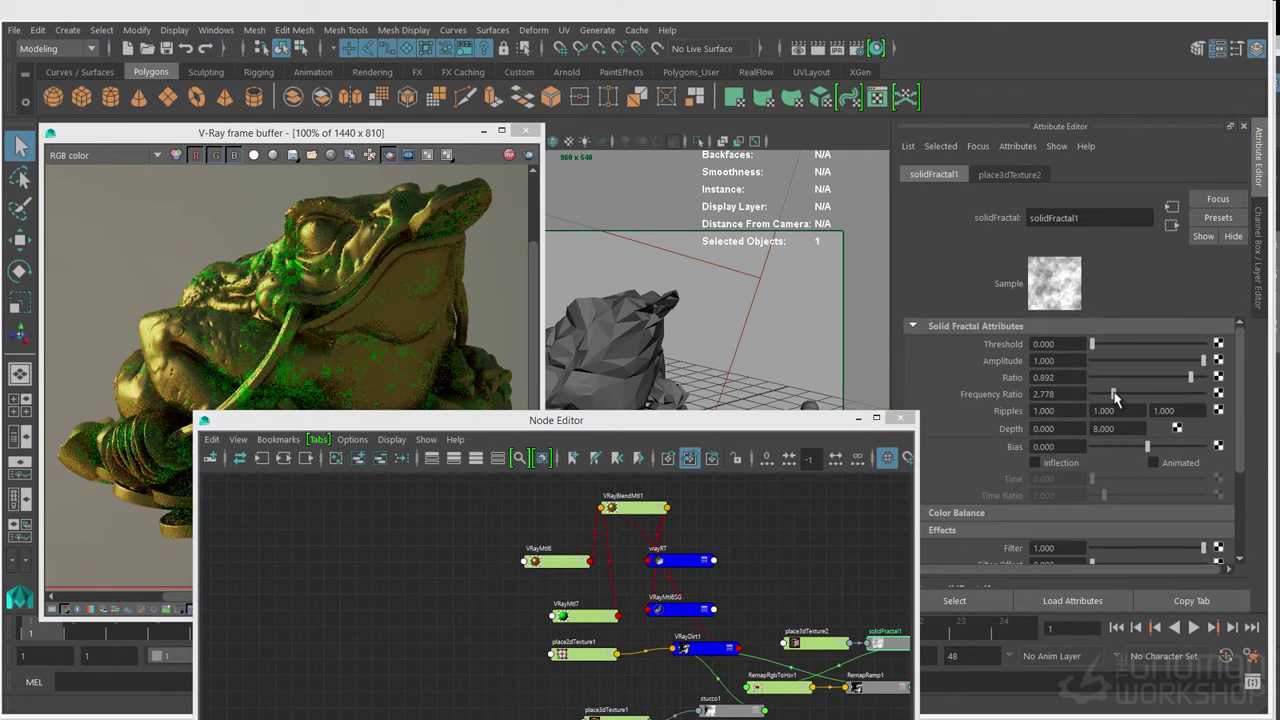
{"action": "left_click_drag", "start_coordinate": [1092, 344], "coordinate": [1107, 345]}
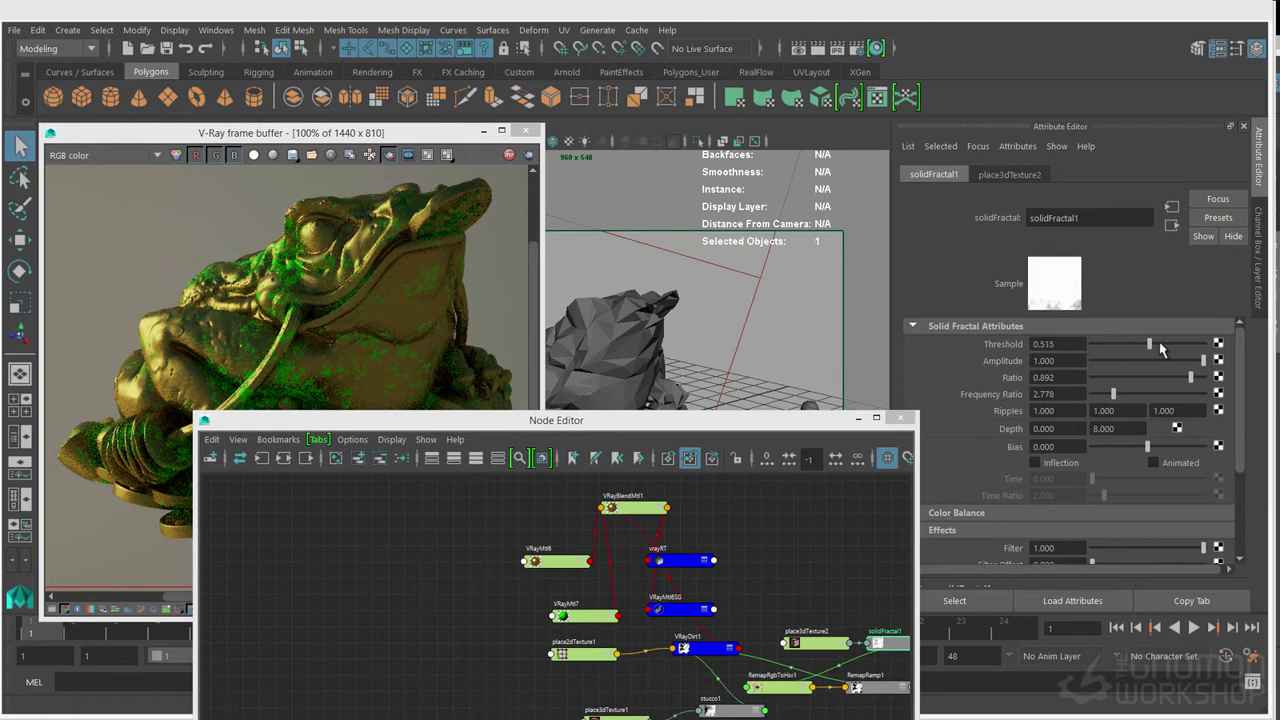
{"action": "key", "text": "ctrl+z"}
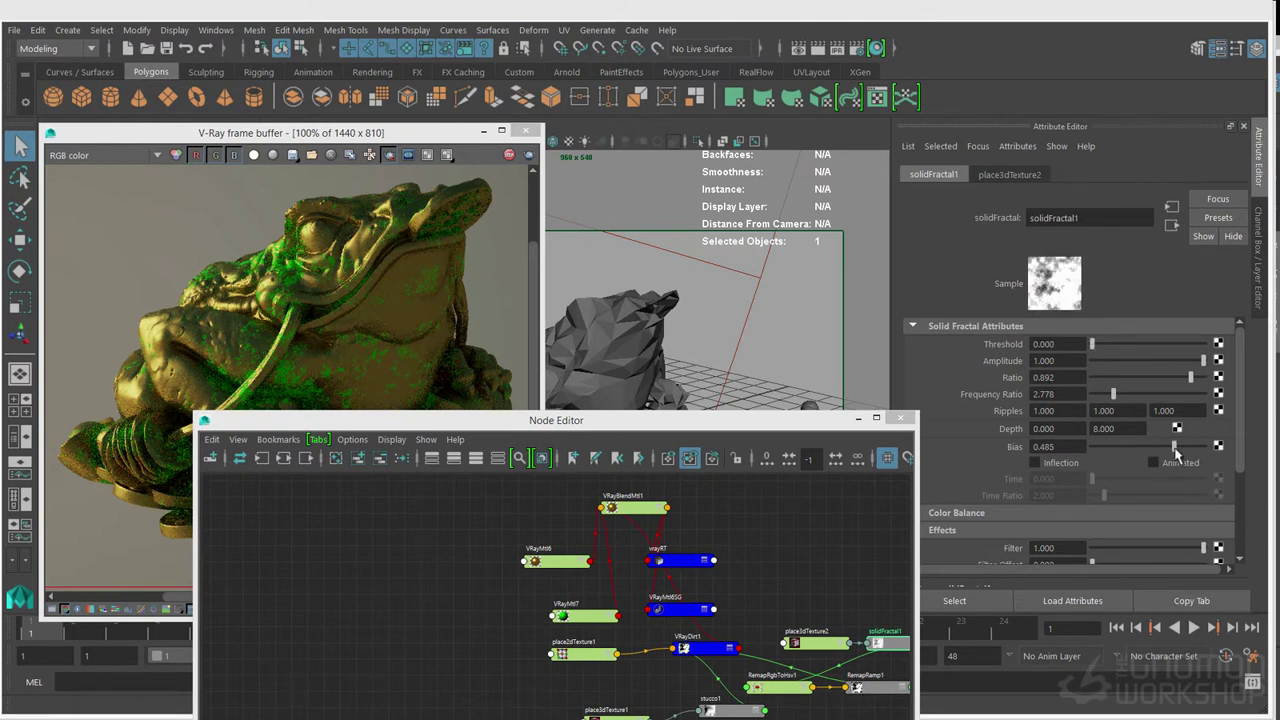
{"action": "left_click_drag", "start_coordinate": [1174, 447], "coordinate": [1139, 447]}
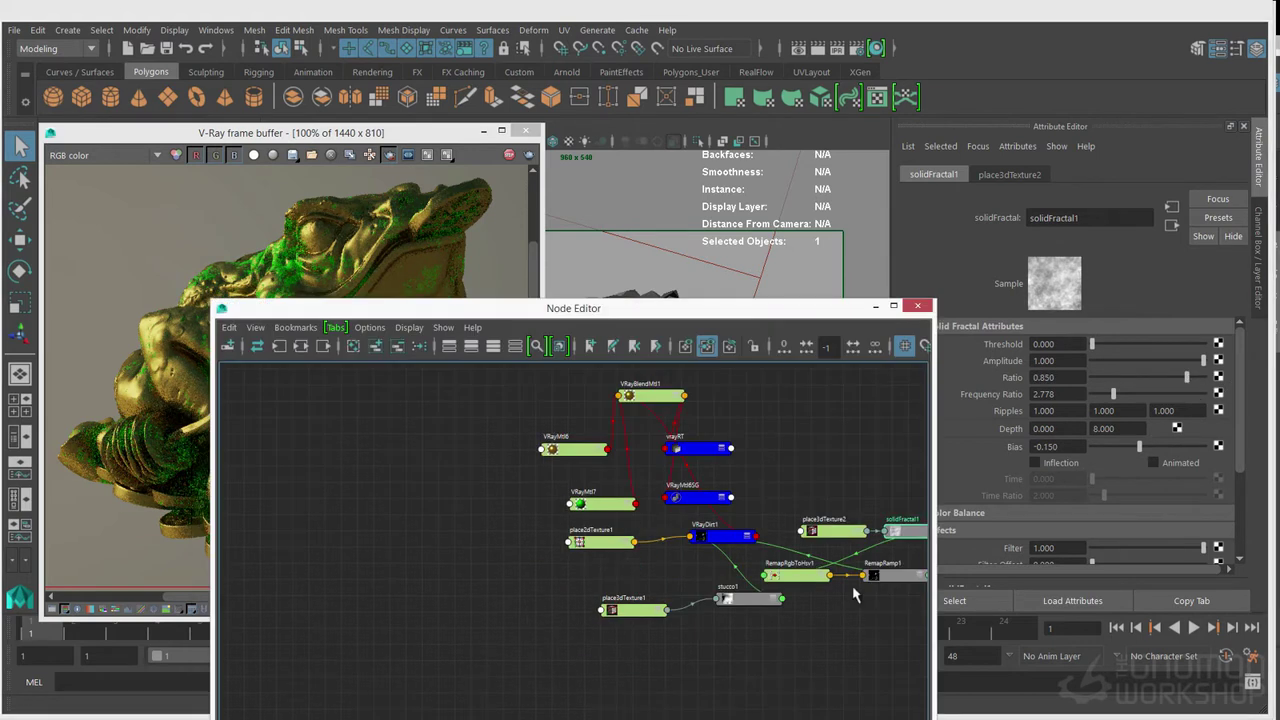
Add a second solid fractal texture, connect it to RemapRamp1's color gain and open its attributes
{"action": "left_click", "coordinate": [837, 621]}
{"action": "middle_click_drag", "start_coordinate": [838, 622], "coordinate": [706, 632], "text": "alt"}
{"action": "left_click", "coordinate": [757, 588]}
{"action": "left_click_drag", "start_coordinate": [822, 311], "coordinate": [725, 324]}
{"action": "left_click", "coordinate": [957, 477]}
{"action": "middle_click_drag", "start_coordinate": [681, 655], "coordinate": [1006, 510]}
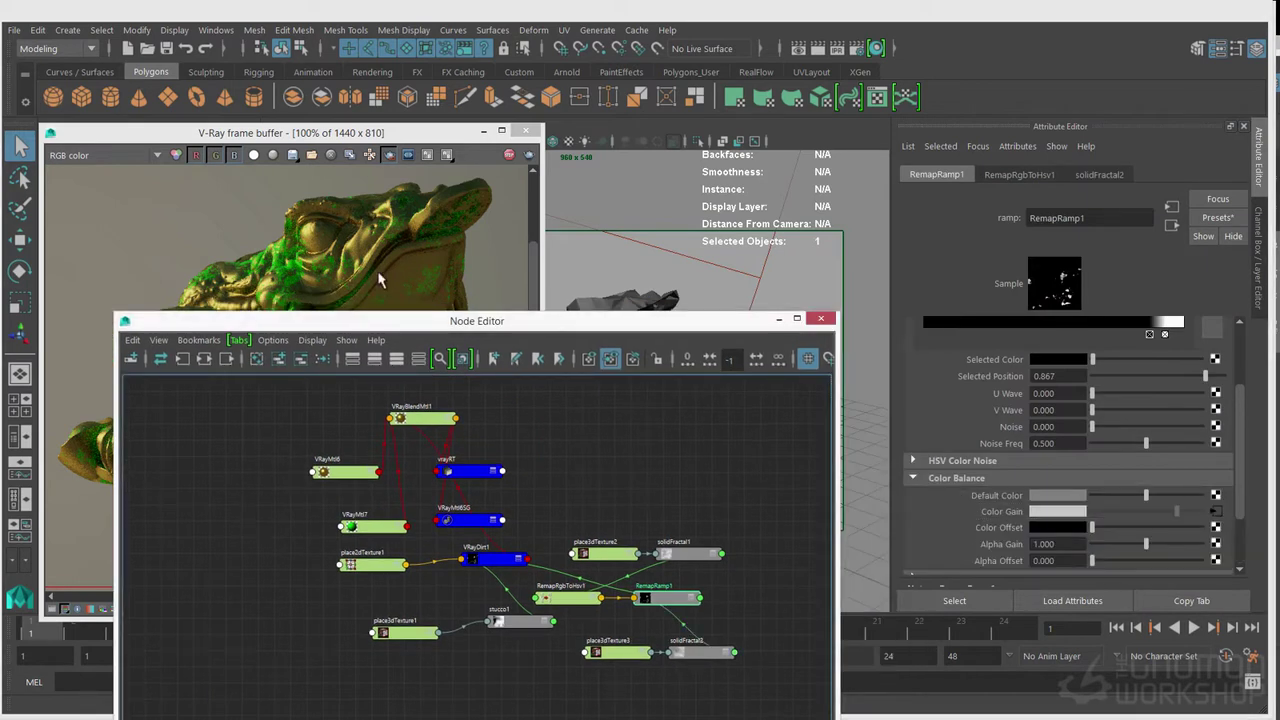
{"action": "left_click_drag", "start_coordinate": [437, 320], "coordinate": [547, 495]}
{"action": "left_click", "coordinate": [740, 602]}
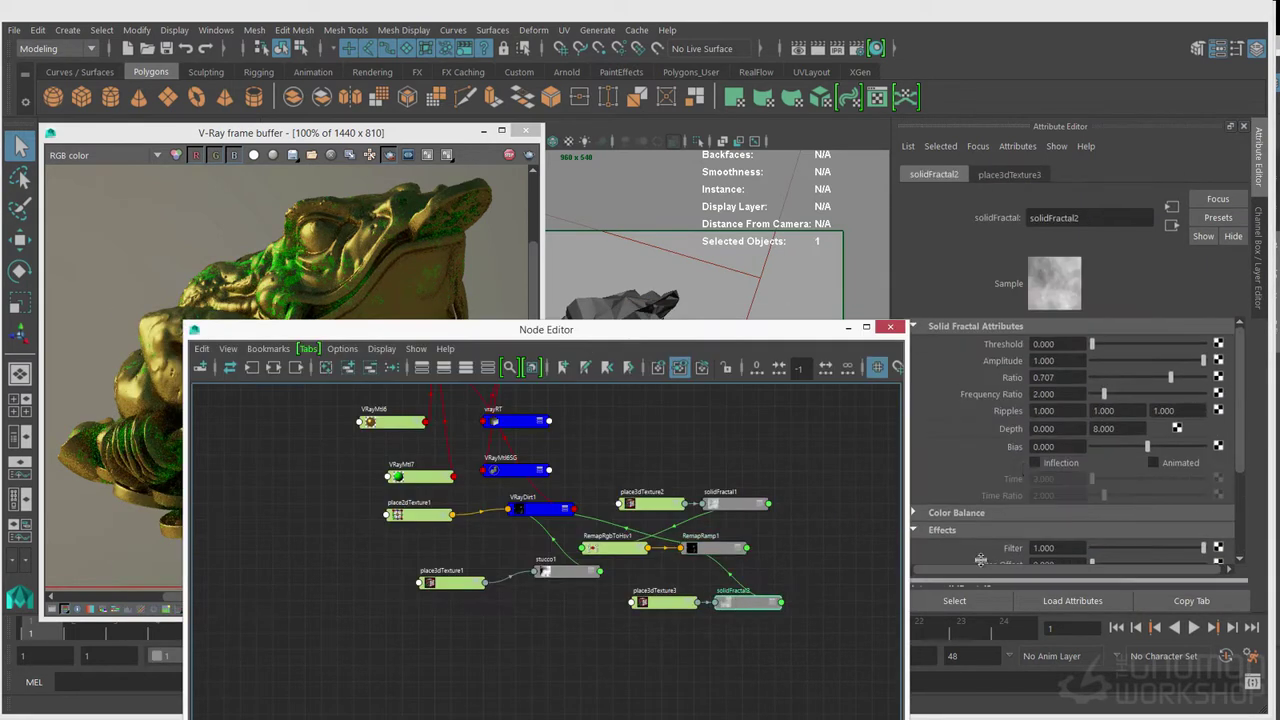
{"action": "scroll", "coordinate": [990, 520], "scroll_direction": "down", "scroll_amount": 2}
Create a crater texture and place its nodes beside VRayMtl6
{"action": "left_click_drag", "start_coordinate": [447, 331], "coordinate": [743, 219]}
{"action": "left_click", "coordinate": [765, 515]}
{"action": "middle_click_drag", "start_coordinate": [602, 299], "coordinate": [643, 378], "text": "alt"}
{"action": "key", "text": "Tab"}
{"action": "type", "text": "nrater"}
{"action": "key", "text": "Return"}
{"action": "left_click_drag", "start_coordinate": [692, 387], "coordinate": [546, 405]}
{"action": "left_click_drag", "start_coordinate": [757, 394], "coordinate": [599, 356]}
{"action": "left_click_drag", "start_coordinate": [700, 212], "coordinate": [502, 295]}
Try the crater texture as VRayMtl6's reflection color and delete its nodes
{"action": "left_click", "coordinate": [525, 467]}
{"action": "middle_click_drag", "start_coordinate": [428, 444], "coordinate": [1022, 490]}
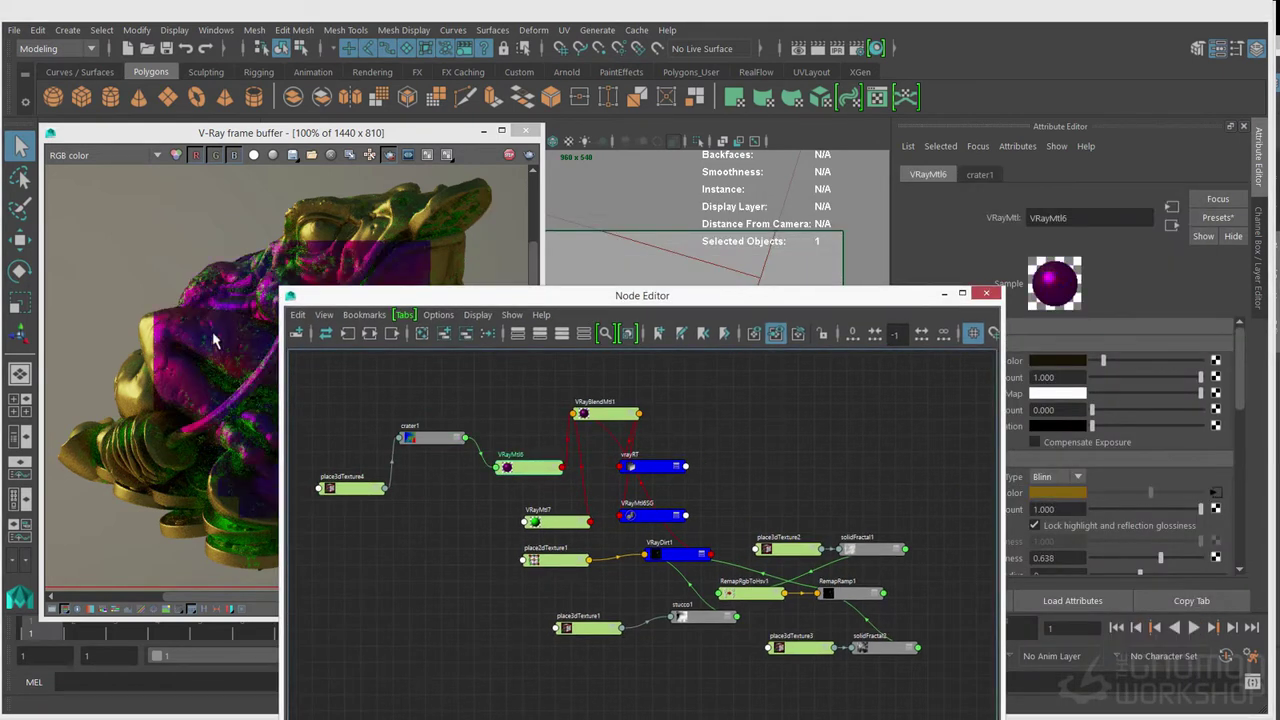
{"action": "left_click", "coordinate": [432, 438]}
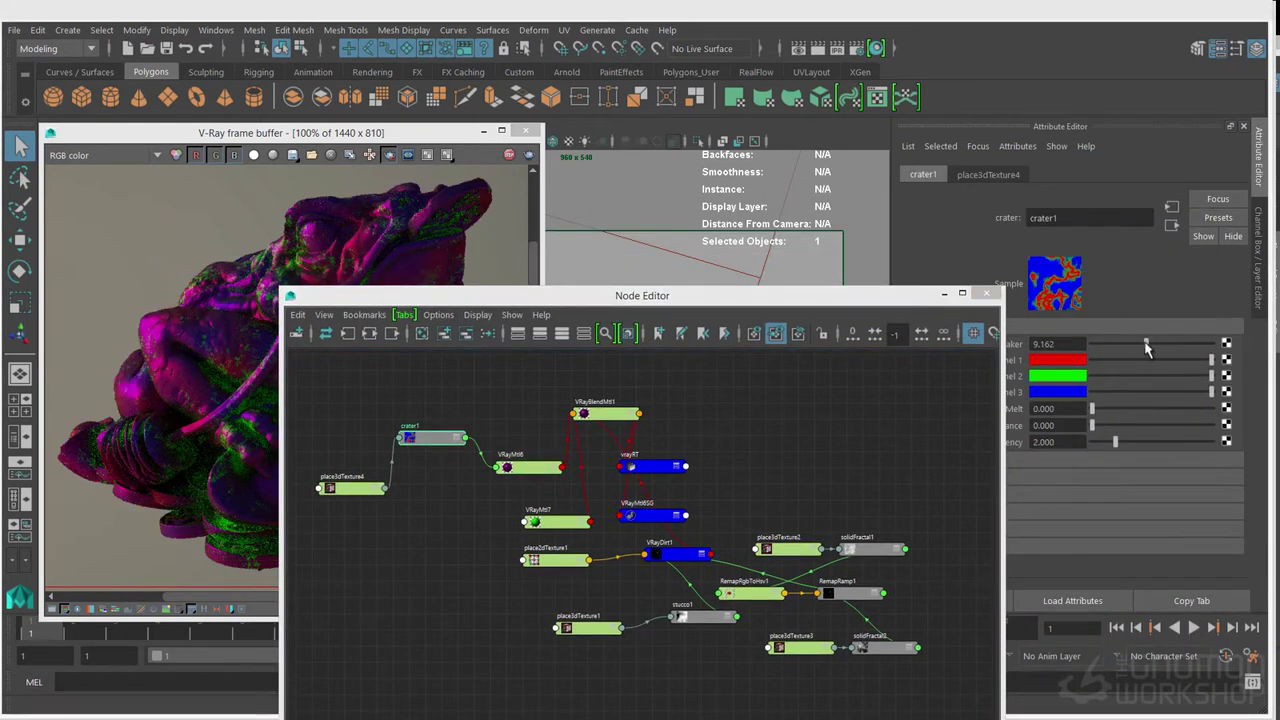
{"action": "key", "text": "Delete"}
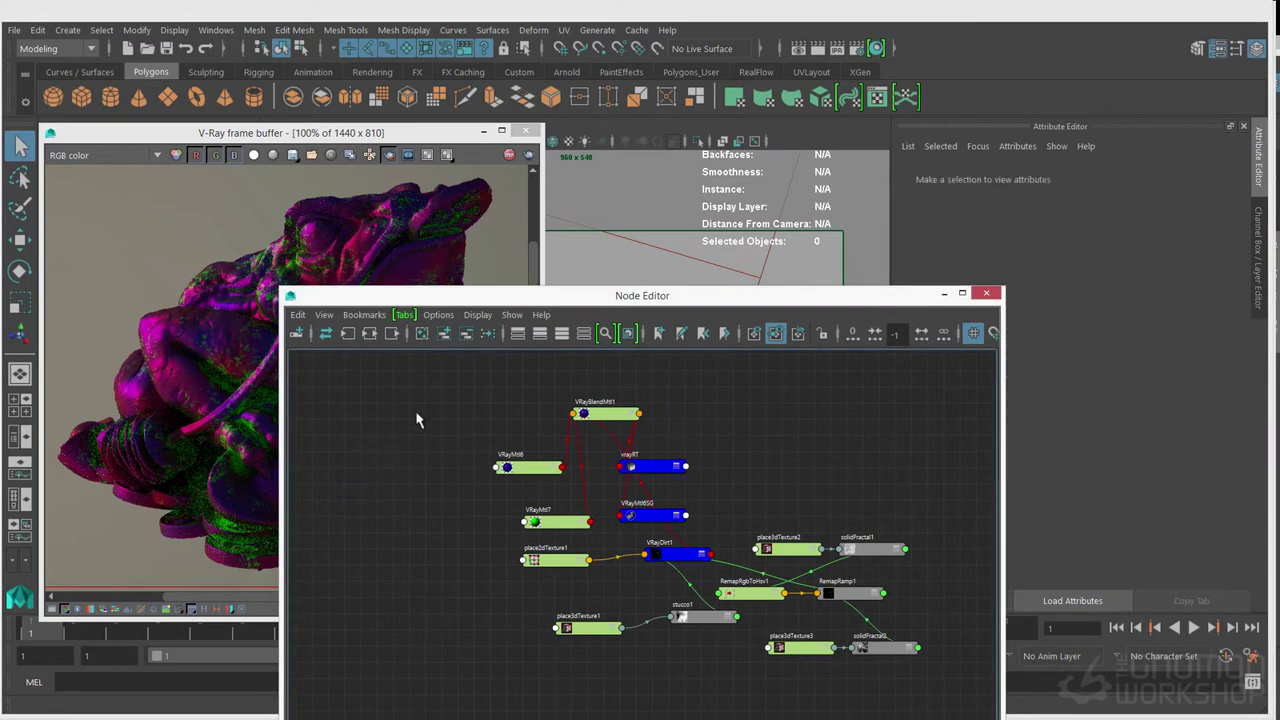
Create a third solid fractal texture and place its nodes beside VRayMtl6
{"action": "type", "text": "solid"}
{"action": "key", "text": "Return"}
{"action": "left_click_drag", "start_coordinate": [445, 451], "coordinate": [373, 467]}
{"action": "left_click_drag", "start_coordinate": [531, 457], "coordinate": [459, 420]}
{"action": "left_click_drag", "start_coordinate": [834, 297], "coordinate": [687, 290]}
{"action": "scroll", "coordinate": [1040, 487], "scroll_direction": "down", "scroll_amount": 2}
Remap solidFractal3's color through a ramp with black at about 0.465 and white at about 0.568
{"action": "left_click", "coordinate": [1060, 498]}
{"action": "scroll", "coordinate": [929, 340], "scroll_direction": "up", "scroll_amount": 2}
{"action": "left_click_drag", "start_coordinate": [924, 367], "coordinate": [1030, 370]}
{"action": "left_click_drag", "start_coordinate": [1184, 367], "coordinate": [1072, 368]}
{"action": "left_click_drag", "start_coordinate": [1031, 367], "coordinate": [1046, 370]}
{"action": "left_click", "coordinate": [1058, 438]}
{"action": "left_click", "coordinate": [1072, 367]}
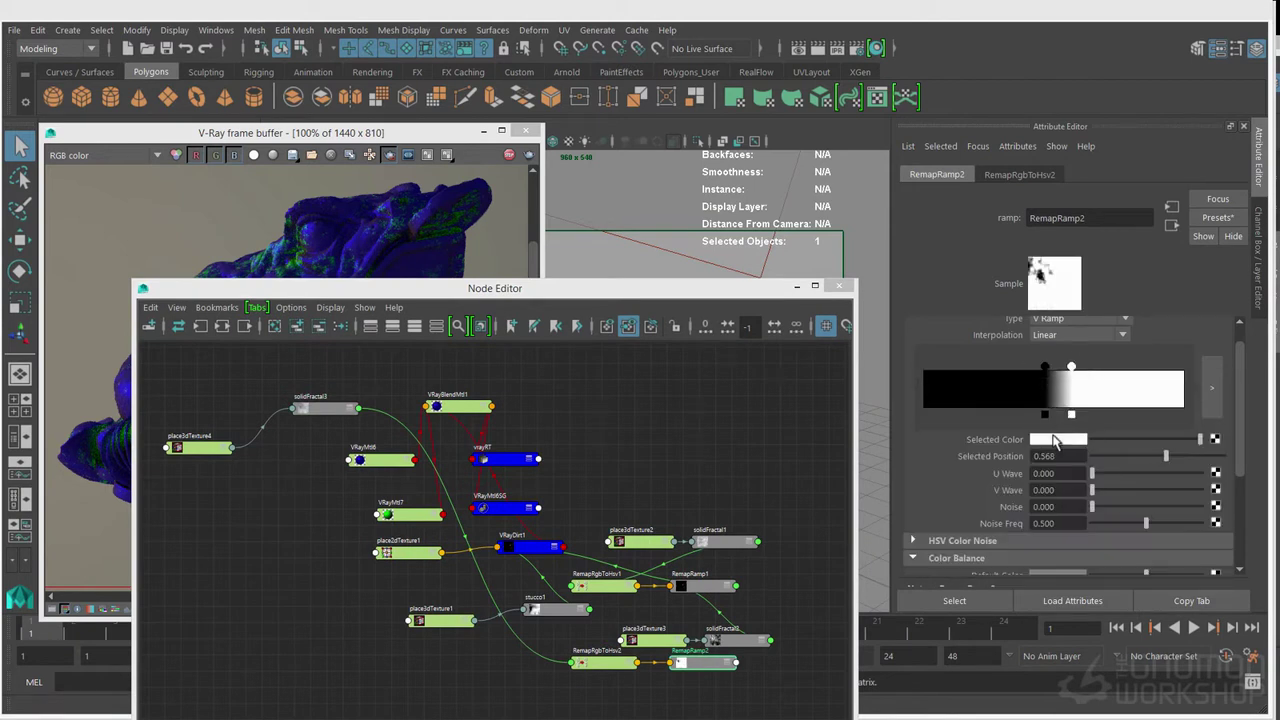
Change RemapRamp2's white stop to light gold and its black stop to a darker gold
{"action": "left_click", "coordinate": [1055, 438]}
{"action": "left_click", "coordinate": [968, 433]}
{"action": "left_click", "coordinate": [1046, 367]}
{"action": "left_click", "coordinate": [1062, 439]}
{"action": "left_click", "coordinate": [974, 433]}
{"action": "left_click", "coordinate": [1058, 530]}
Connect RemapRamp2 to VRayMtl6's reflection color and slightly brighten the ramp's dark gold stop
{"action": "left_click", "coordinate": [457, 411]}
{"action": "left_click", "coordinate": [382, 461]}
{"action": "middle_click_drag", "start_coordinate": [695, 667], "coordinate": [1054, 494]}
{"action": "left_click_drag", "start_coordinate": [318, 291], "coordinate": [436, 292]}
{"action": "left_click", "coordinate": [878, 662]}
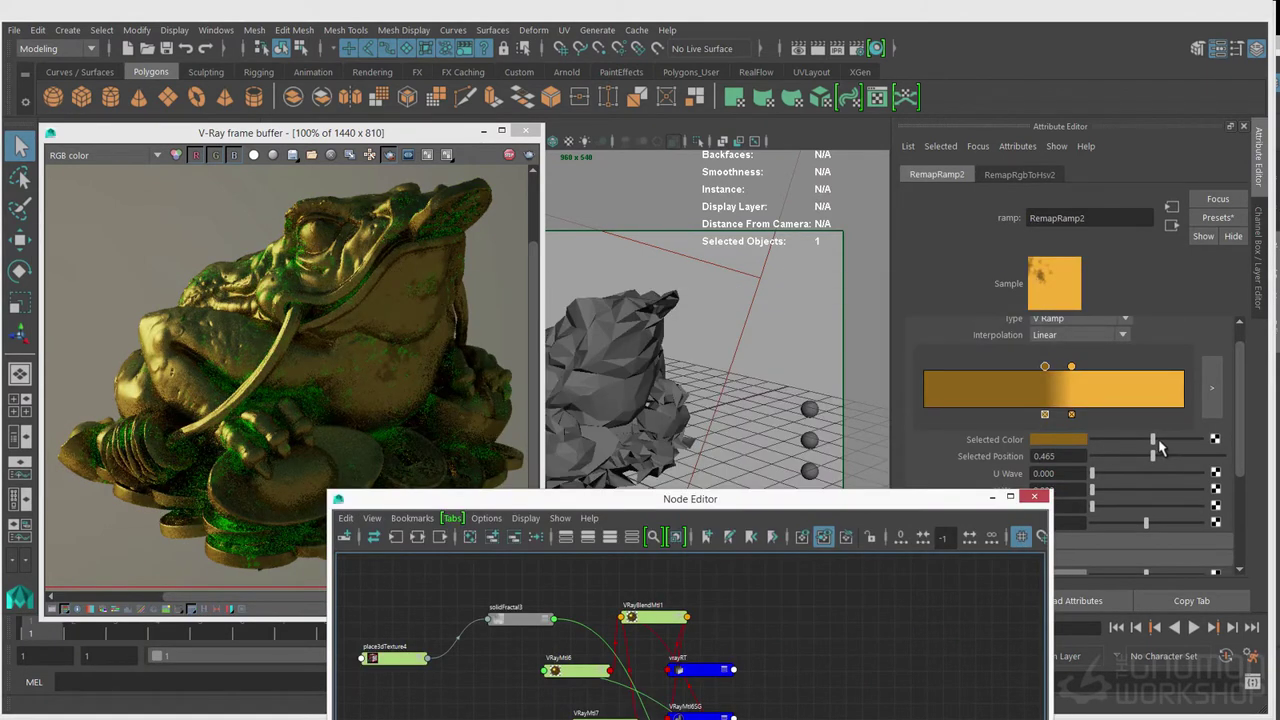
{"action": "left_click_drag", "start_coordinate": [1158, 443], "coordinate": [1163, 443]}
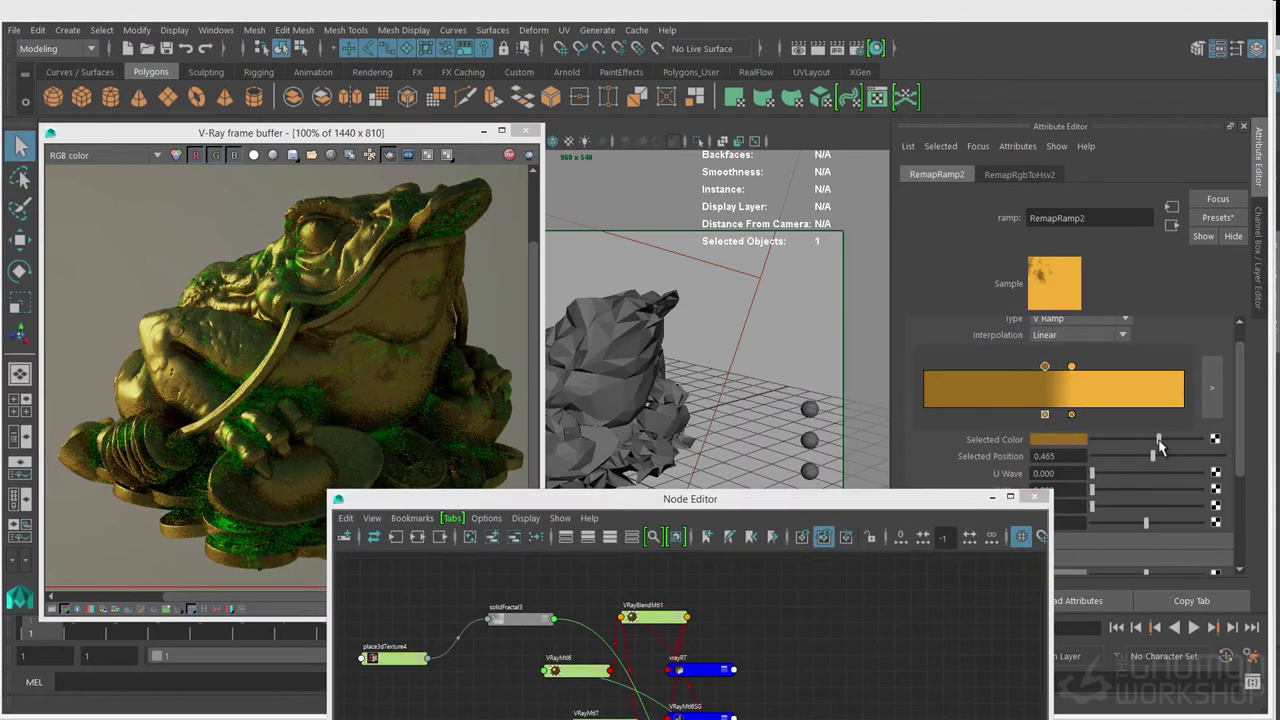
Duplicate RemapRamp2 with its input connections using Duplicate Special
{"action": "left_click_drag", "start_coordinate": [533, 513], "coordinate": [506, 301]}
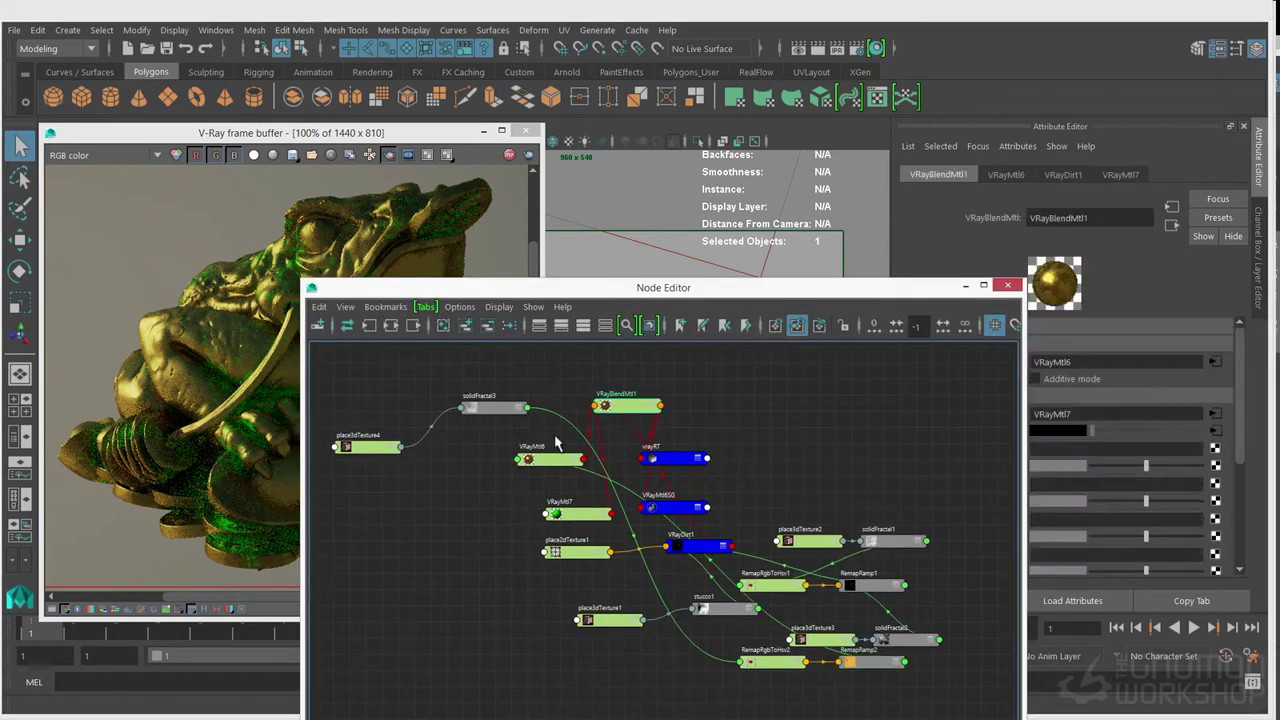
{"action": "left_click_drag", "start_coordinate": [602, 292], "coordinate": [568, 300]}
{"action": "left_click", "coordinate": [37, 30]}
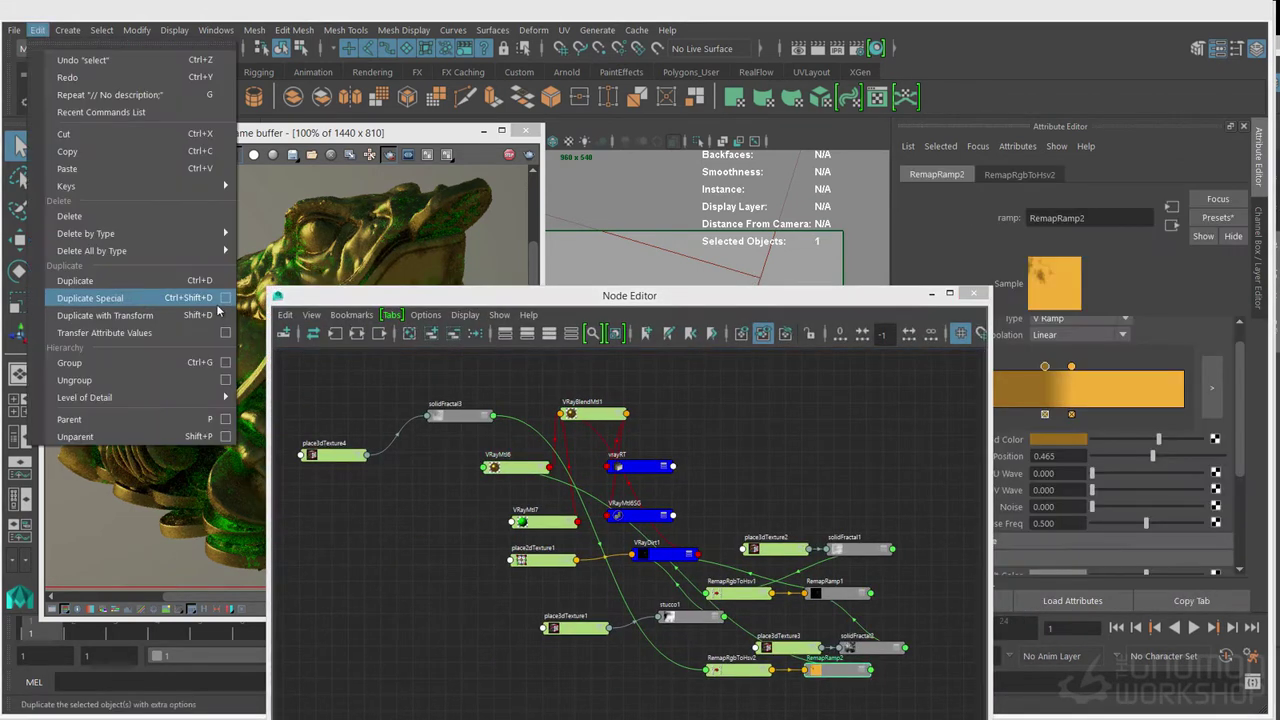
{"action": "left_click", "coordinate": [225, 298]}
{"action": "left_click", "coordinate": [378, 506]}
Change the duplicated ramp's stops to black and white, moving black to 0.450 and white slightly further away from it
{"action": "left_click", "coordinate": [1060, 440]}
{"action": "left_click_drag", "start_coordinate": [1093, 503], "coordinate": [996, 503]}
{"action": "left_click", "coordinate": [975, 524]}
{"action": "left_click_drag", "start_coordinate": [1065, 524], "coordinate": [979, 507]}
{"action": "type", "text": "0"}
{"action": "left_click", "coordinate": [1072, 367]}
{"action": "left_click", "coordinate": [1046, 442]}
{"action": "left_click_drag", "start_coordinate": [1072, 367], "coordinate": [1077, 367]}
{"action": "left_click_drag", "start_coordinate": [1045, 367], "coordinate": [1041, 367]}
Spread out solidFractal2 and the three remap ramp nodes so their connections are easier to read
{"action": "left_click_drag", "start_coordinate": [868, 648], "coordinate": [887, 645]}
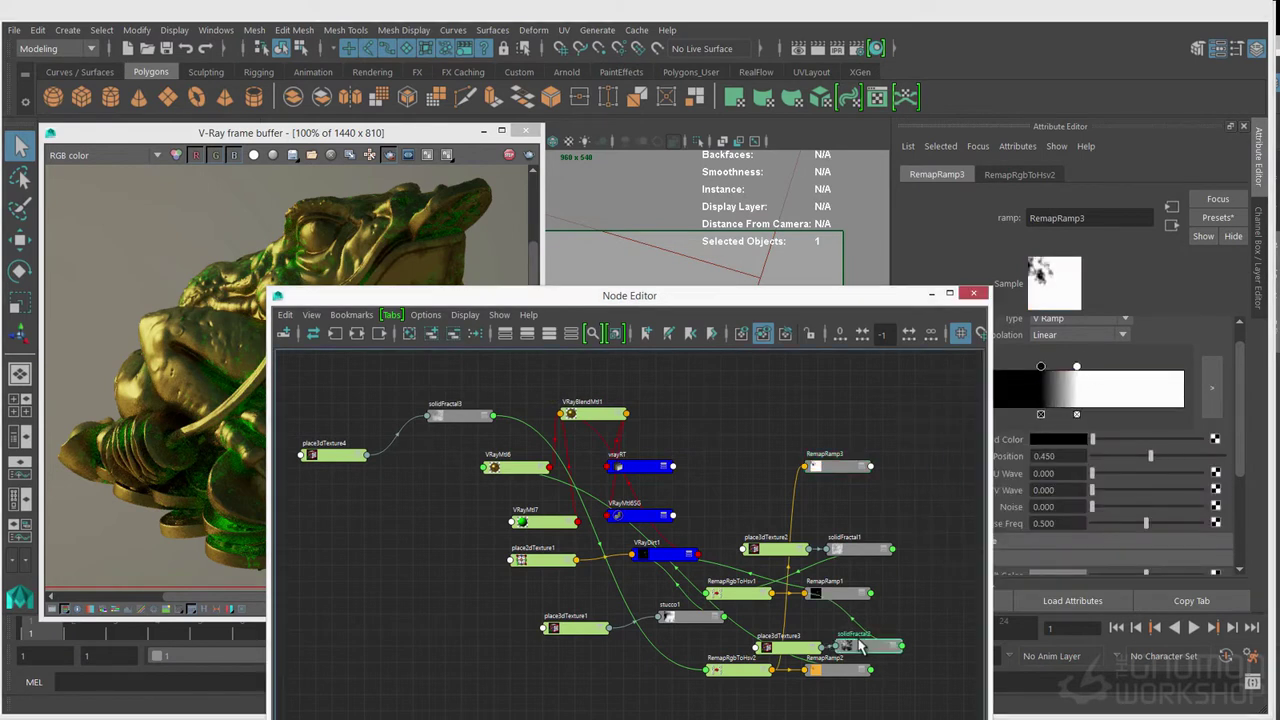
{"action": "left_click_drag", "start_coordinate": [840, 594], "coordinate": [866, 581]}
{"action": "left_click_drag", "start_coordinate": [833, 673], "coordinate": [699, 719]}
{"action": "left_click_drag", "start_coordinate": [844, 468], "coordinate": [825, 468]}
Connect RemapRamp3 to VRayMtl6's bump map and set the bump multiplier to 0.010
{"action": "left_click", "coordinate": [516, 467]}
{"action": "scroll", "coordinate": [1087, 532], "scroll_direction": "down", "scroll_amount": 5}
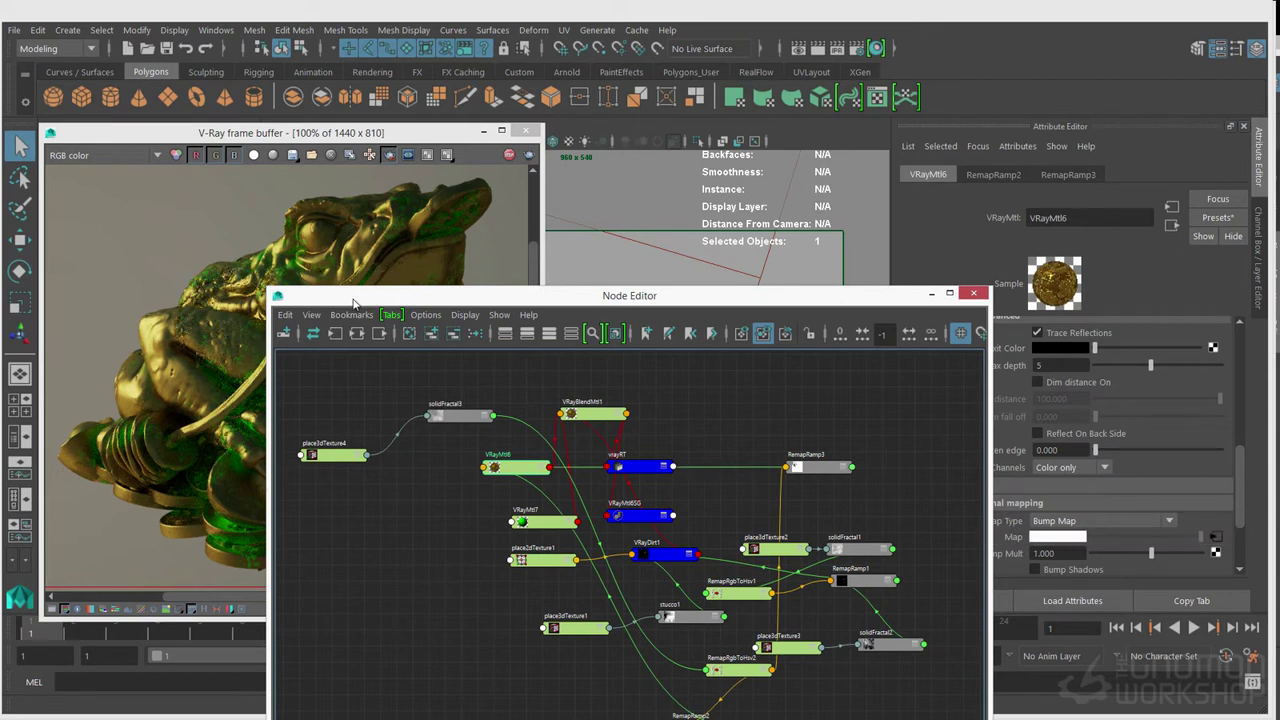
{"action": "left_click_drag", "start_coordinate": [353, 303], "coordinate": [316, 382]}
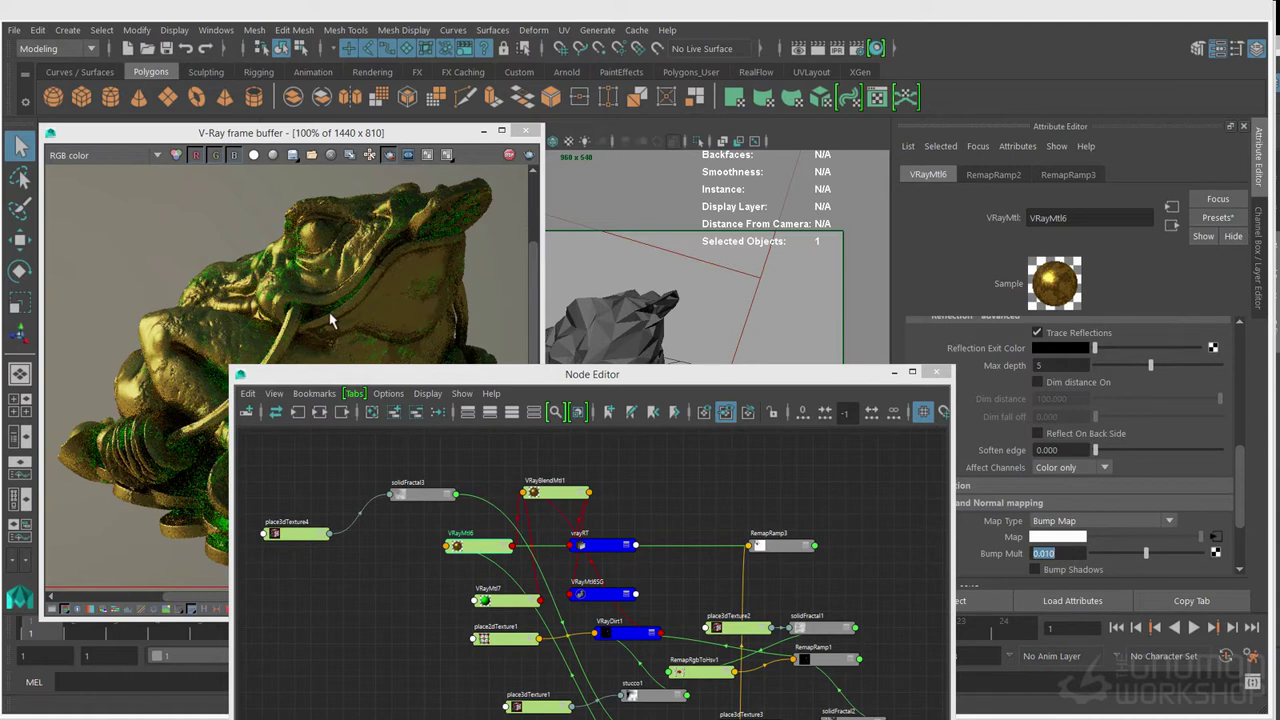
Set VRayMtl7's diffuse color to a dark gray-teal with HSV 178.909, 0.109, 0.240
{"action": "left_click", "coordinate": [514, 601]}
{"action": "scroll", "coordinate": [1057, 502], "scroll_direction": "up", "scroll_amount": 7}
{"action": "left_click", "coordinate": [1066, 362]}
{"action": "left_click", "coordinate": [1053, 364]}
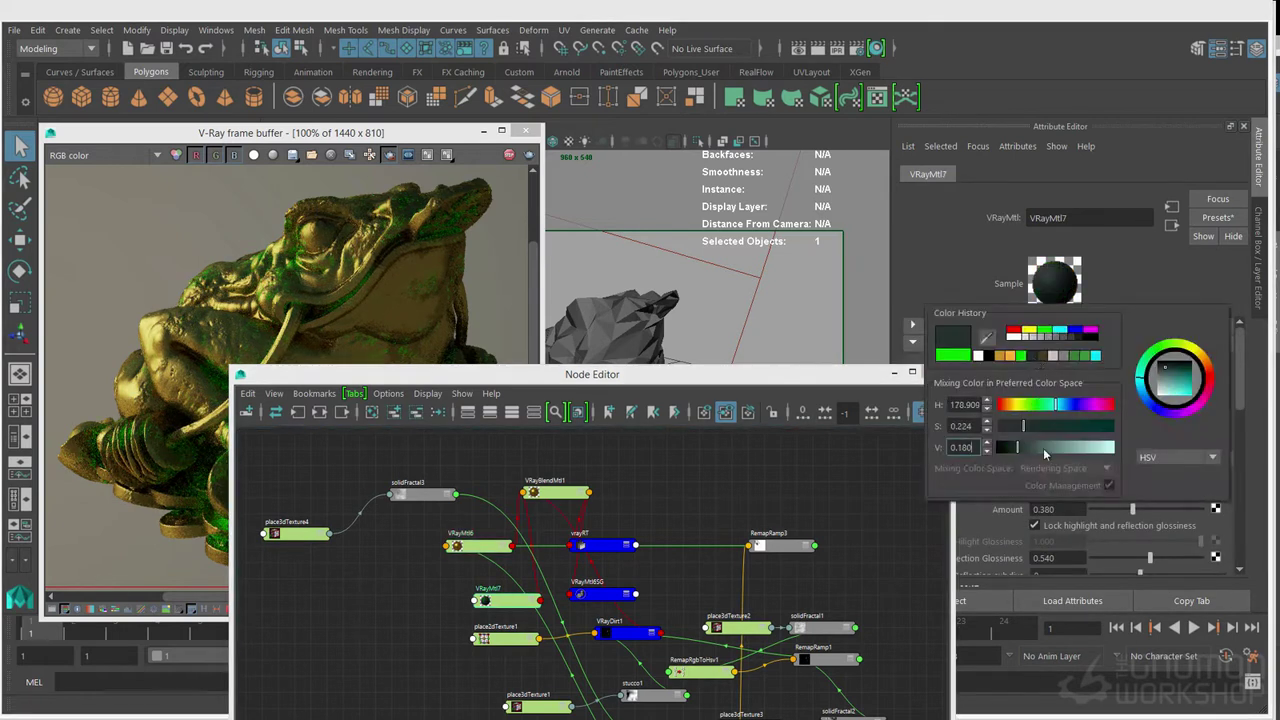
{"action": "left_click", "coordinate": [1057, 360]}
{"action": "left_click_drag", "start_coordinate": [1018, 446], "coordinate": [1030, 447]}
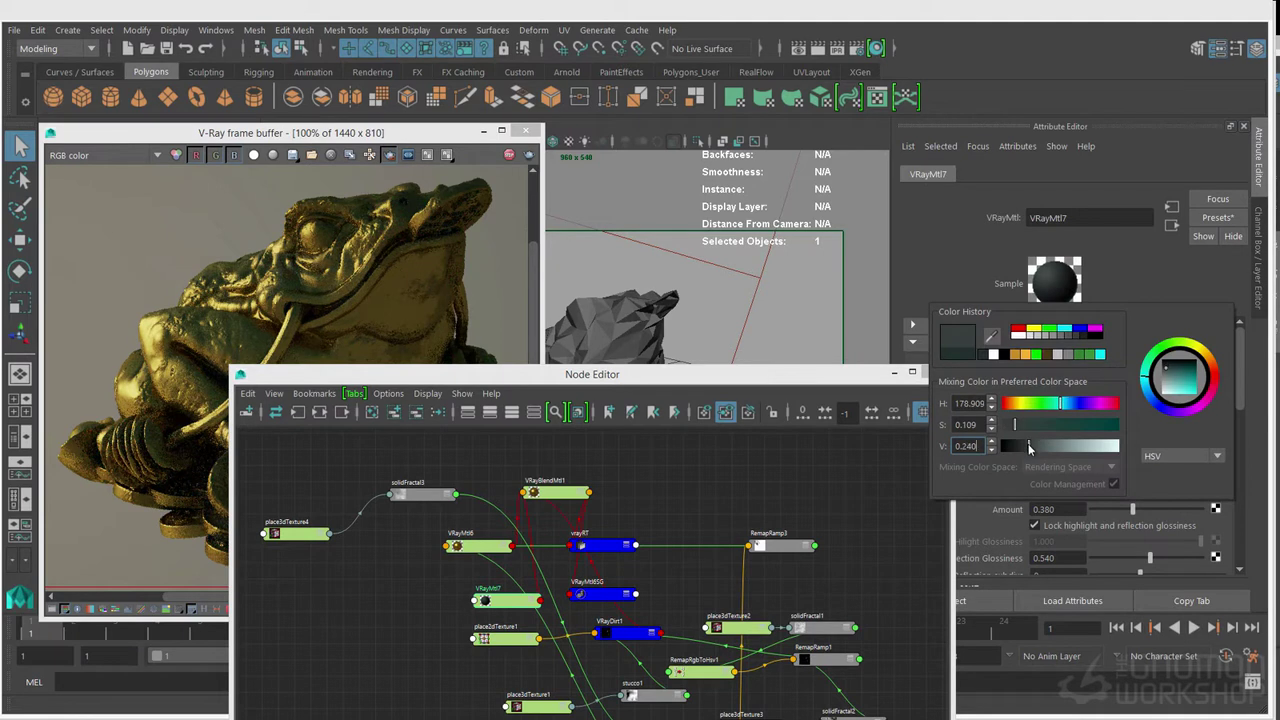
Darken VRayMtl7's reflection color to gray and set its roughness amount to about 0.129
{"action": "left_click_drag", "start_coordinate": [353, 376], "coordinate": [481, 545]}
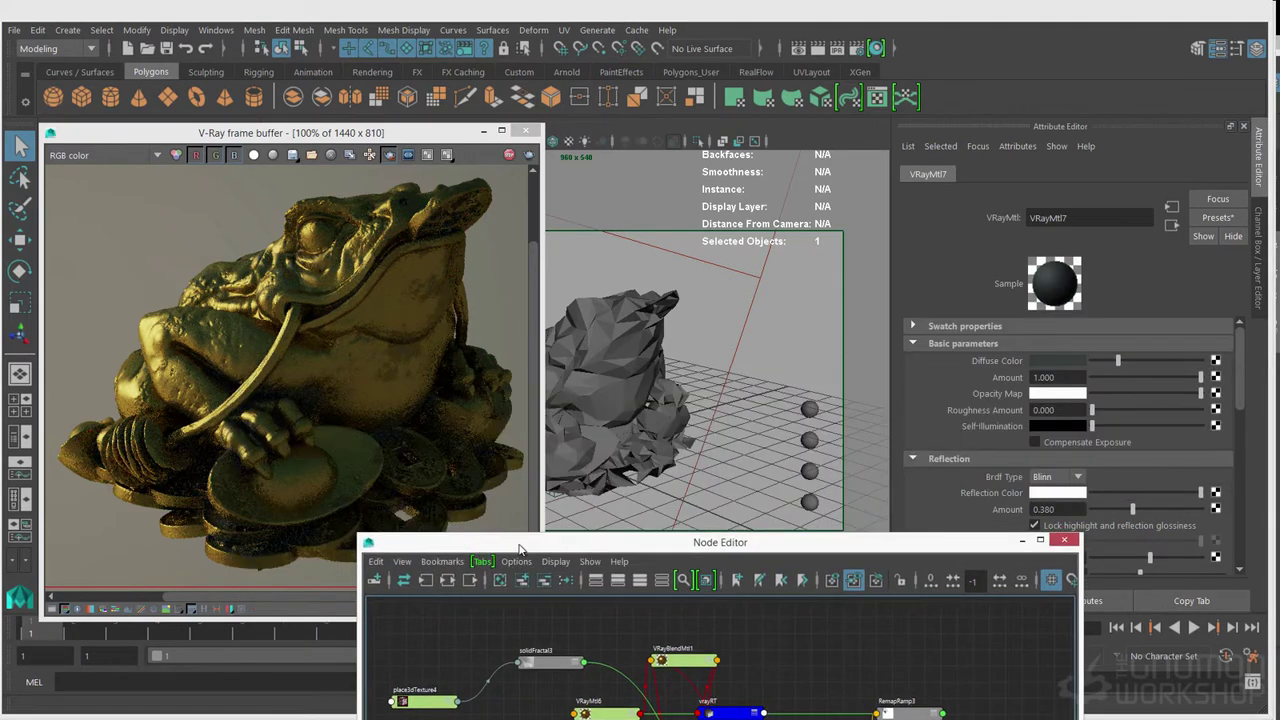
{"action": "left_click", "coordinate": [1096, 493]}
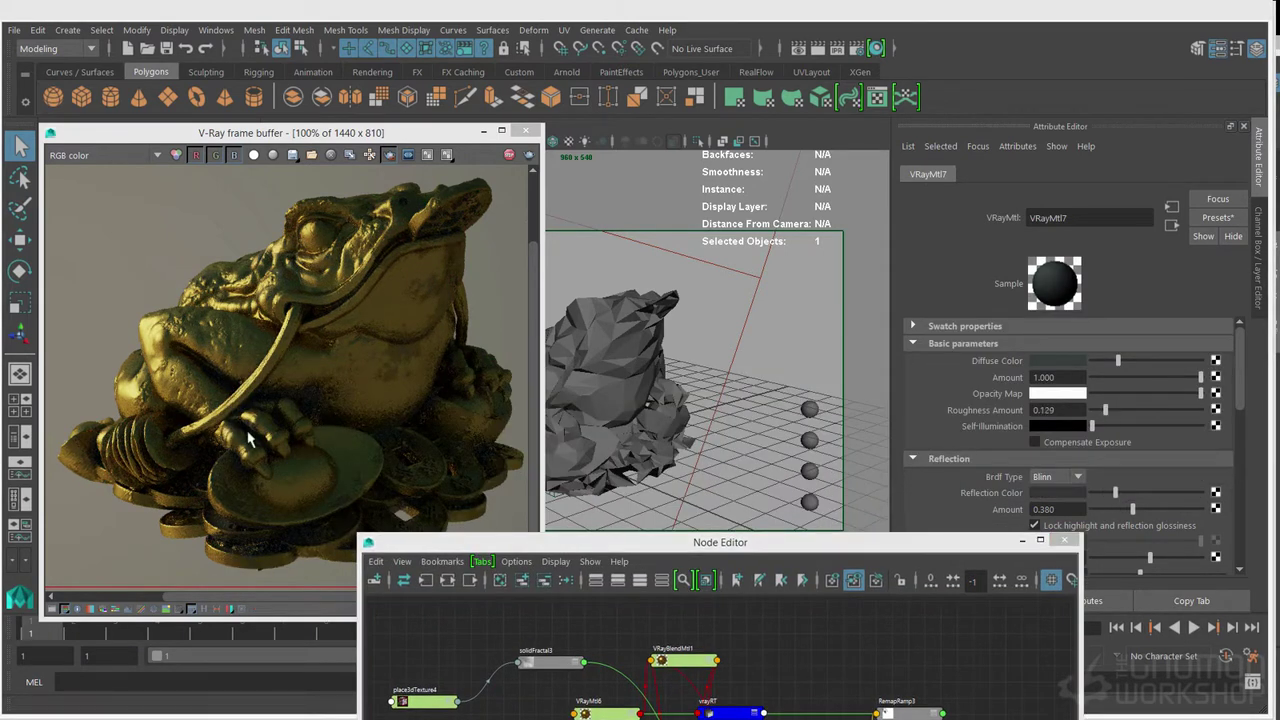
{"action": "left_click_drag", "start_coordinate": [871, 547], "coordinate": [670, 345]}
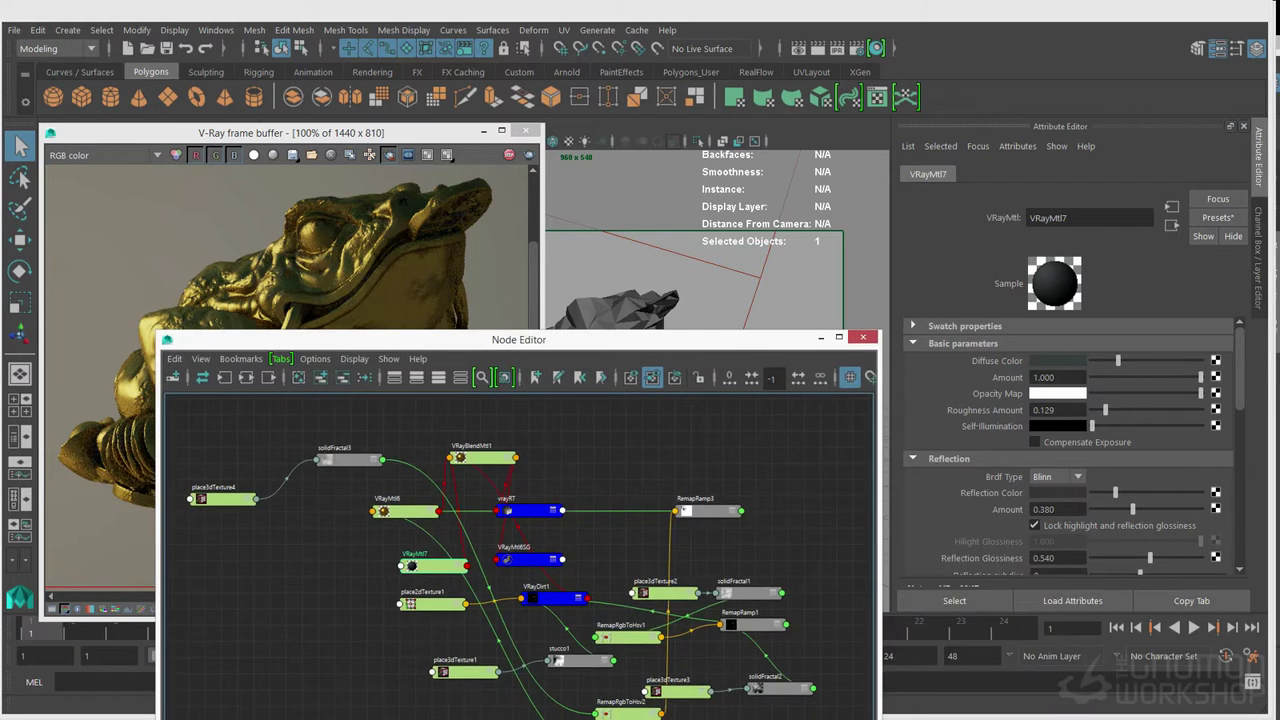
Add a VRayBumpMtl node to the frog's shader network and rearrange VRayBlendMtl1 near it
{"action": "left_click", "coordinate": [407, 512]}
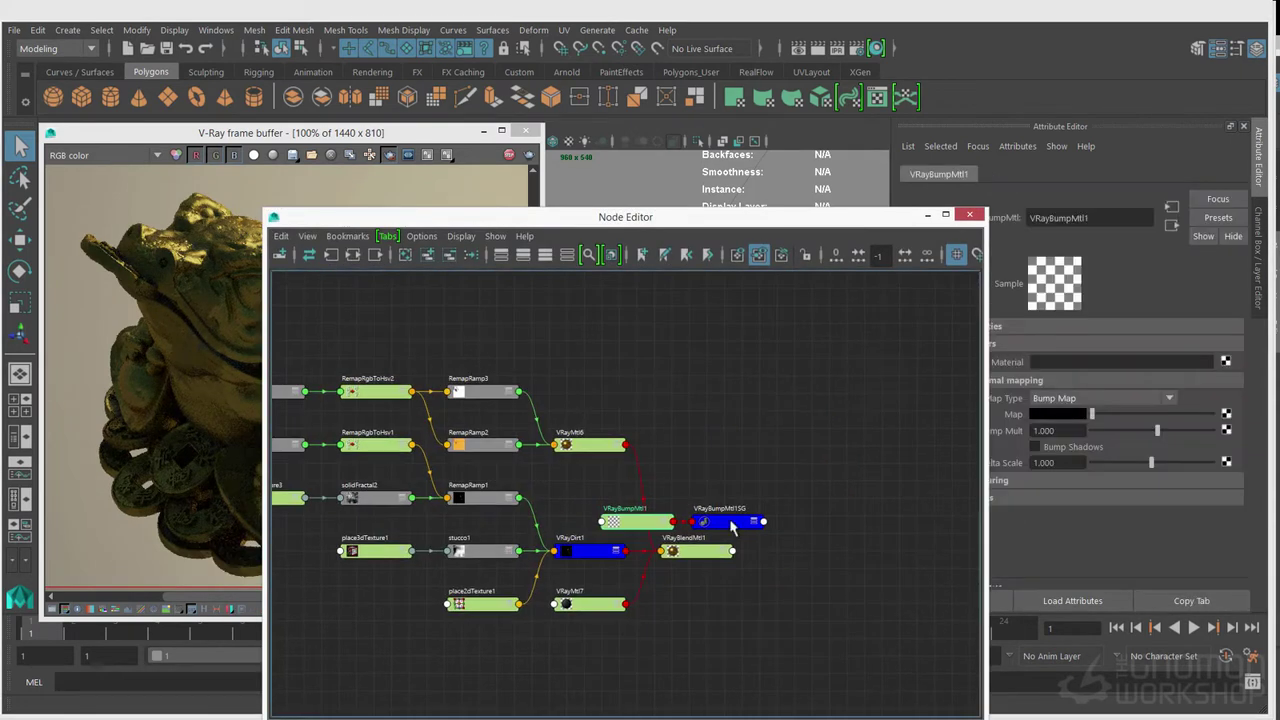
{"action": "scroll", "coordinate": [770, 565], "scroll_direction": "up", "scroll_amount": 3}
{"action": "left_click_drag", "start_coordinate": [915, 572], "coordinate": [729, 566]}
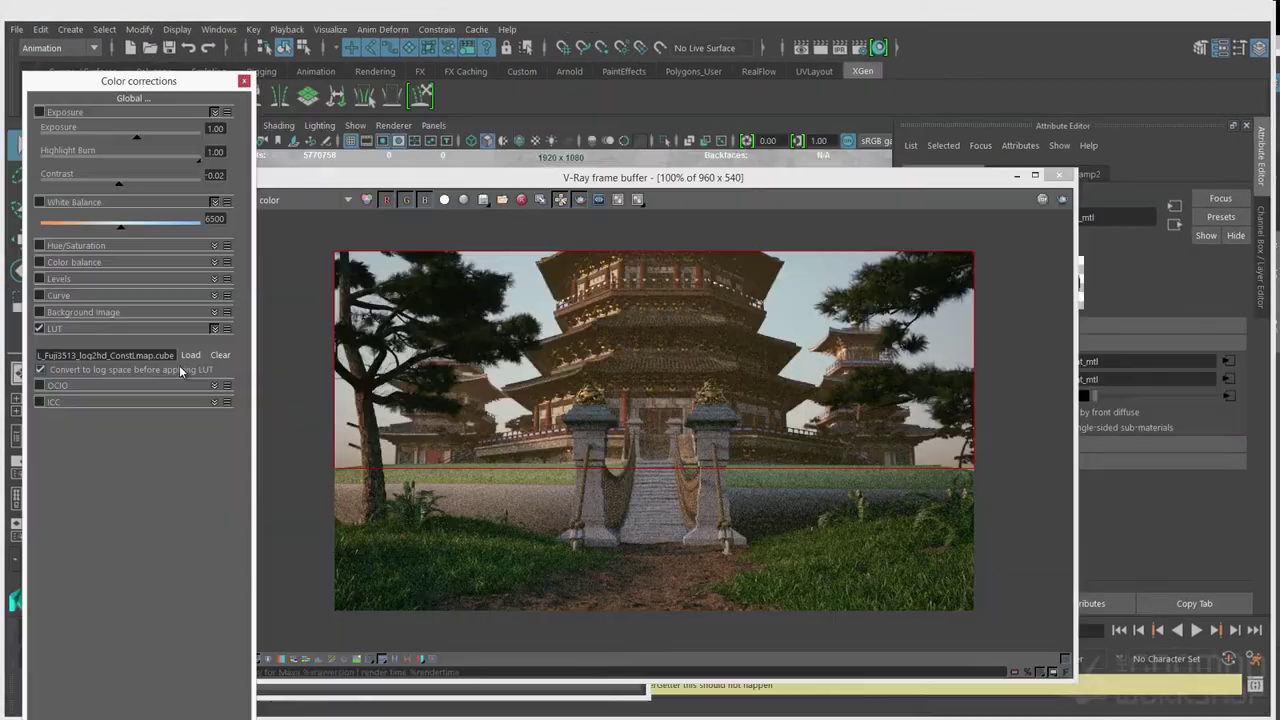
Move the temple render aside and open the Node Editor on the pine needle material network
{"action": "left_click_drag", "start_coordinate": [607, 182], "coordinate": [595, 190]}
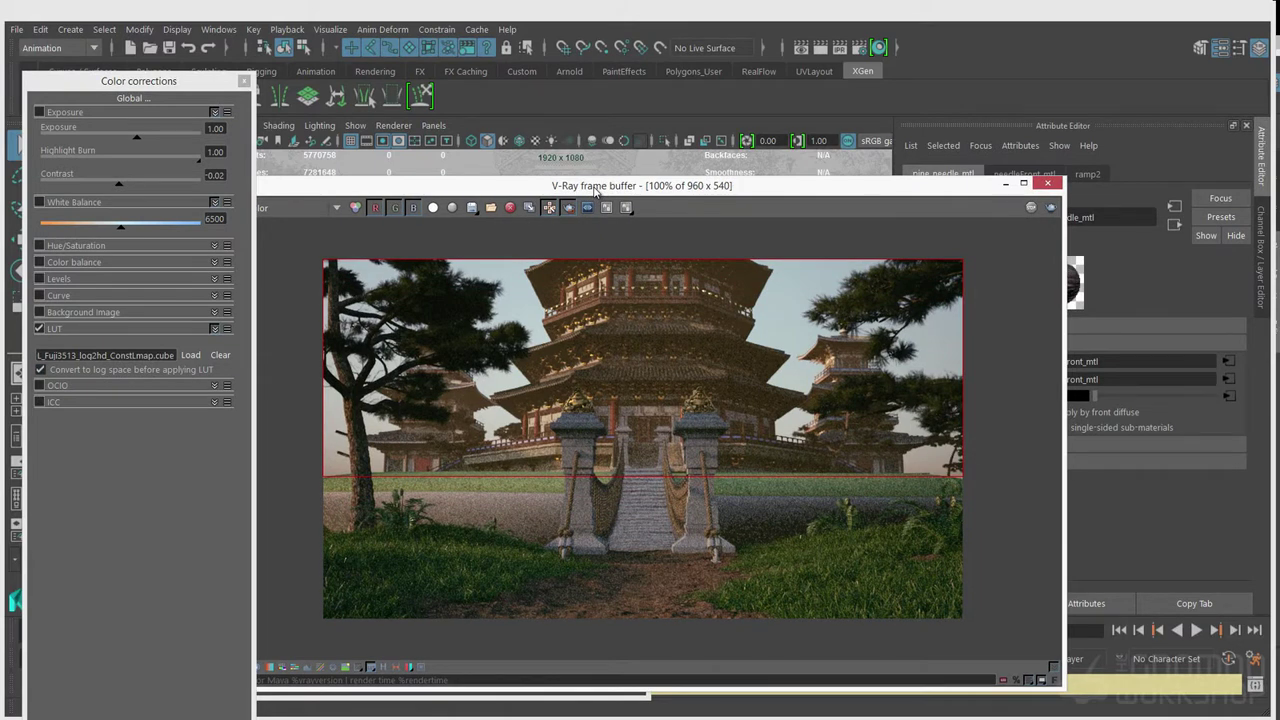
{"action": "left_click", "coordinate": [212, 33]}
{"action": "left_click", "coordinate": [297, 185]}
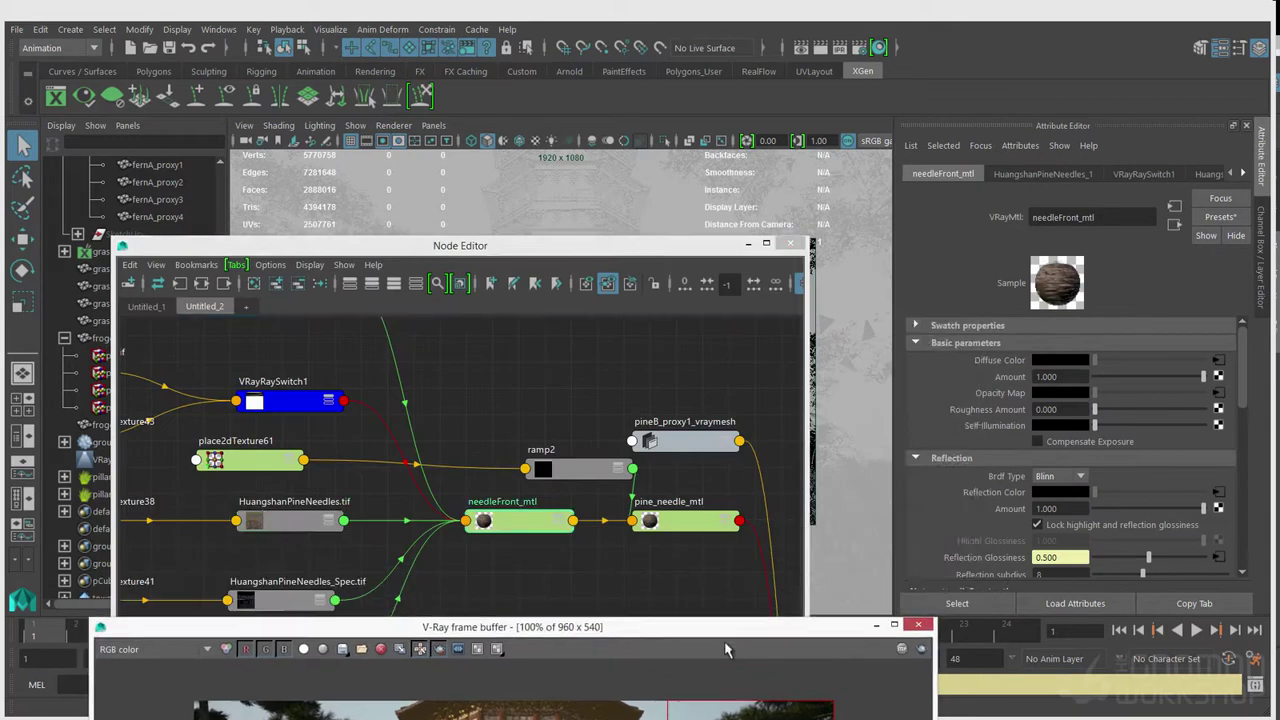
{"action": "left_click", "coordinate": [288, 528]}
Duplicate ramp2 and place the copy below pine_needle_mtl, near the needle texture nodes
{"action": "left_click", "coordinate": [573, 482]}
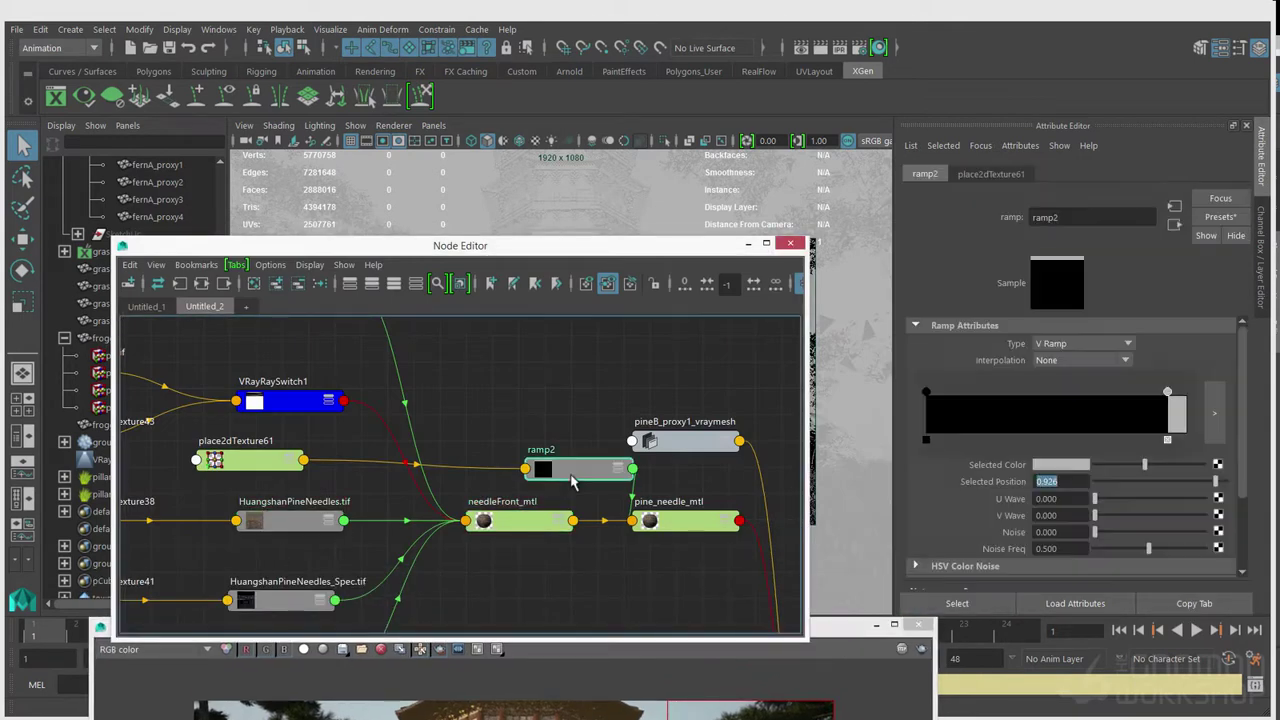
{"action": "key", "text": "ctrl+d"}
{"action": "scroll", "coordinate": [527, 487], "scroll_direction": "down", "scroll_amount": 5}
{"action": "middle_click_drag", "start_coordinate": [590, 622], "coordinate": [486, 397], "text": "alt"}
{"action": "middle_click_drag", "start_coordinate": [749, 589], "coordinate": [512, 380], "text": "alt"}
{"action": "left_click_drag", "start_coordinate": [468, 528], "coordinate": [335, 330]}
{"action": "middle_click_drag", "start_coordinate": [347, 338], "coordinate": [490, 521], "text": "alt"}
Change the duplicated ramp's light stop to a darker olive gray, entering 0.15 in the color picker
{"action": "scroll", "coordinate": [462, 514], "scroll_direction": "up", "scroll_amount": 2}
{"action": "left_click", "coordinate": [1167, 392]}
{"action": "left_click", "coordinate": [1061, 465]}
{"action": "double_click", "coordinate": [990, 545]}
{"action": "type", "text": "0.15"}
{"action": "key", "text": "Return"}
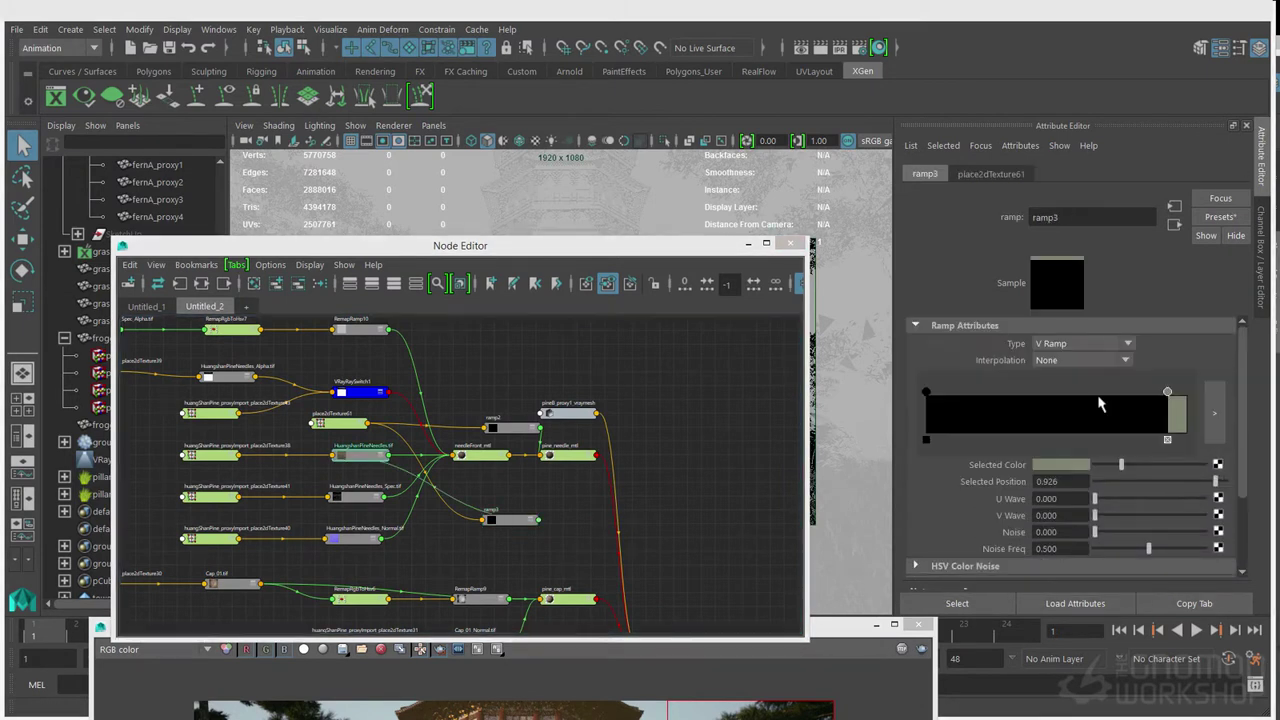
Tune ramp3's light stop to a darker green, re-rendering the region around the left pine tree
{"action": "left_click", "coordinate": [1062, 464]}
{"action": "key", "text": "Return"}
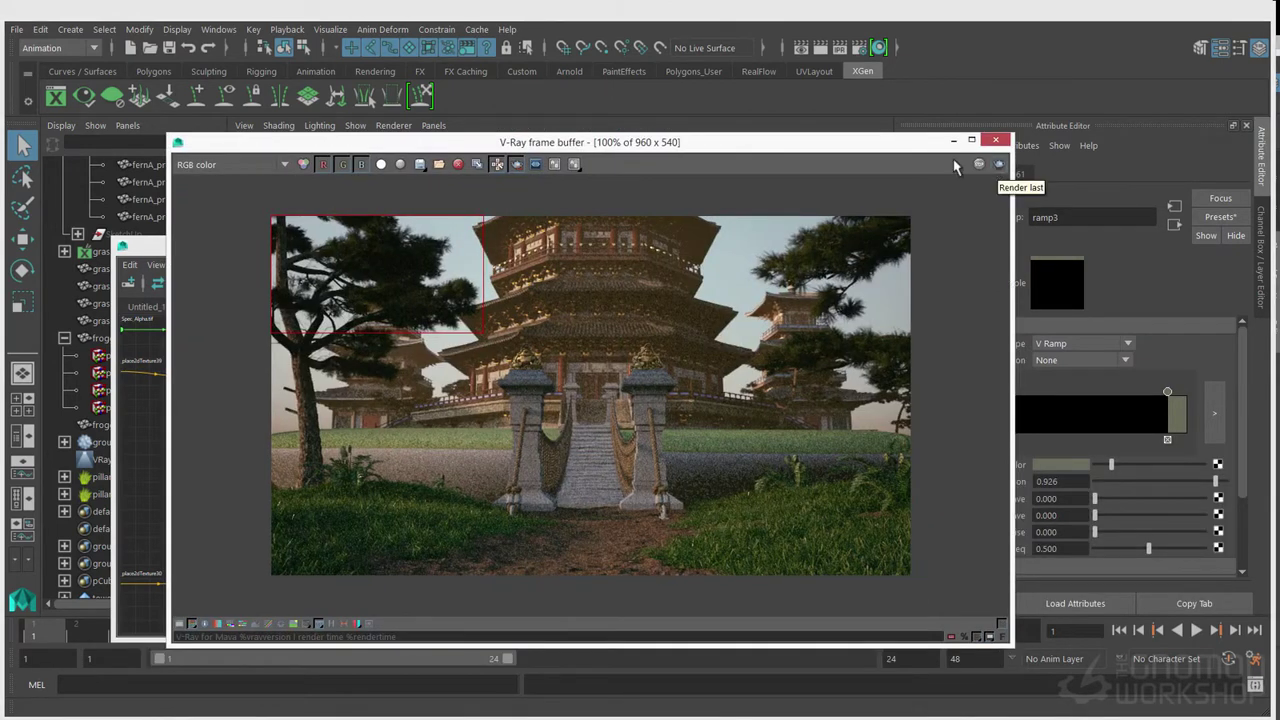
{"action": "left_click", "coordinate": [998, 164]}
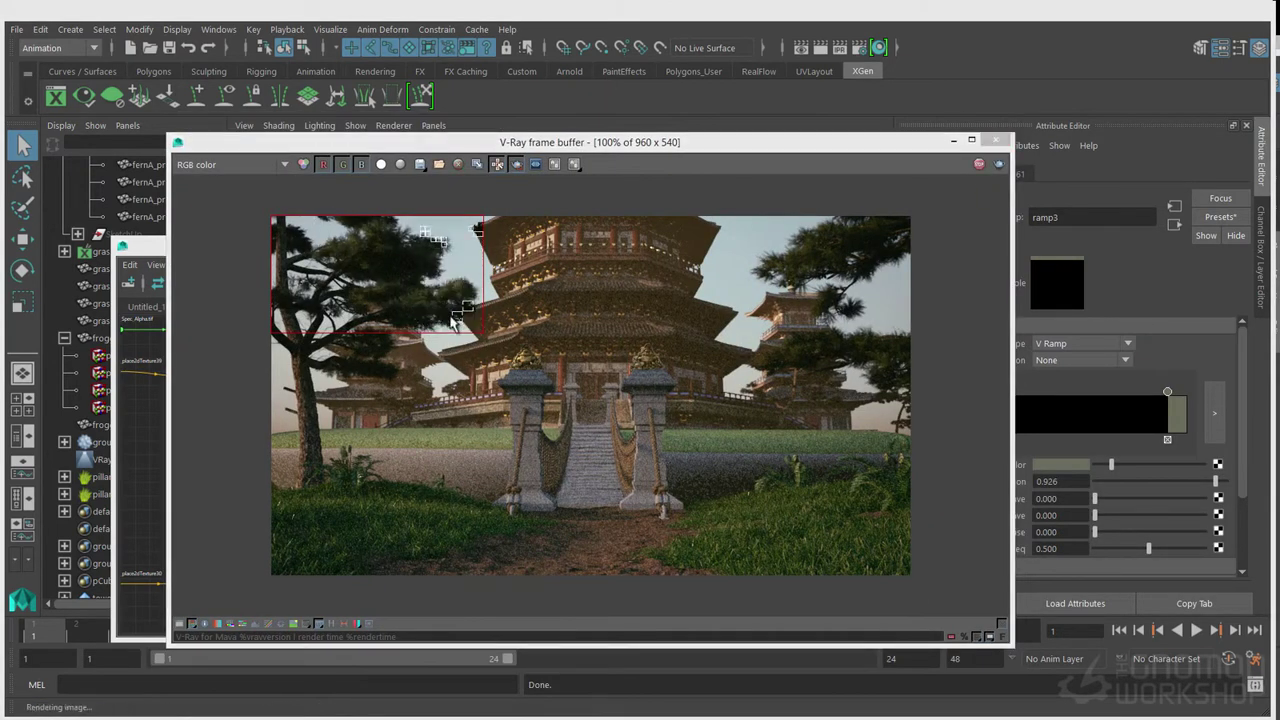
{"action": "left_click", "coordinate": [1061, 464]}
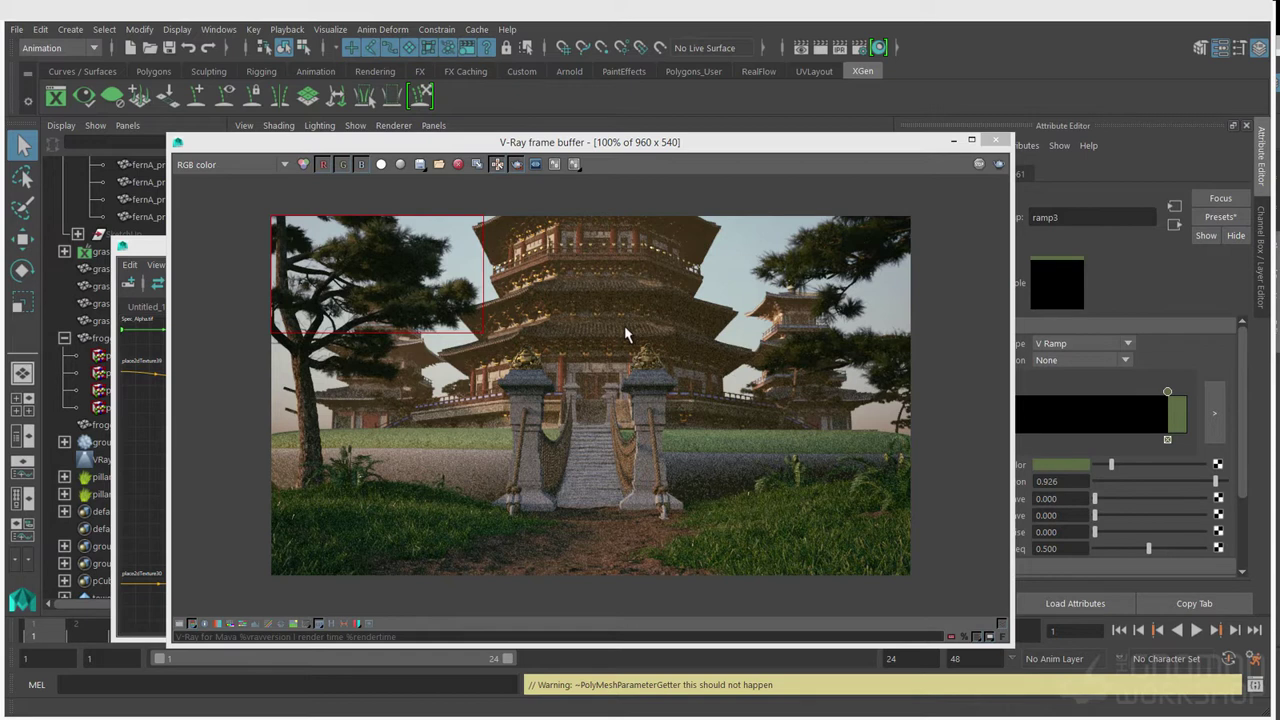
Move the V-Ray frame buffer aside and create a V-Ray rect light in the scene
{"action": "left_click_drag", "start_coordinate": [580, 144], "coordinate": [587, 149]}
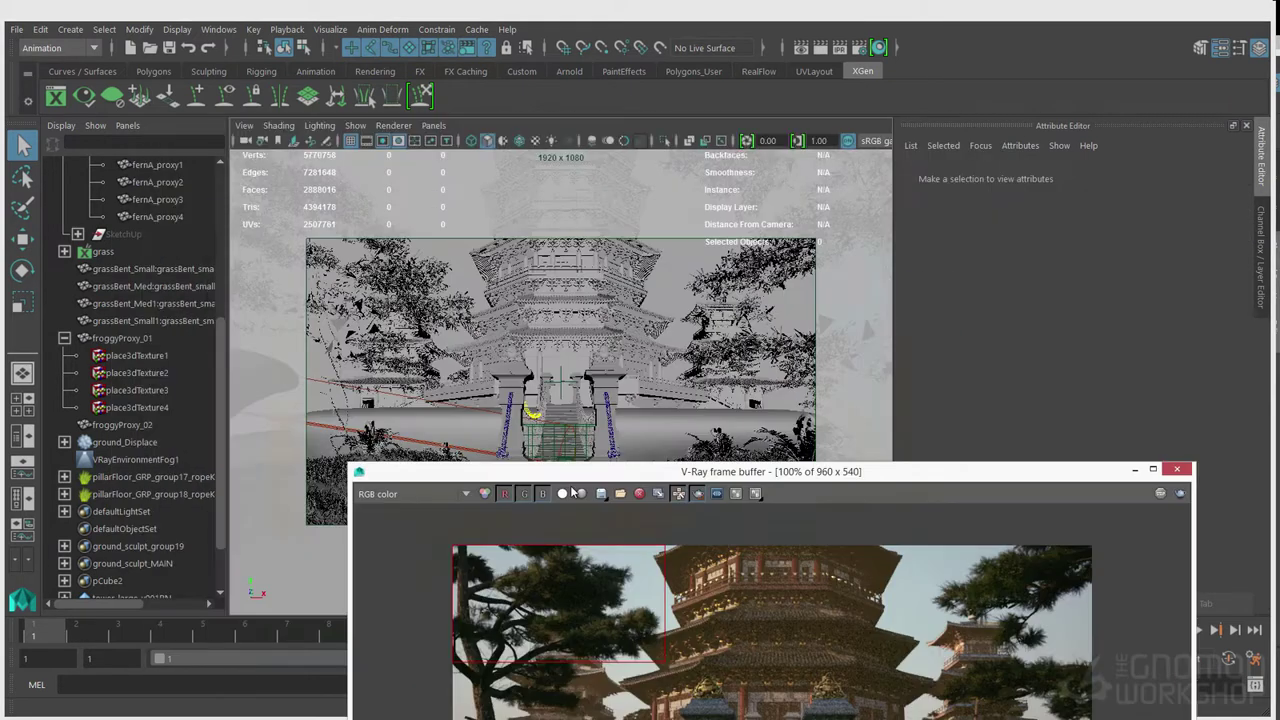
{"action": "left_click", "coordinate": [70, 29]}
{"action": "mouse_move", "coordinate": [114, 123]}
{"action": "left_click", "coordinate": [320, 258]}
{"action": "key", "text": "w"}
{"action": "left_click_drag", "start_coordinate": [457, 249], "coordinate": [371, 371], "text": "alt"}
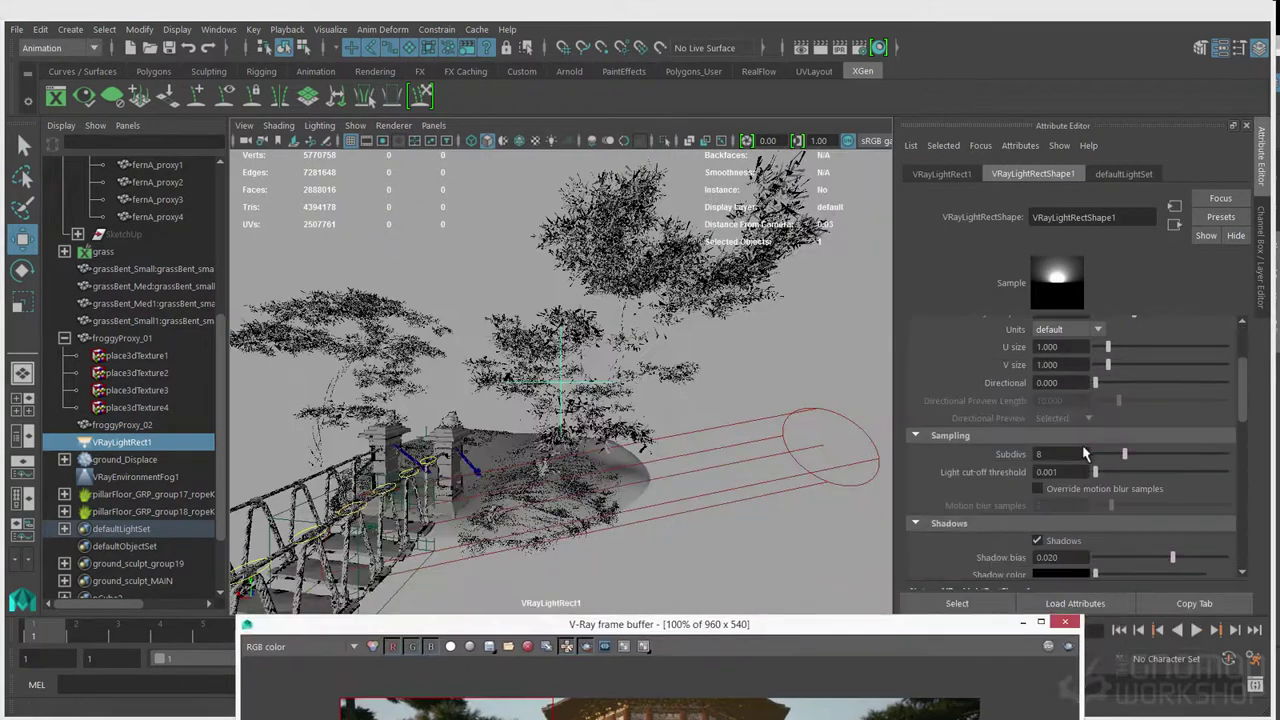
Set the rect light's directional value to about 0.703 and position the light beside the rope bridge
{"action": "scroll", "coordinate": [1086, 454], "scroll_direction": "up", "scroll_amount": 2}
{"action": "left_click_drag", "start_coordinate": [1096, 463], "coordinate": [1187, 463]}
{"action": "left_click_drag", "start_coordinate": [778, 507], "coordinate": [767, 450], "text": "alt"}
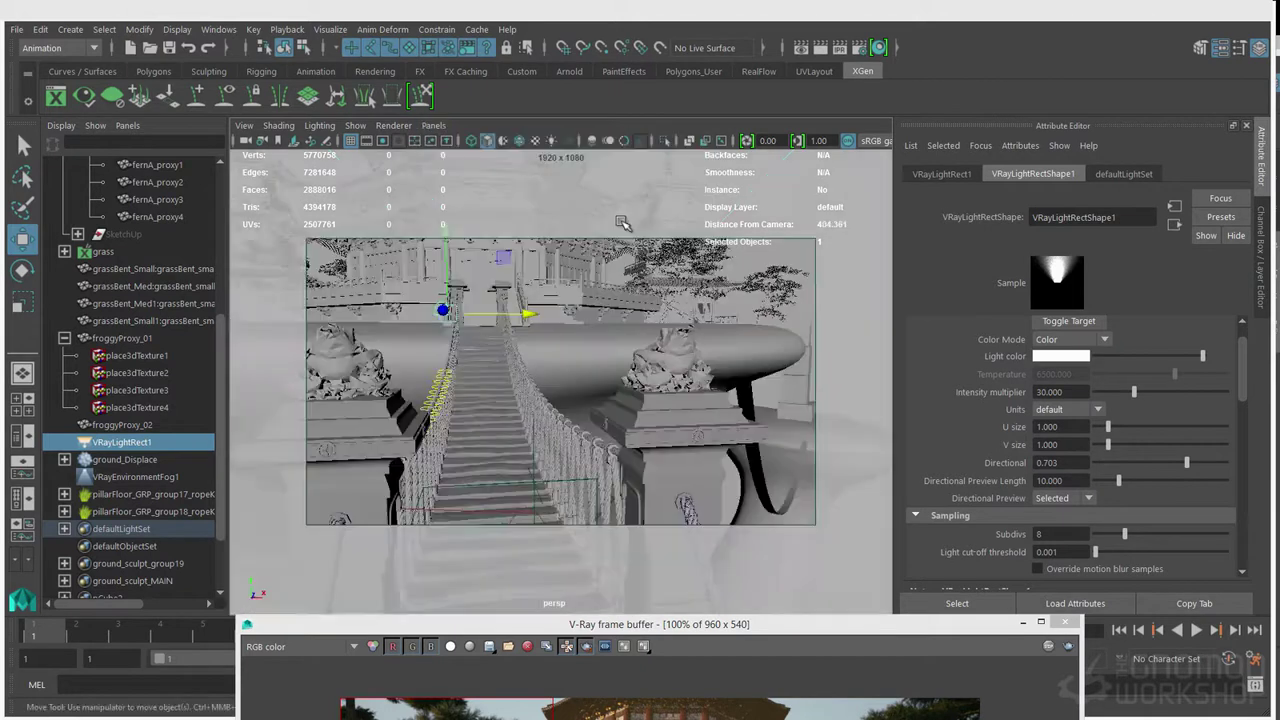
{"action": "left_click_drag", "start_coordinate": [622, 222], "coordinate": [578, 344], "text": "alt"}
{"action": "key", "text": "r"}
{"action": "key", "text": "w"}
{"action": "scroll", "coordinate": [1074, 459], "scroll_direction": "down", "scroll_amount": 5}
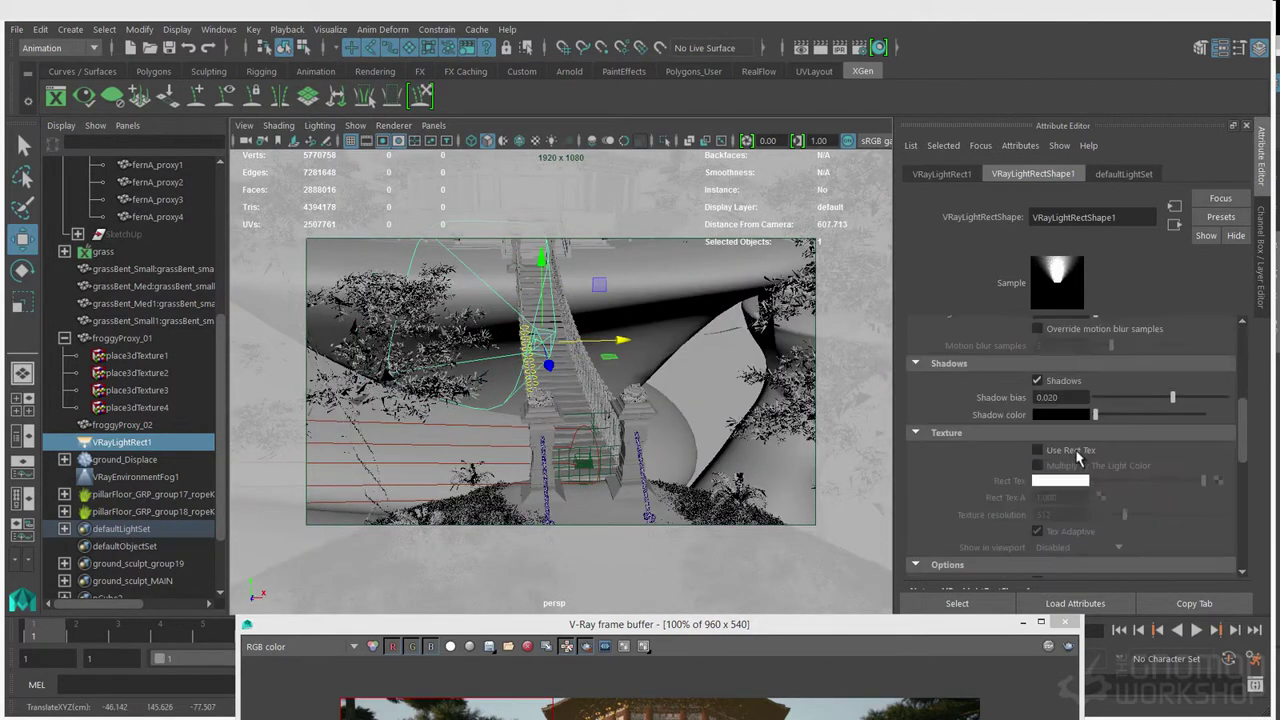
Select both frog proxies together with the bridge pillars and their emblems, extending the selection up to the pillar groups
{"action": "key", "text": "q"}
{"action": "left_click", "coordinate": [533, 405], "text": "shift"}
{"action": "left_click", "coordinate": [632, 411], "text": "shift"}
{"action": "left_click", "coordinate": [432, 385], "text": "shift"}
{"action": "left_click", "coordinate": [551, 345]}
{"action": "scroll", "coordinate": [1077, 405], "scroll_direction": "up", "scroll_amount": 4}
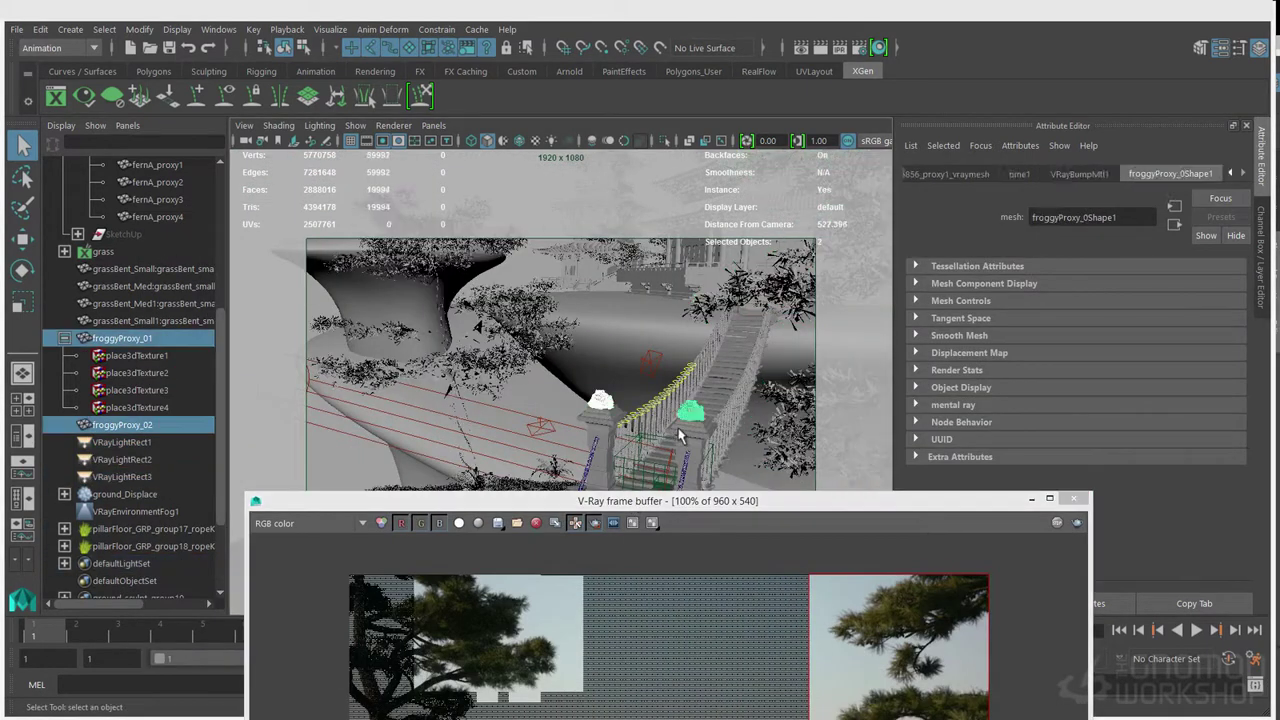
{"action": "left_click", "coordinate": [712, 448], "text": "shift"}
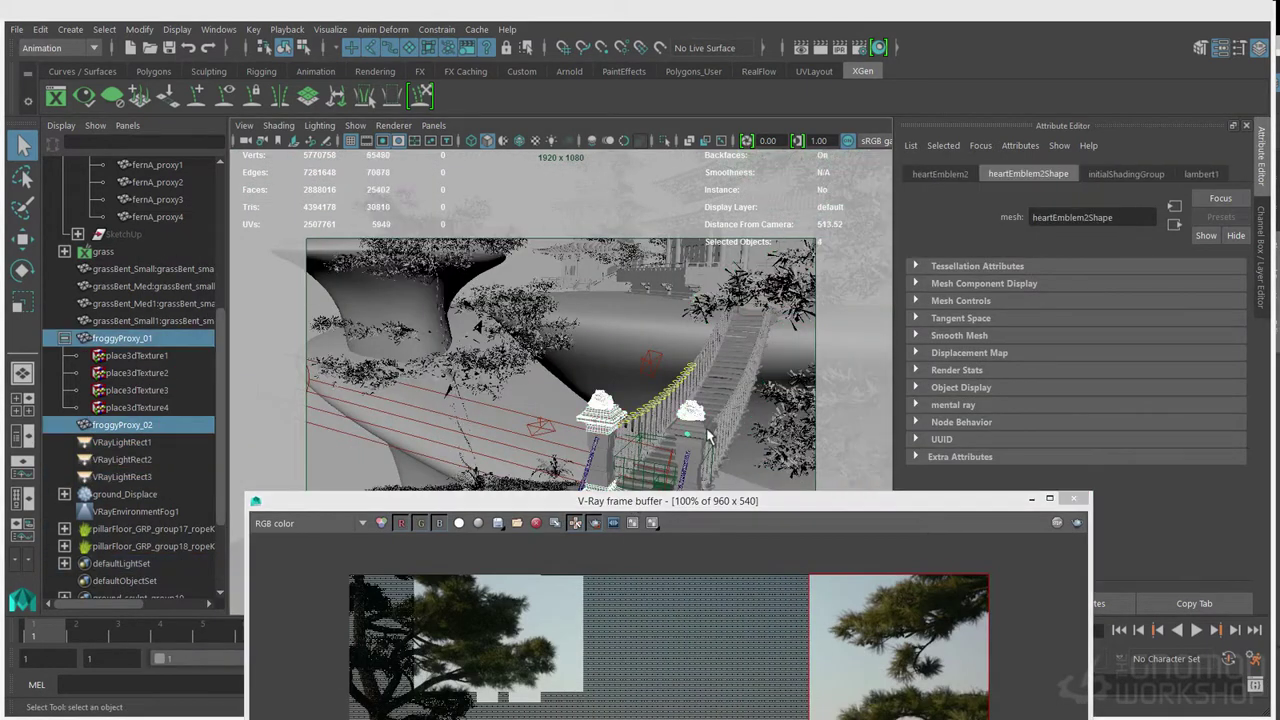
{"action": "left_click", "coordinate": [702, 440], "text": "shift"}
{"action": "left_click", "coordinate": [602, 438], "text": "shift"}
{"action": "left_click", "coordinate": [691, 456], "text": "shift"}
{"action": "left_click", "coordinate": [691, 474], "text": "shift"}
{"action": "left_click", "coordinate": [602, 466], "text": "shift"}
{"action": "key", "text": "Up"}
{"action": "left_click_drag", "start_coordinate": [654, 457], "coordinate": [696, 376], "text": "alt"}
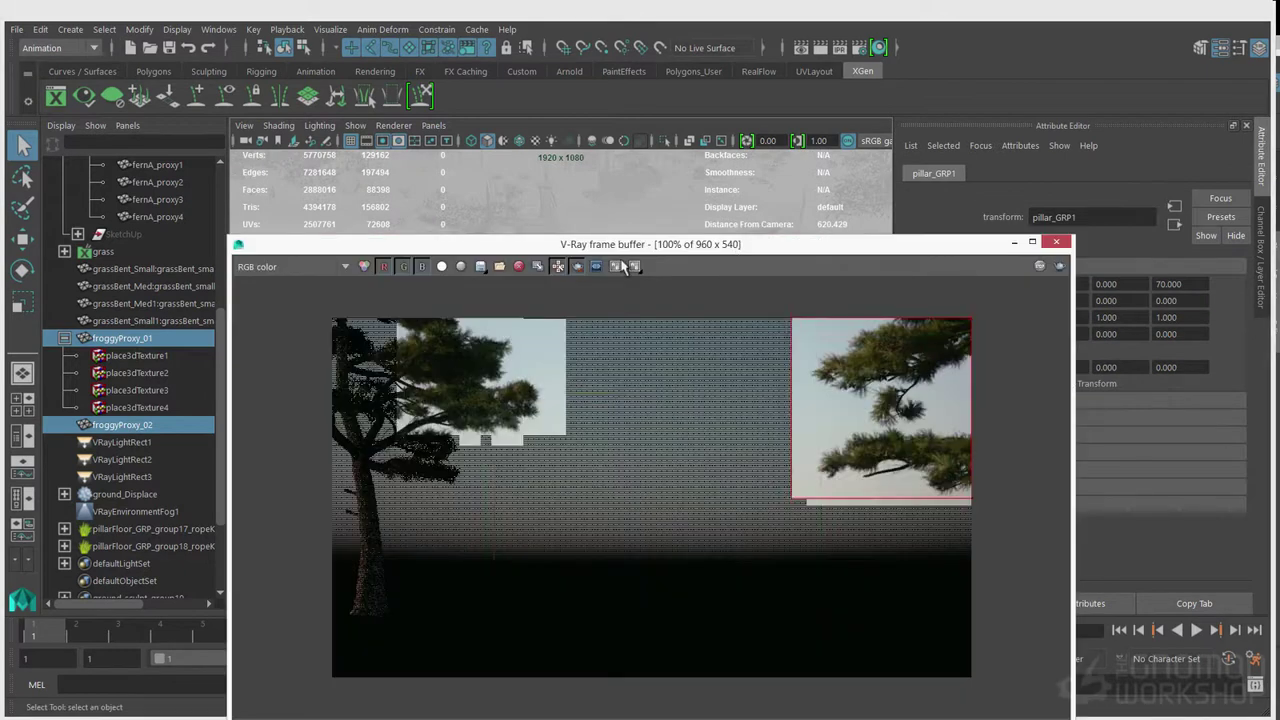
Draw a render region across the middle of the frame and open a value for editing in the V-Ray render settings
{"action": "left_click_drag", "start_coordinate": [822, 392], "coordinate": [494, 643]}
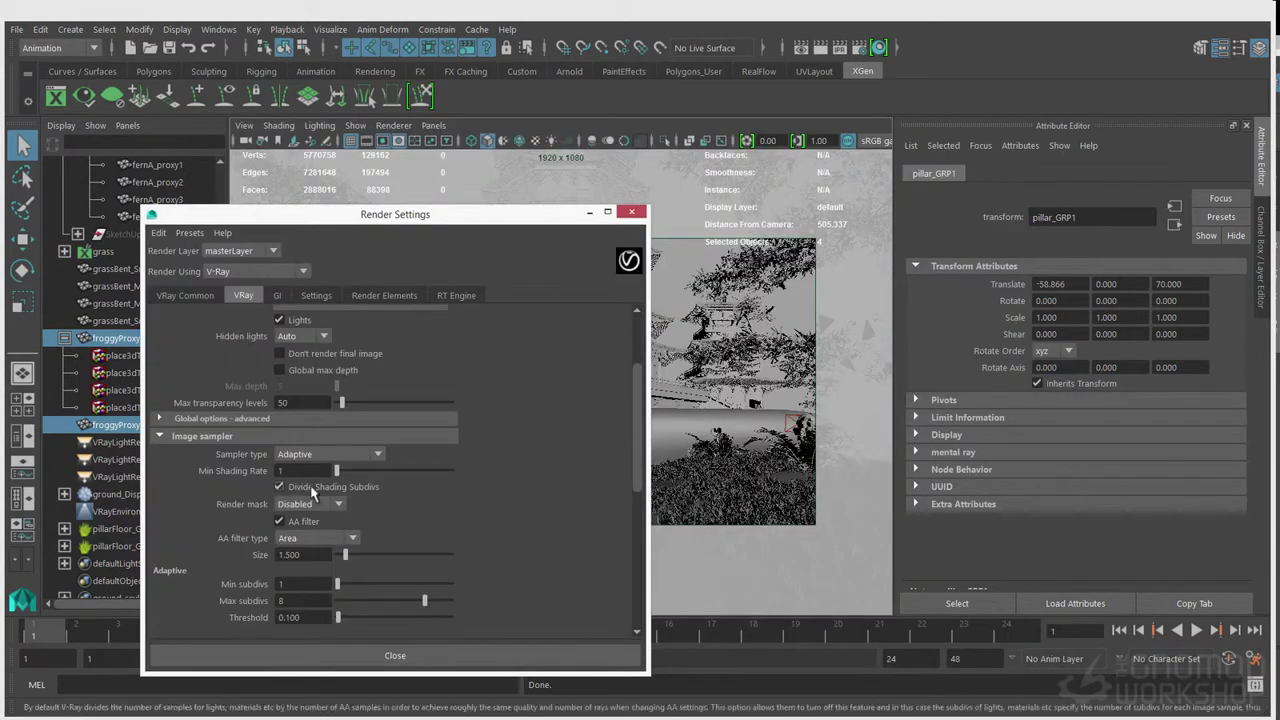
{"action": "scroll", "coordinate": [311, 421], "scroll_direction": "down", "scroll_amount": 6}
{"action": "double_click", "coordinate": [311, 421]}
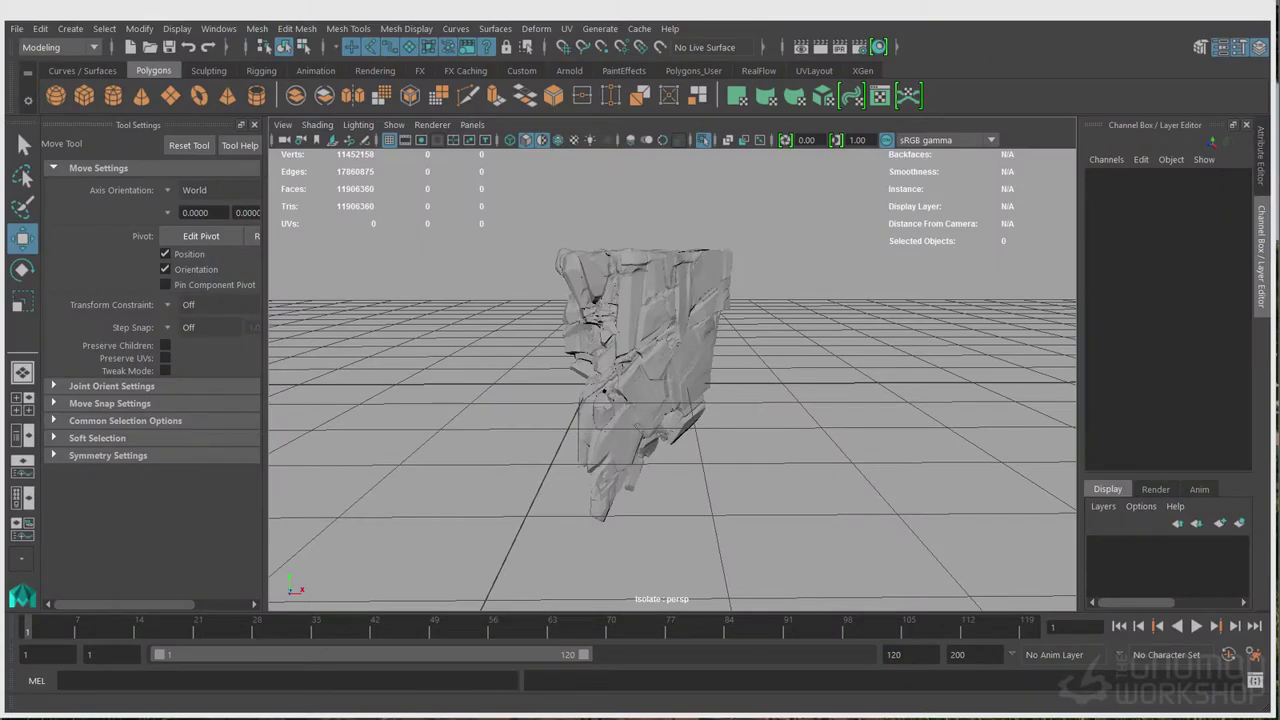
Export the sculpted cliff as a V-Ray proxy named cliff_A.vrmesh with 50000 preview faces
{"action": "type", "text": "cliff_A.vrmesh"}
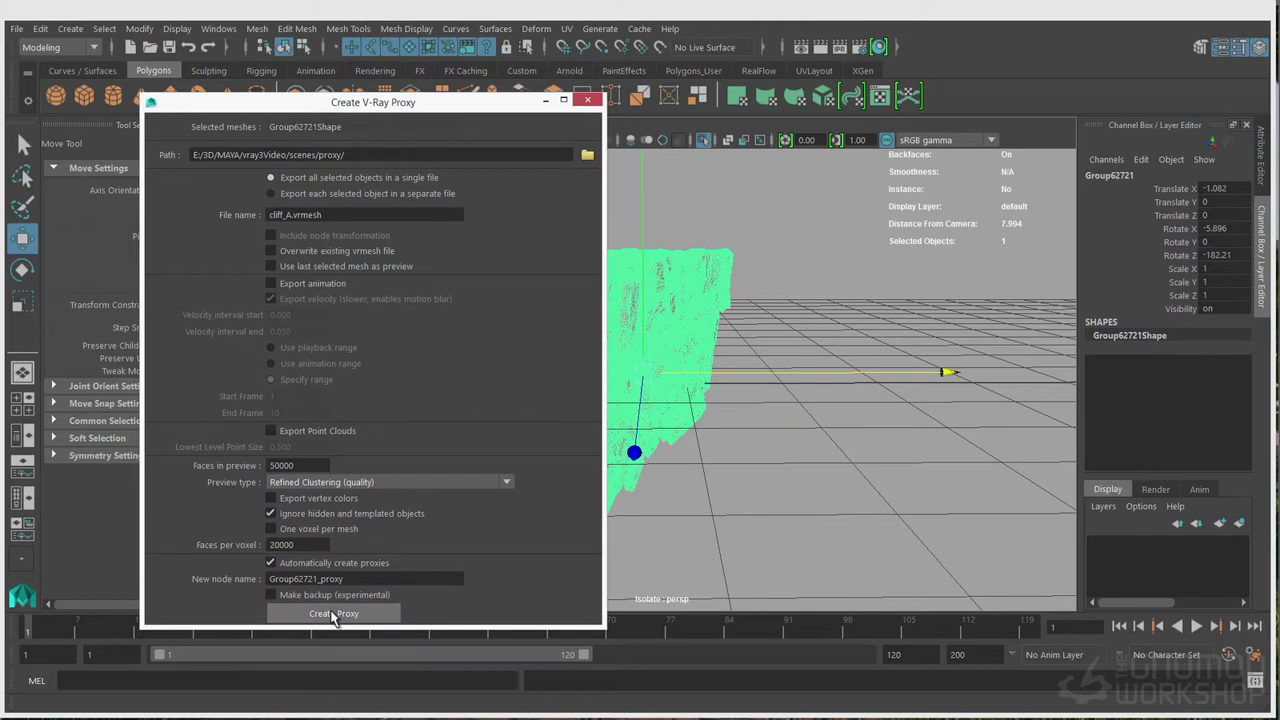
{"action": "left_click", "coordinate": [334, 613]}
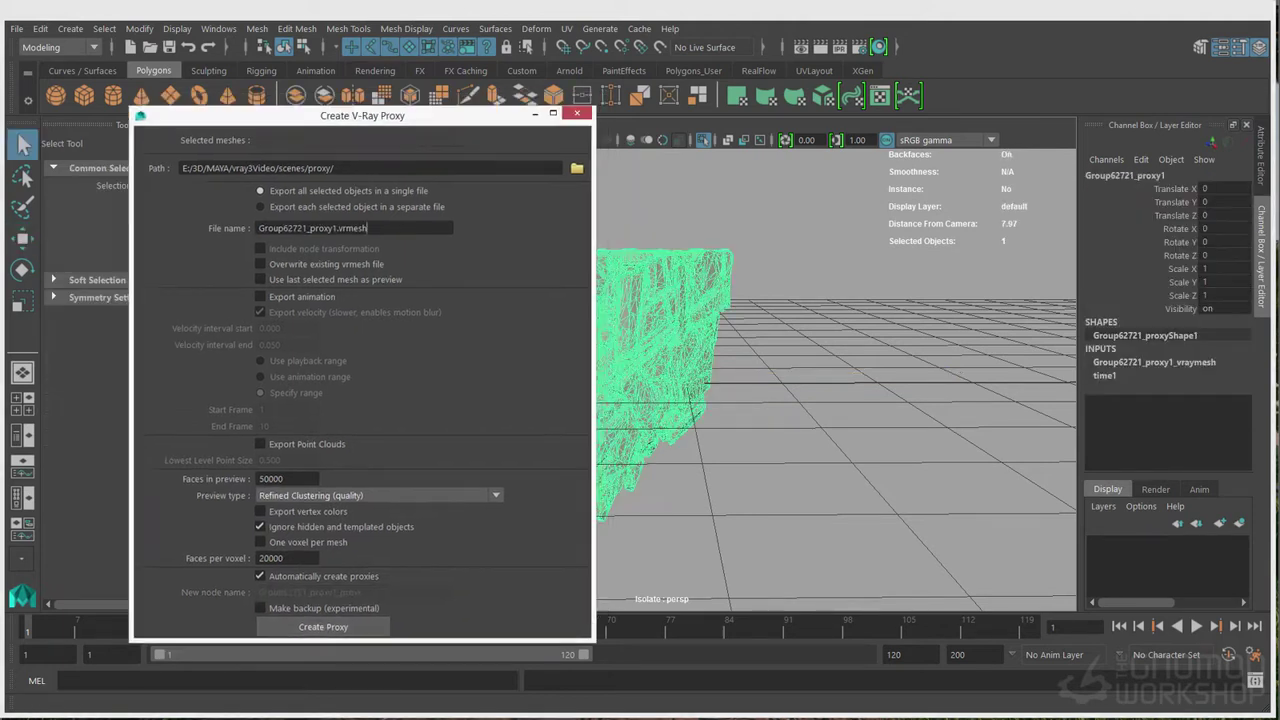
Select the remaining rock sculpts and shift them away from the cliff pieces
{"action": "left_click", "coordinate": [832, 420]}
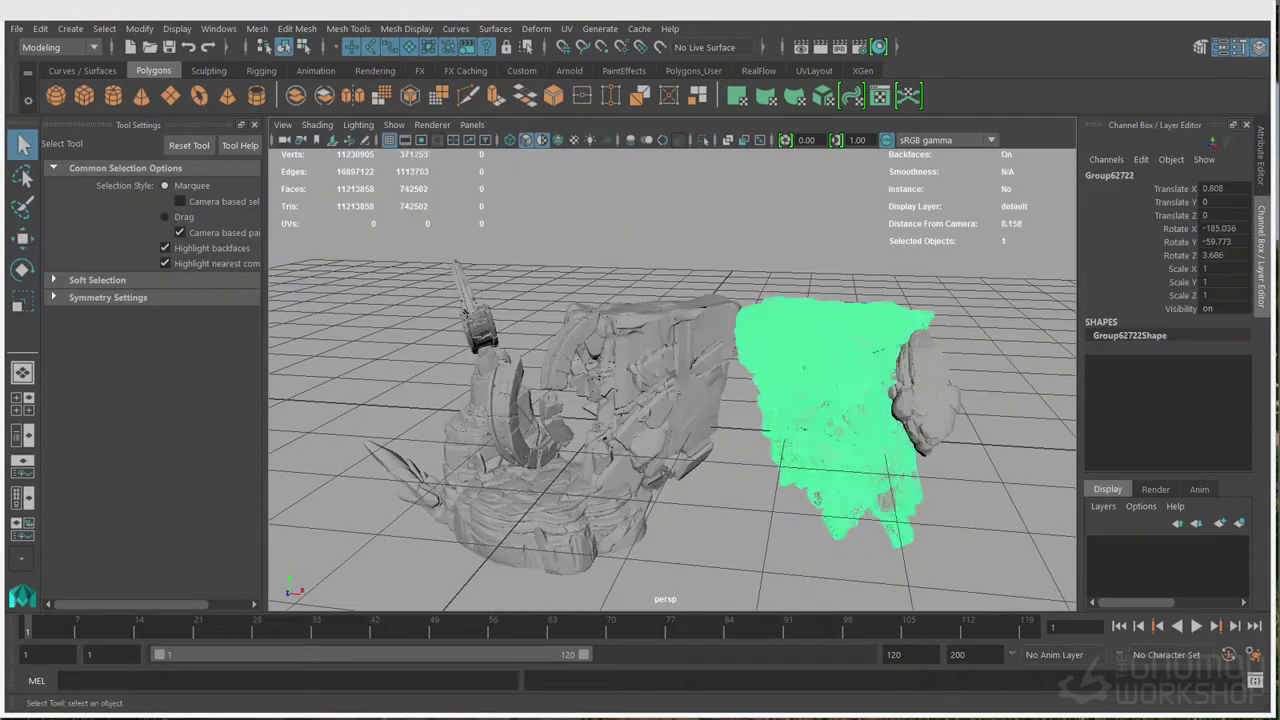
{"action": "left_click", "coordinate": [926, 393]}
{"action": "left_click", "coordinate": [549, 518]}
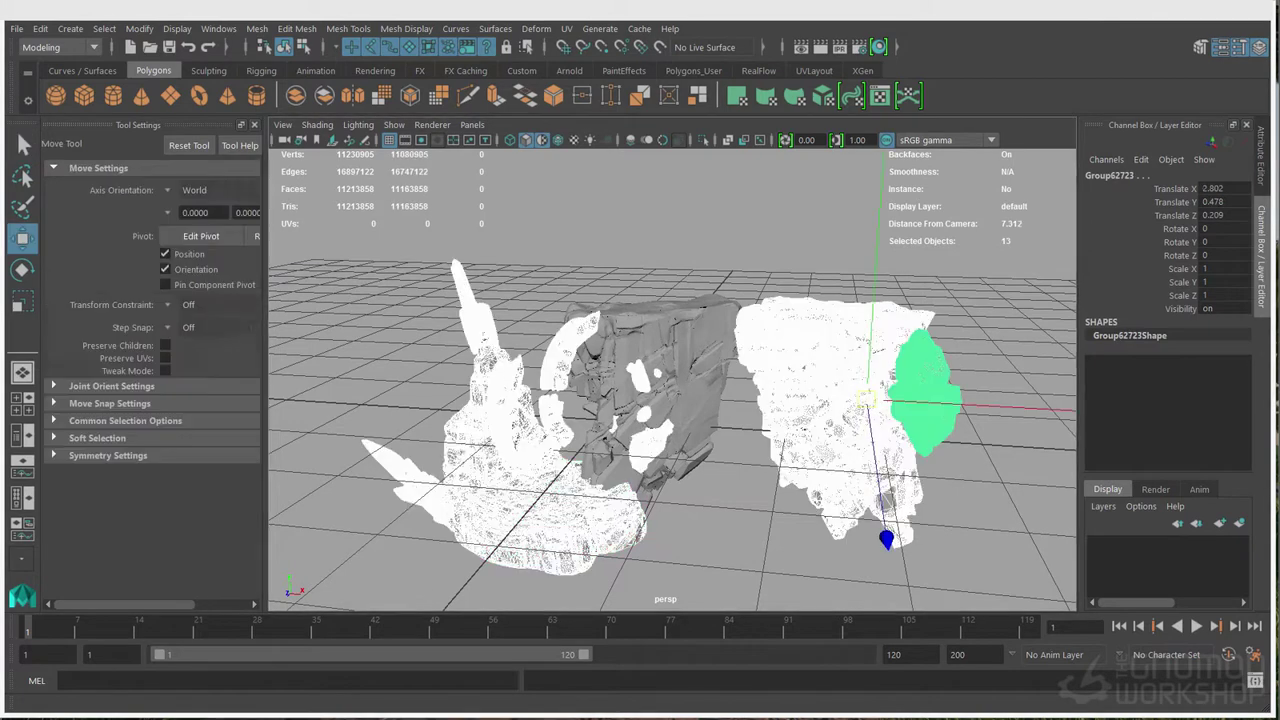
{"action": "left_click_drag", "start_coordinate": [1000, 406], "coordinate": [700, 394]}
{"action": "left_click", "coordinate": [850, 480]}
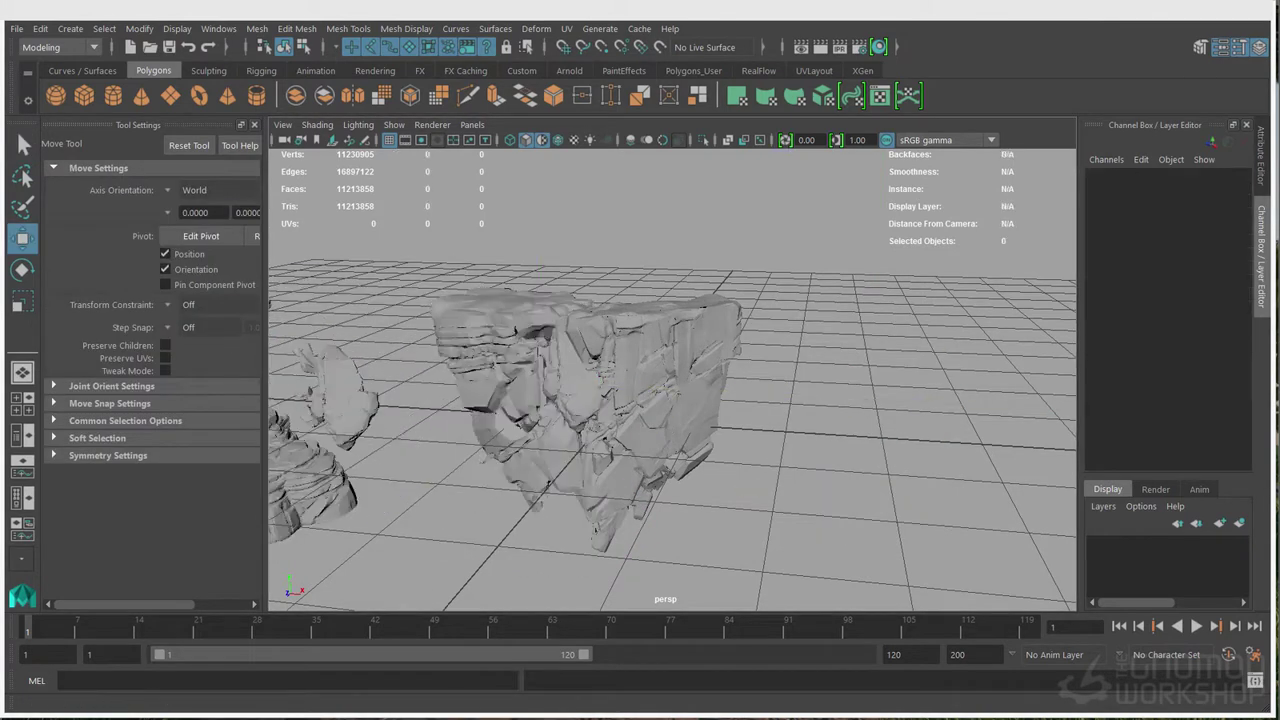
Export the boulder beside the cliff as a V-Ray proxy named boulder_A and hide it
{"action": "left_click_drag", "start_coordinate": [600, 420], "coordinate": [690, 400], "text": "alt"}
{"action": "key", "text": "q"}
{"action": "left_click", "coordinate": [540, 390]}
{"action": "left_click", "coordinate": [627, 382]}
{"action": "left_click", "coordinate": [70, 29]}
{"action": "double_click", "coordinate": [204, 293]}
{"action": "type", "text": "roup24410"}
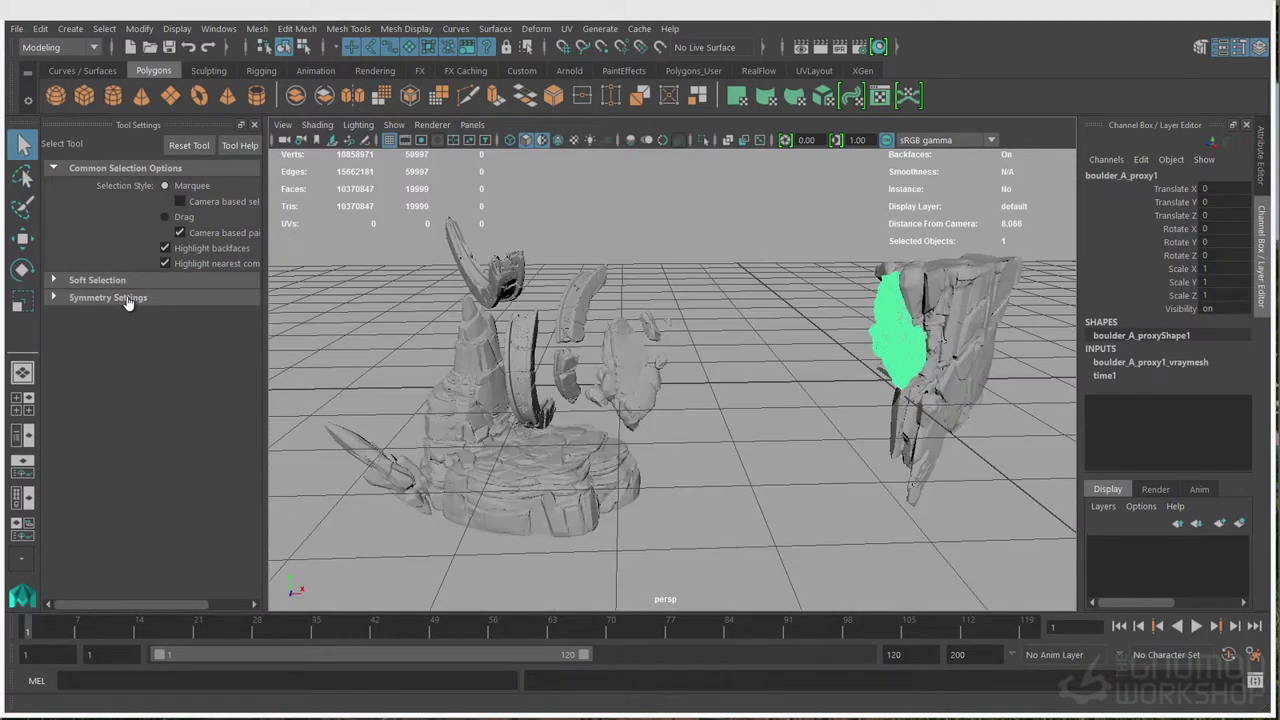
{"action": "key", "text": "ctrl+h"}
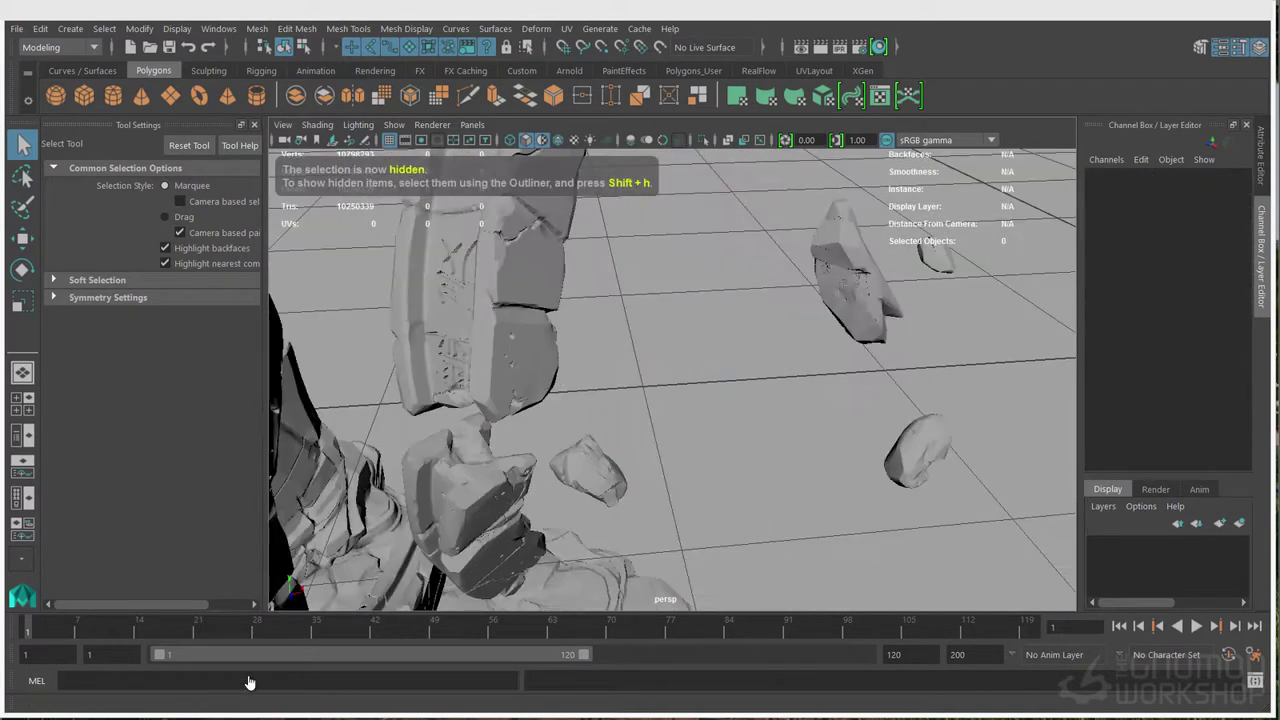
Export the four small rocks as V-Ray proxies rock_A, rock_B, rock_C and rock_D with 10000 preview faces
{"action": "left_click", "coordinate": [70, 28]}
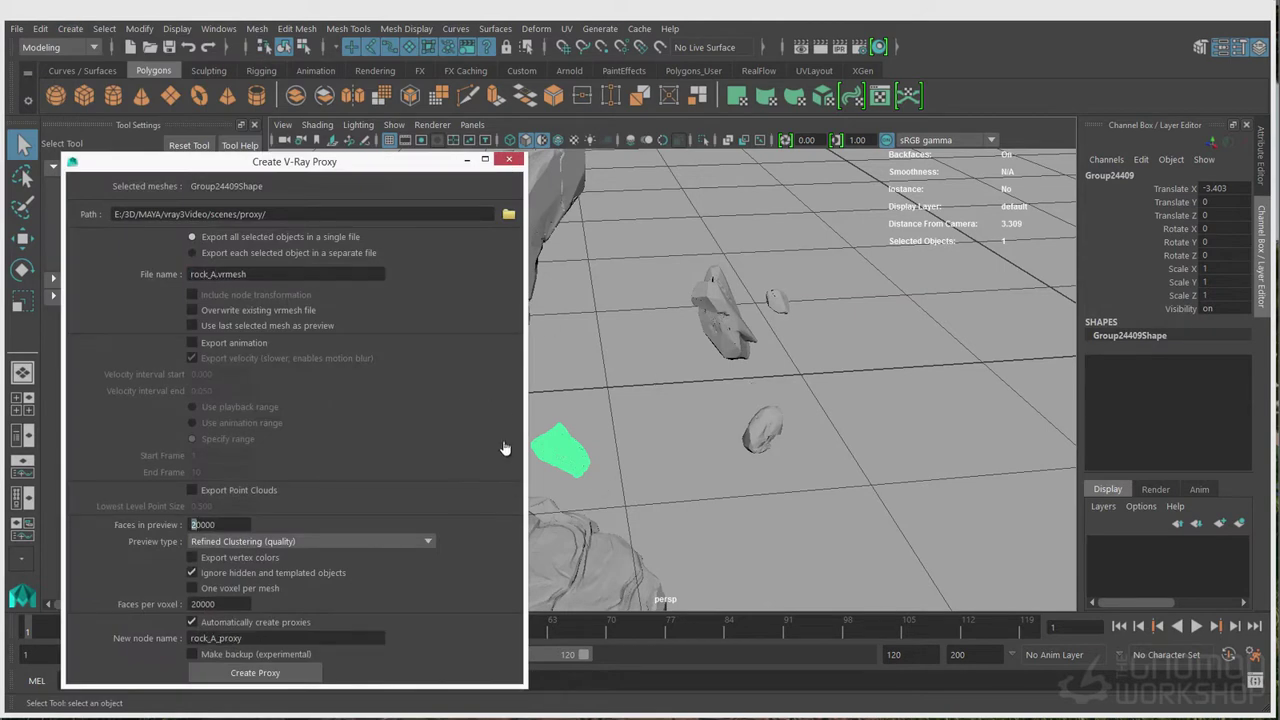
{"action": "type", "text": "1"}
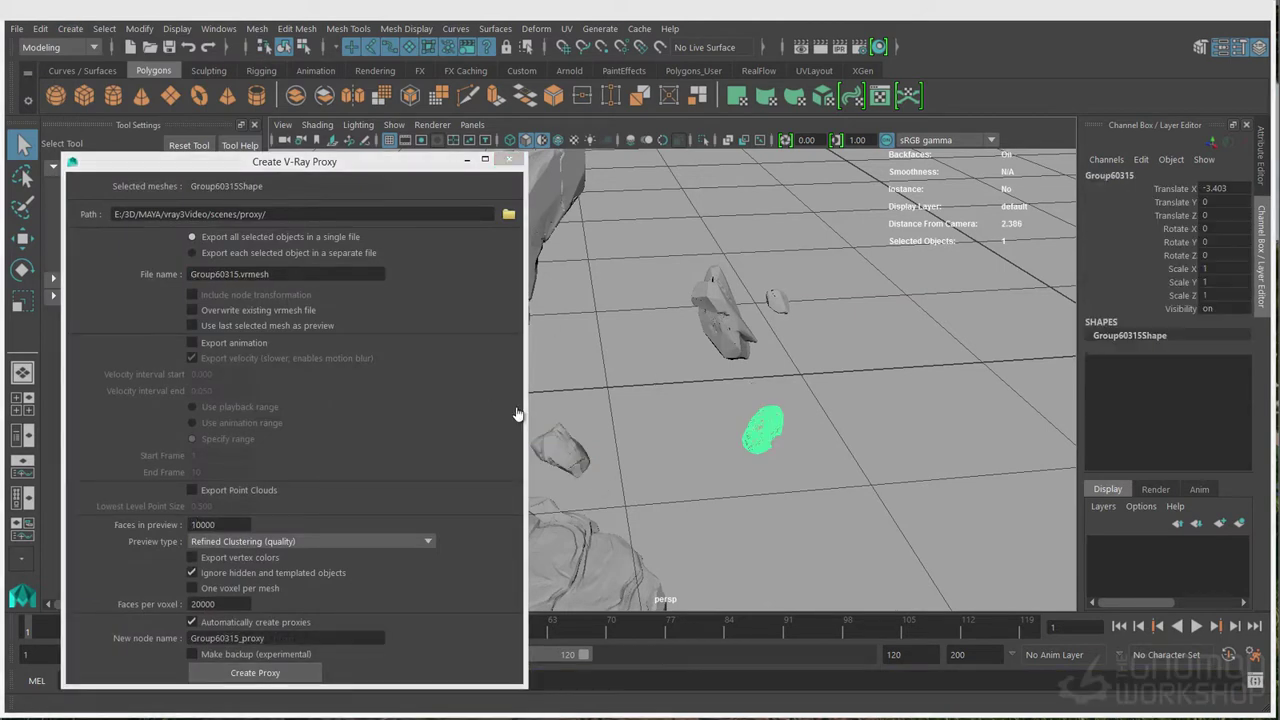
{"action": "type", "text": "R"}
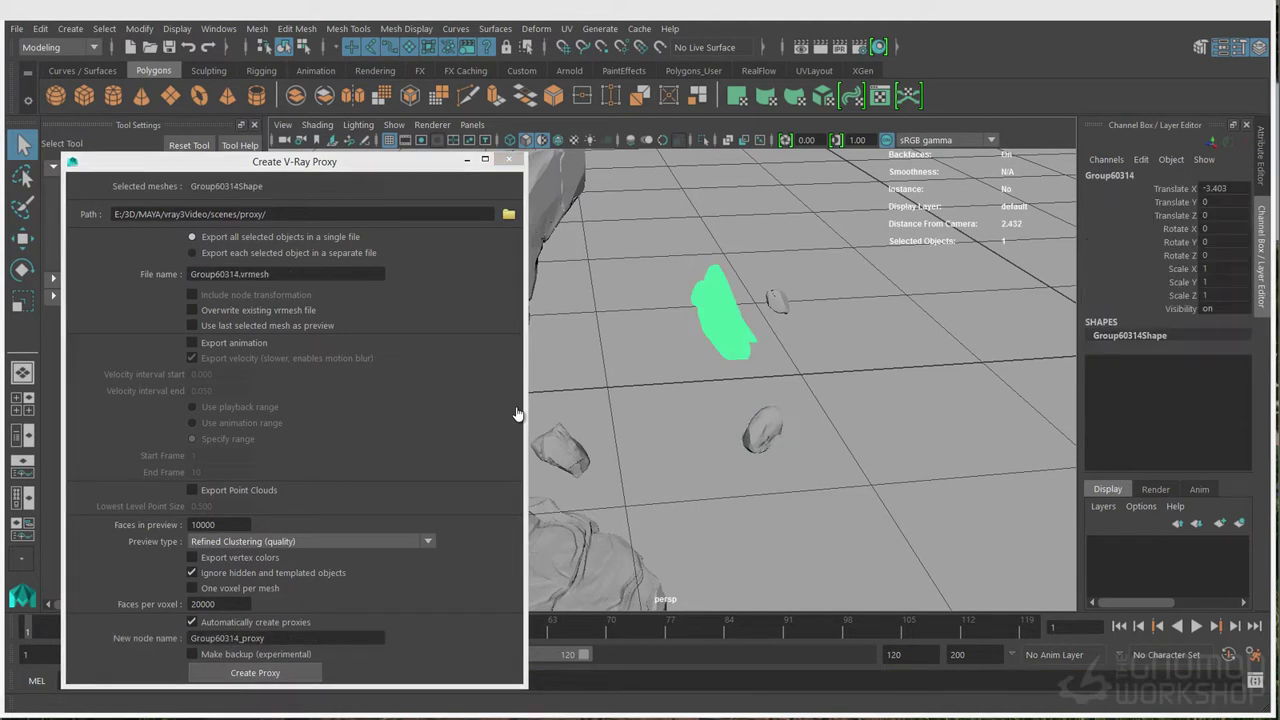
{"action": "key", "text": "BackSpace"}
{"action": "type", "text": "C"}
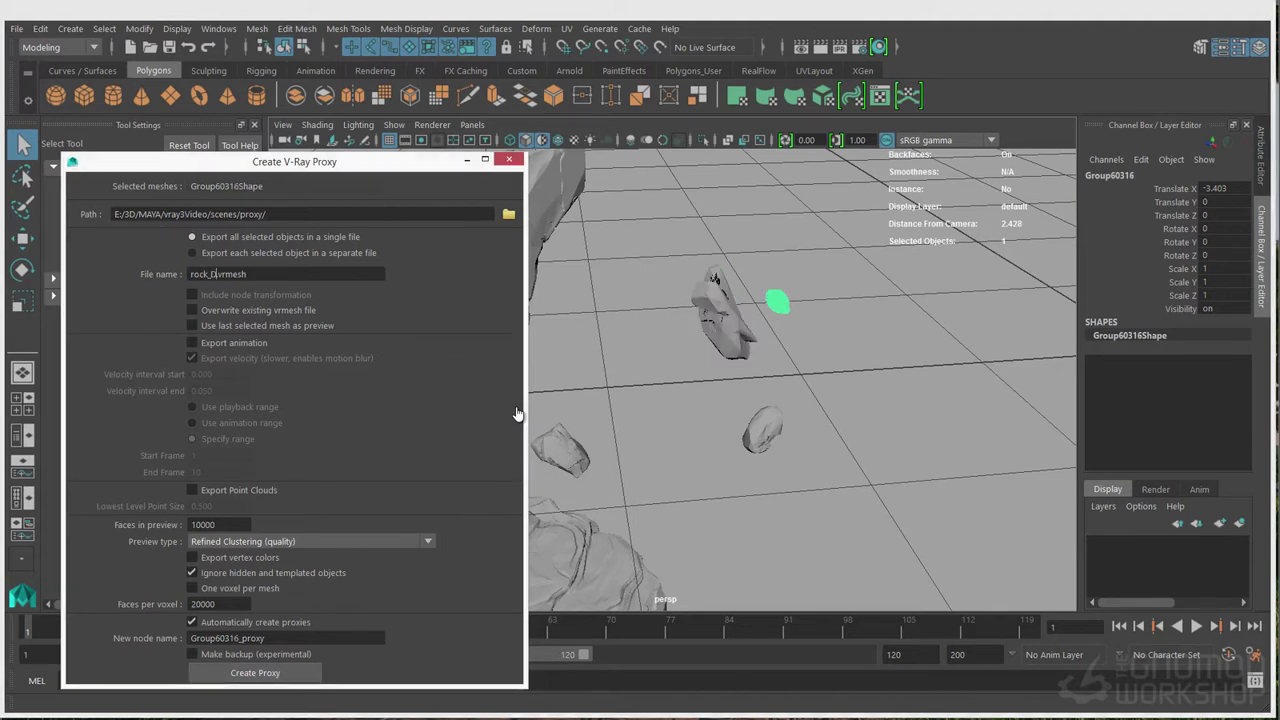
{"action": "key", "text": "Return"}
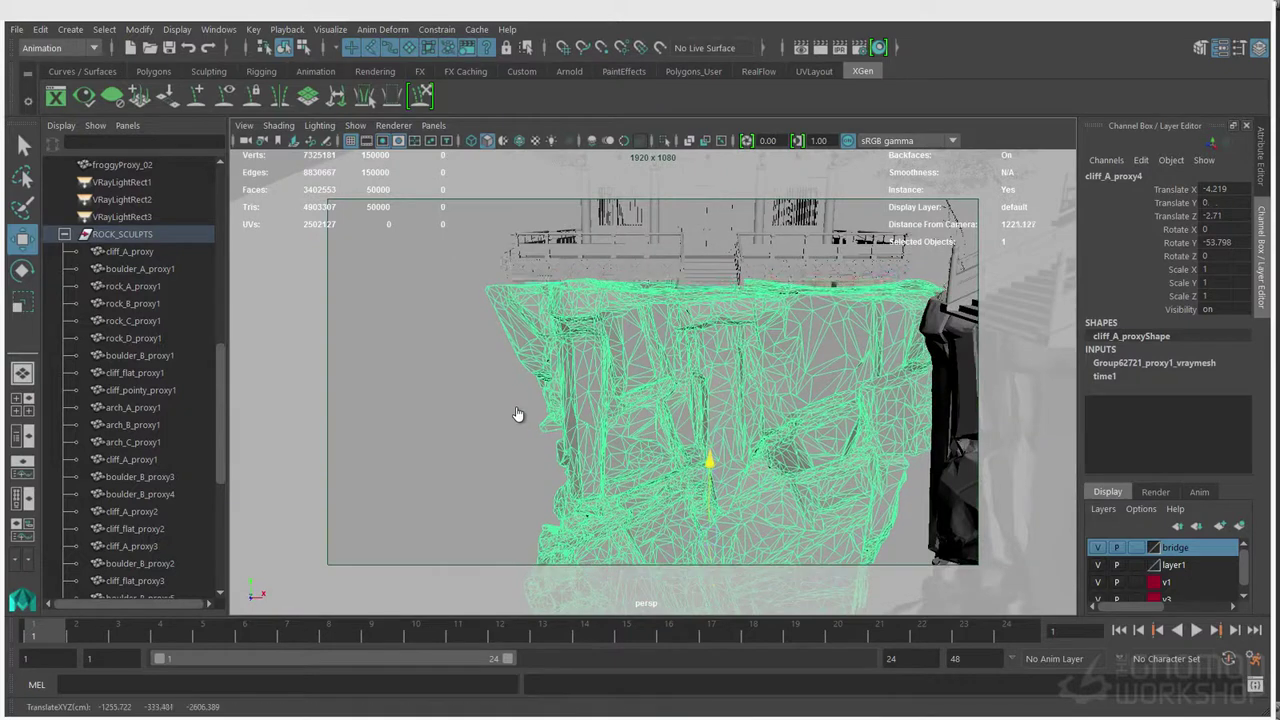
Duplicate a cliff_A proxy beneath the temple terrace and move the copy along the rock base
{"action": "key", "text": "e"}
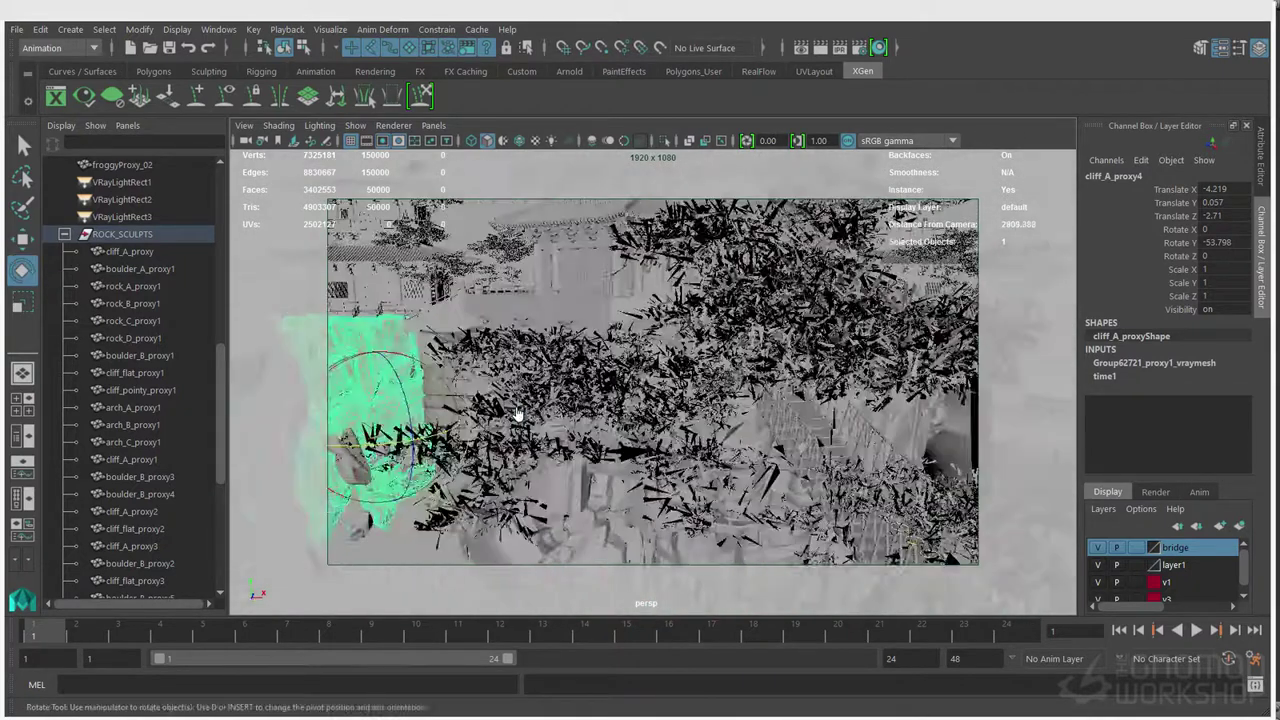
{"action": "left_click_drag", "start_coordinate": [518, 413], "coordinate": [518, 413], "text": "alt"}
{"action": "key", "text": "q"}
{"action": "left_click", "coordinate": [518, 413]}
{"action": "key", "text": "ctrl+d"}
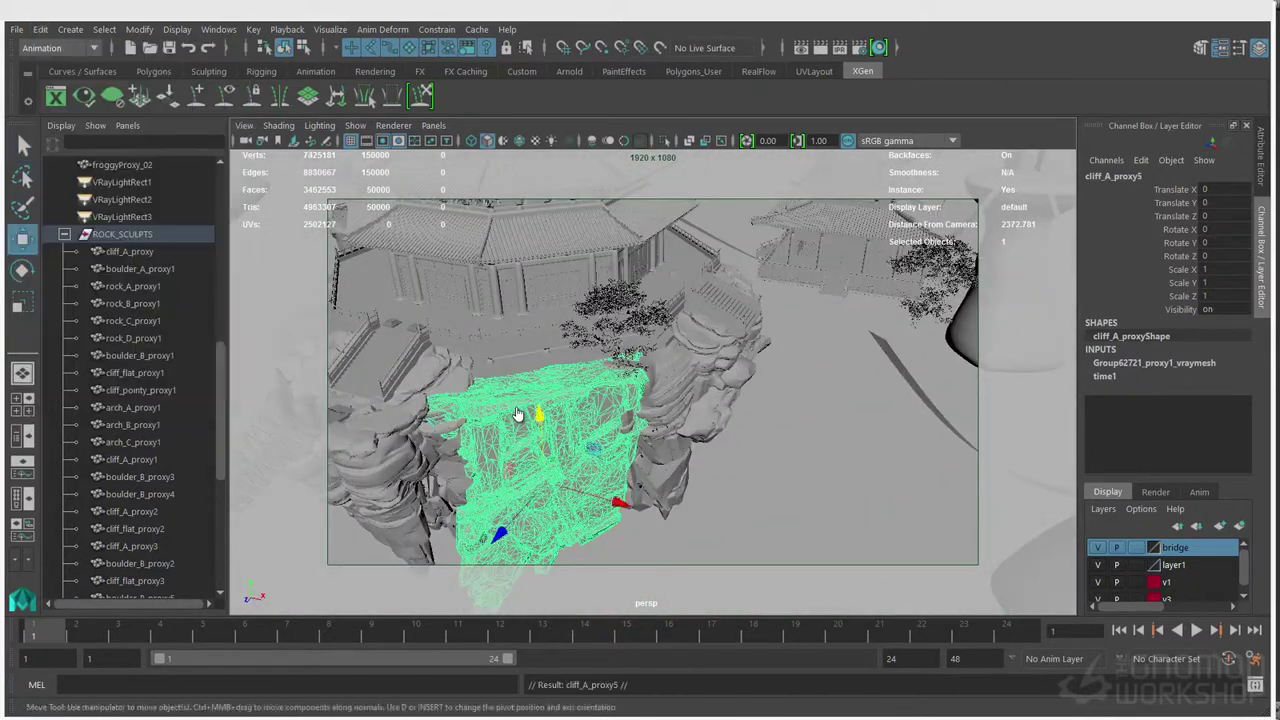
{"action": "key", "text": "w"}
{"action": "left_click_drag", "start_coordinate": [555, 465], "coordinate": [745, 485]}
Rotate the copied cliff to 142.473 degrees in Y and adjust its height to Translate Y 0.025
{"action": "left_click_drag", "start_coordinate": [518, 413], "coordinate": [510, 365], "text": "alt"}
{"action": "key", "text": "e"}
{"action": "mouse_move", "coordinate": [700, 485]}
{"action": "left_mouse_down"}
{"action": "mouse_move", "coordinate": [790, 490]}
{"action": "mouse_move", "coordinate": [793, 365]}
{"action": "mouse_move", "coordinate": [770, 390]}
{"action": "left_mouse_up"}
{"action": "key", "text": "w"}
{"action": "left_click_drag", "start_coordinate": [518, 413], "coordinate": [560, 380], "text": "alt"}
{"action": "left_click_drag", "start_coordinate": [653, 291], "coordinate": [653, 285]}
{"action": "left_click_drag", "start_coordinate": [518, 413], "coordinate": [530, 470], "text": "alt"}
Look through camera1, collapse the ROCK_SCULPTS hierarchy and select the whole rock group from one of its cliff proxies
{"action": "left_click", "coordinate": [434, 126]}
{"action": "key", "text": "q"}
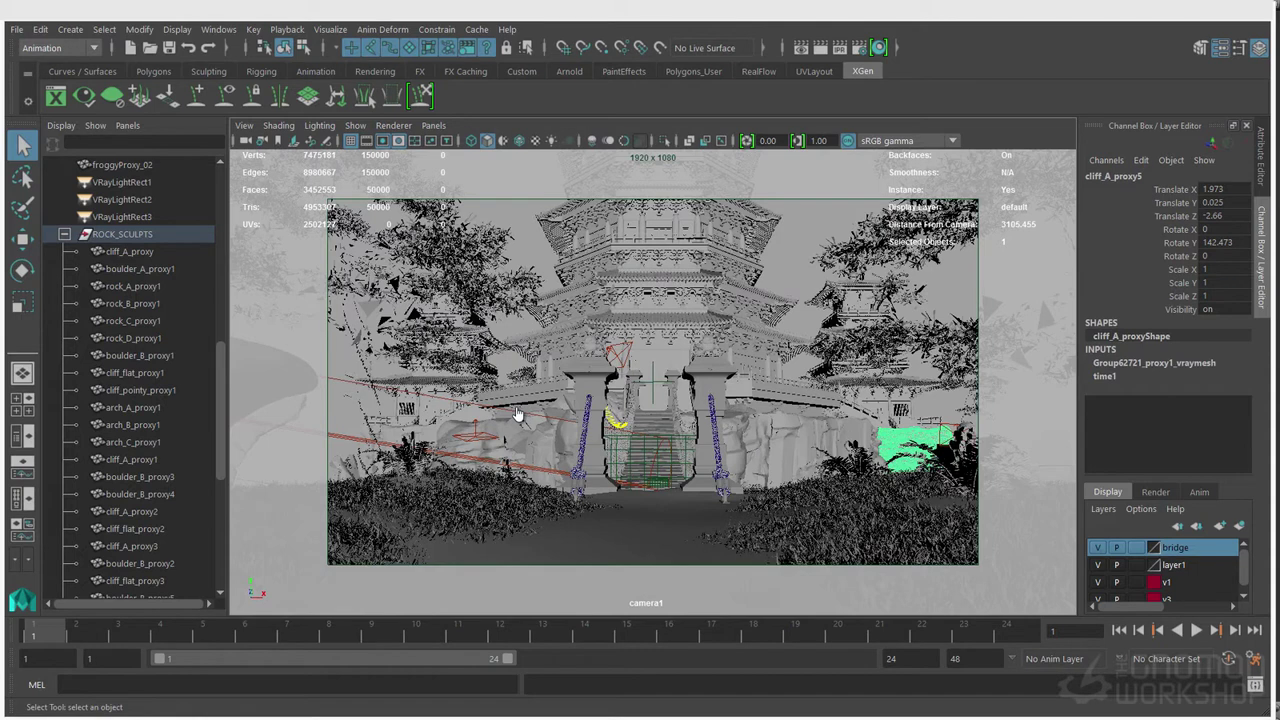
{"action": "left_click", "coordinate": [64, 234]}
{"action": "left_click", "coordinate": [860, 360]}
{"action": "left_click", "coordinate": [805, 445]}
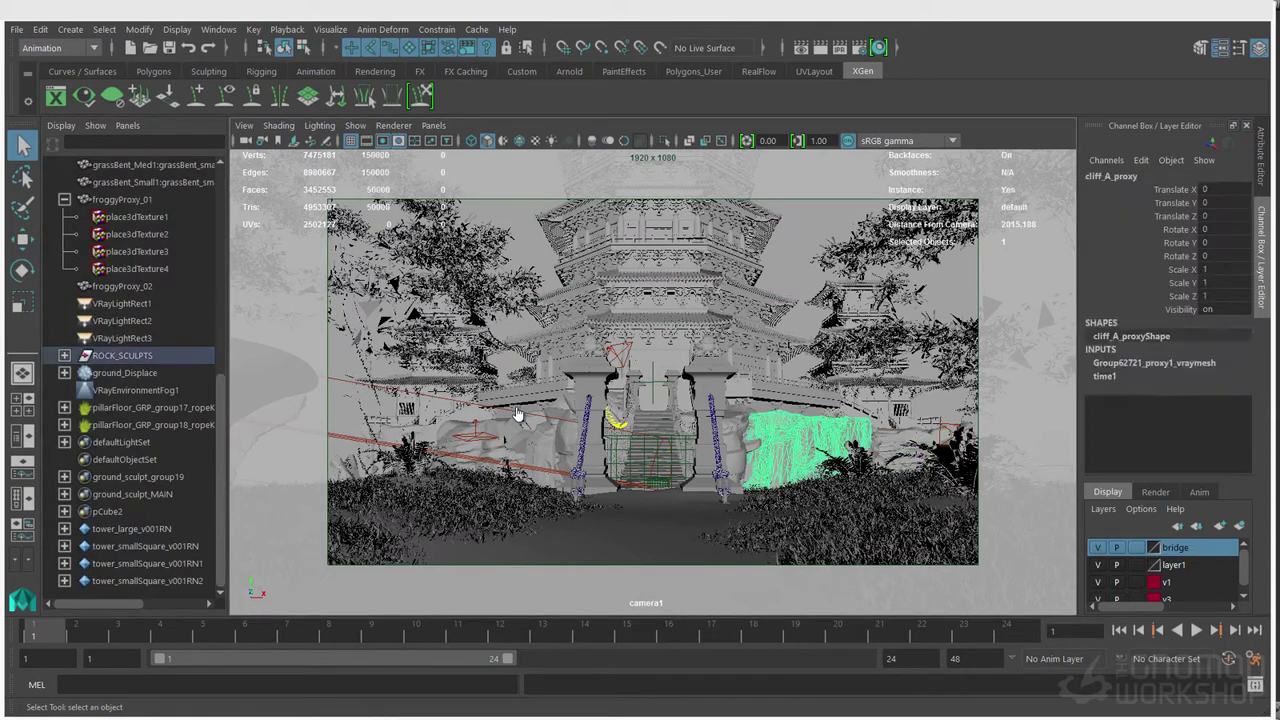
{"action": "key", "text": "Up"}
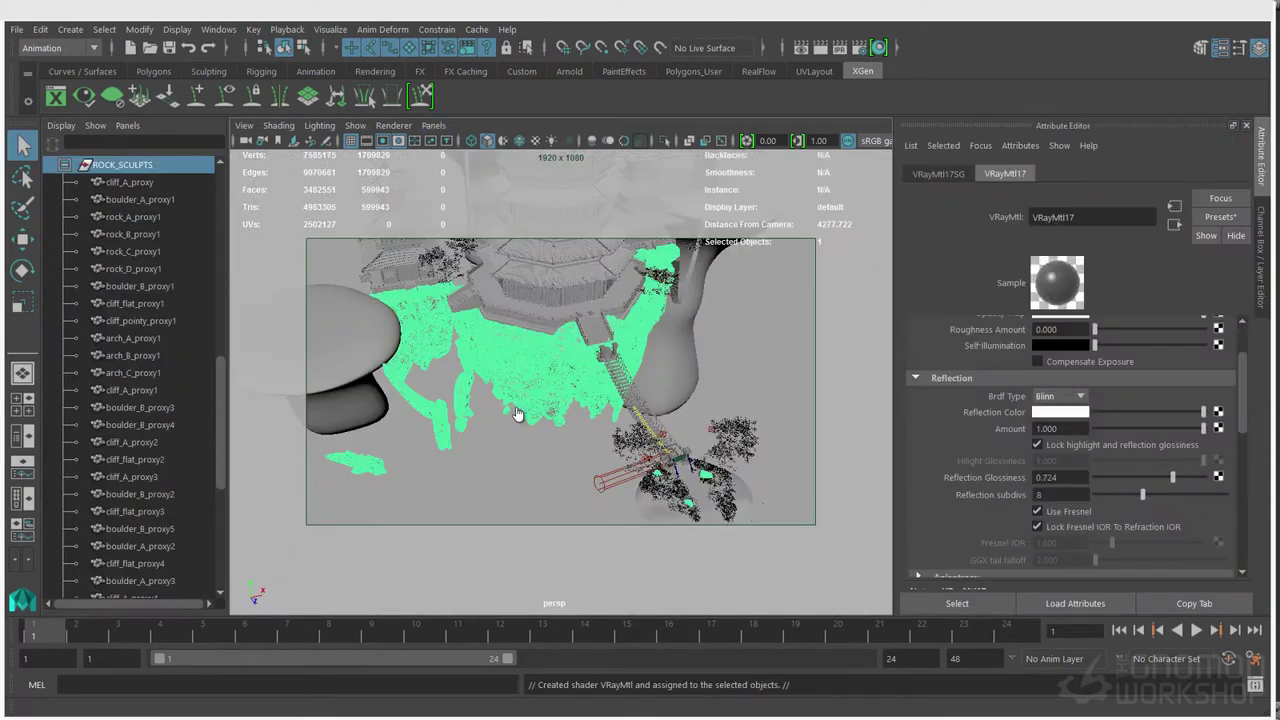
Open the Node Editor on the new rock VRayMtl network and add a solidFractal texture
{"action": "left_click", "coordinate": [218, 30]}
{"action": "left_click", "coordinate": [252, 198]}
{"action": "mouse_move", "coordinate": [508, 352]}
{"action": "left_mouse_down"}
{"action": "mouse_move", "coordinate": [501, 277]}
{"action": "mouse_move", "coordinate": [501, 319]}
{"action": "left_mouse_up"}
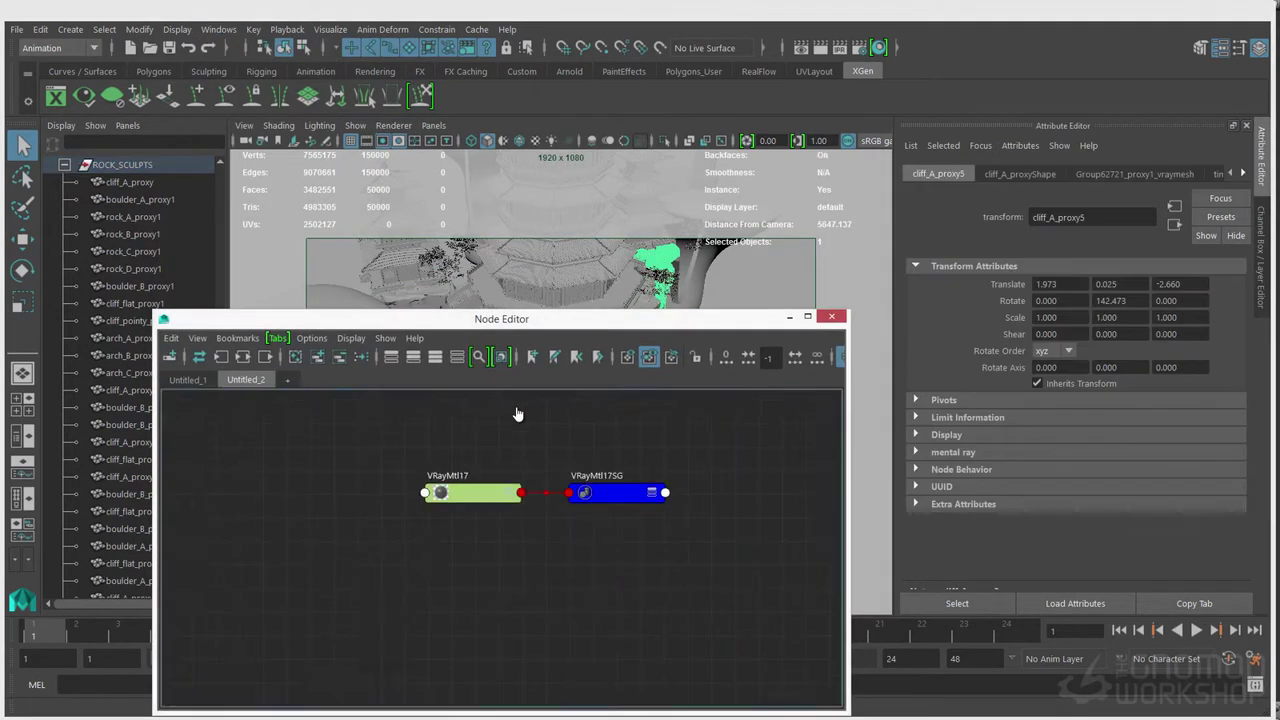
{"action": "key", "text": "Tab"}
{"action": "type", "text": "solidFractal"}
{"action": "key", "text": "Return"}
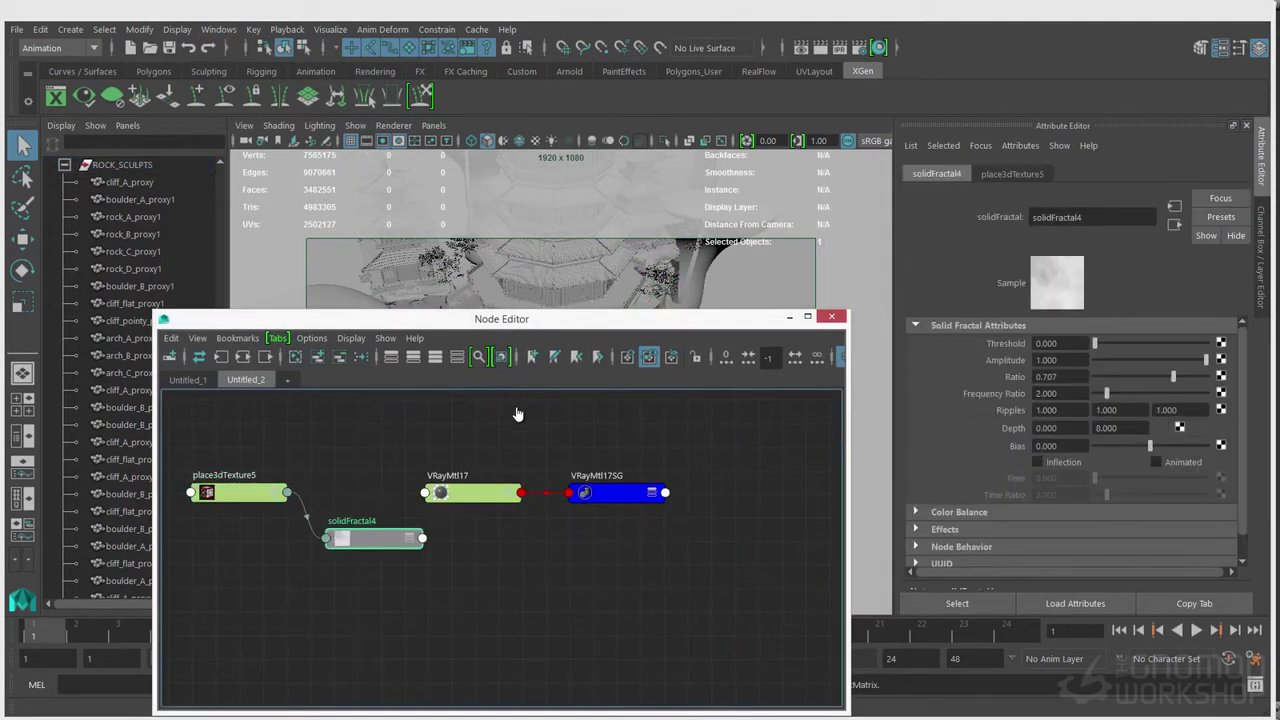
Add marble and rock texture nodes to the rock material network
{"action": "key", "text": "Tab"}
{"action": "type", "text": "marble"}
{"action": "key", "text": "Return"}
{"action": "key", "text": "Tab"}
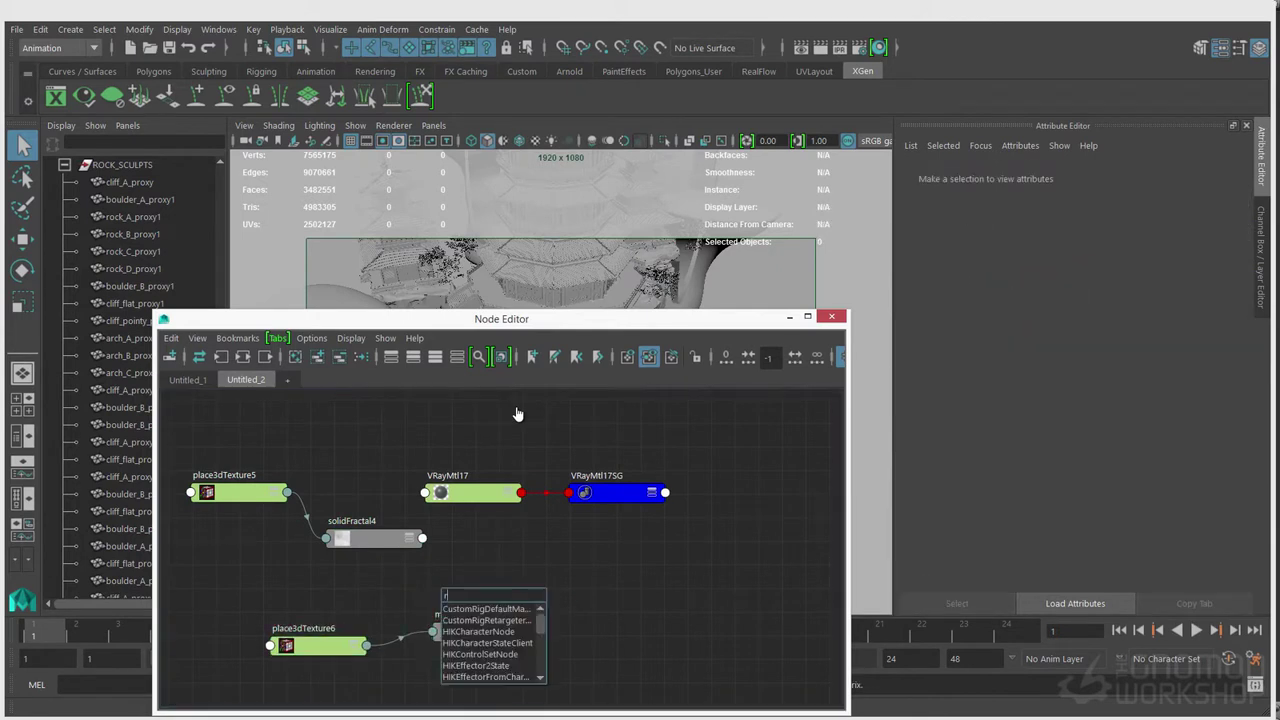
{"action": "type", "text": "rock"}
{"action": "key", "text": "Return"}
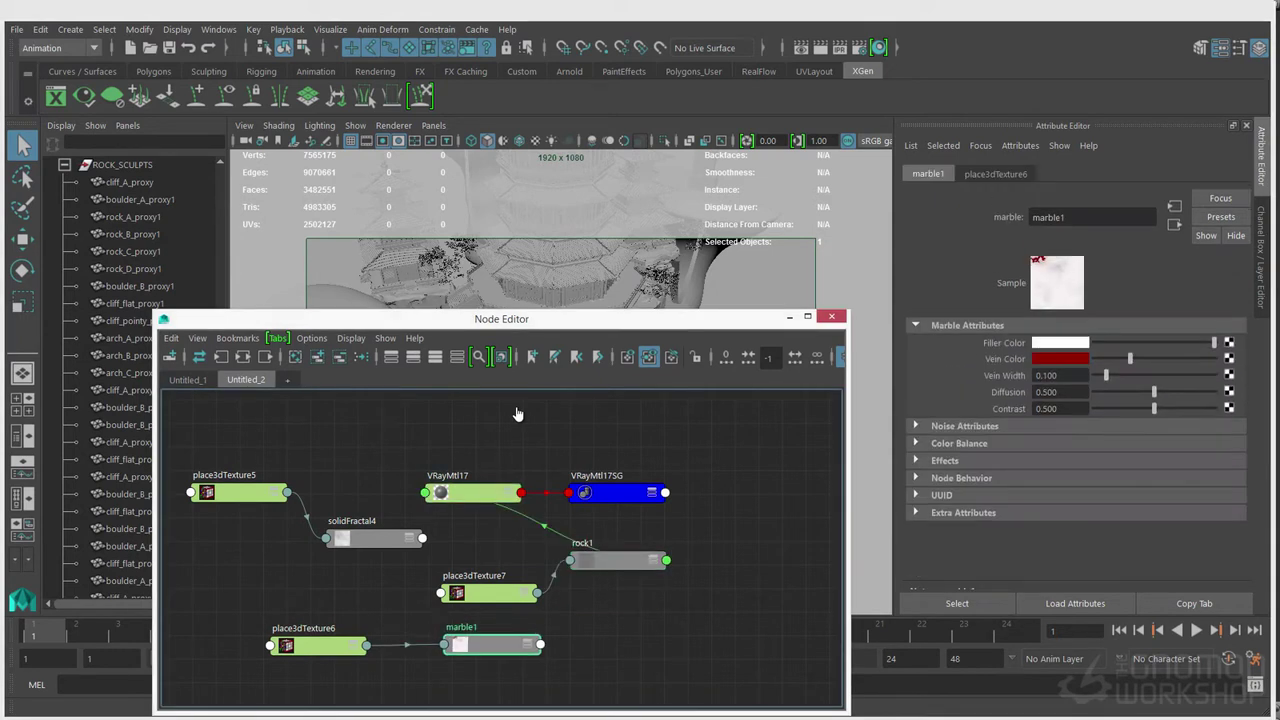
Set marble1's vein width to 0.1 and enter 10 for all three of the texture's axis values
{"action": "type", "text": "10"}
{"action": "key", "text": "Return"}
{"action": "type", "text": "0.1"}
{"action": "key", "text": "Return"}
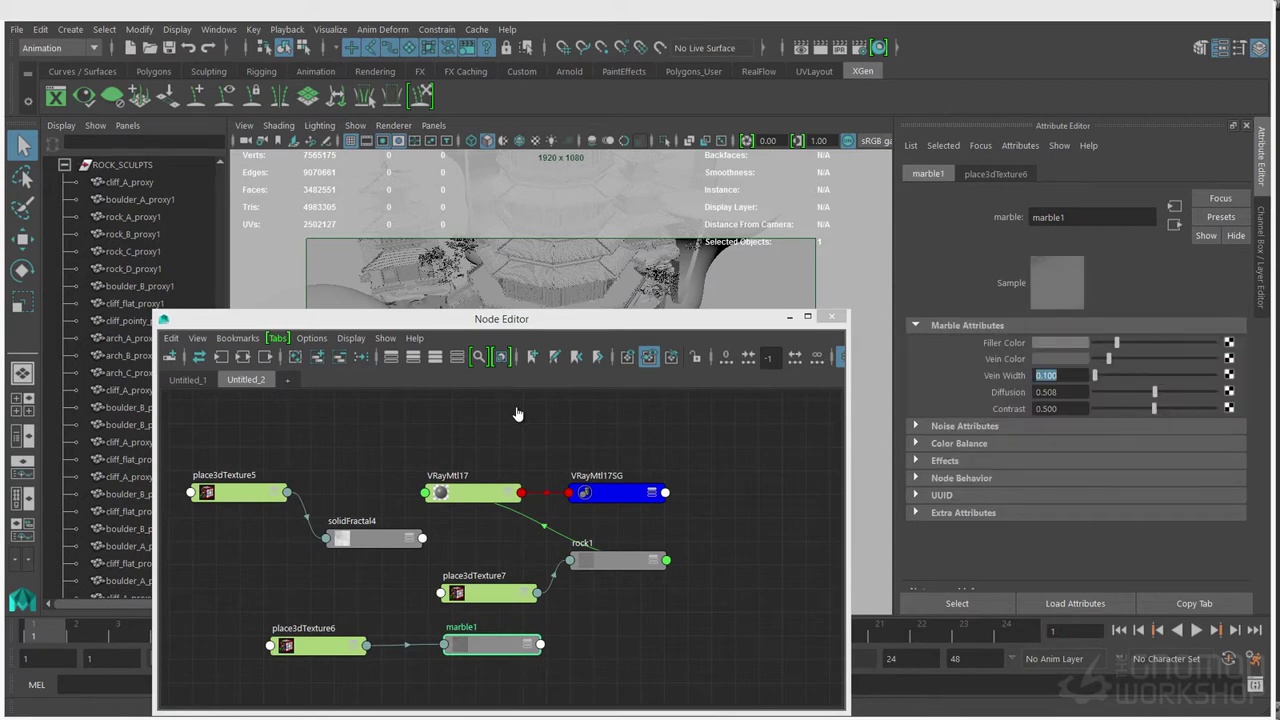
{"action": "type", "text": "10"}
{"action": "key", "text": "Tab"}
{"action": "type", "text": "10"}
{"action": "key", "text": "Tab"}
{"action": "type", "text": "10"}
{"action": "key", "text": "Tab"}
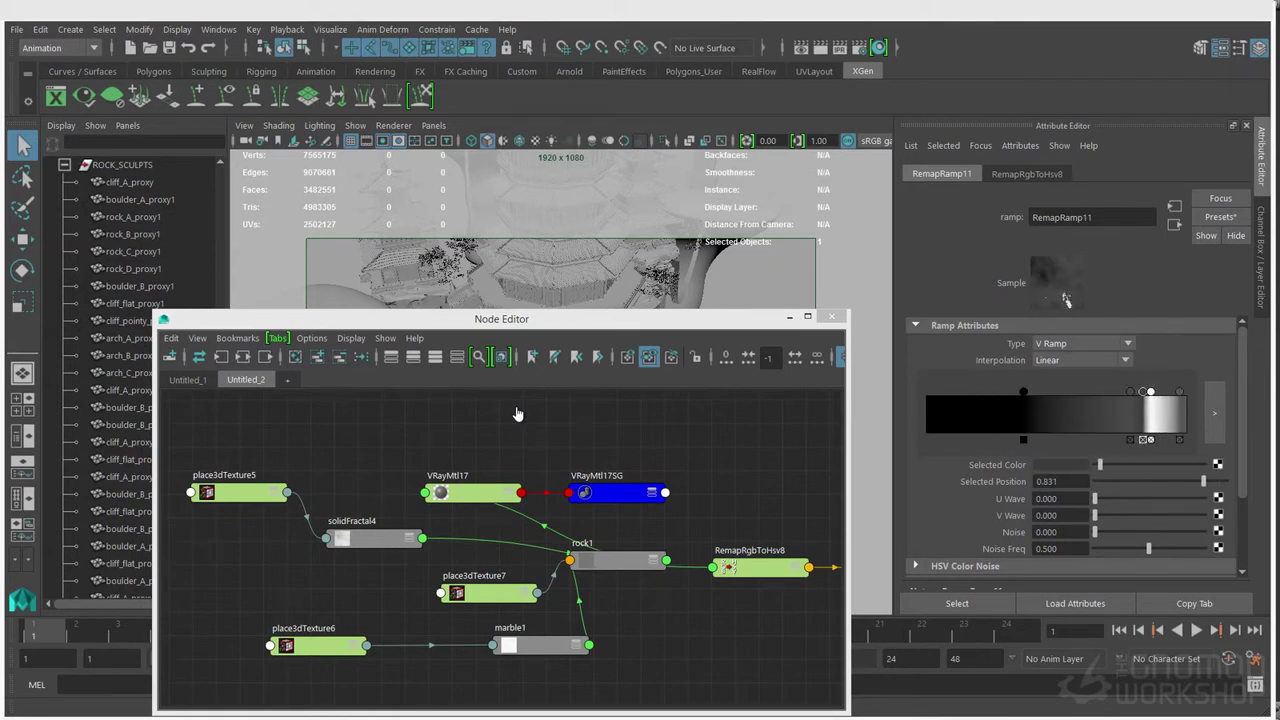
Undo the last four changes made to the RemapRamp11 gradient
{"action": "key", "text": "ctrl+z"}
{"action": "key", "text": "ctrl+z"}
{"action": "key", "text": "ctrl+z"}
{"action": "key", "text": "ctrl+z"}
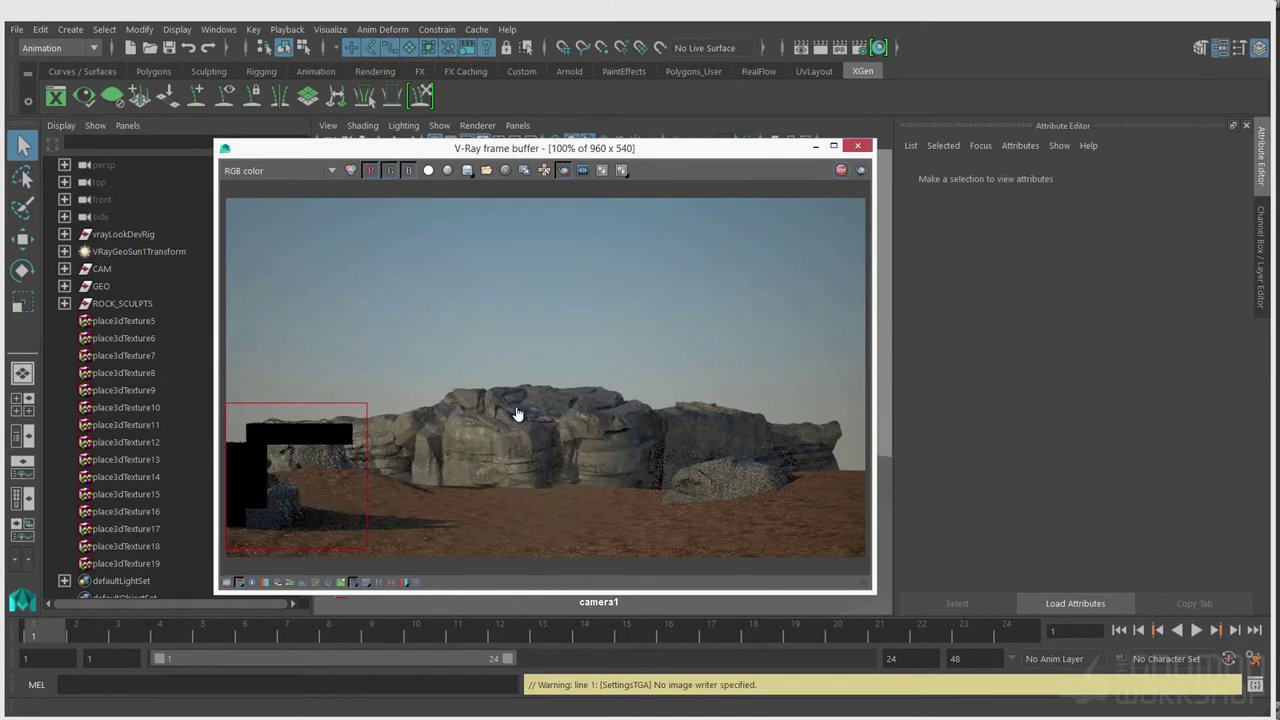
Inspect the rock render and rock shader network, and review the finished temple render at different zoom levels
{"action": "scroll", "coordinate": [517, 413], "scroll_direction": "up", "scroll_amount": 1}
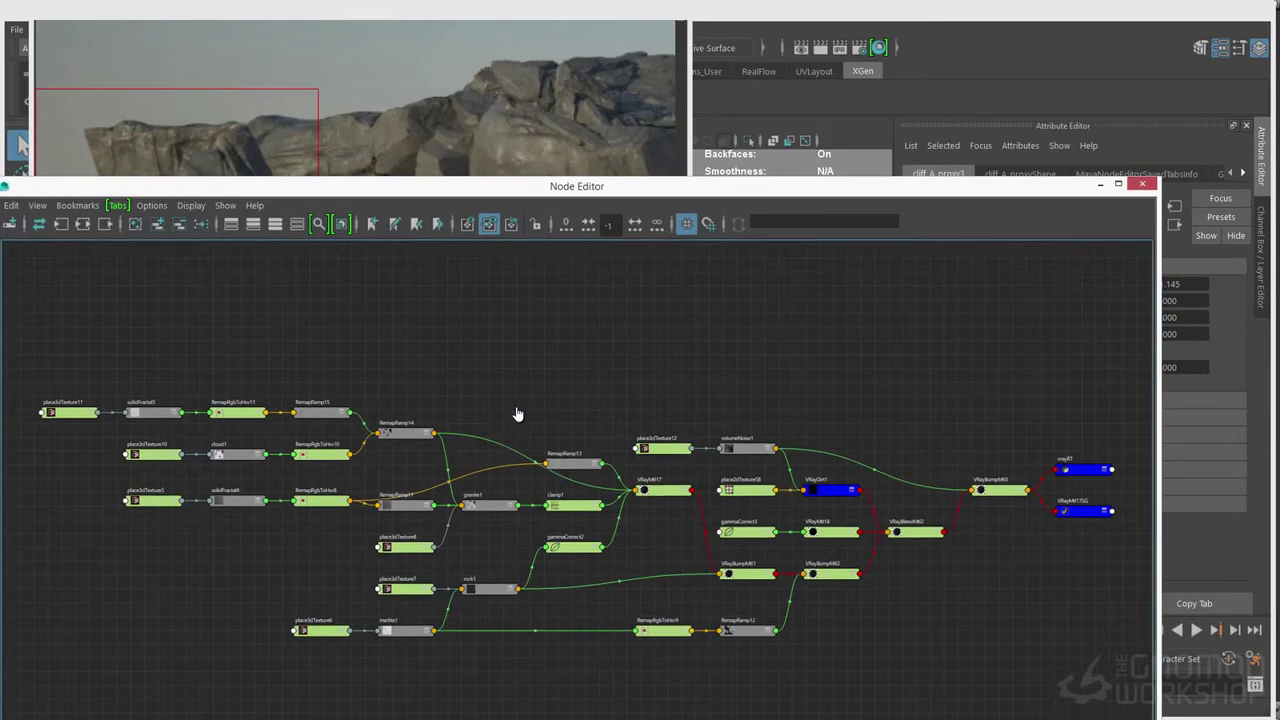
{"action": "scroll", "coordinate": [517, 413], "scroll_direction": "up", "scroll_amount": 3}
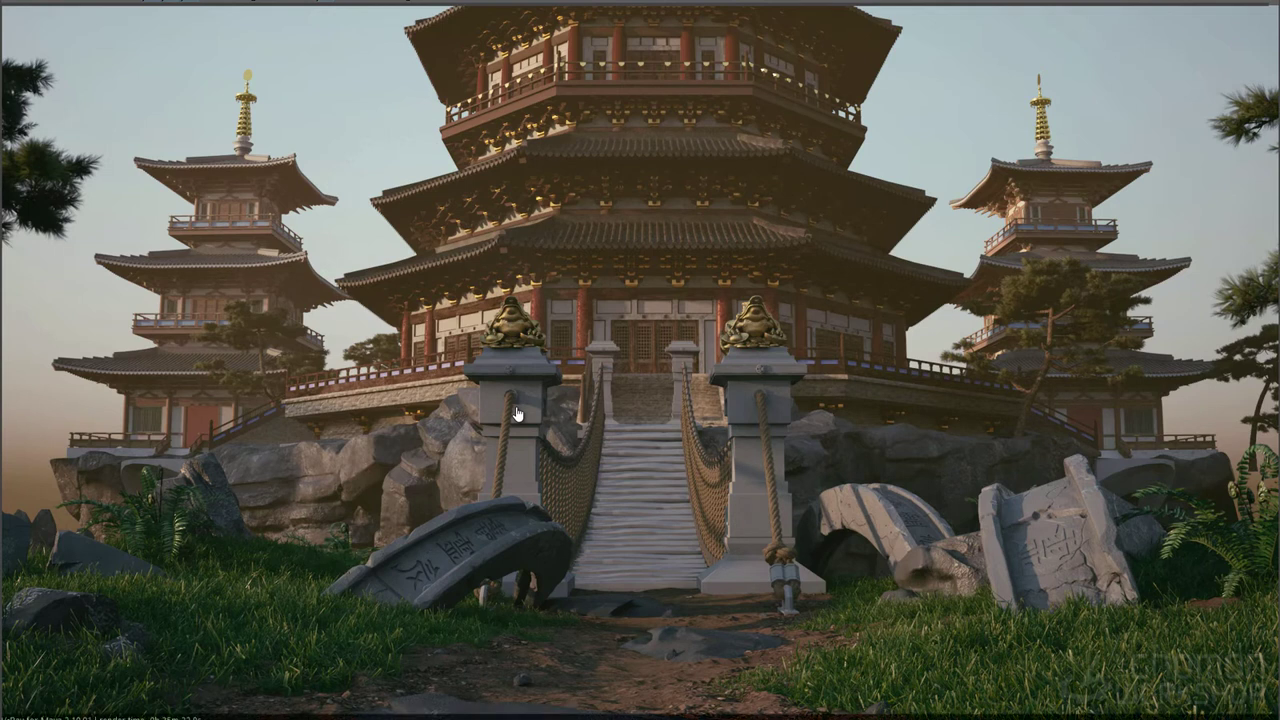
{"action": "key", "text": "super+Down"}
{"action": "scroll", "coordinate": [518, 414], "scroll_direction": "down", "scroll_amount": 2}
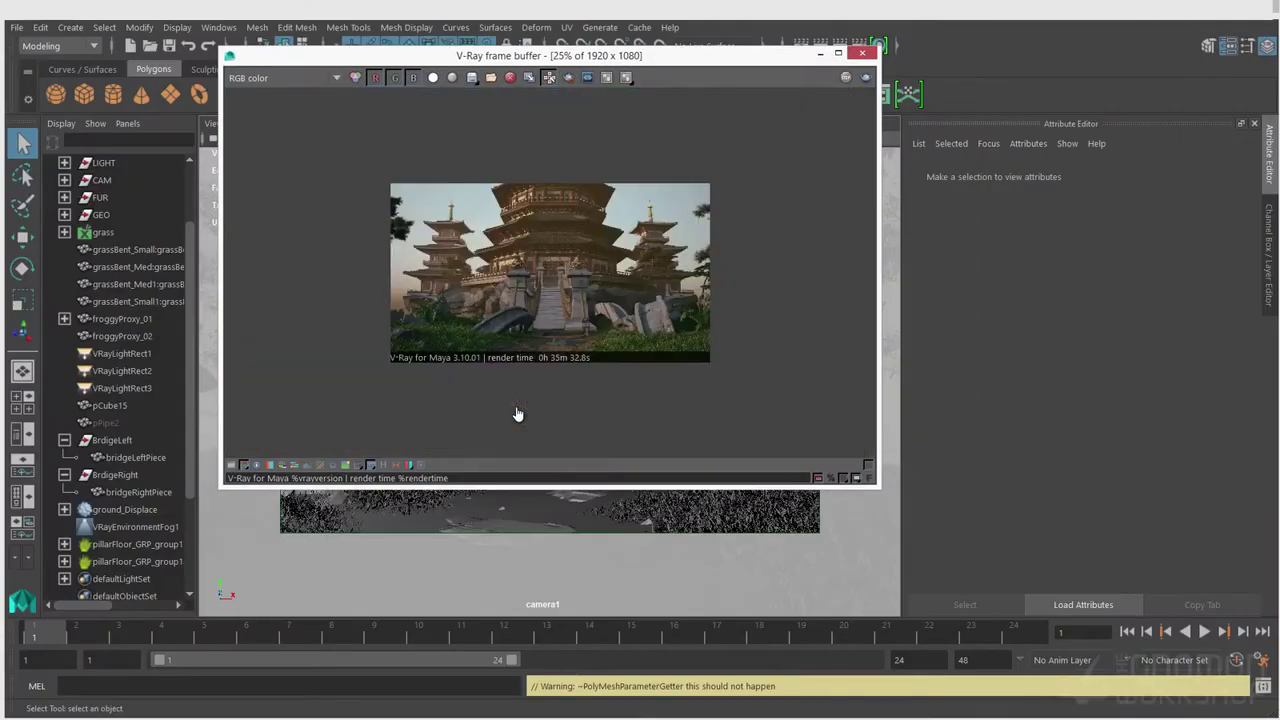
{"action": "scroll", "coordinate": [518, 414], "scroll_direction": "up", "scroll_amount": 1}
{"action": "scroll", "coordinate": [518, 414], "scroll_direction": "up", "scroll_amount": 1}
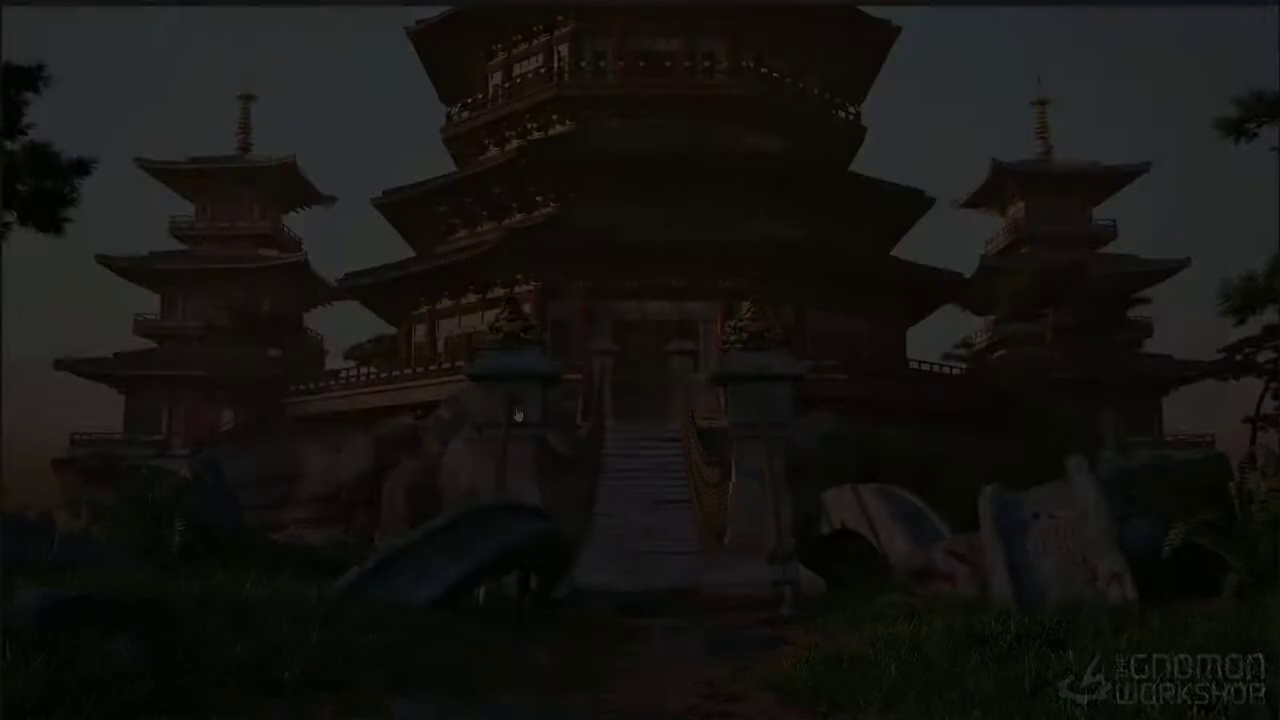